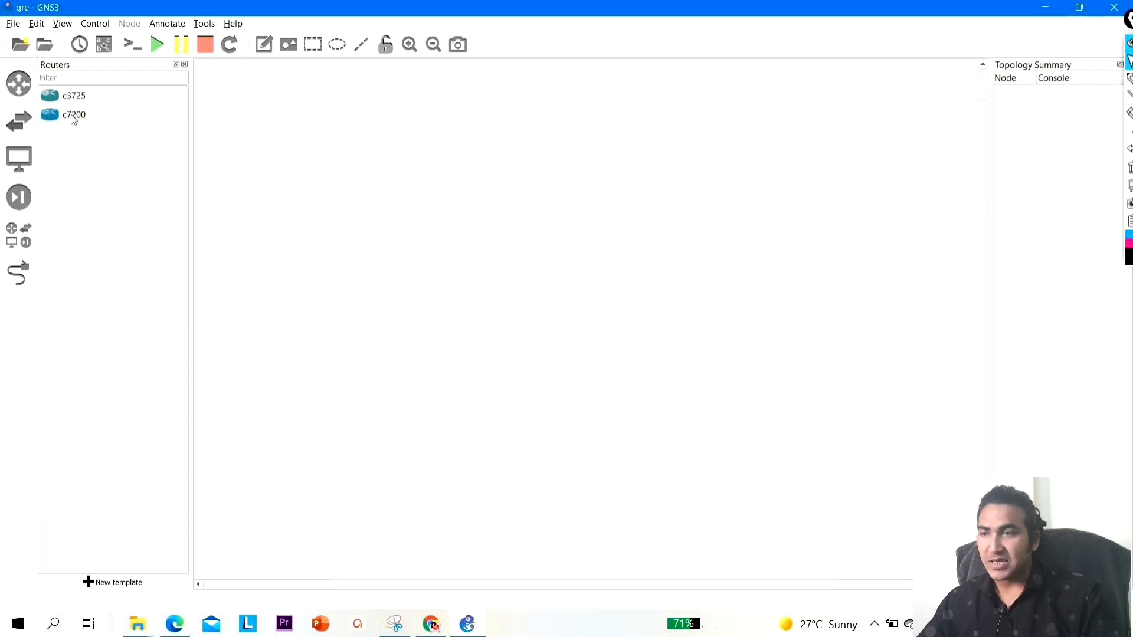
Place three c7200 routers on the canvas in a triangle: R1 at the apex, R2 lower left and R3 lower right
{"action": "left_click_drag", "start_coordinate": [71, 115], "coordinate": [533, 127]}
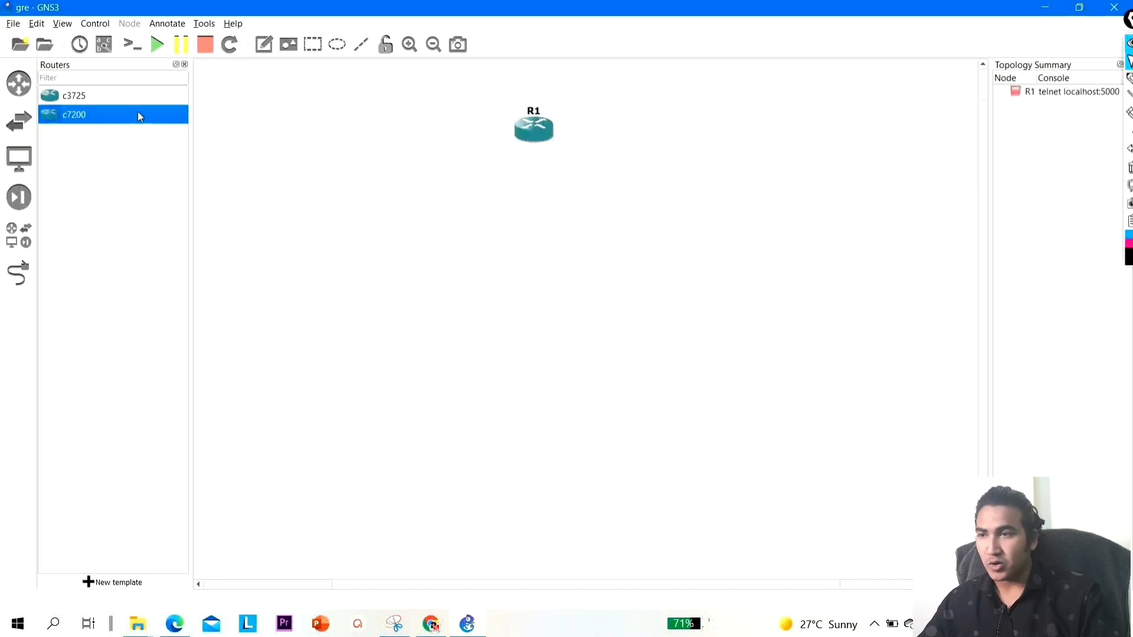
{"action": "left_click_drag", "start_coordinate": [115, 120], "coordinate": [790, 298]}
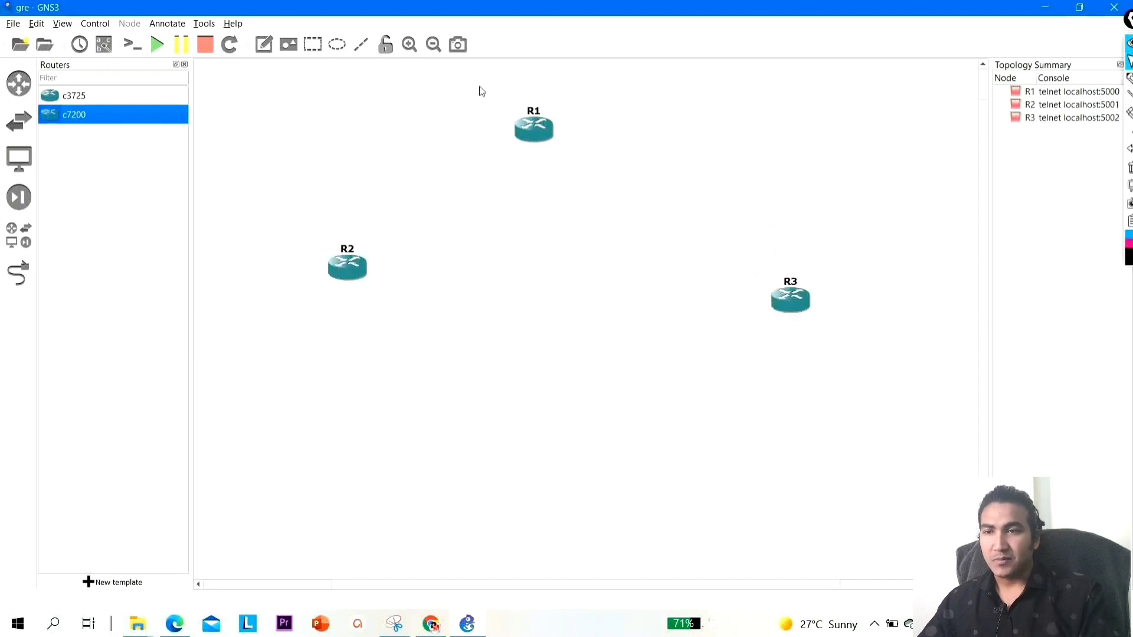
{"action": "left_click_drag", "start_coordinate": [490, 93], "coordinate": [581, 162]}
Change router R1's symbol to the cloud from the Classic symbols library
{"action": "right_click", "coordinate": [539, 132]}
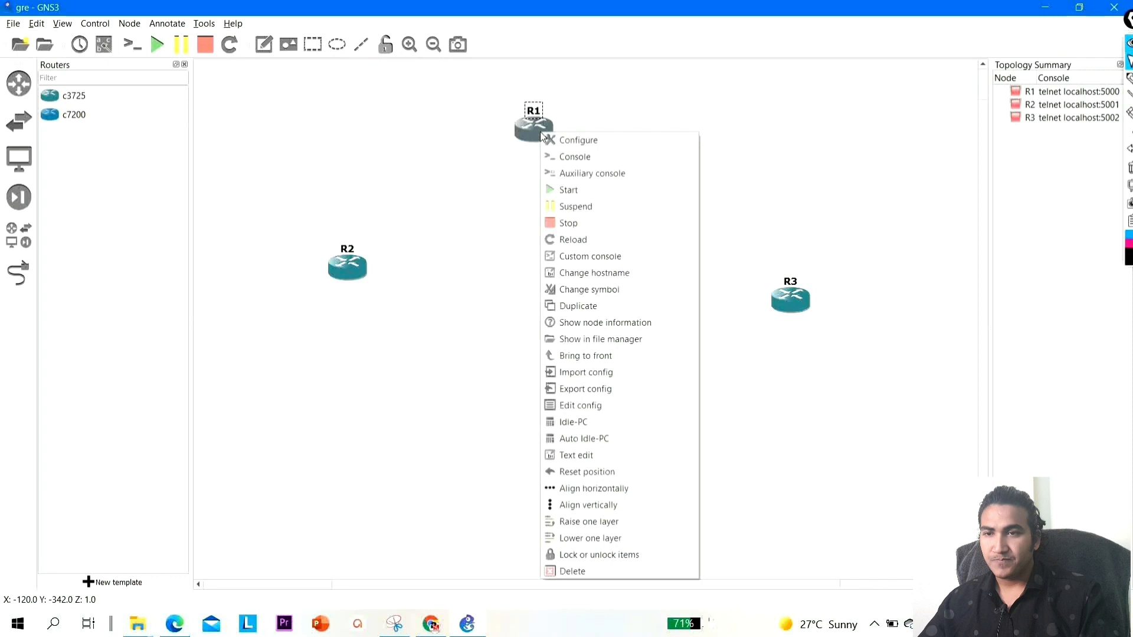
{"action": "left_click", "coordinate": [615, 293]}
{"action": "left_click", "coordinate": [487, 342]}
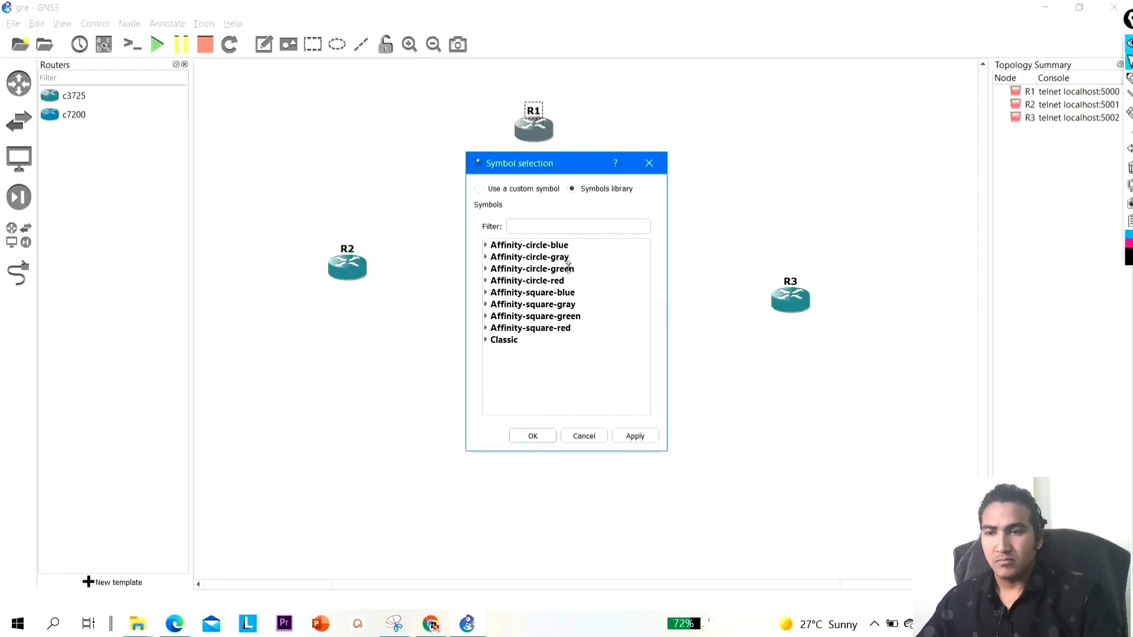
{"action": "left_click", "coordinate": [486, 341]}
{"action": "scroll", "coordinate": [575, 361], "scroll_direction": "down", "scroll_amount": 10}
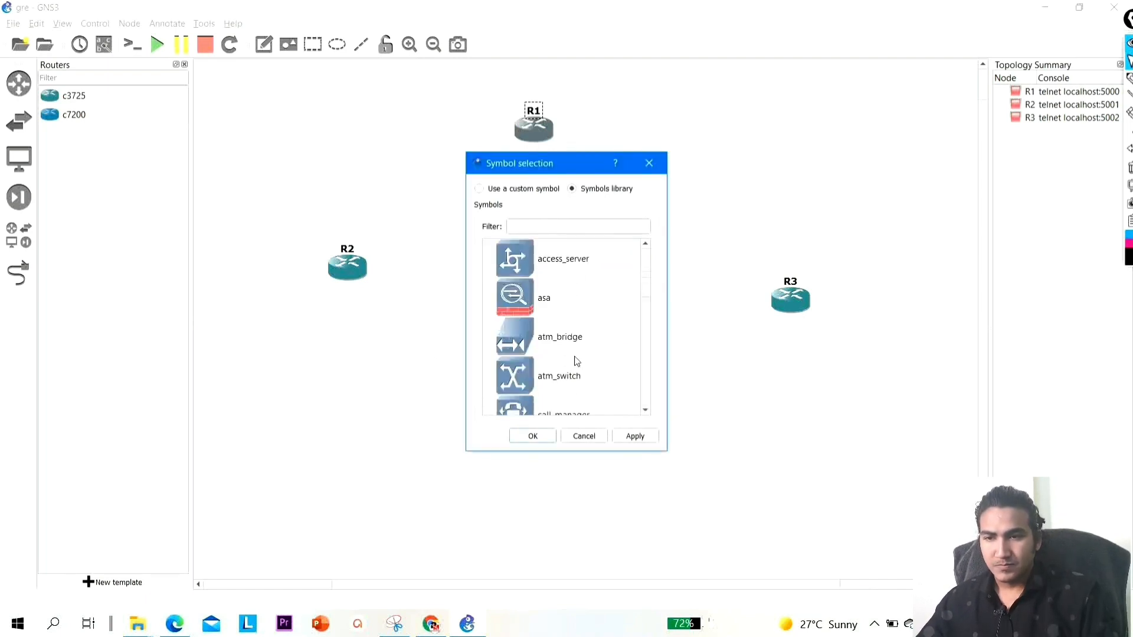
{"action": "scroll", "coordinate": [575, 361], "scroll_direction": "down", "scroll_amount": 6}
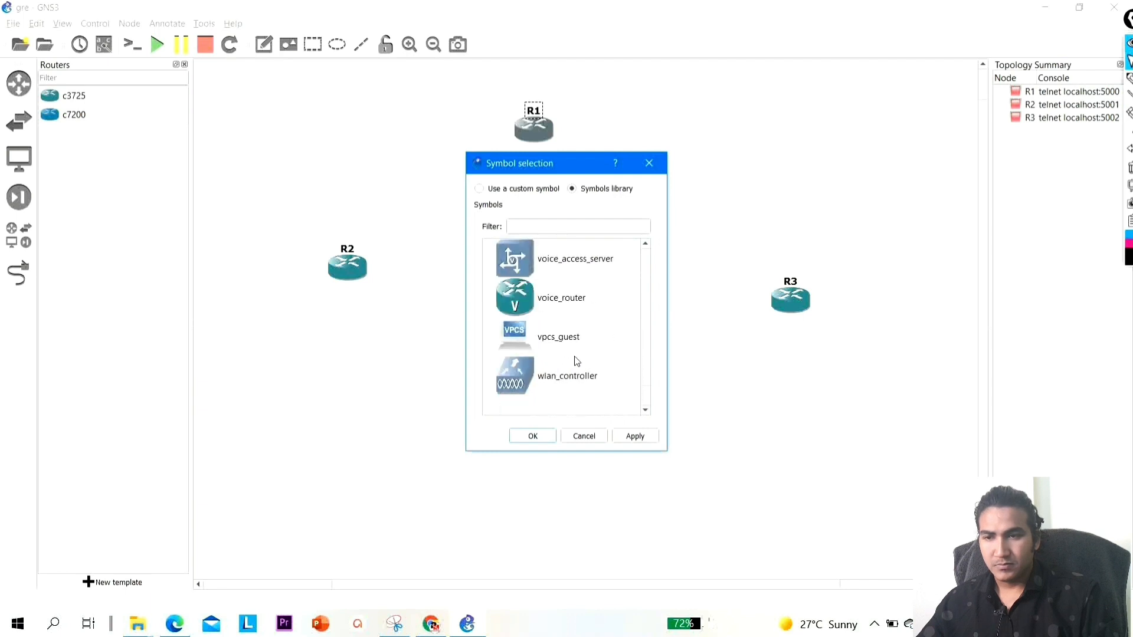
{"action": "scroll", "coordinate": [576, 361], "scroll_direction": "up", "scroll_amount": 8}
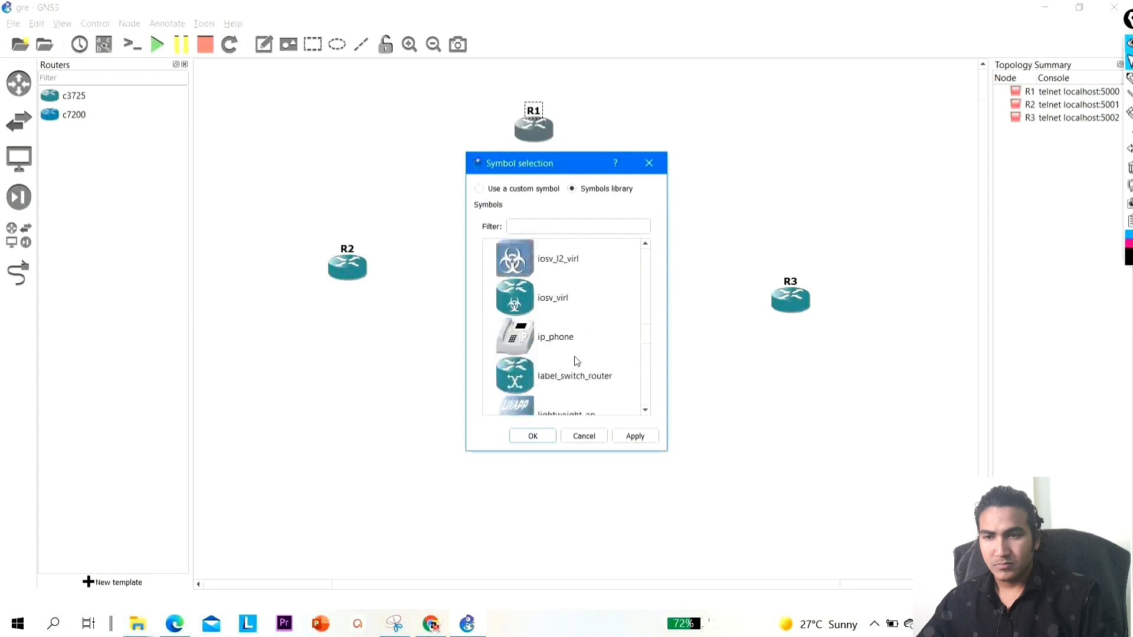
{"action": "scroll", "coordinate": [576, 361], "scroll_direction": "up", "scroll_amount": 5}
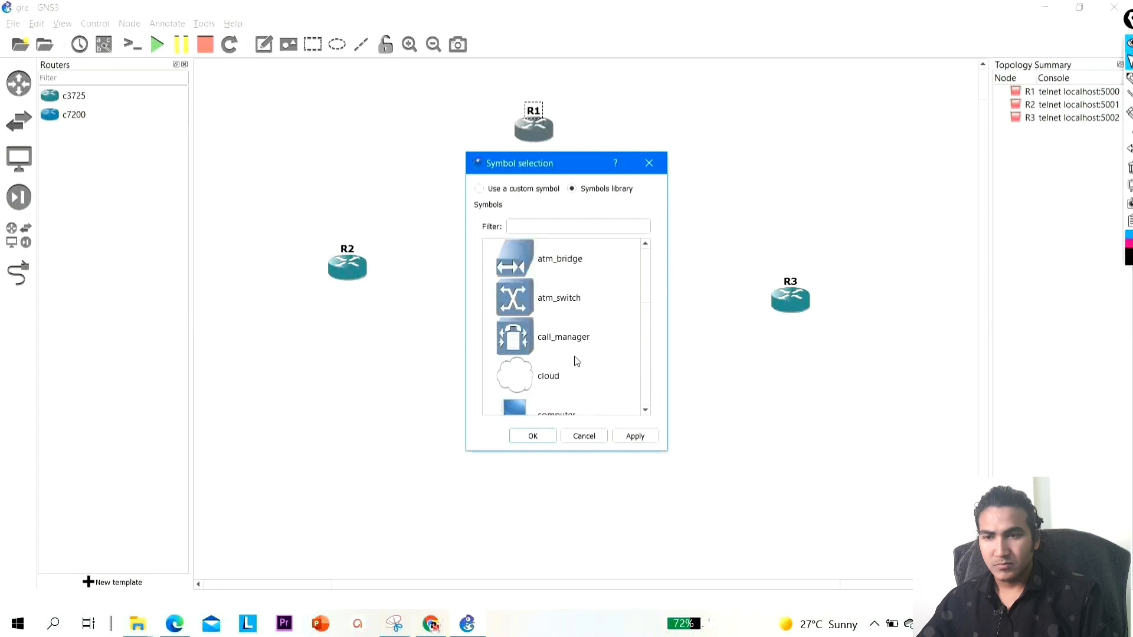
{"action": "left_click", "coordinate": [520, 385]}
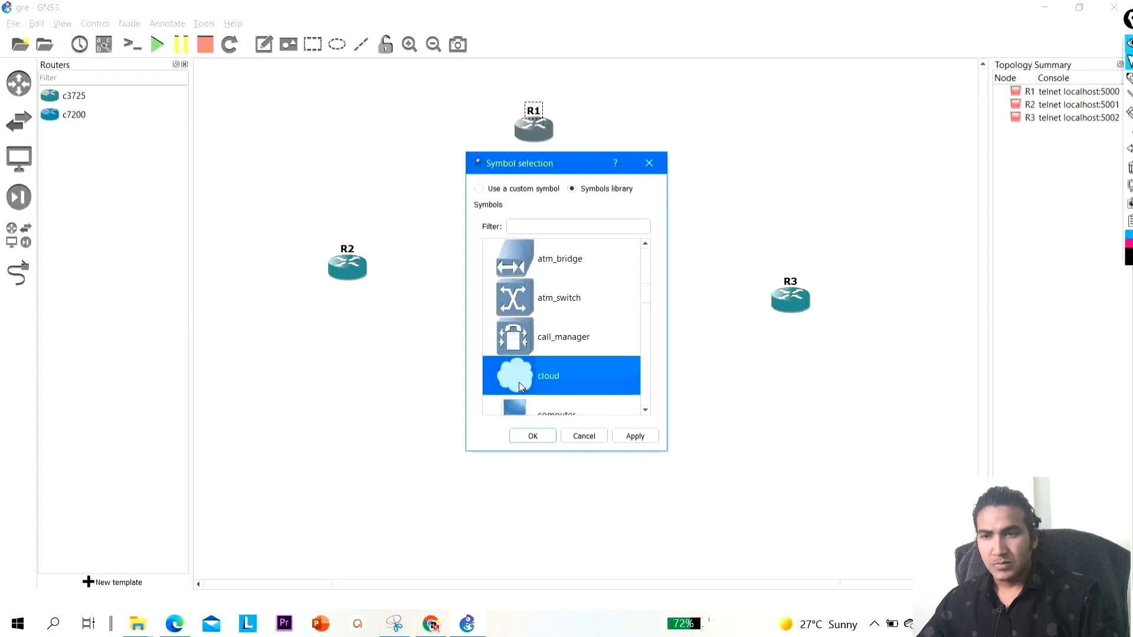
{"action": "left_click", "coordinate": [635, 436]}
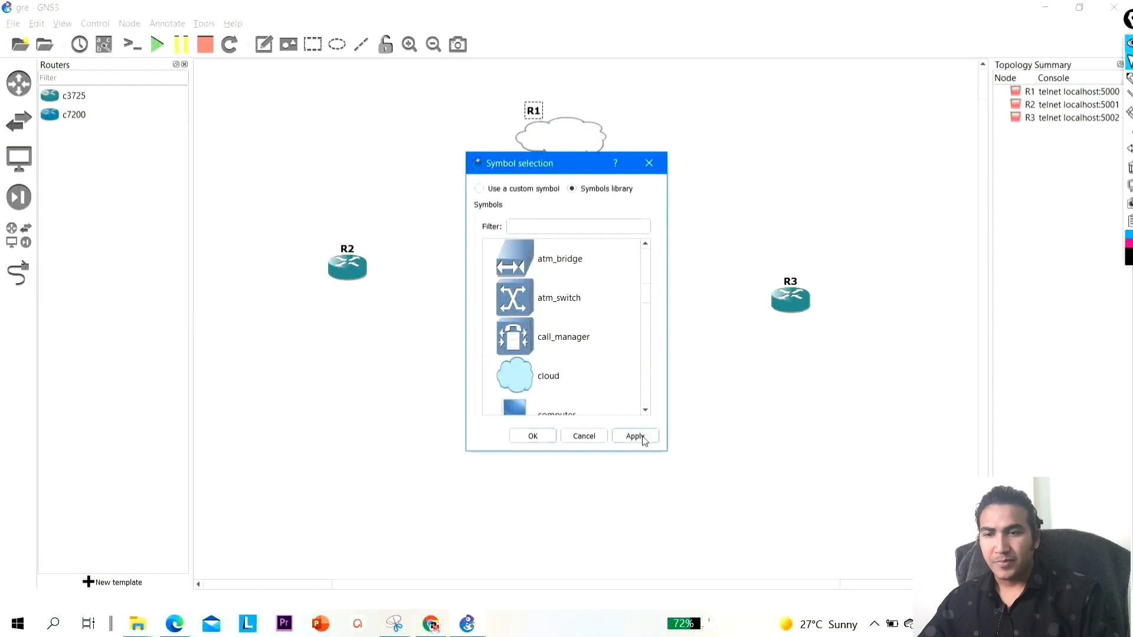
{"action": "left_click", "coordinate": [530, 437]}
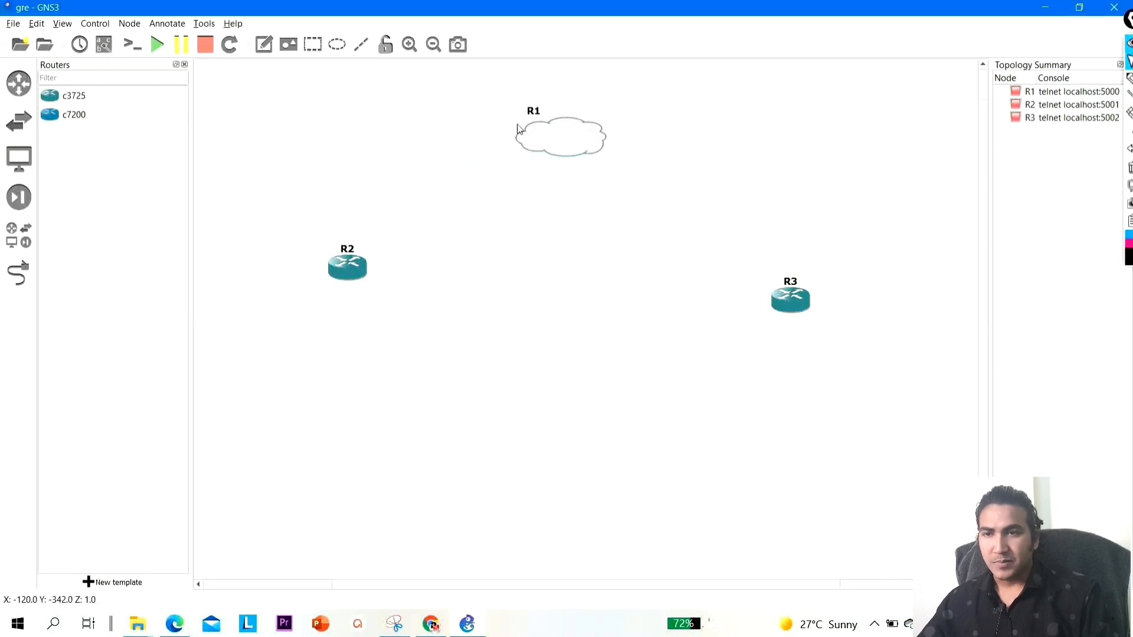
Change the cloud node's hostname to ISP
{"action": "double_click", "coordinate": [533, 112]}
{"action": "key", "text": "BackSpace"}
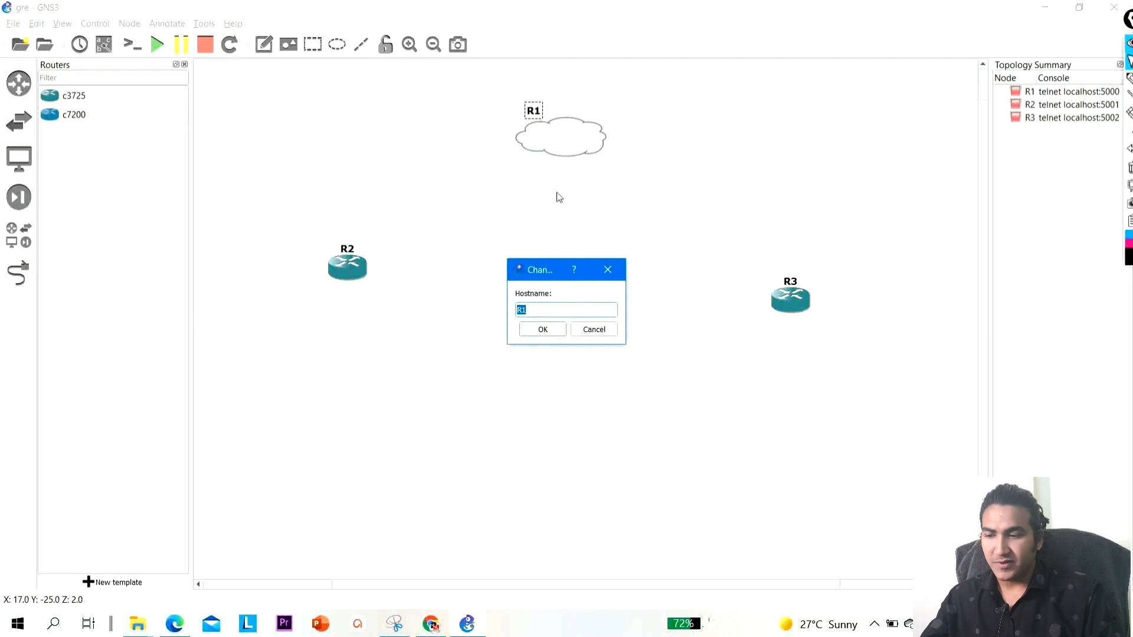
{"action": "type", "text": "ISP"}
{"action": "key", "text": "Return"}
Move router R3 slightly up and to the left
{"action": "left_click_drag", "start_coordinate": [261, 248], "coordinate": [421, 322]}
{"action": "left_click_drag", "start_coordinate": [681, 273], "coordinate": [711, 319]}
{"action": "left_click_drag", "start_coordinate": [797, 312], "coordinate": [784, 302]}
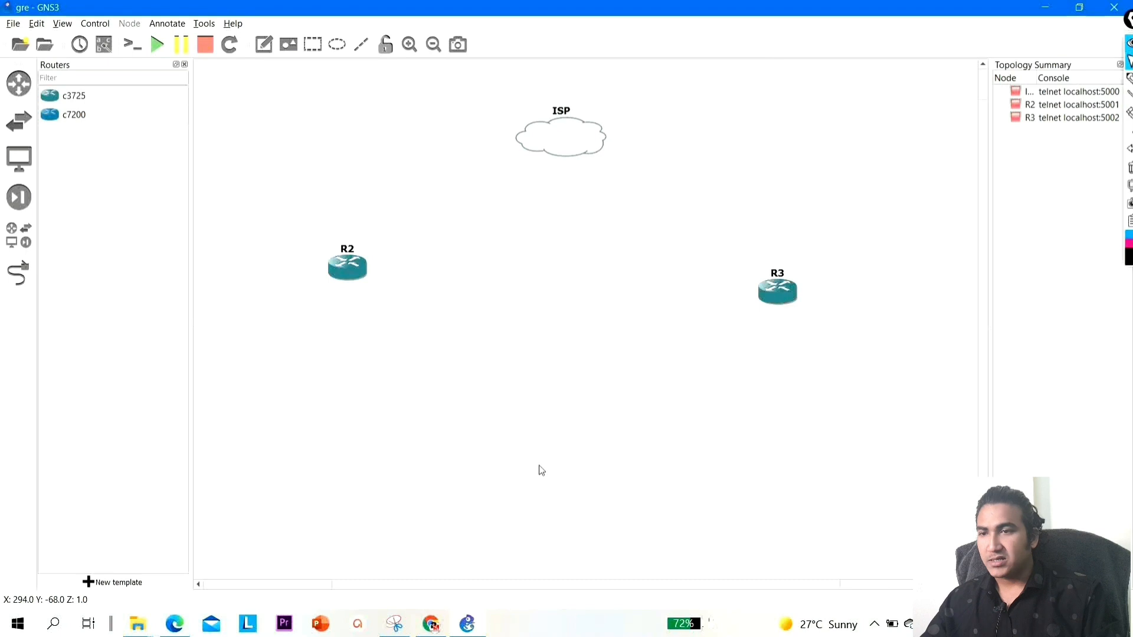
Link router R2's Serial2/0 interface to Serial2/0 on the ISP node
{"action": "left_click", "coordinate": [19, 273]}
{"action": "left_click", "coordinate": [349, 267]}
{"action": "left_click", "coordinate": [401, 342]}
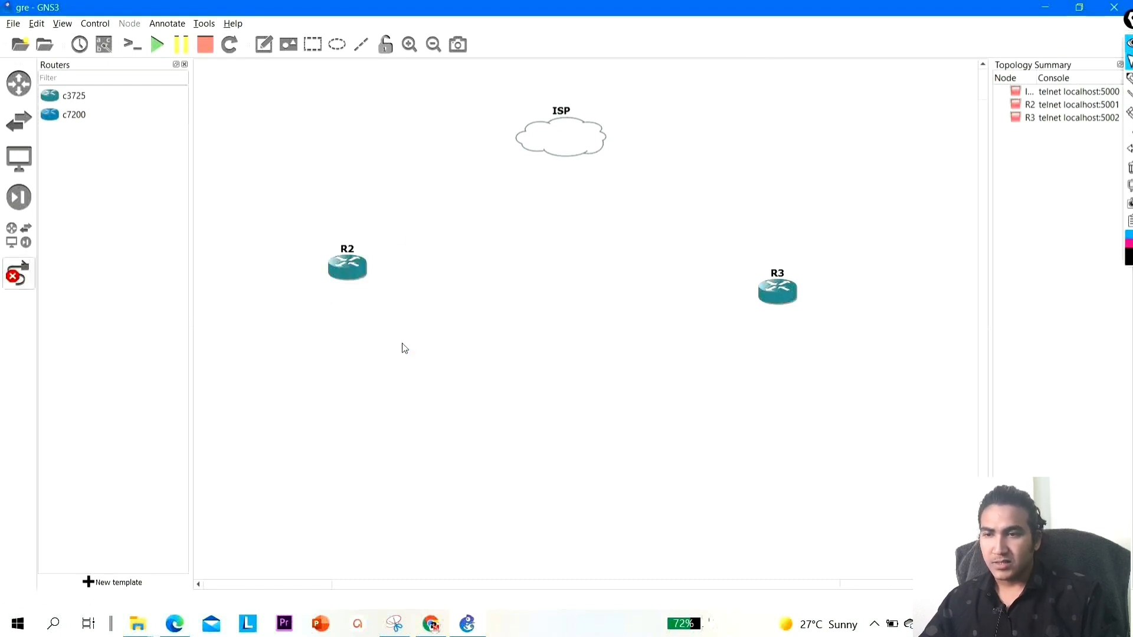
{"action": "left_click", "coordinate": [527, 141]}
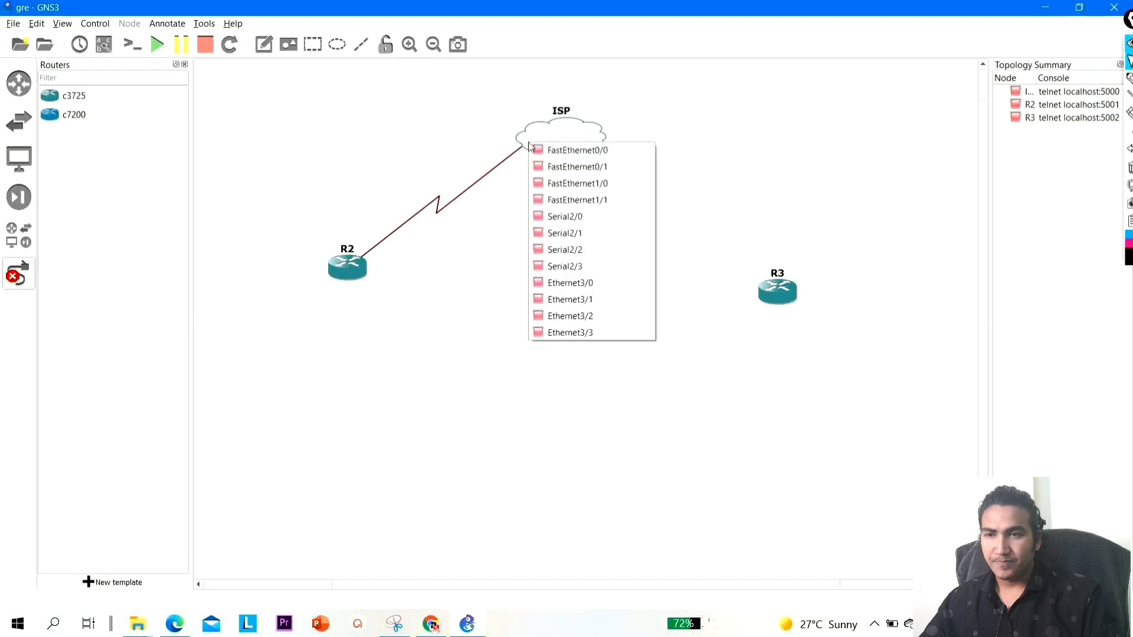
{"action": "left_click", "coordinate": [559, 218]}
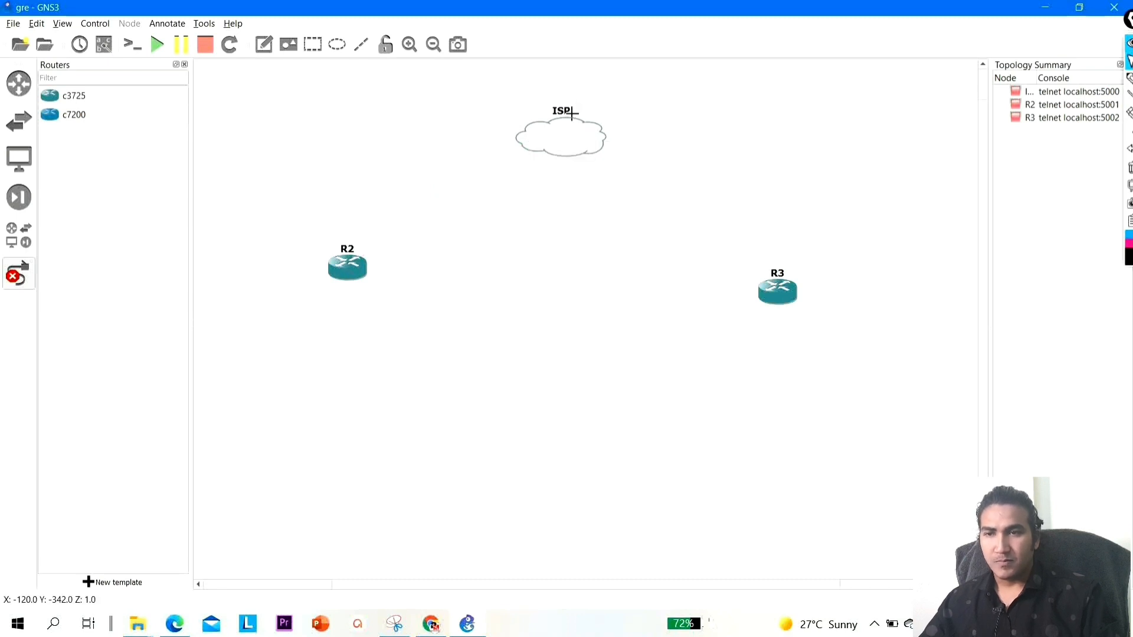
Try to link the ISP node's Serial2/1 interface to Serial2/0 on router R3, leaving link mode after the attempt
{"action": "left_click", "coordinate": [584, 145]}
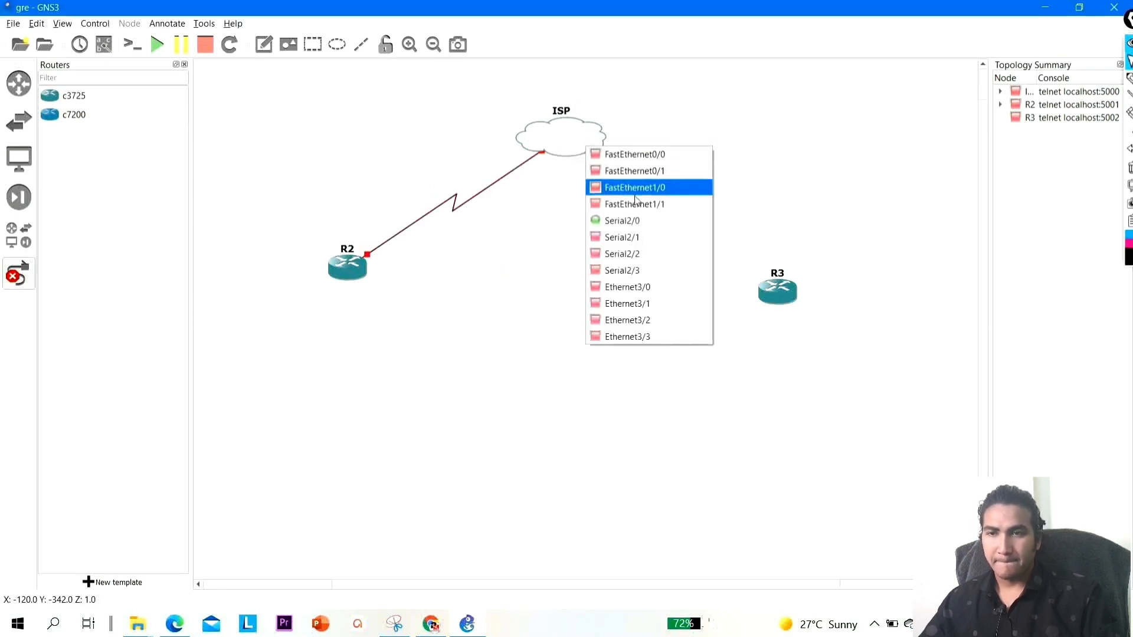
{"action": "left_click", "coordinate": [649, 238]}
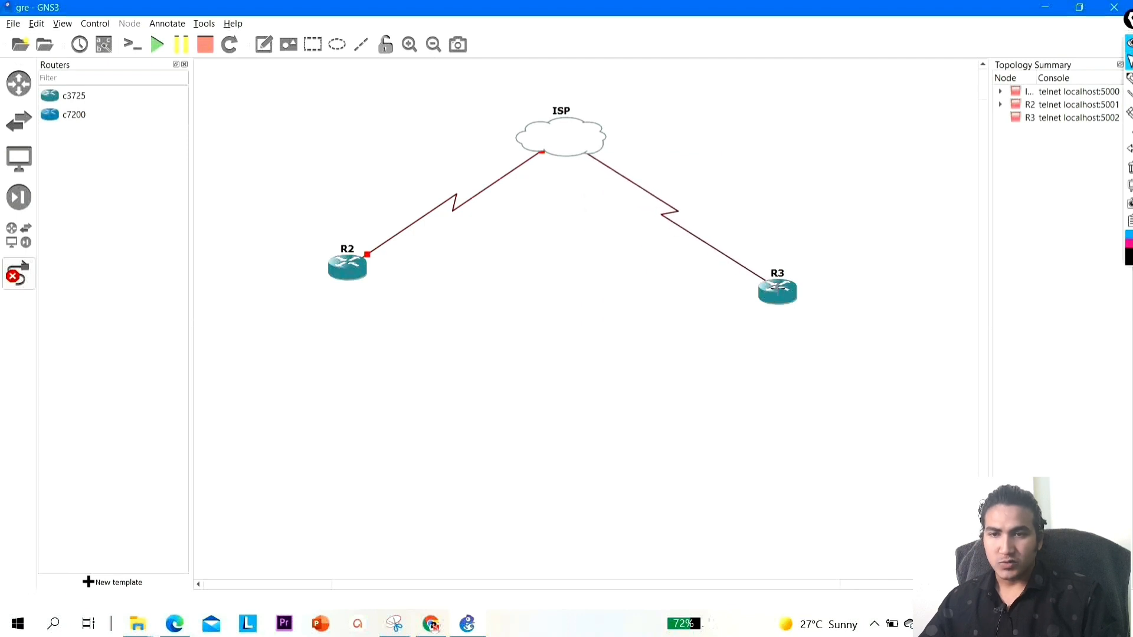
{"action": "left_click", "coordinate": [776, 290]}
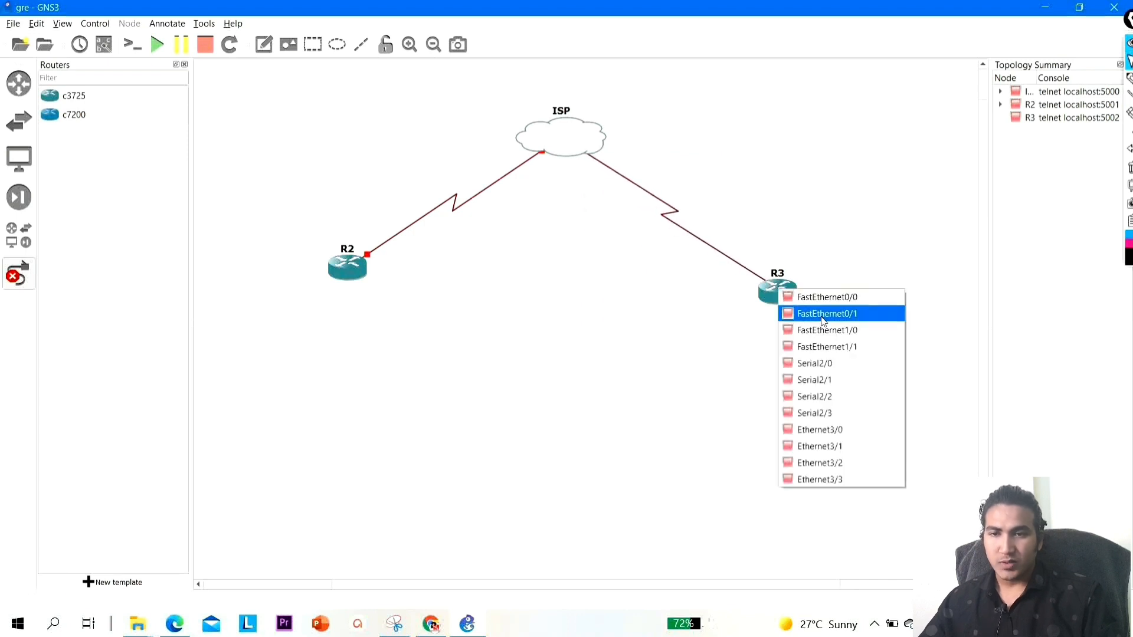
{"action": "left_click", "coordinate": [832, 369]}
{"action": "left_click", "coordinate": [16, 272]}
Add two Ethernet switches, placing Switch1 directly below R2 and Switch2 below and to the right of R3
{"action": "left_click", "coordinate": [19, 243]}
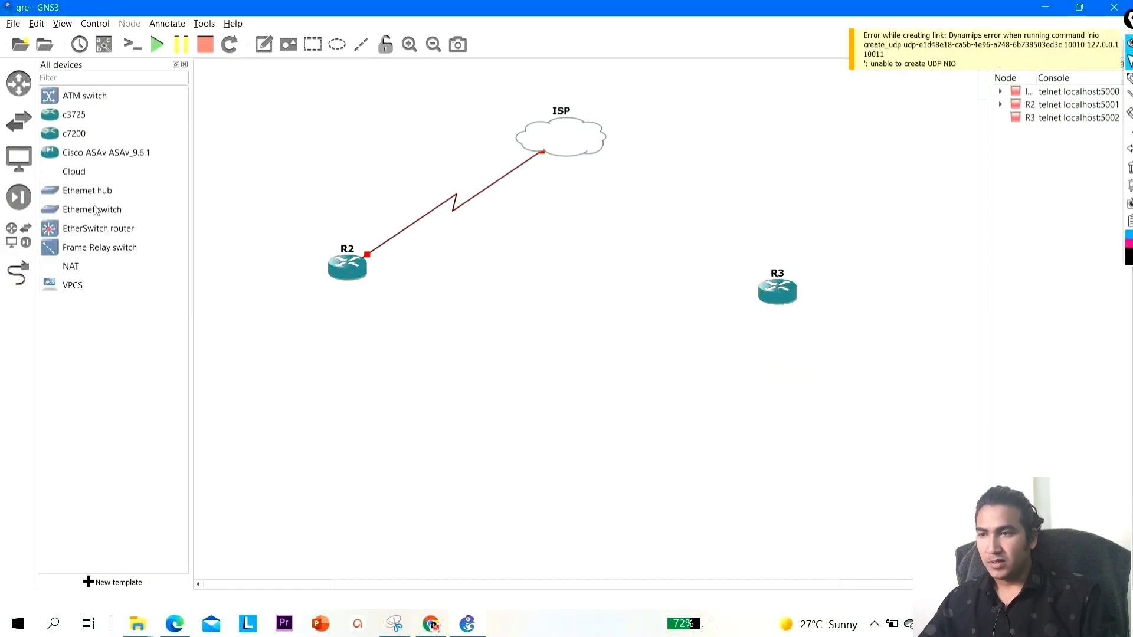
{"action": "left_click_drag", "start_coordinate": [96, 214], "coordinate": [370, 361]}
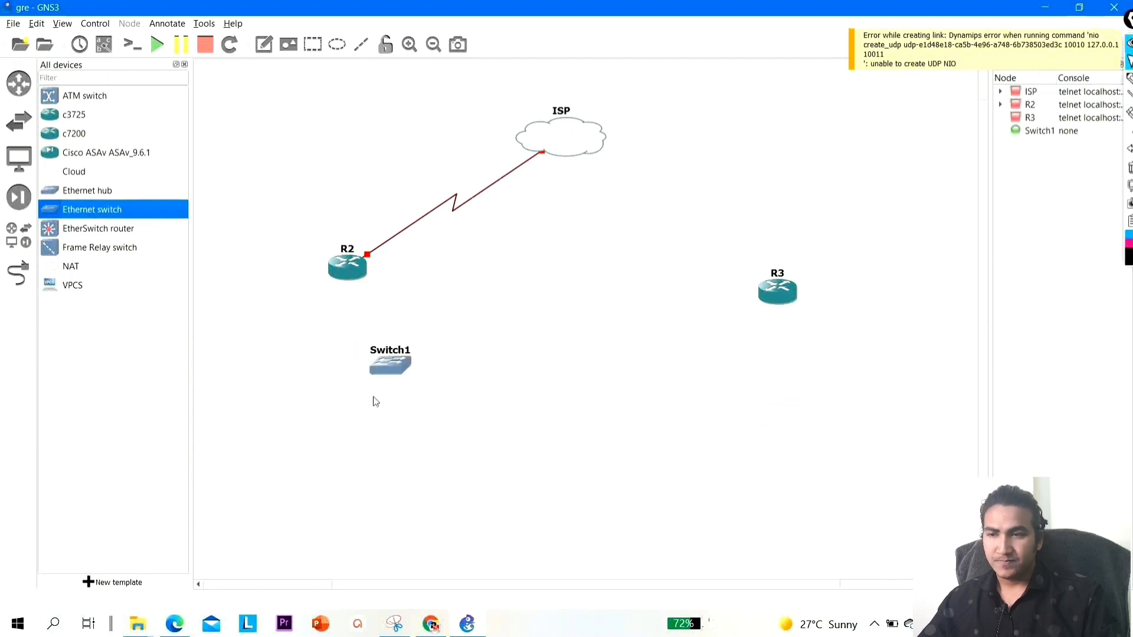
{"action": "left_click_drag", "start_coordinate": [398, 365], "coordinate": [358, 367]}
{"action": "left_click_drag", "start_coordinate": [279, 226], "coordinate": [417, 409]}
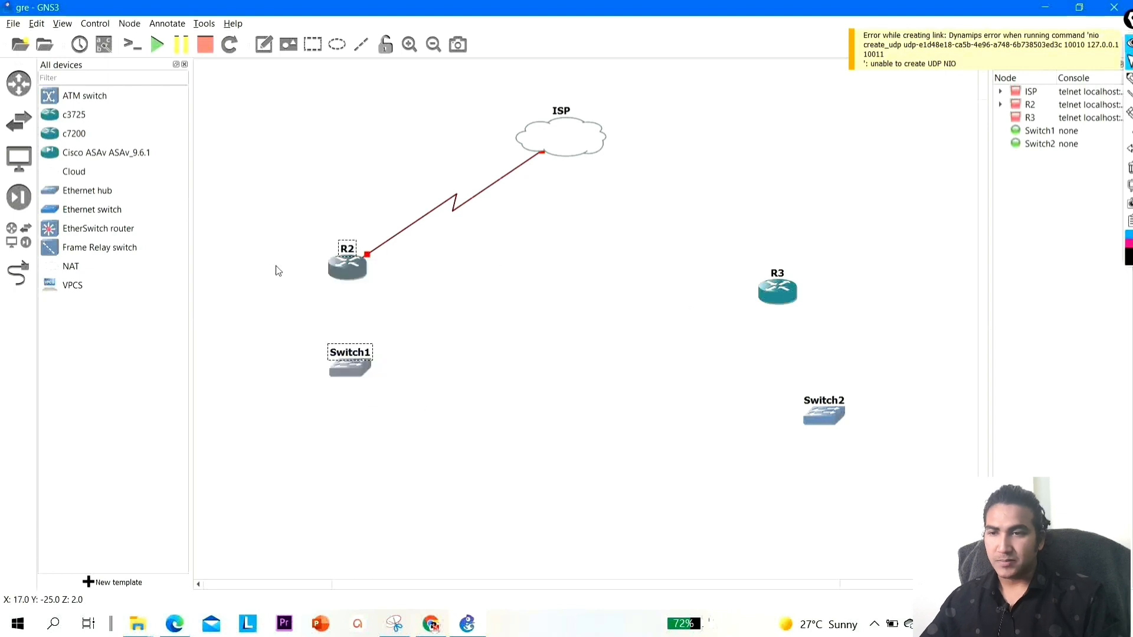
Link the ISP node's Serial2/1 interface to Serial2/0 on router R3
{"action": "left_click", "coordinate": [18, 282]}
{"action": "left_click", "coordinate": [583, 139]}
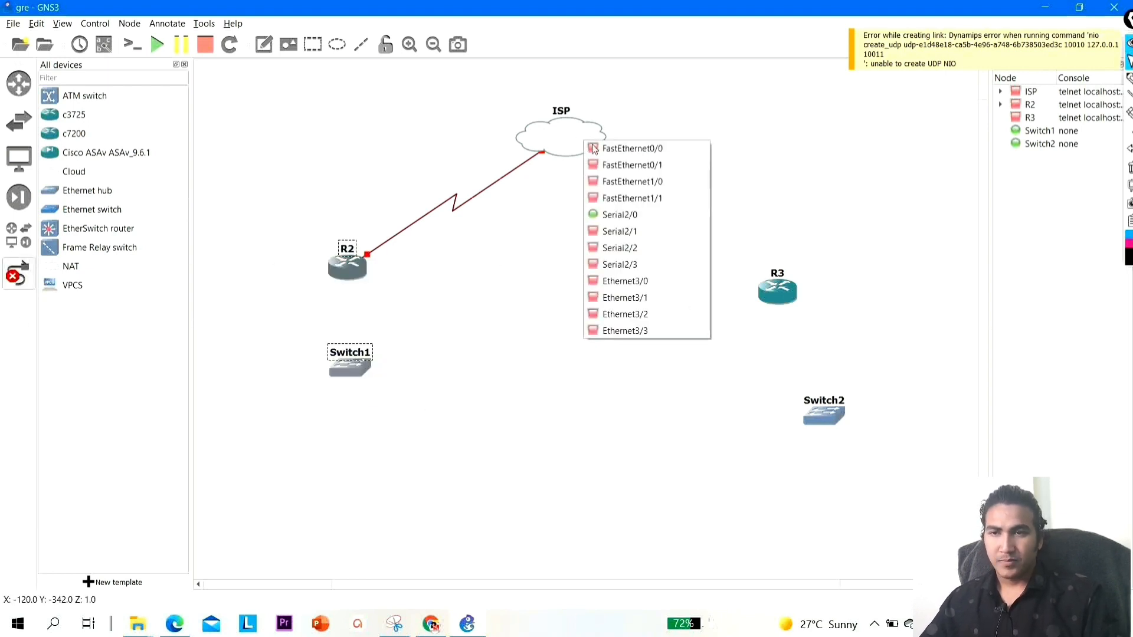
{"action": "left_click", "coordinate": [631, 232]}
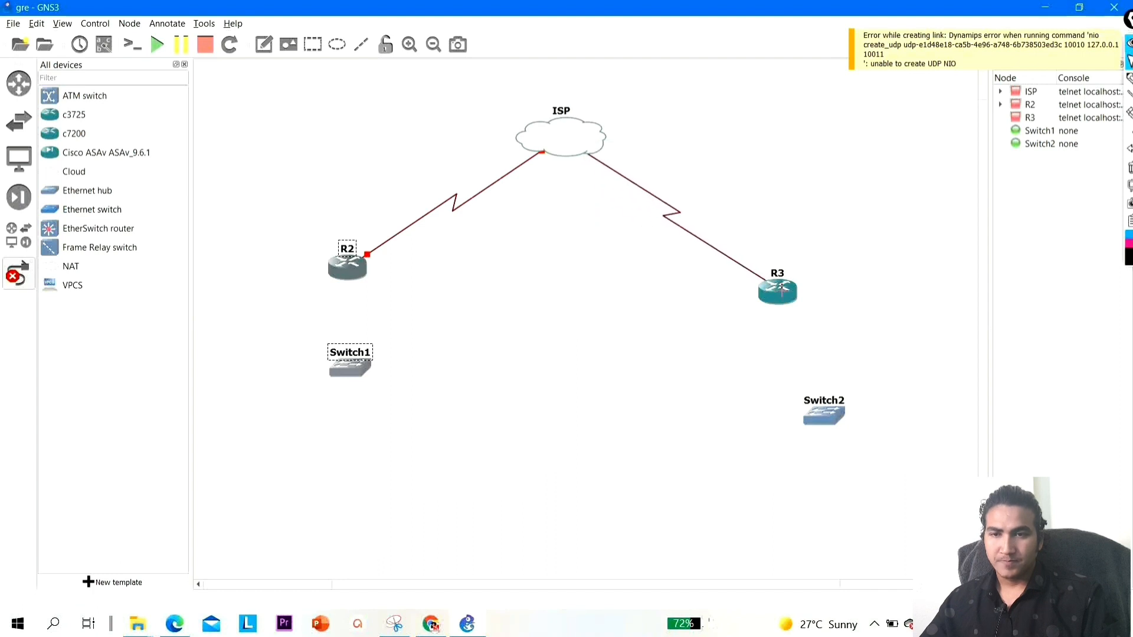
{"action": "left_click", "coordinate": [781, 290]}
{"action": "left_click", "coordinate": [827, 367]}
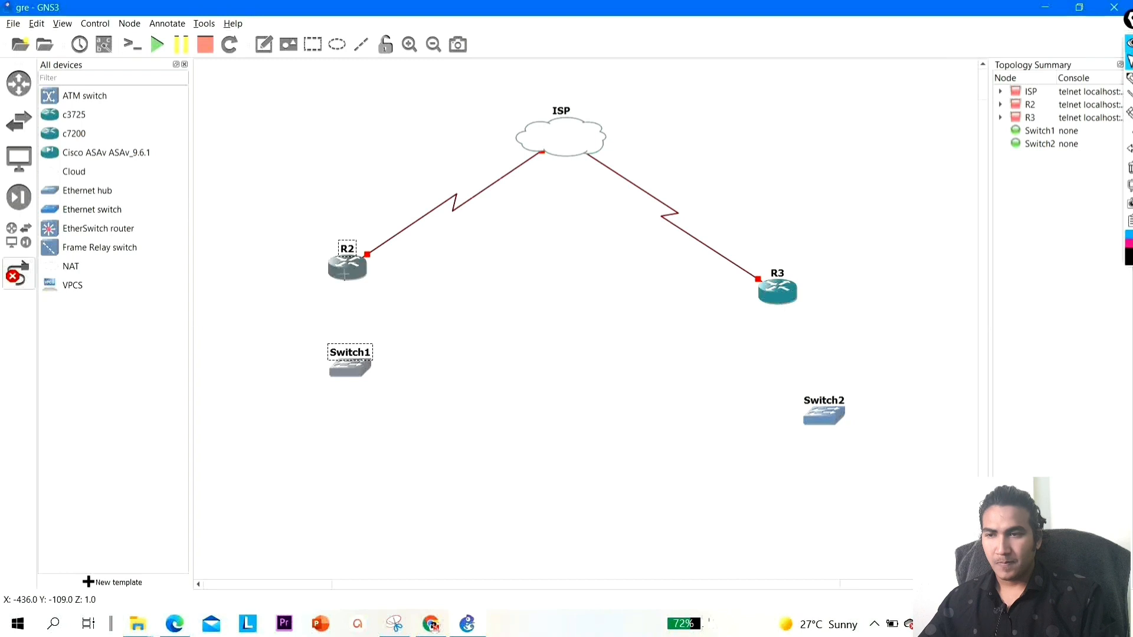
Link a FastEthernet interface of router R2 to Switch1
{"action": "left_click", "coordinate": [347, 269]}
{"action": "left_click", "coordinate": [379, 285]}
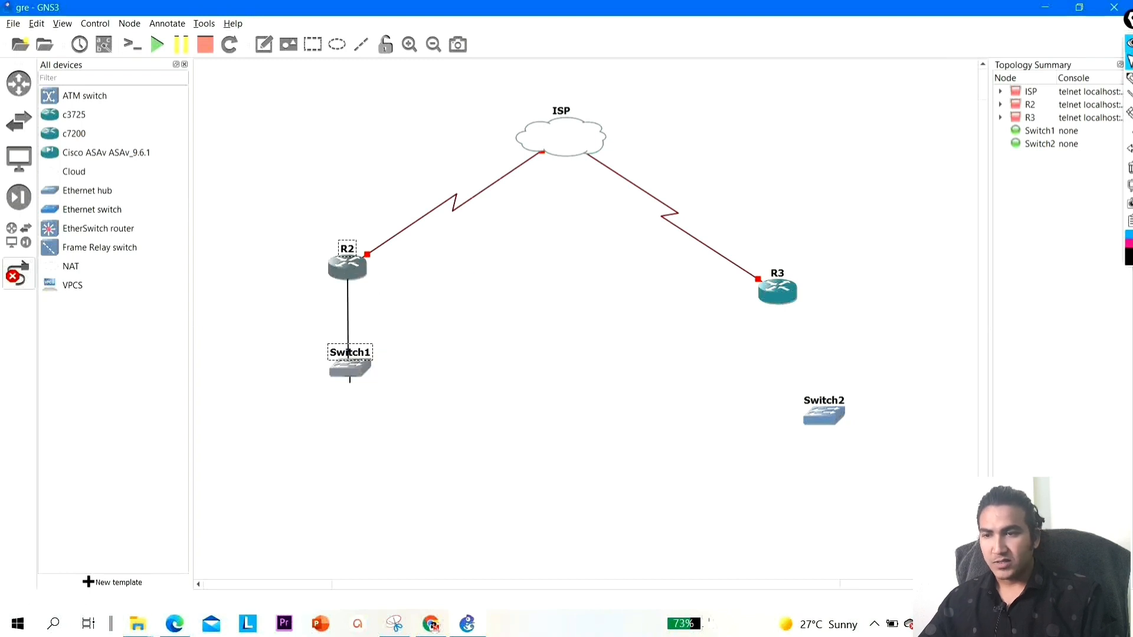
{"action": "left_click", "coordinate": [345, 361]}
{"action": "left_click", "coordinate": [375, 378]}
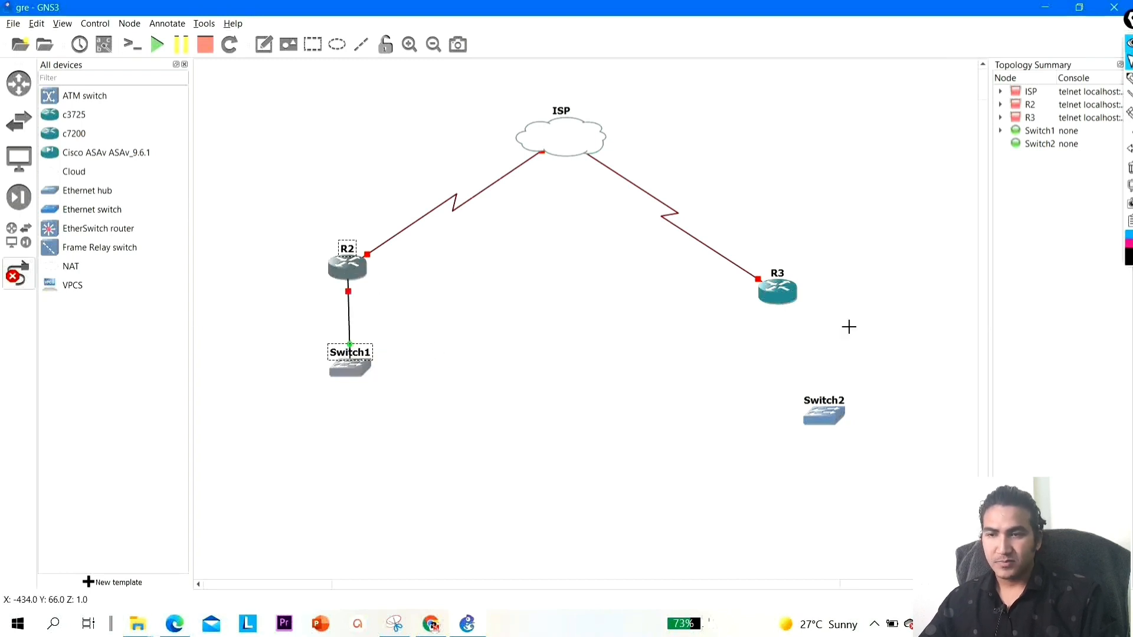
Link router R3's FastEthernet0/0 interface to Switch2, and end link creation
{"action": "left_click", "coordinate": [778, 296]}
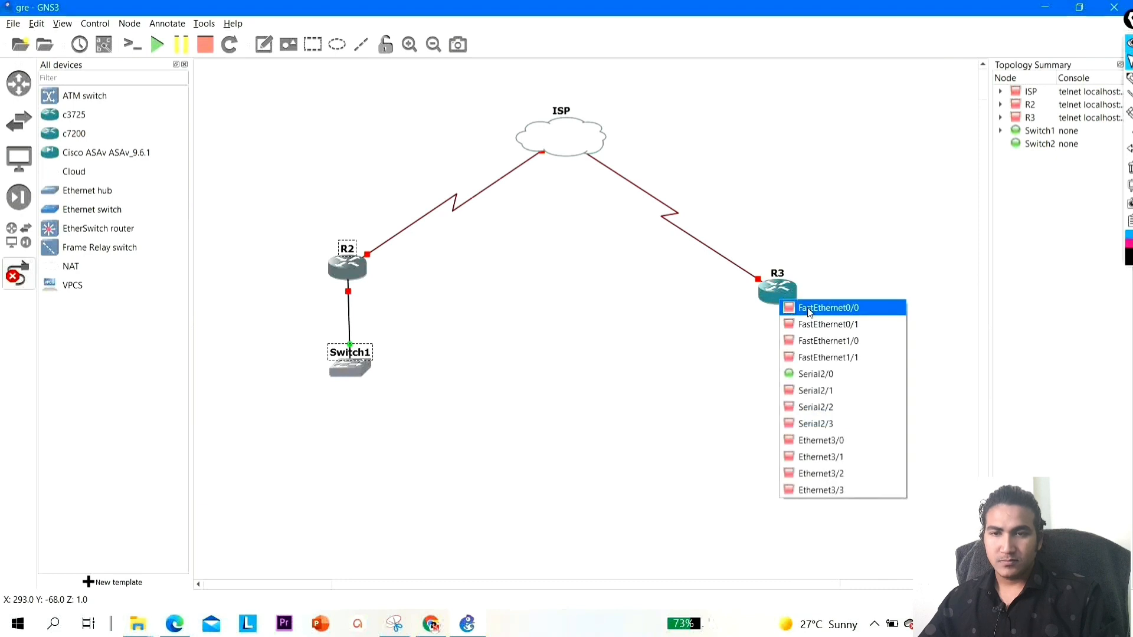
{"action": "left_click", "coordinate": [803, 307]}
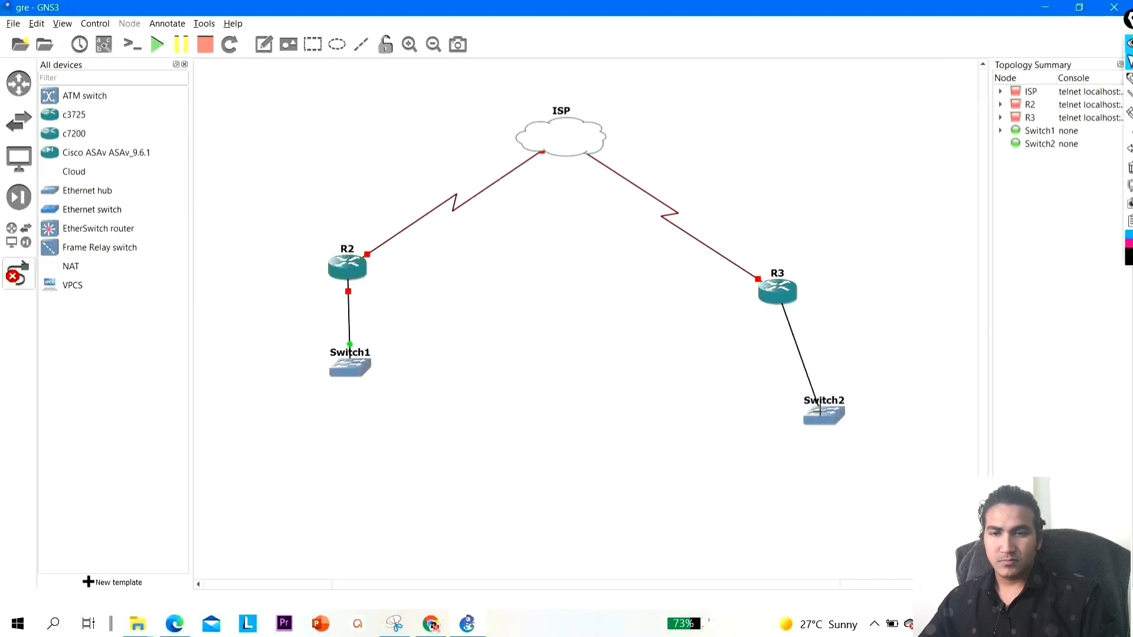
{"action": "left_click", "coordinate": [820, 415]}
{"action": "left_click", "coordinate": [840, 422]}
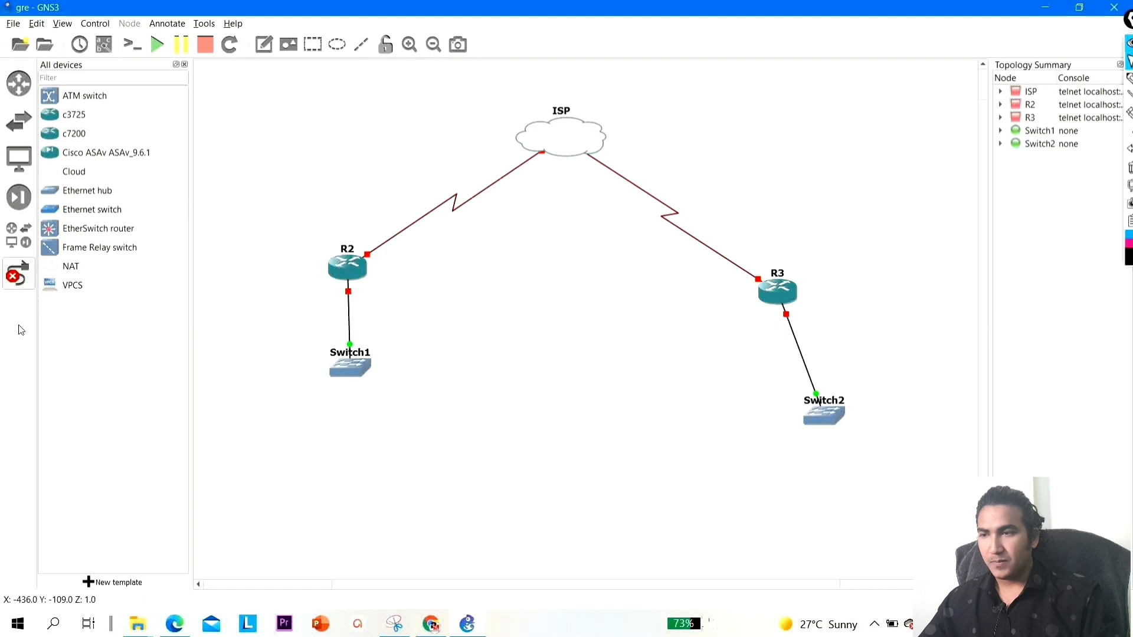
{"action": "left_click", "coordinate": [19, 273]}
Tidy the topology by repositioning Switch2 beneath R3, Switch1 beneath R2, and nudging R3 slightly down
{"action": "left_click_drag", "start_coordinate": [822, 415], "coordinate": [769, 398]}
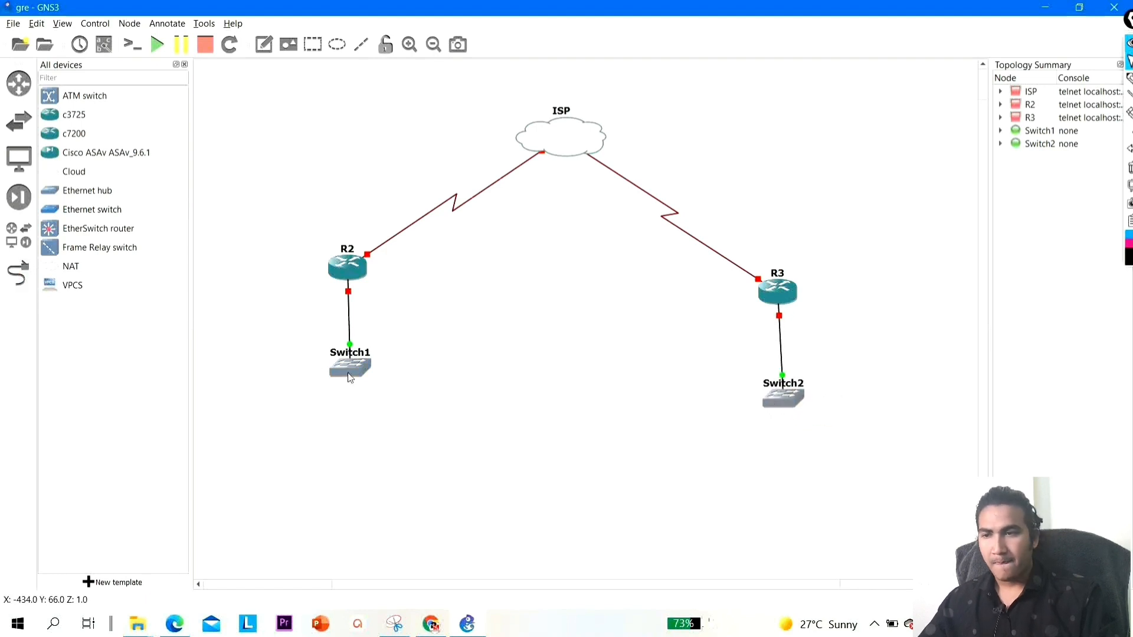
{"action": "mouse_move", "coordinate": [356, 369]}
{"action": "left_mouse_down"}
{"action": "mouse_move", "coordinate": [330, 378]}
{"action": "mouse_move", "coordinate": [342, 377]}
{"action": "left_mouse_up"}
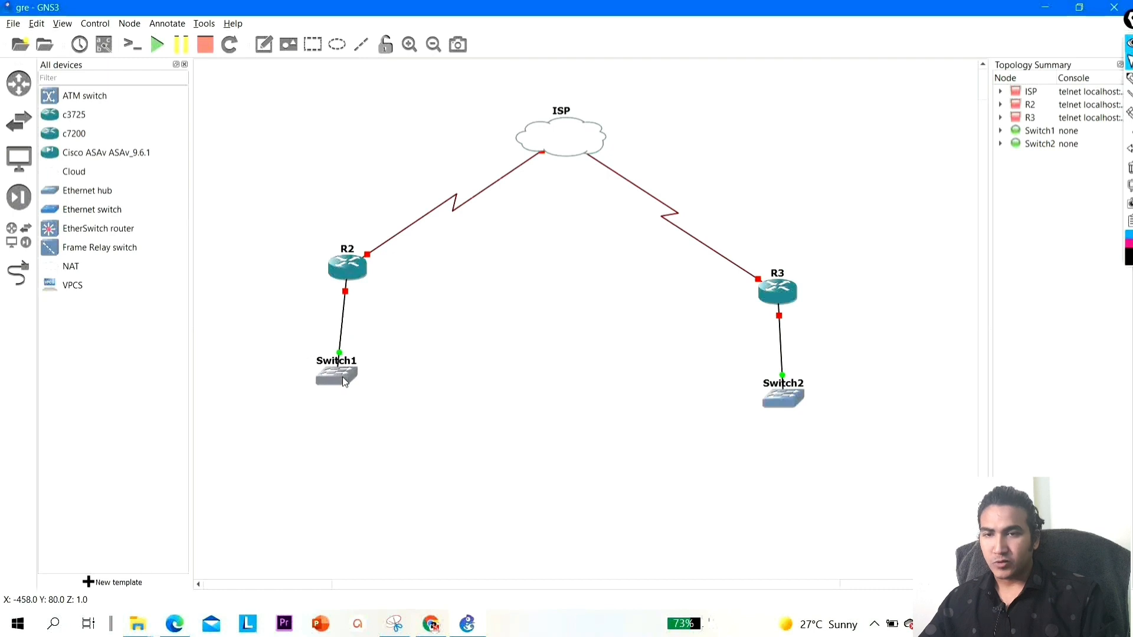
{"action": "left_click_drag", "start_coordinate": [242, 284], "coordinate": [415, 393]}
{"action": "left_click_drag", "start_coordinate": [693, 341], "coordinate": [748, 355]}
{"action": "left_click_drag", "start_coordinate": [785, 294], "coordinate": [782, 301]}
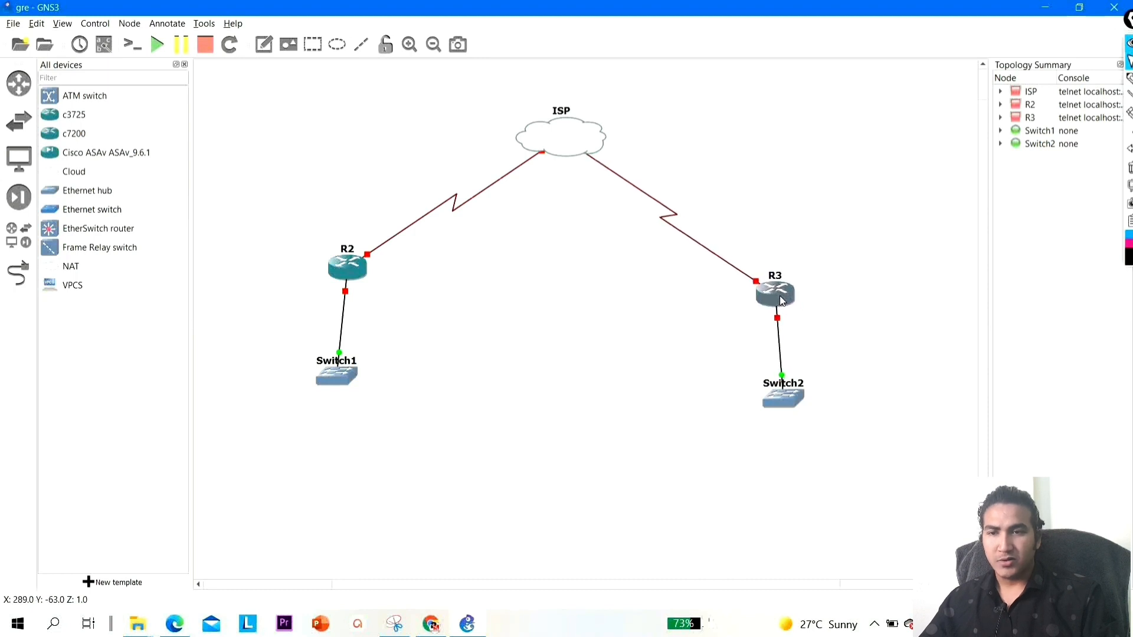
{"action": "left_click_drag", "start_coordinate": [328, 386], "coordinate": [338, 380]}
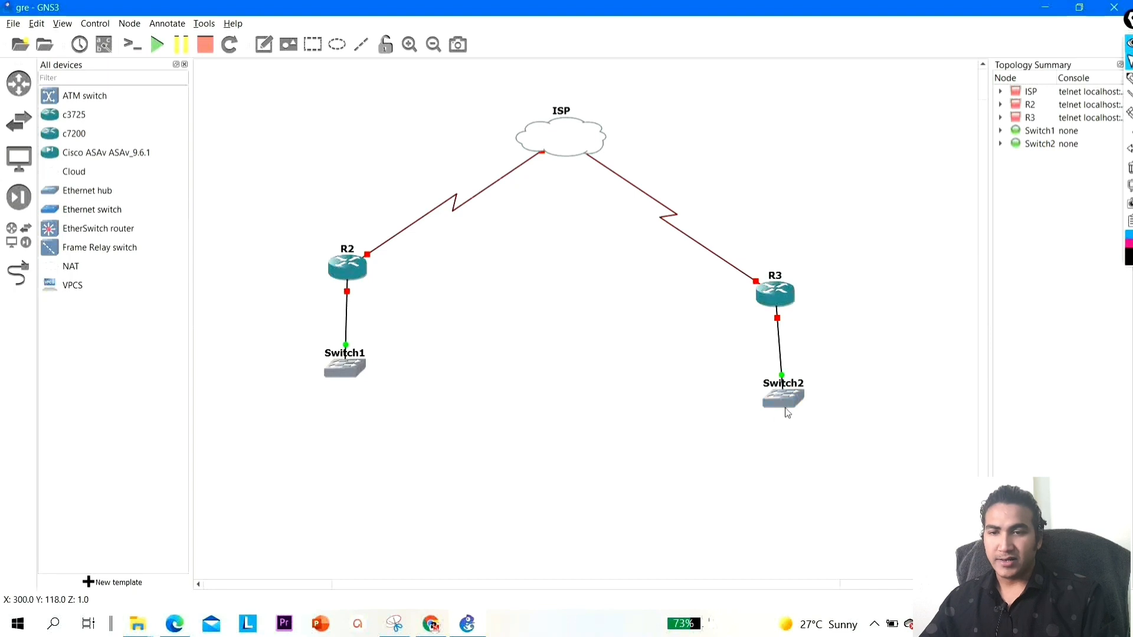
{"action": "left_click_drag", "start_coordinate": [787, 411], "coordinate": [785, 407]}
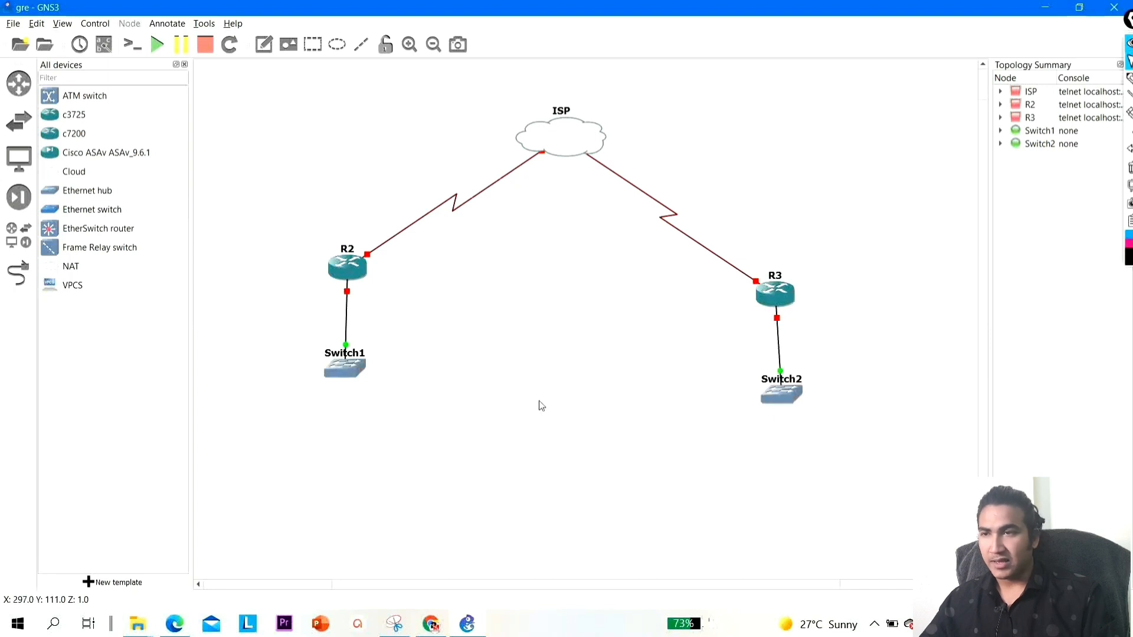
Show the interface labels and reposition the ISP s2/0 label and R2's s2/0 and f0/0 labels clear of the nodes
{"action": "left_click", "coordinate": [103, 45]}
{"action": "left_click_drag", "start_coordinate": [582, 139], "coordinate": [494, 152]}
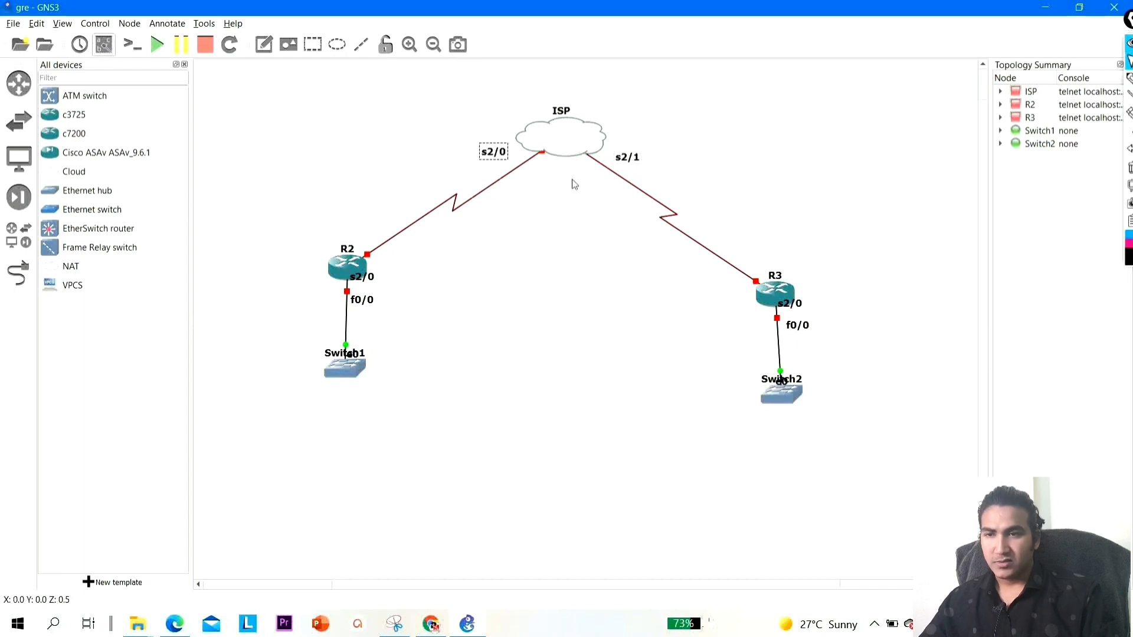
{"action": "left_click_drag", "start_coordinate": [374, 279], "coordinate": [381, 233]}
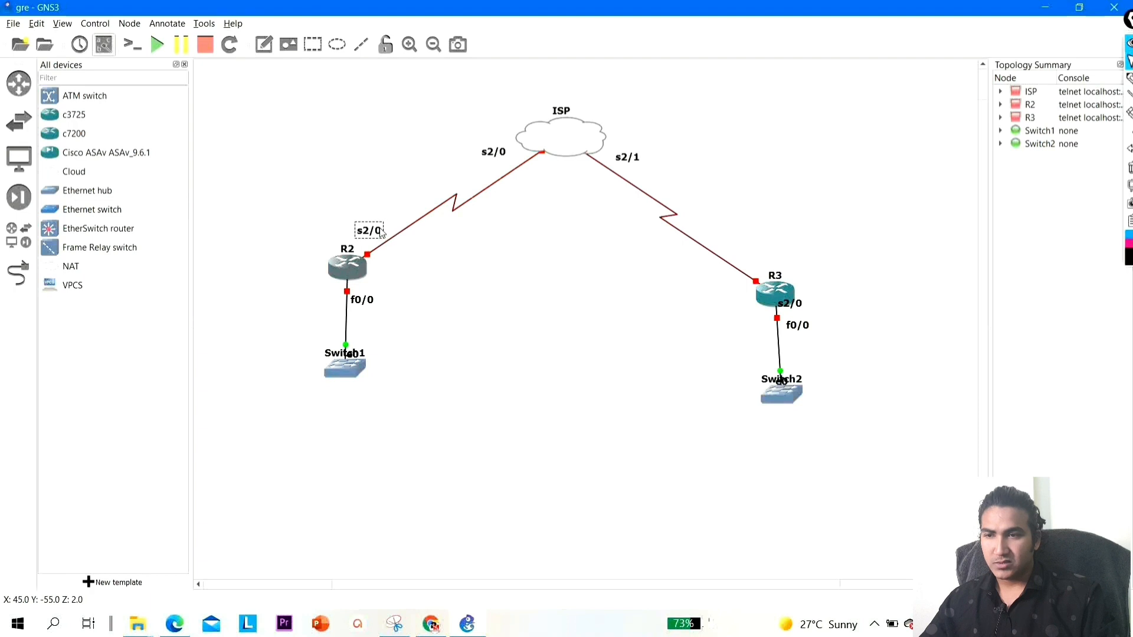
{"action": "left_click", "coordinate": [398, 282]}
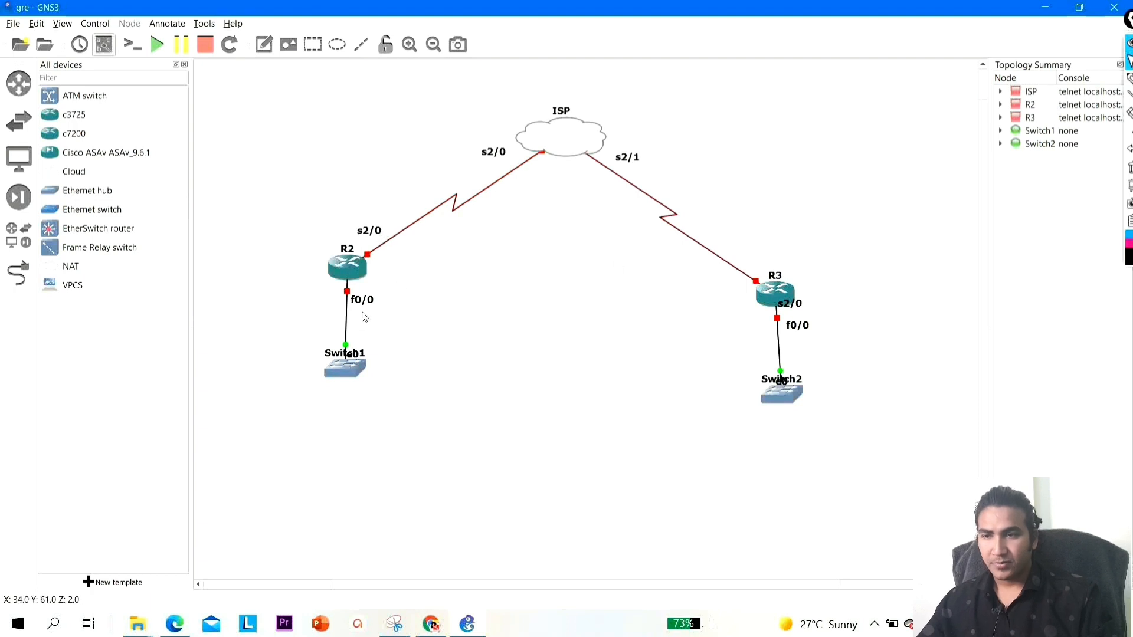
{"action": "left_click_drag", "start_coordinate": [367, 307], "coordinate": [329, 301]}
Move R3's s2/0 label above the router beside its serial link and shift its f0/0 label slightly away from the link
{"action": "left_click", "coordinate": [796, 309]}
{"action": "left_click_drag", "start_coordinate": [796, 309], "coordinate": [762, 261]}
{"action": "mouse_move", "coordinate": [805, 330]}
{"action": "left_mouse_down"}
{"action": "mouse_move", "coordinate": [776, 334]}
{"action": "mouse_move", "coordinate": [817, 324]}
{"action": "left_mouse_up"}
{"action": "left_click", "coordinate": [900, 337]}
Nudge Switch1 and Switch2 slightly down, and start all nodes in the topology
{"action": "left_click_drag", "start_coordinate": [337, 370], "coordinate": [335, 381]}
{"action": "left_click_drag", "start_coordinate": [784, 395], "coordinate": [785, 402]}
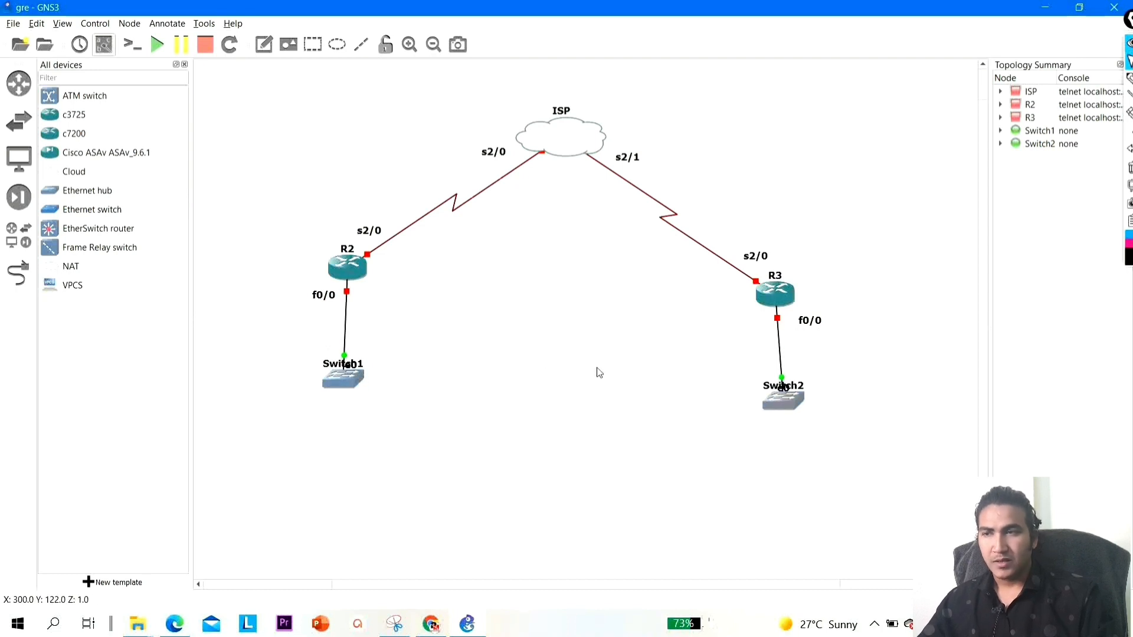
{"action": "left_click", "coordinate": [157, 46]}
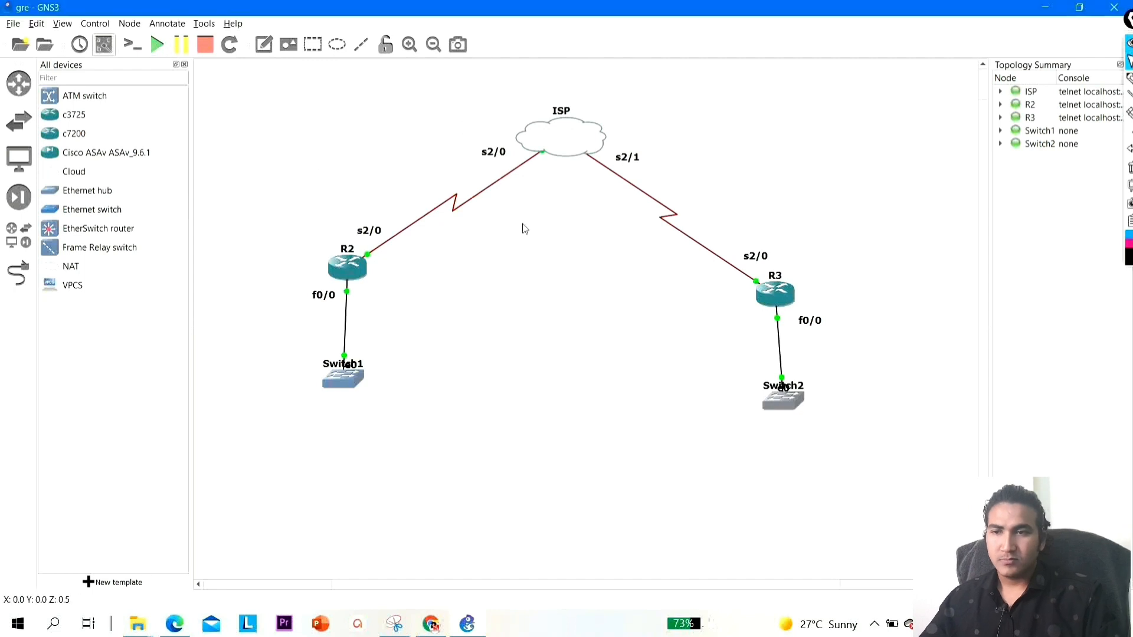
Add a text note reading 15.1.1.1 beside router R2's serial link
{"action": "left_click", "coordinate": [263, 45]}
{"action": "left_click", "coordinate": [399, 252]}
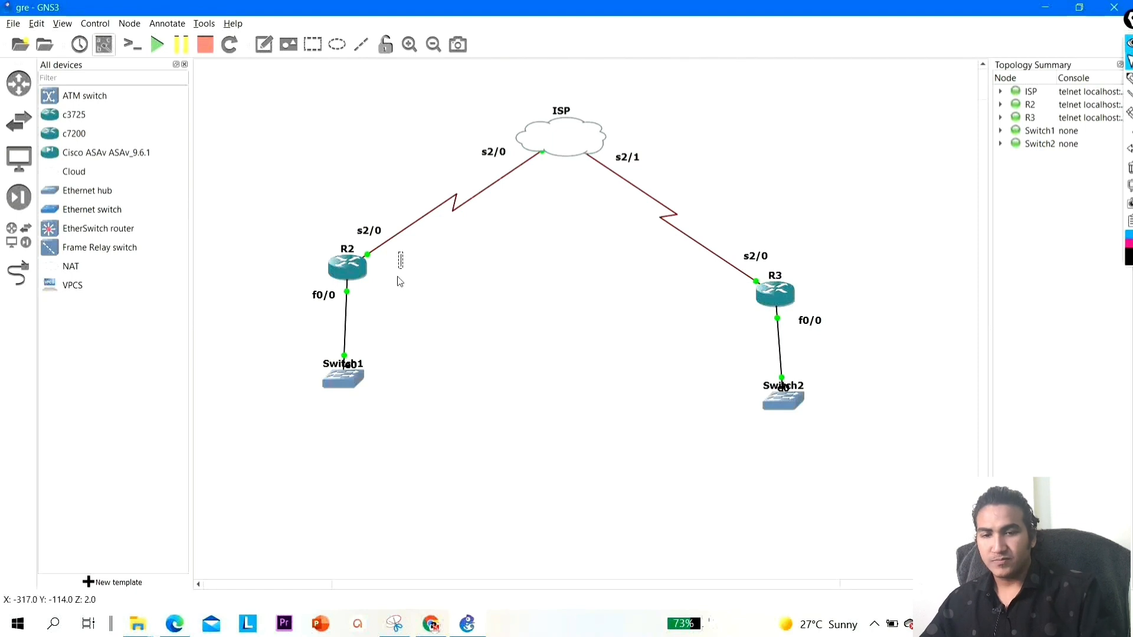
{"action": "key", "text": "Num_Lock"}
{"action": "type", "text": "15.11.1"}
{"action": "key", "text": "BackSpace"}
{"action": "key", "text": "BackSpace"}
{"action": "type", "text": ".1.1"}
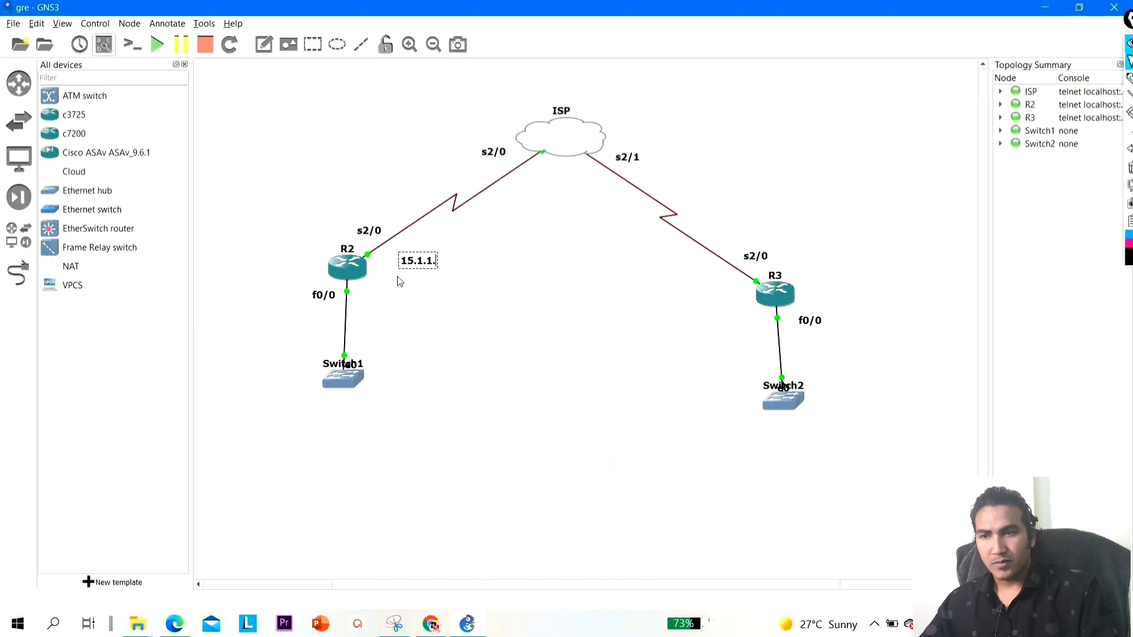
{"action": "left_click", "coordinate": [676, 281]}
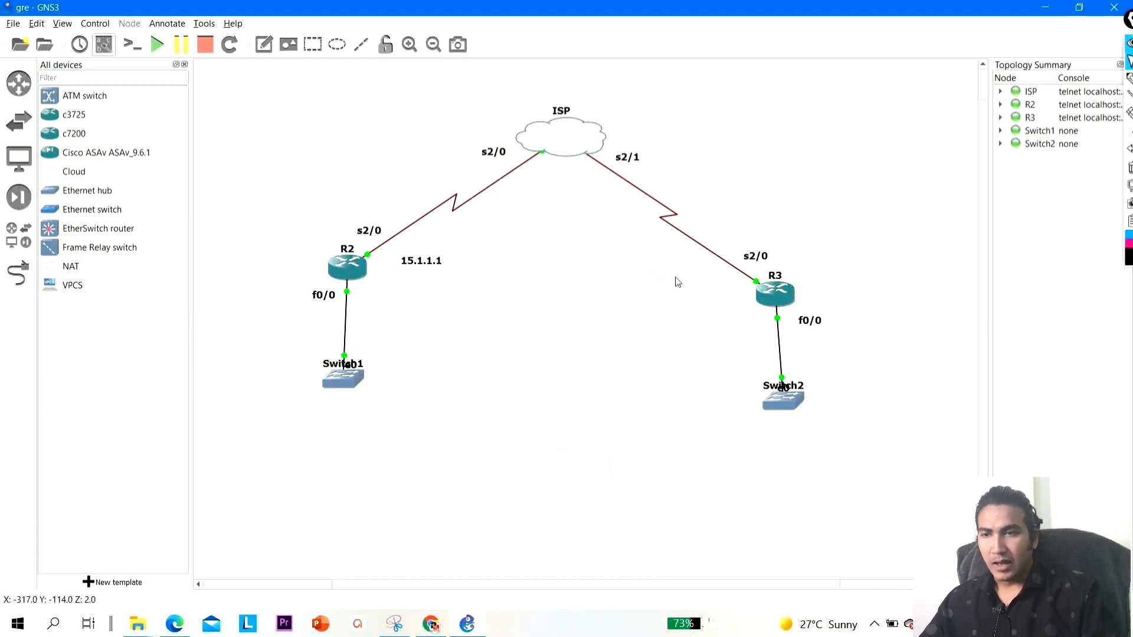
Add a text note reading 16.1.1.1 beside router R3's serial link
{"action": "left_click", "coordinate": [266, 47]}
{"action": "left_click", "coordinate": [678, 281]}
{"action": "type", "text": "16.1.1.1"}
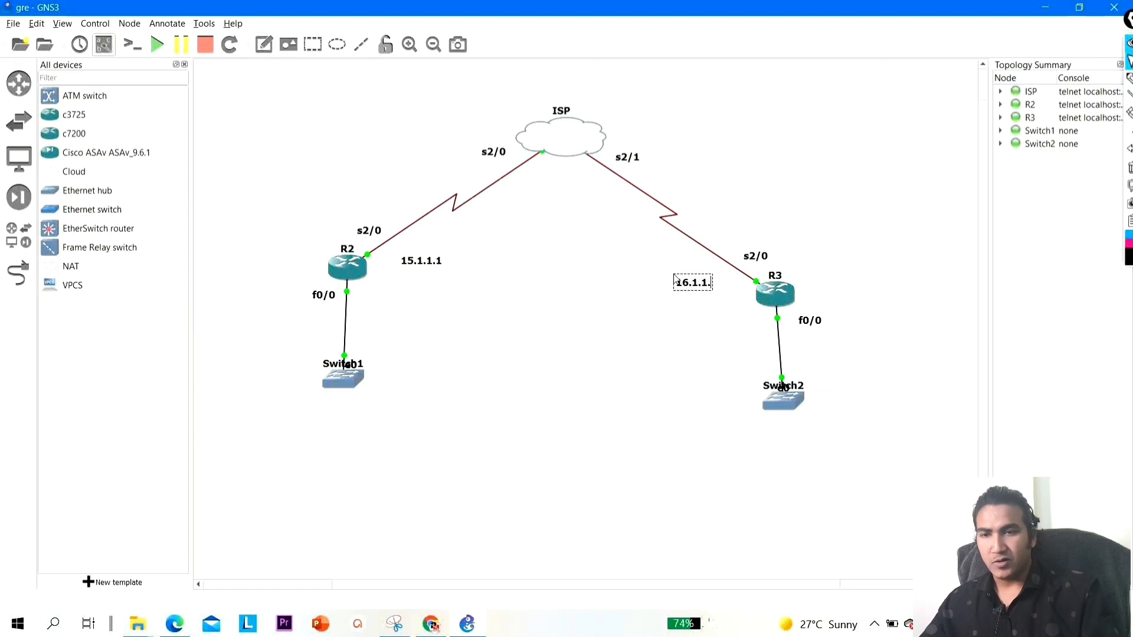
{"action": "left_click", "coordinate": [662, 399]}
Move the 16.1.1.1 note closer to R3 and the 15.1.1.1 note closer to R2
{"action": "left_click_drag", "start_coordinate": [697, 291], "coordinate": [722, 289]}
{"action": "left_click_drag", "start_coordinate": [417, 263], "coordinate": [392, 266]}
{"action": "left_click", "coordinate": [520, 339]}
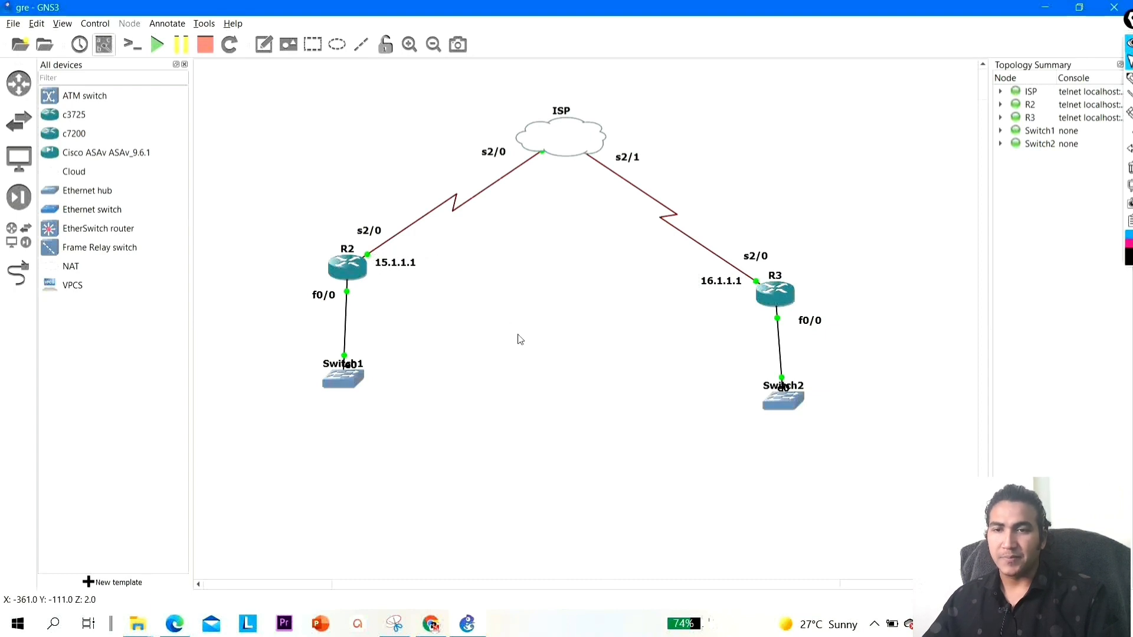
Add a text note reading 10.1.1.0/24 right beside the link between R2 and Switch1
{"action": "left_click", "coordinate": [265, 47]}
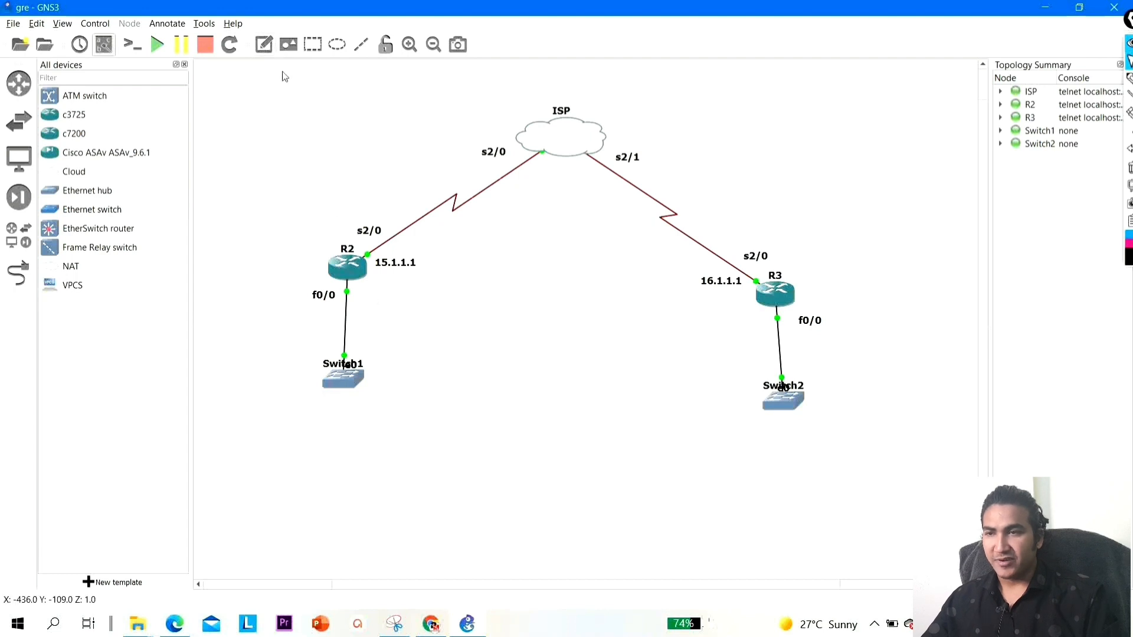
{"action": "left_click", "coordinate": [368, 299]}
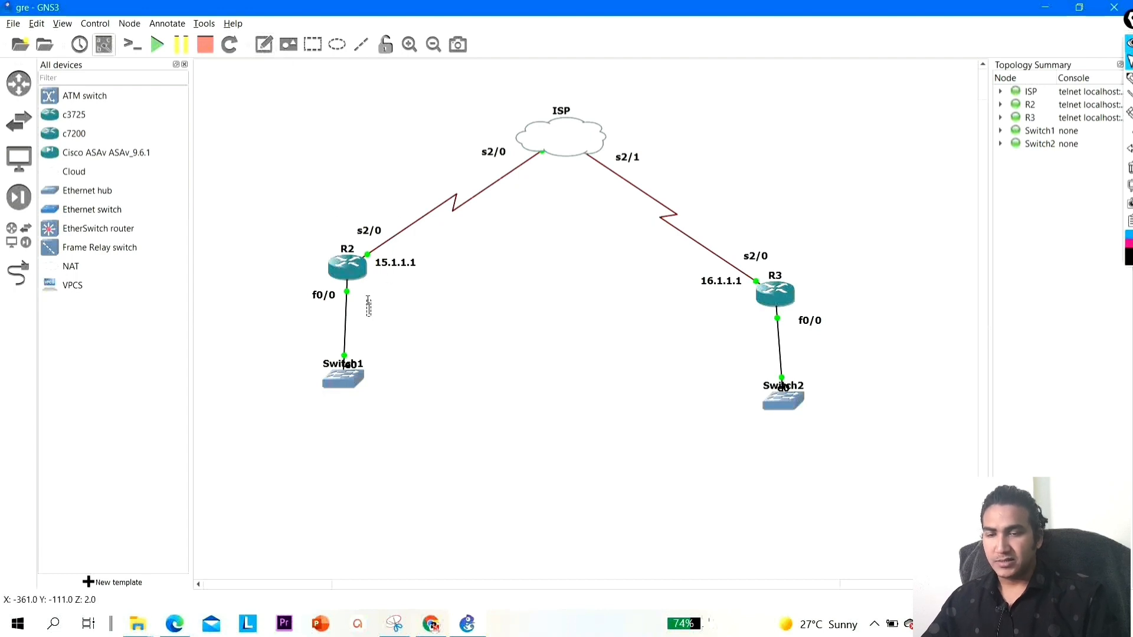
{"action": "type", "text": "10.1.1.10"}
{"action": "key", "text": "BackSpace"}
{"action": "key", "text": "BackSpace"}
{"action": "type", "text": "0/24"}
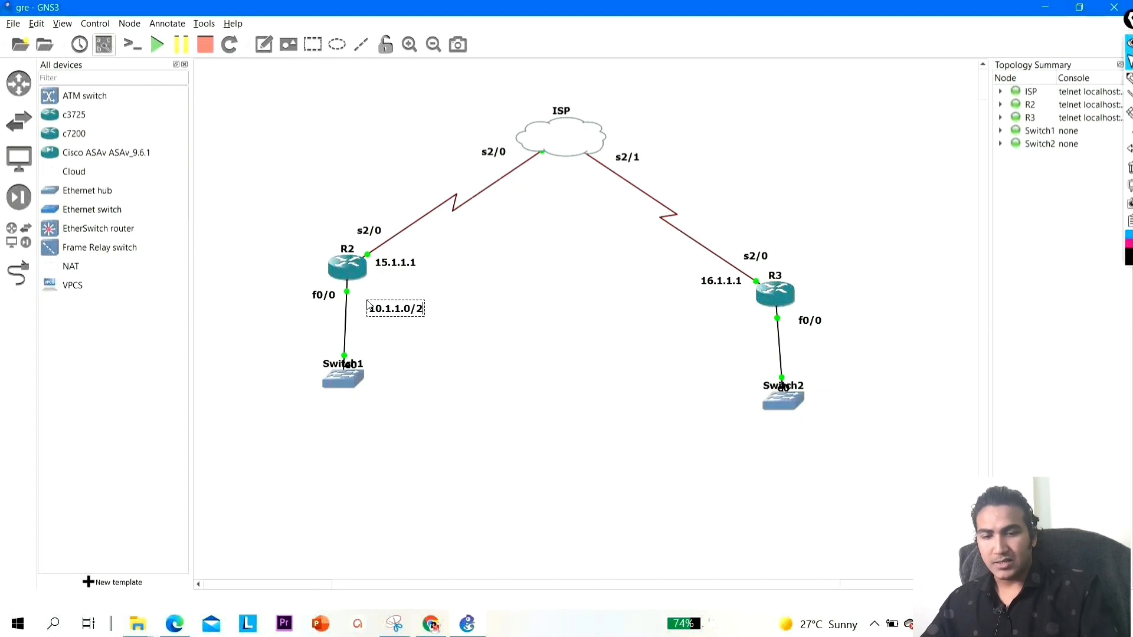
{"action": "left_click", "coordinate": [660, 445]}
{"action": "left_click_drag", "start_coordinate": [384, 314], "coordinate": [371, 313]}
{"action": "left_click", "coordinate": [527, 322]}
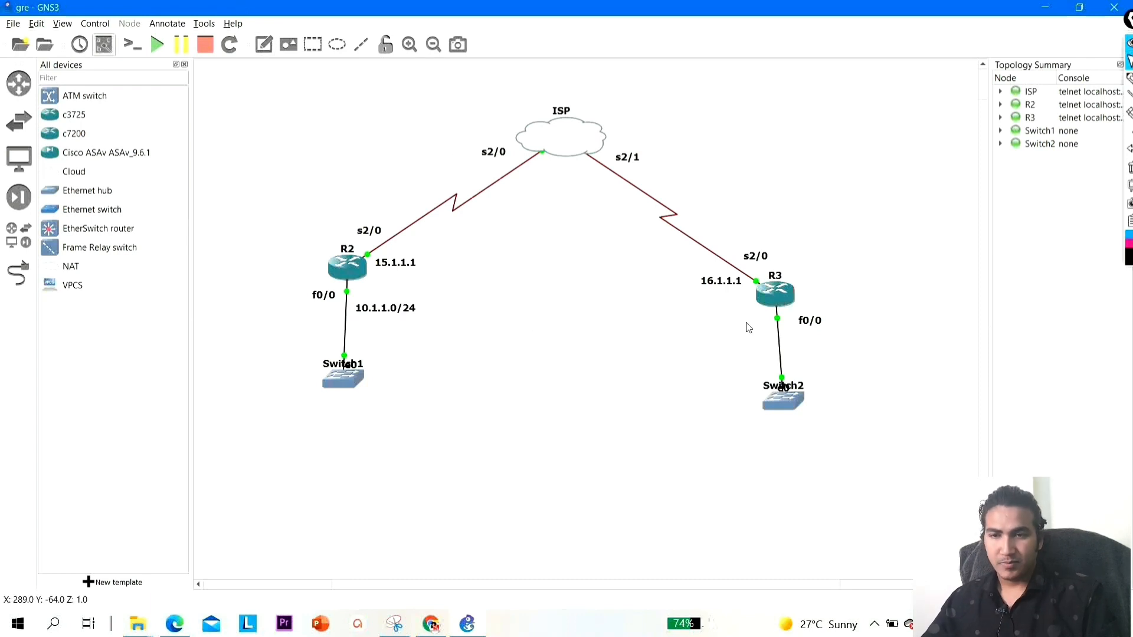
Duplicate the 10.1.1.0/24 note and place the copy beside the link between R3 and Switch2
{"action": "right_click", "coordinate": [404, 313]}
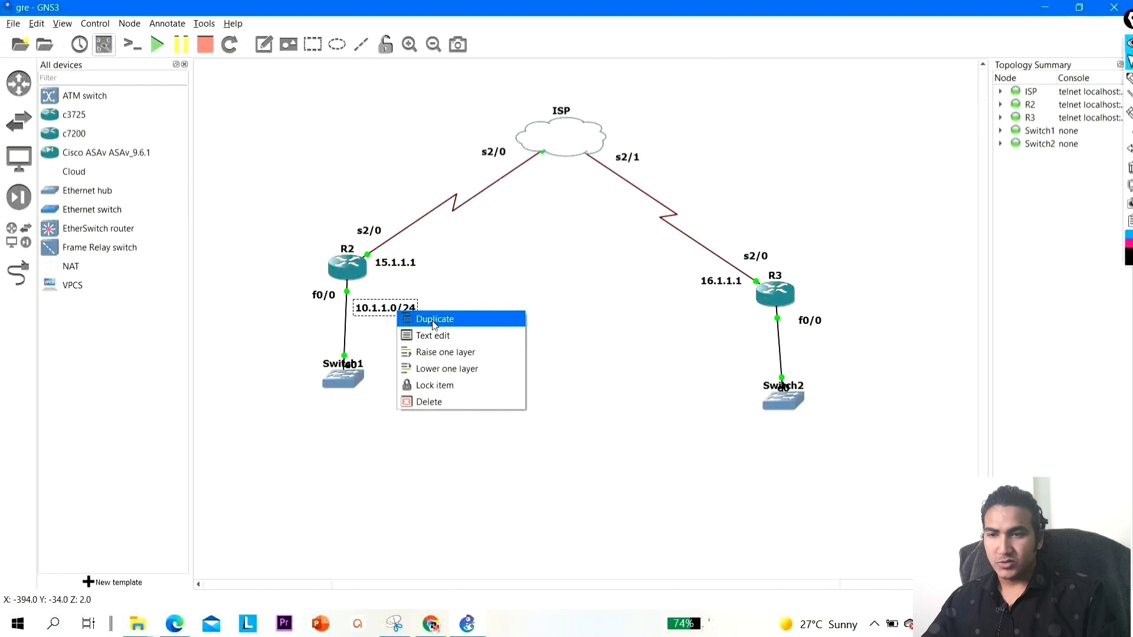
{"action": "left_click", "coordinate": [435, 319]}
{"action": "left_click_drag", "start_coordinate": [396, 326], "coordinate": [743, 326]}
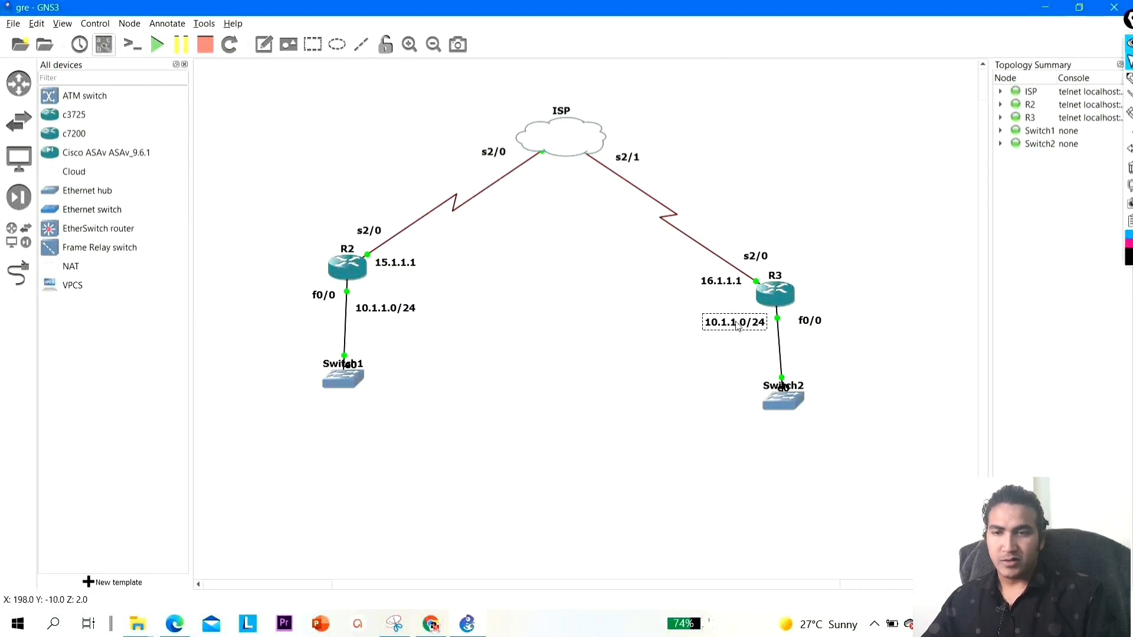
{"action": "left_click", "coordinate": [667, 506]}
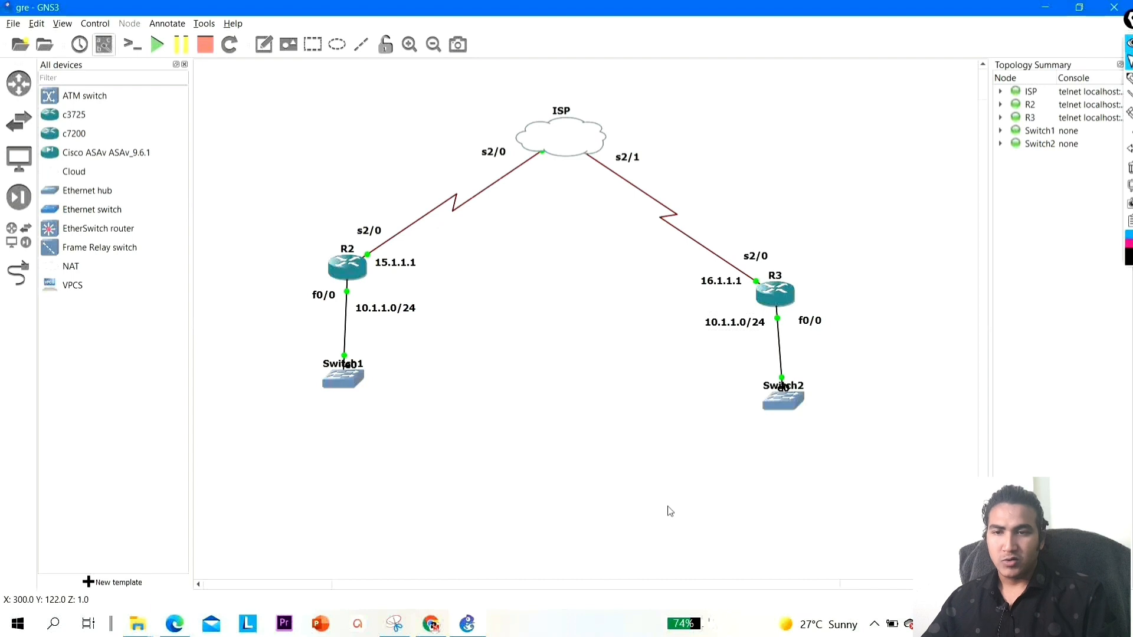
Change the copied network note beside R3 to 10.1.2.0/24
{"action": "double_click", "coordinate": [743, 326]}
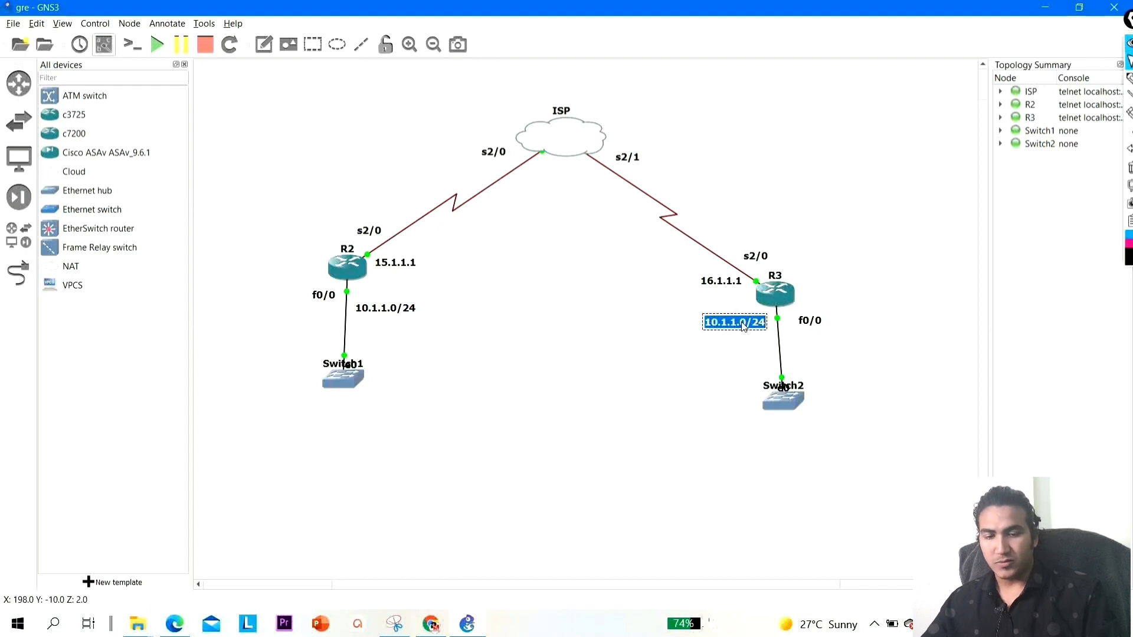
{"action": "key", "text": "Left"}
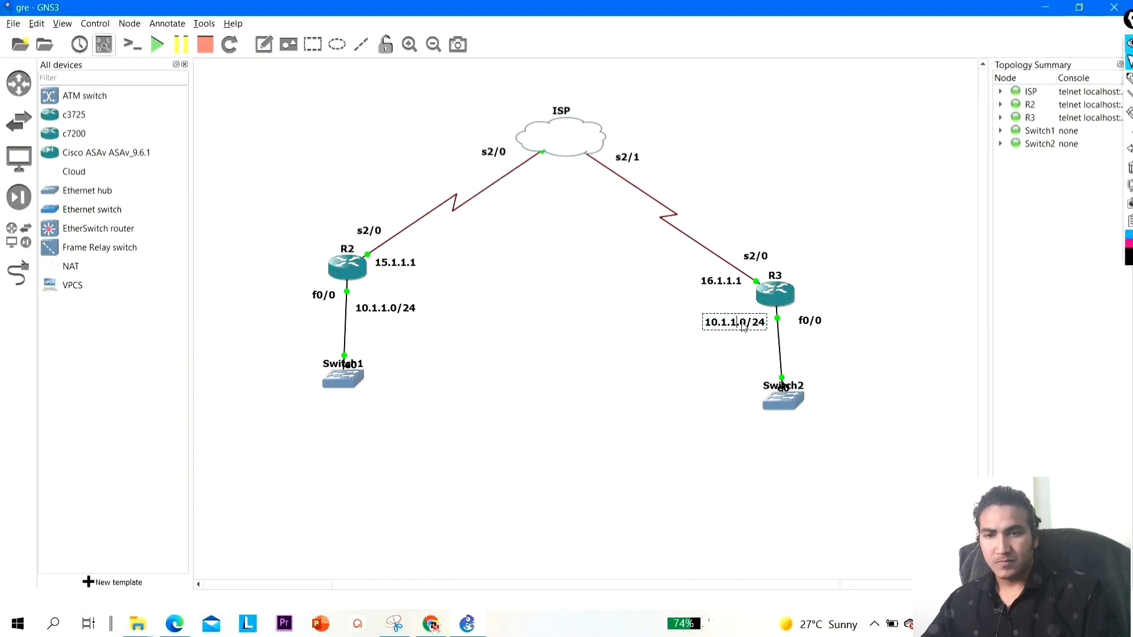
{"action": "key", "text": "BackSpace"}
{"action": "type", "text": "2"}
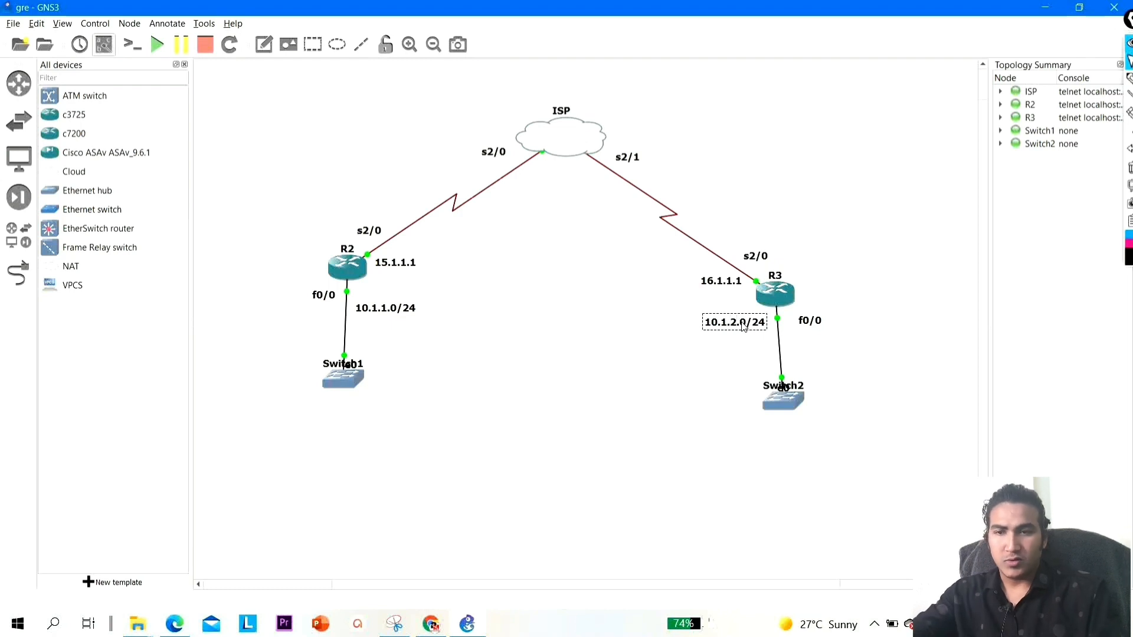
{"action": "left_click", "coordinate": [538, 462]}
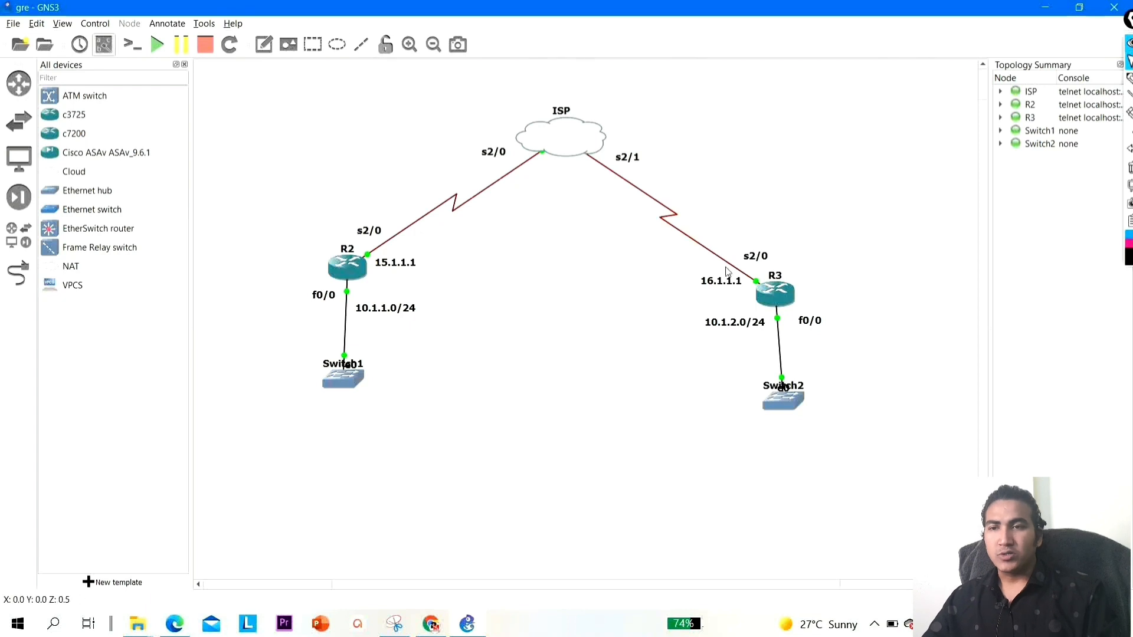
Open router R2's console, move its window clear of R2 and Switch1, and bring up the command prompt
{"action": "double_click", "coordinate": [347, 266]}
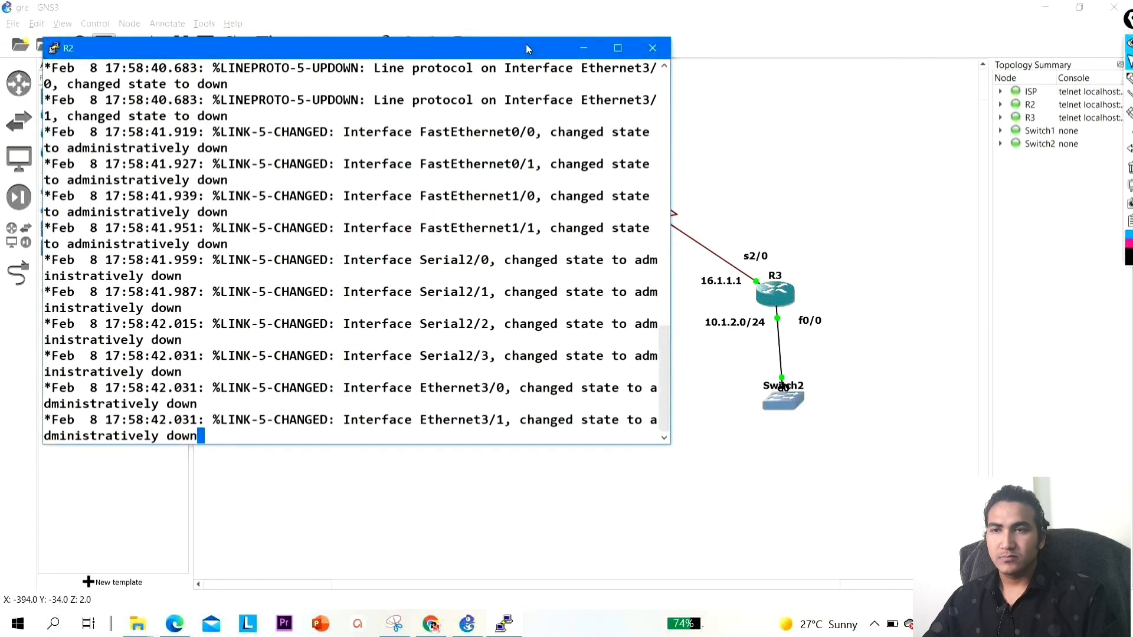
{"action": "left_click_drag", "start_coordinate": [505, 37], "coordinate": [703, 324]}
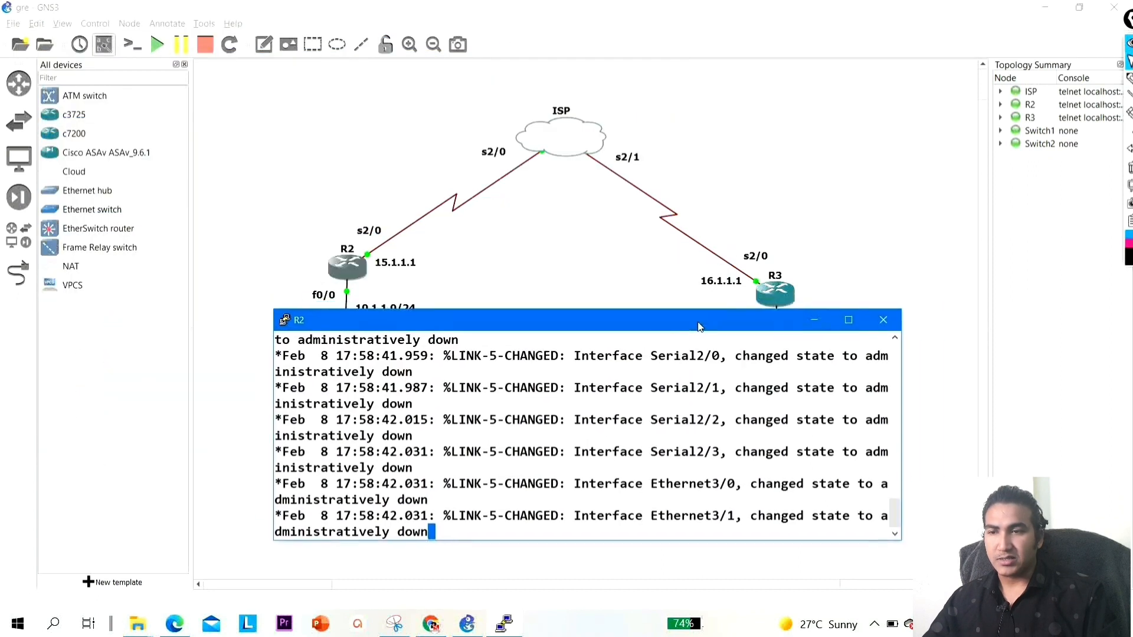
{"action": "left_click_drag", "start_coordinate": [575, 325], "coordinate": [757, 261]}
{"action": "key", "text": "Return"}
{"action": "key", "text": "Return"}
{"action": "key", "text": "Return"}
{"action": "key", "text": "Return"}
{"action": "key", "text": "Return"}
Enter global configuration mode on router R2 from the terminal
{"action": "type", "text": "CP"}
{"action": "type", "text": "NF"}
{"action": "key", "text": "Tab"}
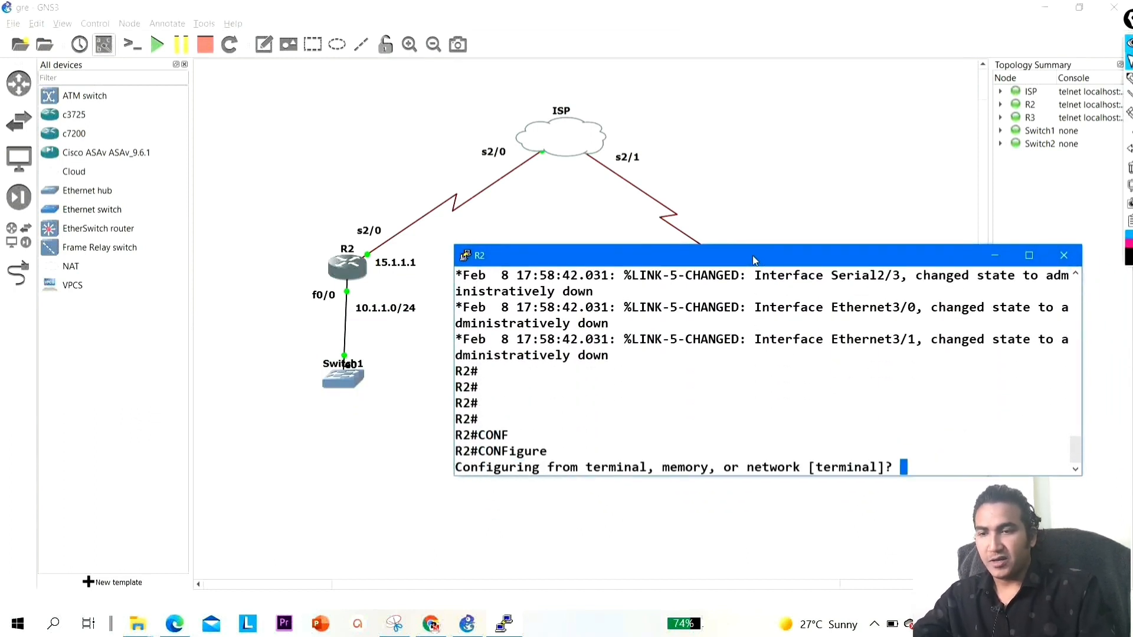
{"action": "key", "text": "Return"}
{"action": "key", "text": "Return"}
{"action": "key", "text": "Return"}
{"action": "key", "text": "Return"}
Enter the configuration of R2's f0/0 interface and enable it with no shutdown
{"action": "key", "text": "Caps_Lock"}
{"action": "type", "text": "int f"}
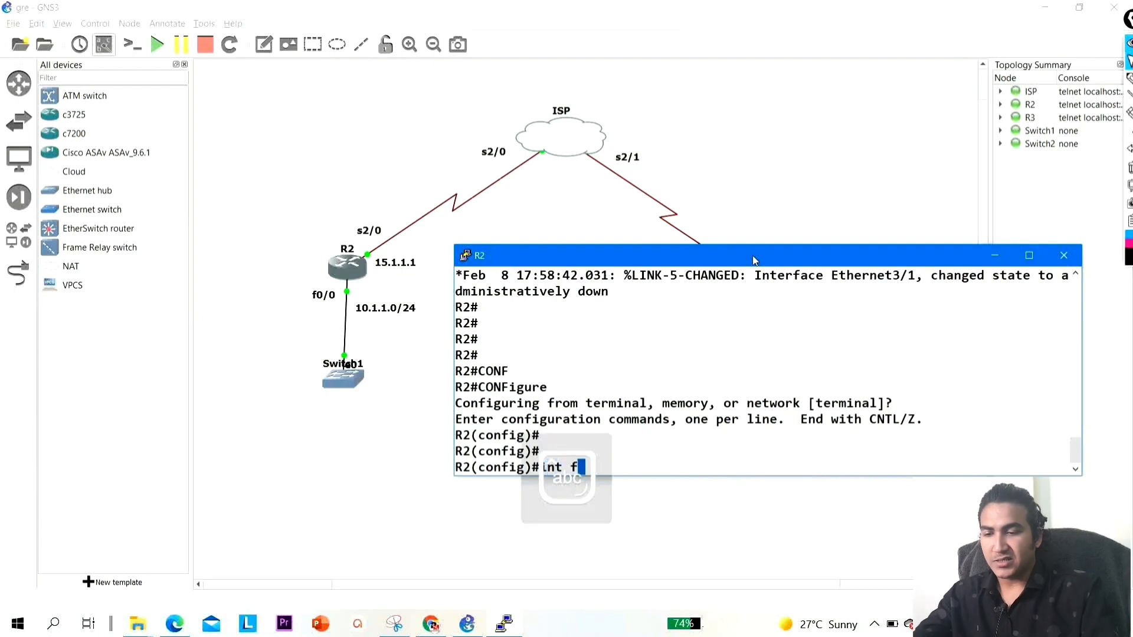
{"action": "type", "text": "0/0"}
{"action": "key", "text": "Return"}
{"action": "type", "text": "no sh"}
{"action": "key", "text": "Tab"}
{"action": "key", "text": "Return"}
Assign IP address 10.1.1.1 with mask 255.255.255.0 to R2's f0/0 interface, and exit interface configuration
{"action": "type", "text": "ip add"}
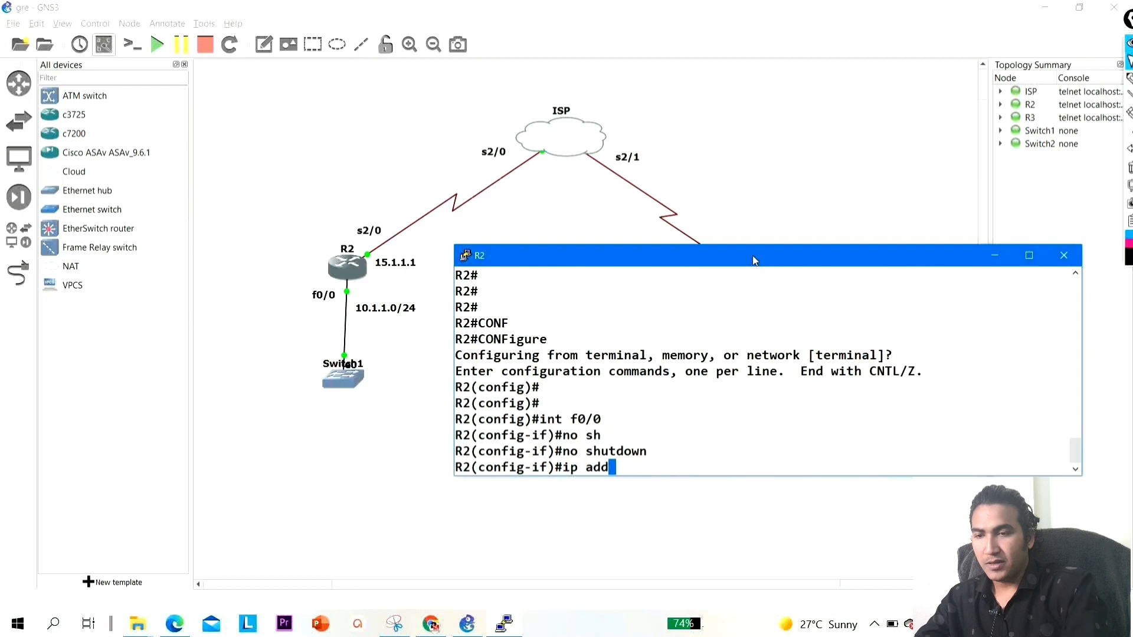
{"action": "key", "text": "Tab"}
{"action": "type", "text": "10.1.1.1 2"}
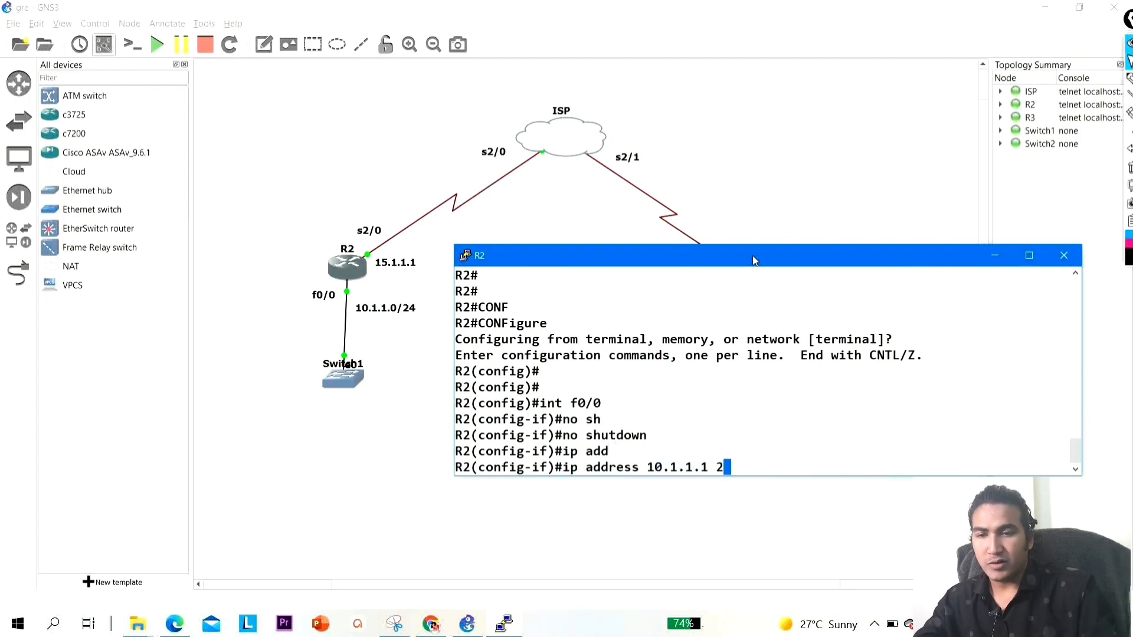
{"action": "type", "text": "55.255.255.255.0"}
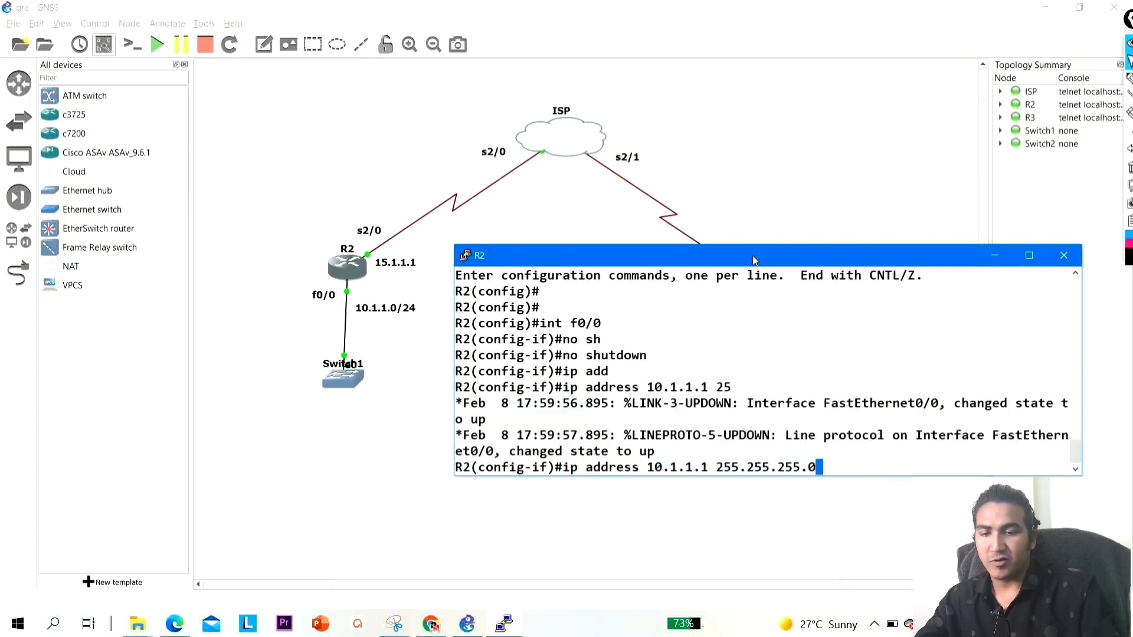
{"action": "key", "text": "Return"}
{"action": "type", "text": "ex"}
{"action": "key", "text": "Return"}
Enter the configuration of R2's s2/0 interface and enable it with no shutdown
{"action": "type", "text": "int s2/0"}
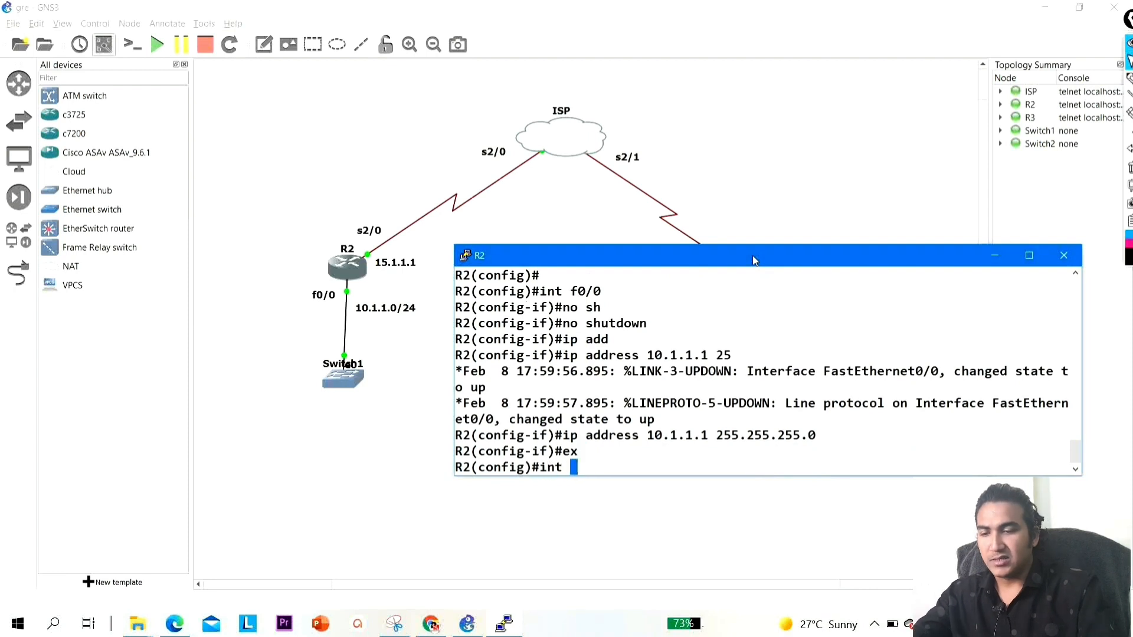
{"action": "key", "text": "Return"}
{"action": "type", "text": "no sh"}
{"action": "key", "text": "Tab"}
{"action": "key", "text": "Return"}
Assign IP address 15.1.1.1 with mask 255.255.255.0 to R2's s2/0 interface, and exit interface configuration
{"action": "type", "text": "ip ad"}
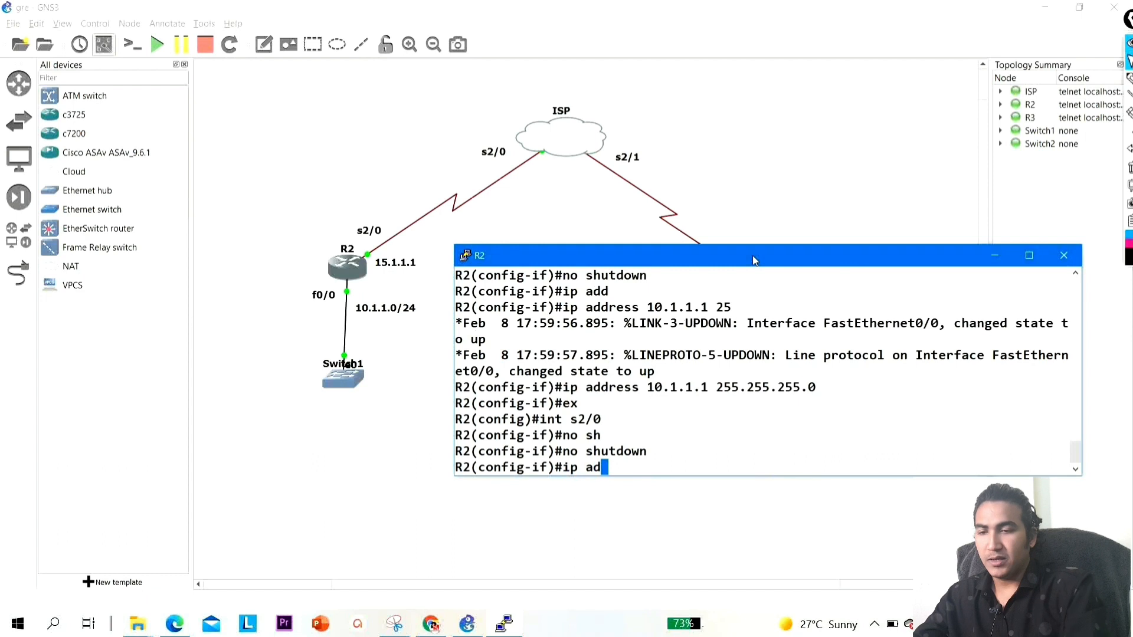
{"action": "key", "text": "Tab"}
{"action": "type", "text": "15."}
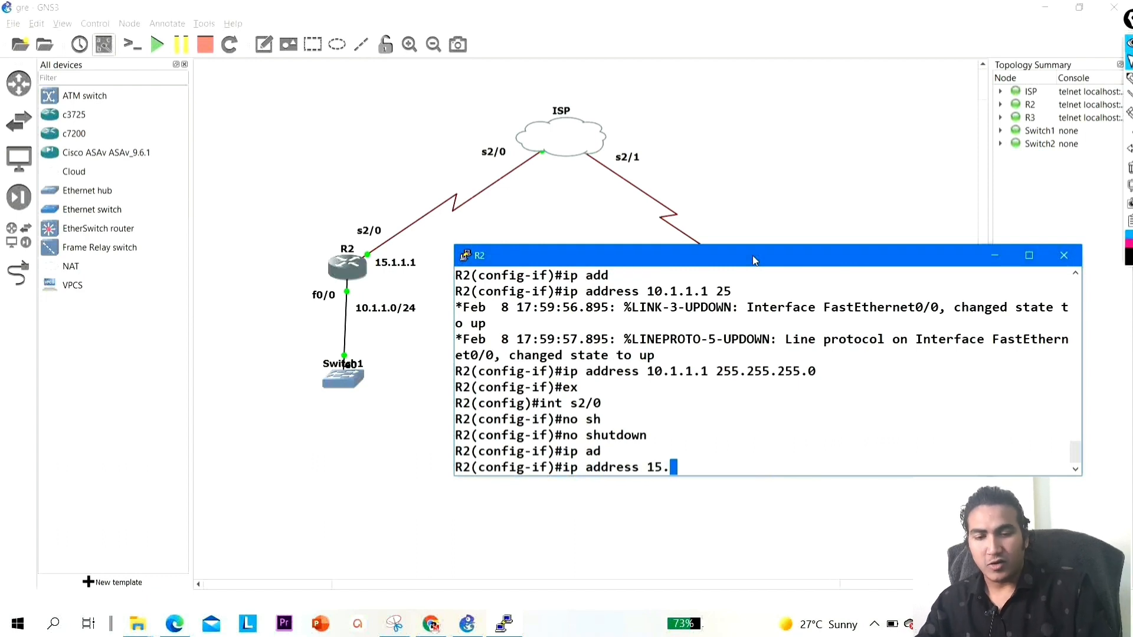
{"action": "type", "text": "1.1.1 255.255.255.0"}
{"action": "key", "text": "Return"}
{"action": "type", "text": "ex"}
{"action": "key", "text": "Return"}
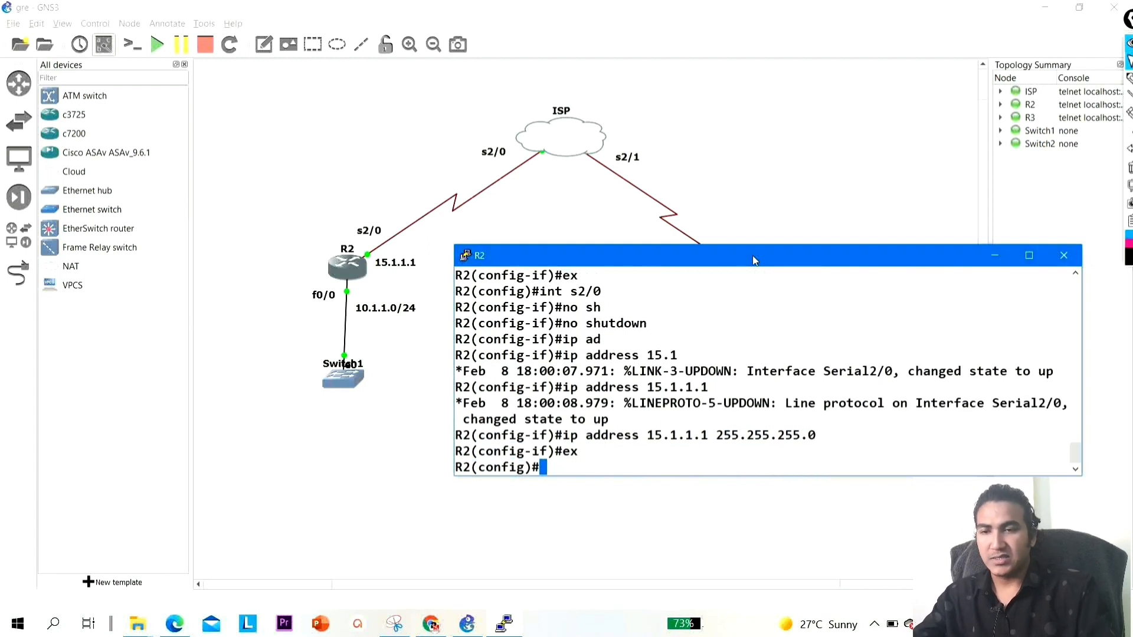
Open the ISP node's console, move its window below the ISP cloud, and bring up the command prompt
{"action": "double_click", "coordinate": [561, 143]}
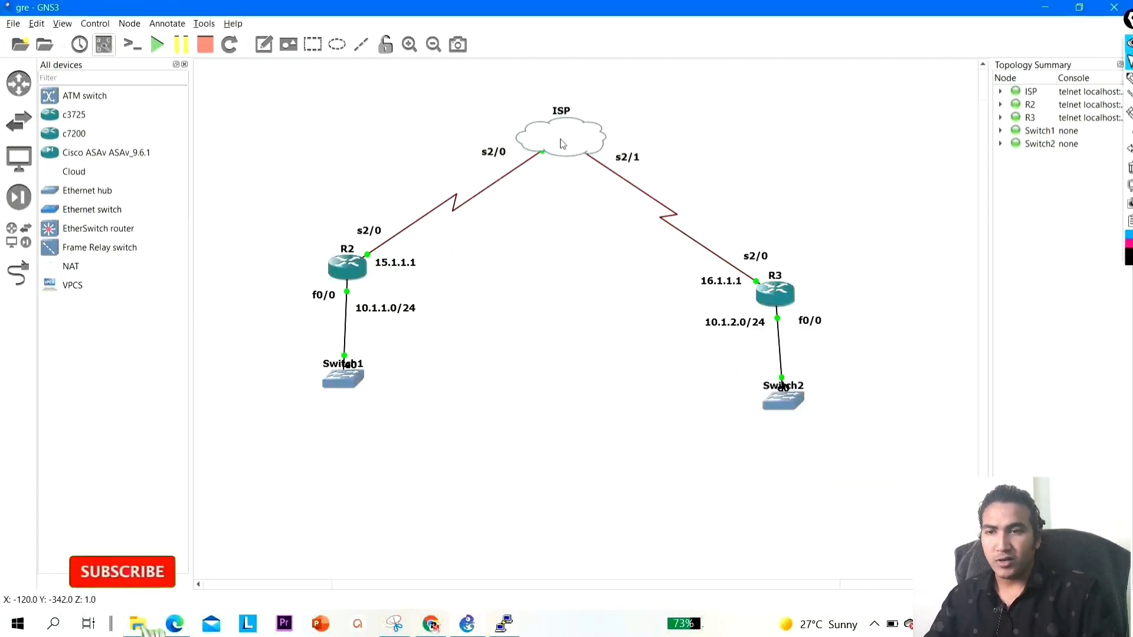
{"action": "left_click_drag", "start_coordinate": [483, 98], "coordinate": [767, 228]}
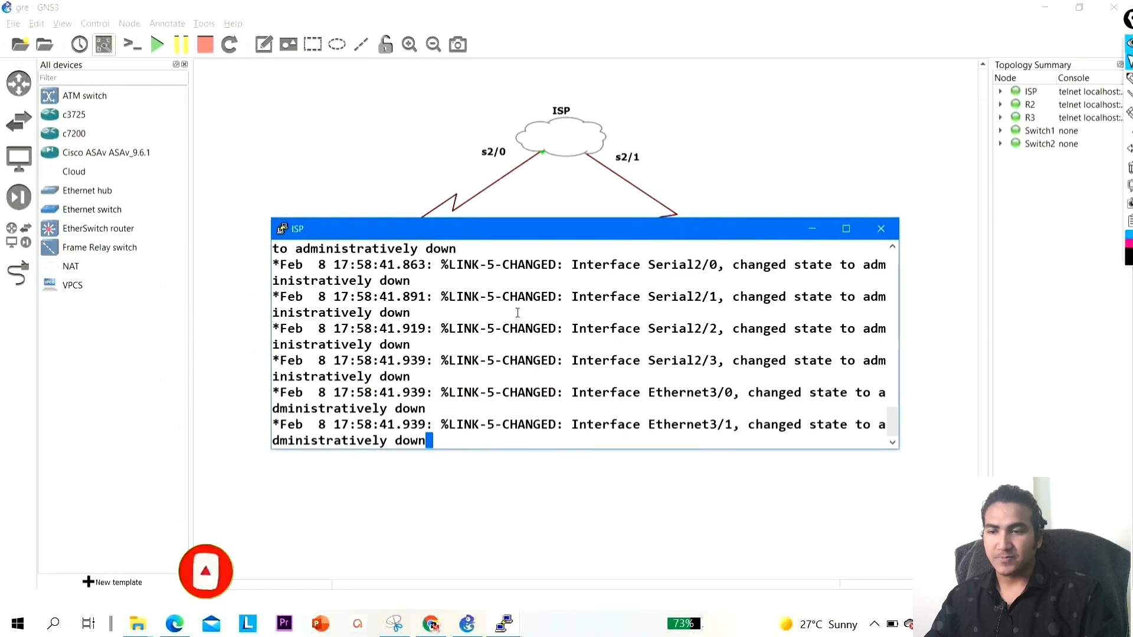
{"action": "key", "text": "Return"}
{"action": "key", "text": "Return"}
{"action": "key", "text": "Return"}
{"action": "key", "text": "Return"}
{"action": "key", "text": "Return"}
{"action": "key", "text": "Return"}
{"action": "key", "text": "Return"}
Enter global configuration mode on the ISP router from the terminal
{"action": "type", "text": "conf"}
{"action": "key", "text": "Tab"}
{"action": "key", "text": "Return"}
{"action": "key", "text": "Return"}
{"action": "key", "text": "Return"}
{"action": "key", "text": "Return"}
{"action": "key", "text": "Return"}
{"action": "key", "text": "Return"}
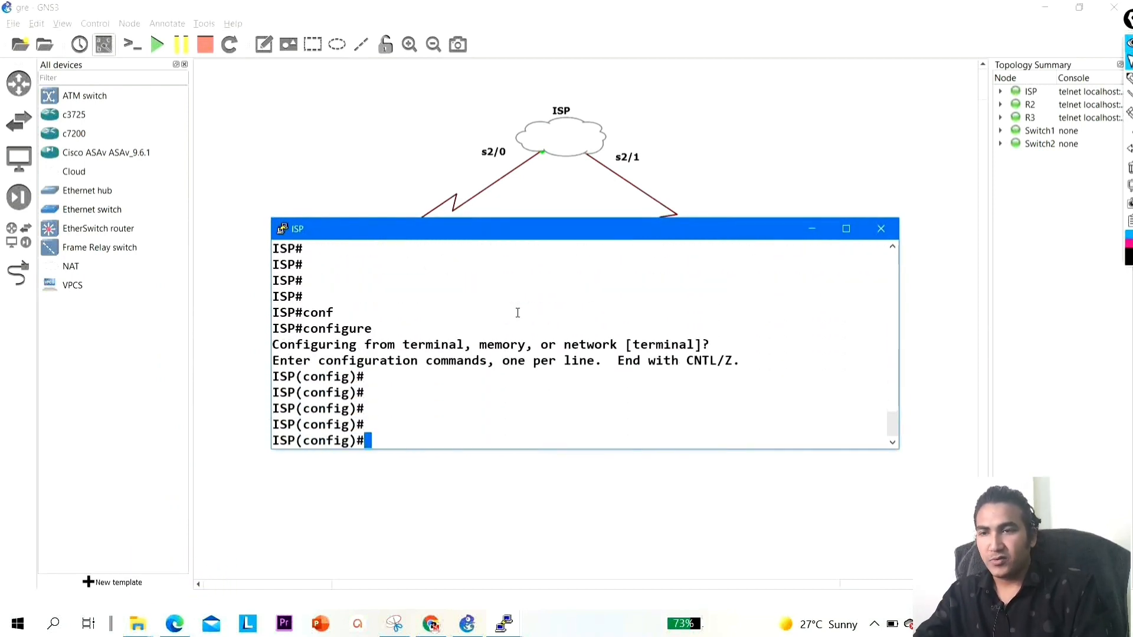
Enter the configuration of the ISP router's s2/0 interface and enable it with no shutdown
{"action": "type", "text": "int "}
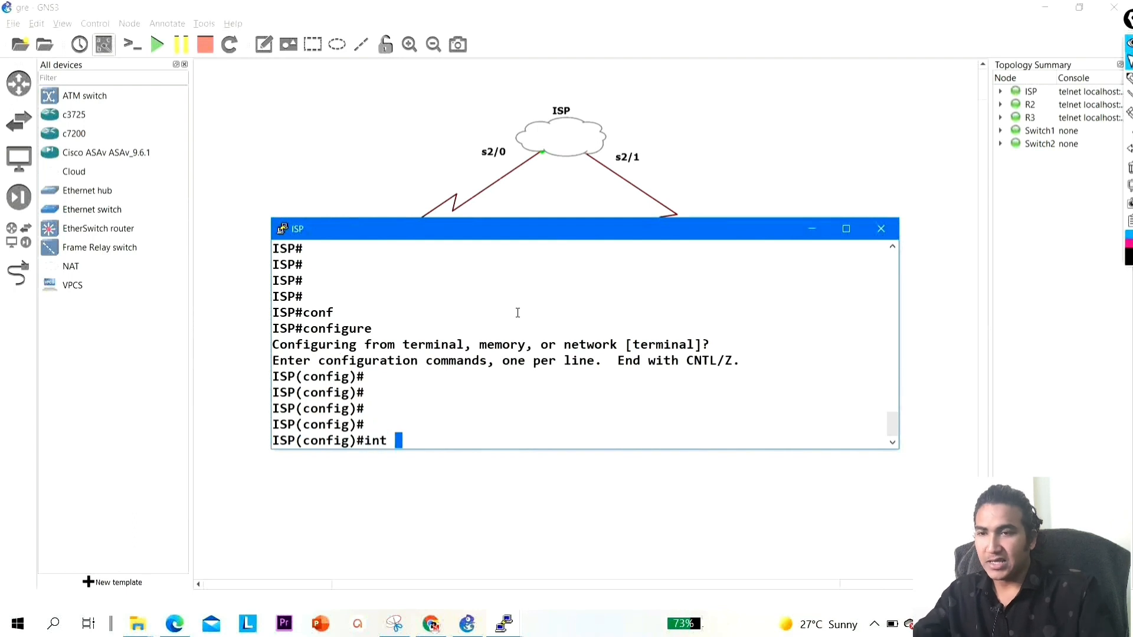
{"action": "type", "text": "s2/0"}
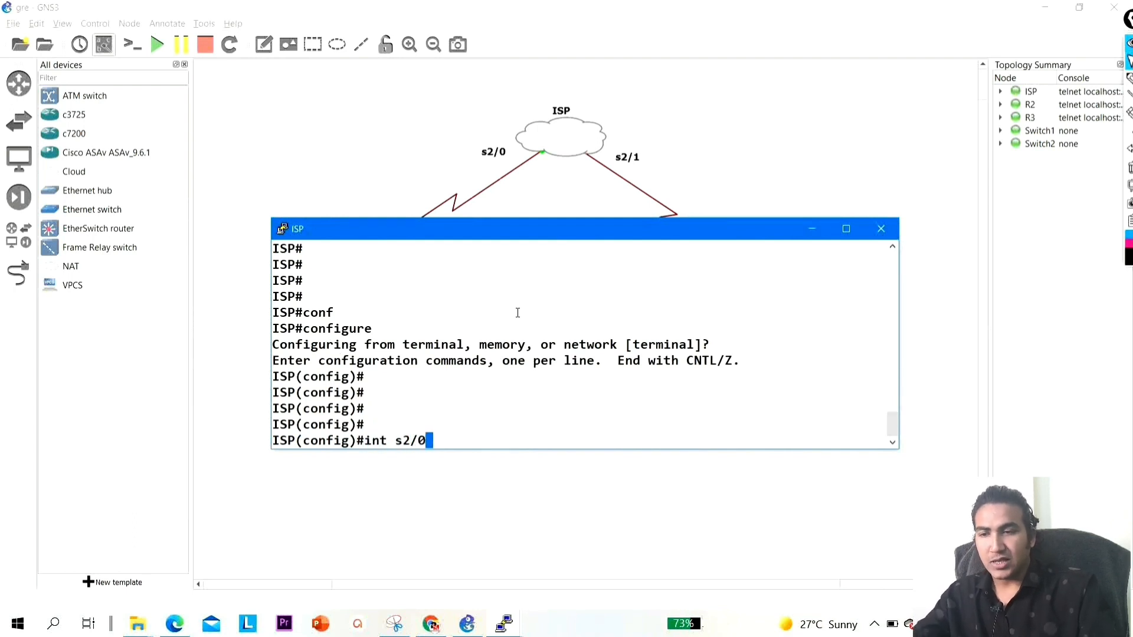
{"action": "key", "text": "Return"}
{"action": "type", "text": "no sh"}
{"action": "key", "text": "Tab"}
{"action": "key", "text": "Return"}
Assign IP address 15.1.1.2 with mask 255.255.255.0 to the ISP router's s2/0 interface, and exit interface configuration
{"action": "type", "text": "ip add"}
{"action": "key", "text": "Tab"}
{"action": "type", "text": "15."}
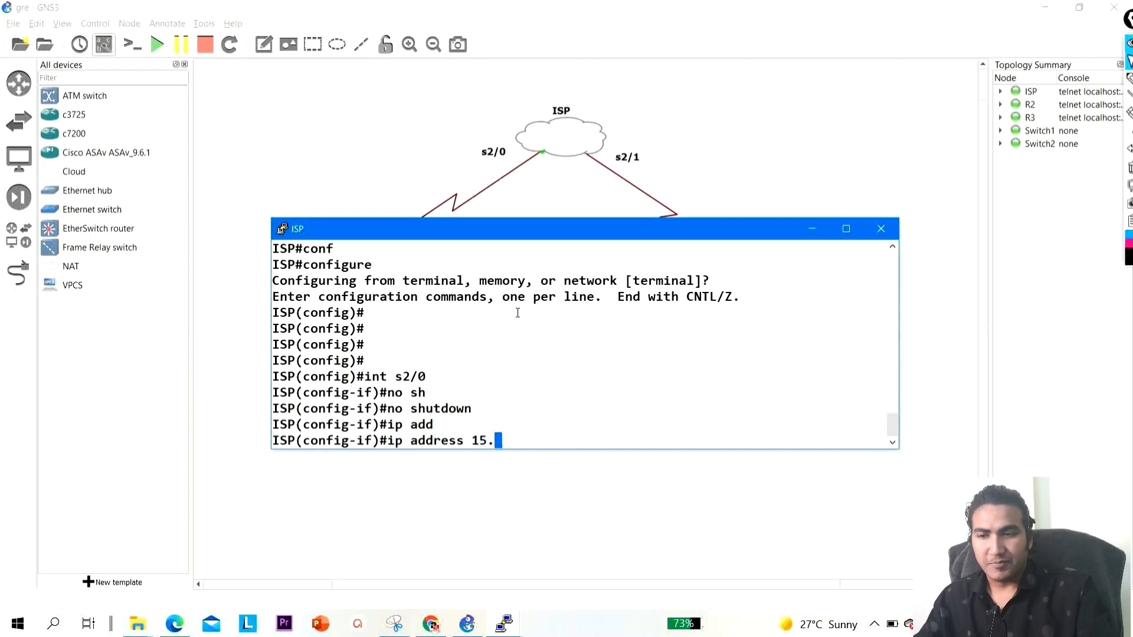
{"action": "type", "text": "1.1.2 255.255.255.0"}
{"action": "key", "text": "Return"}
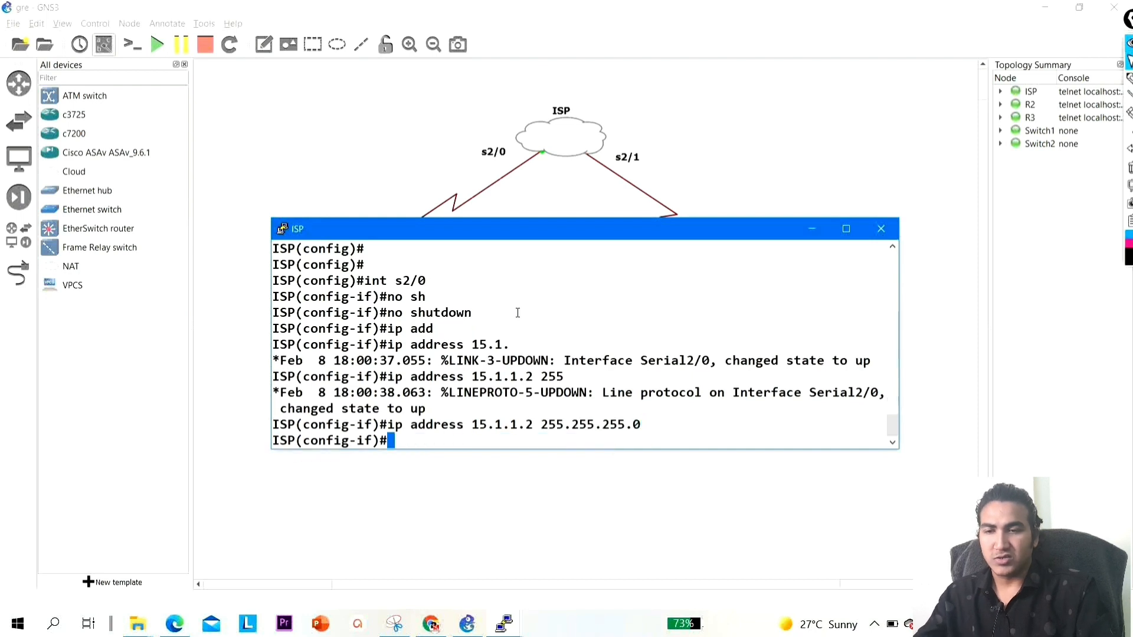
{"action": "type", "text": "ex"}
{"action": "key", "text": "Return"}
Enter the configuration of the ISP router's s2/1 interface and enable it with no shutdown
{"action": "type", "text": "in"}
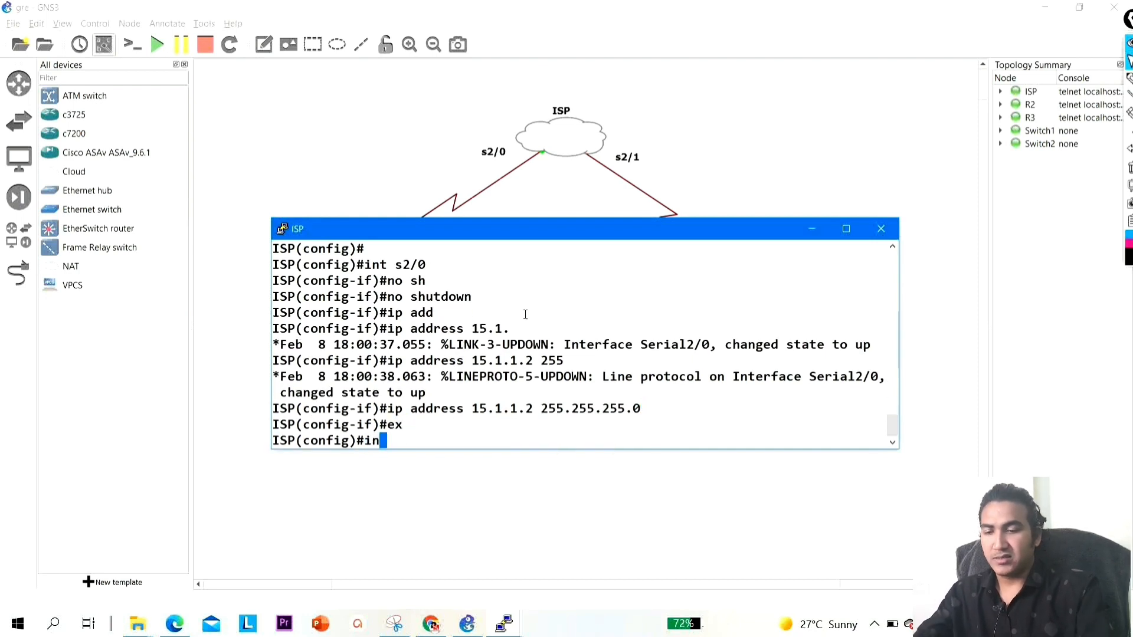
{"action": "type", "text": "t s2/1"}
{"action": "key", "text": "Return"}
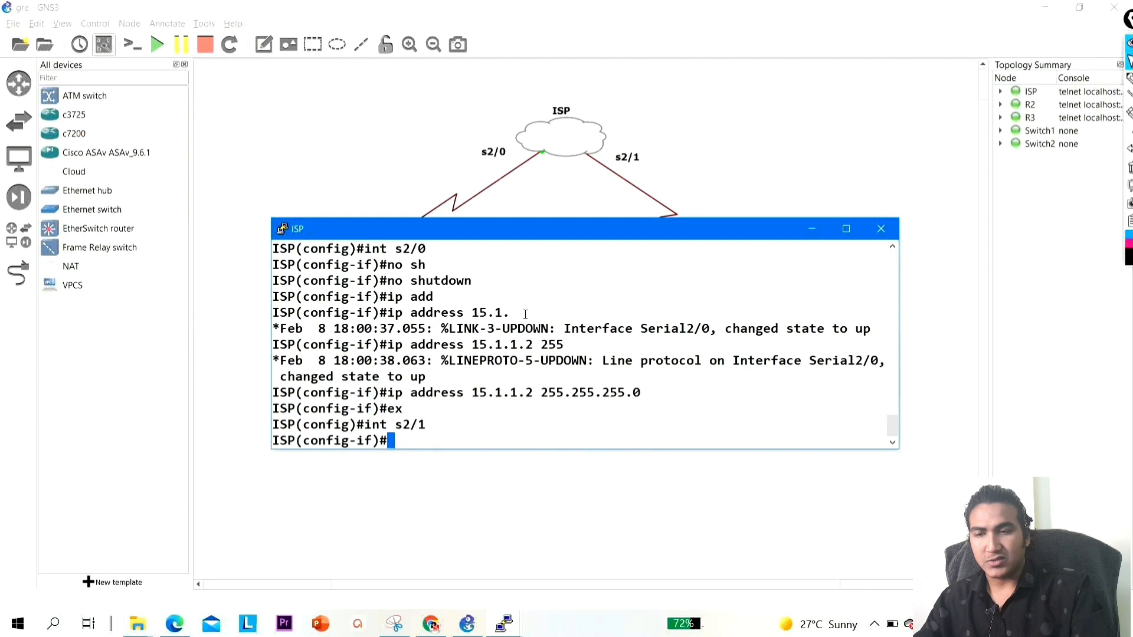
{"action": "type", "text": "no sh"}
{"action": "key", "text": "Tab"}
{"action": "key", "text": "Return"}
Assign IP address 16.1.1.2 with mask 255.255.255.0 to the ISP router's s2/1 interface, and minimize its console
{"action": "type", "text": "ip"}
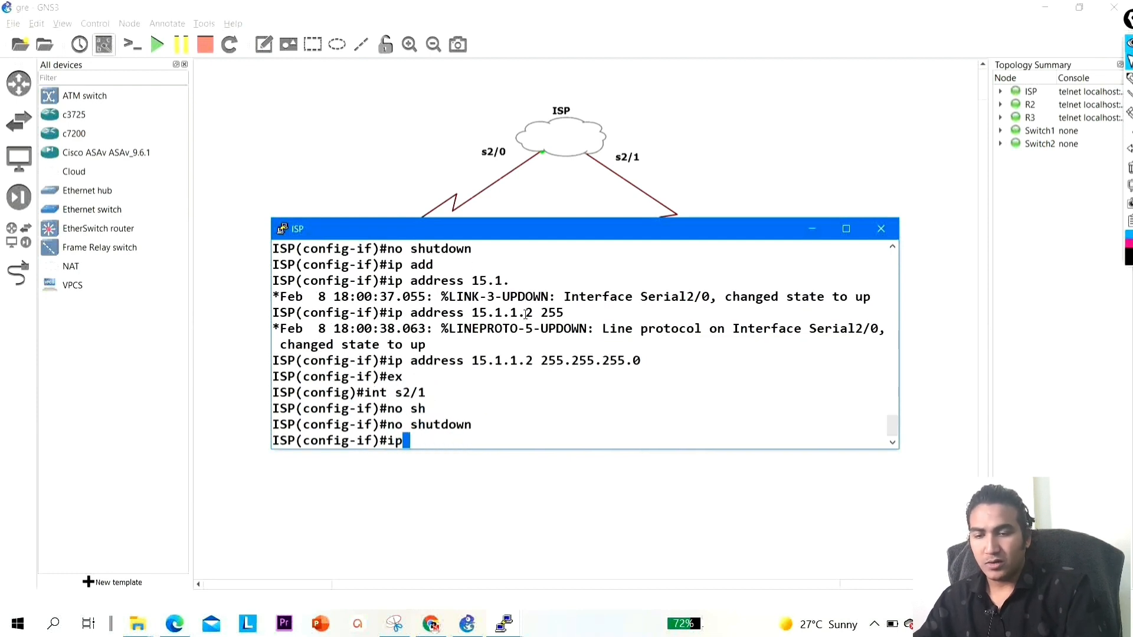
{"action": "type", "text": " add"}
{"action": "key", "text": "Tab"}
{"action": "type", "text": "1"}
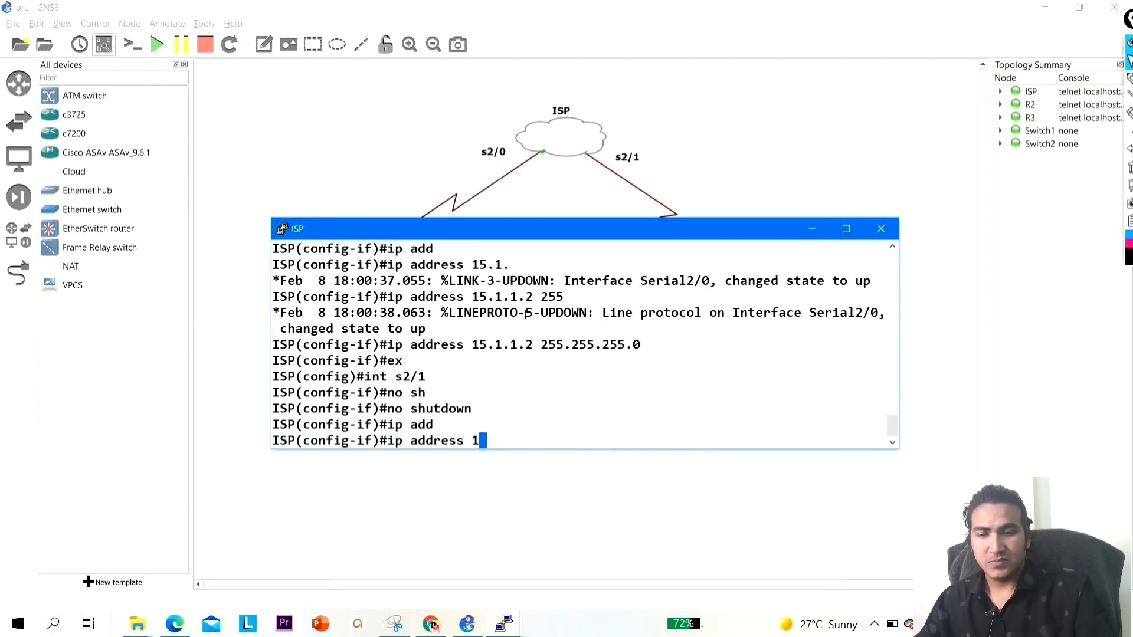
{"action": "left_click_drag", "start_coordinate": [631, 228], "coordinate": [568, 334]}
{"action": "type", "text": "6.1."}
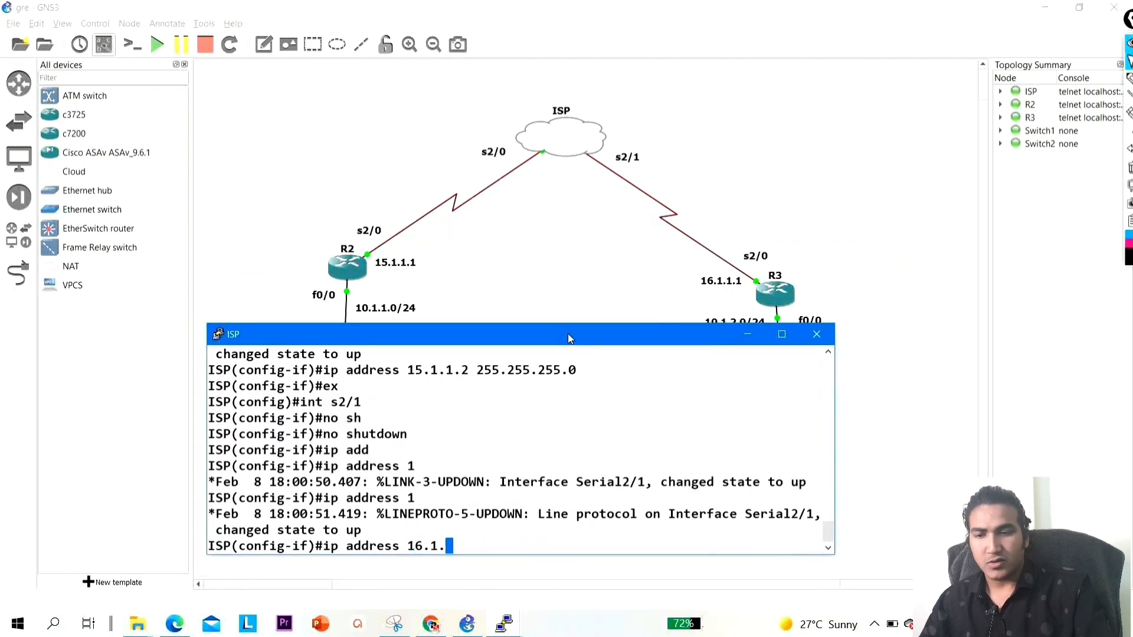
{"action": "type", "text": "1.2 255.255.255.0"}
{"action": "key", "text": "Return"}
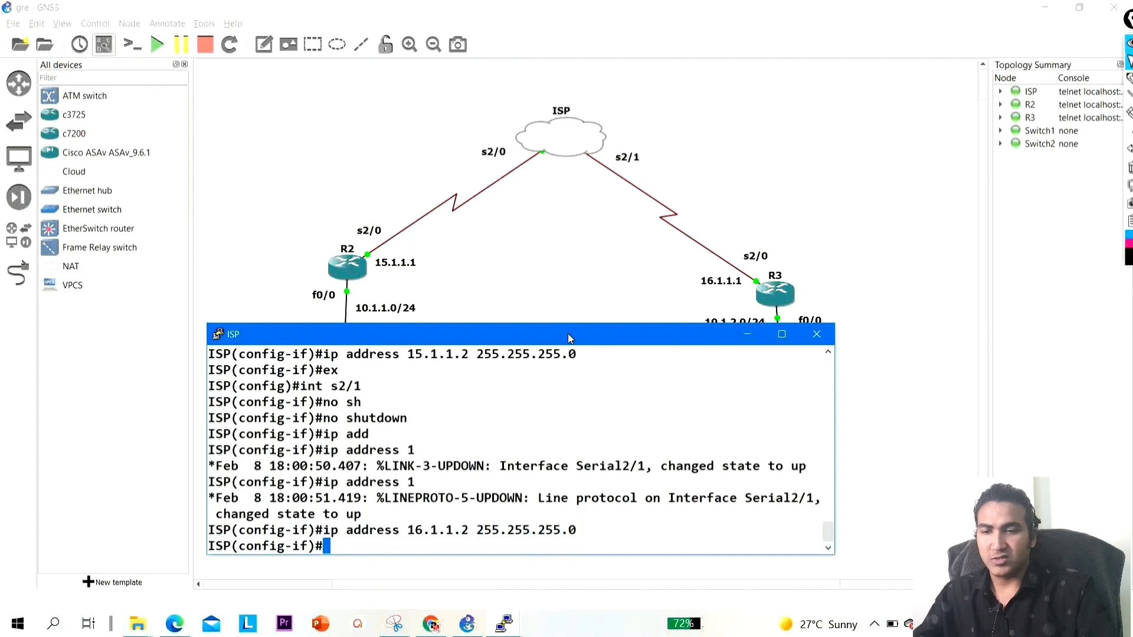
{"action": "left_click", "coordinate": [747, 334]}
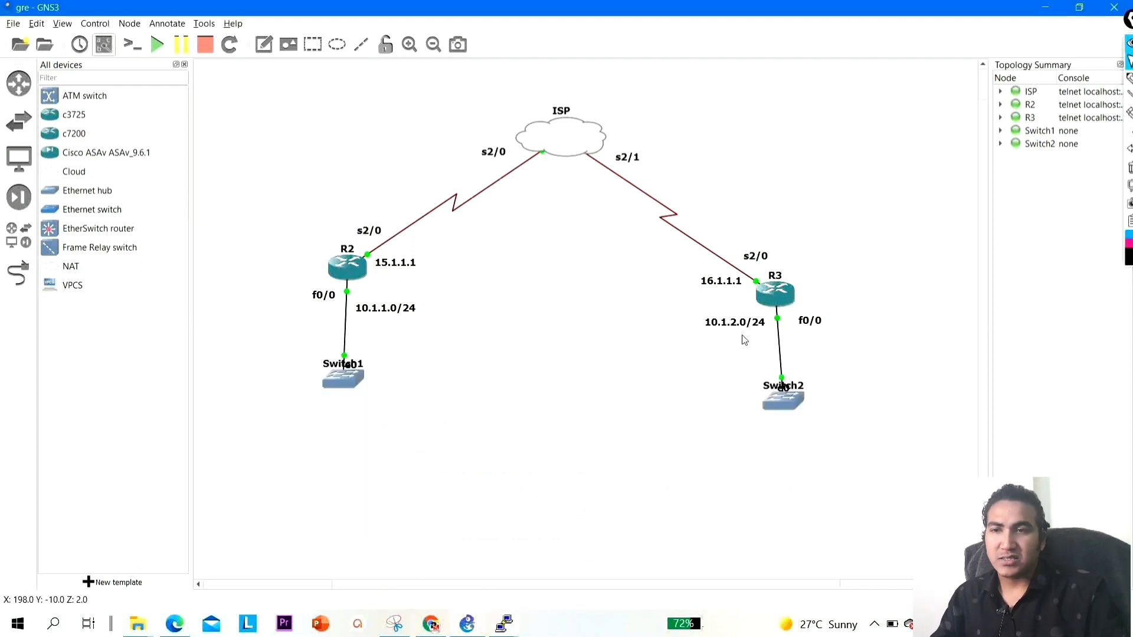
Open R3's console, move its window clear of R3 and its labels, and bring up the command prompt
{"action": "left_click_drag", "start_coordinate": [443, 87], "coordinate": [607, 164]}
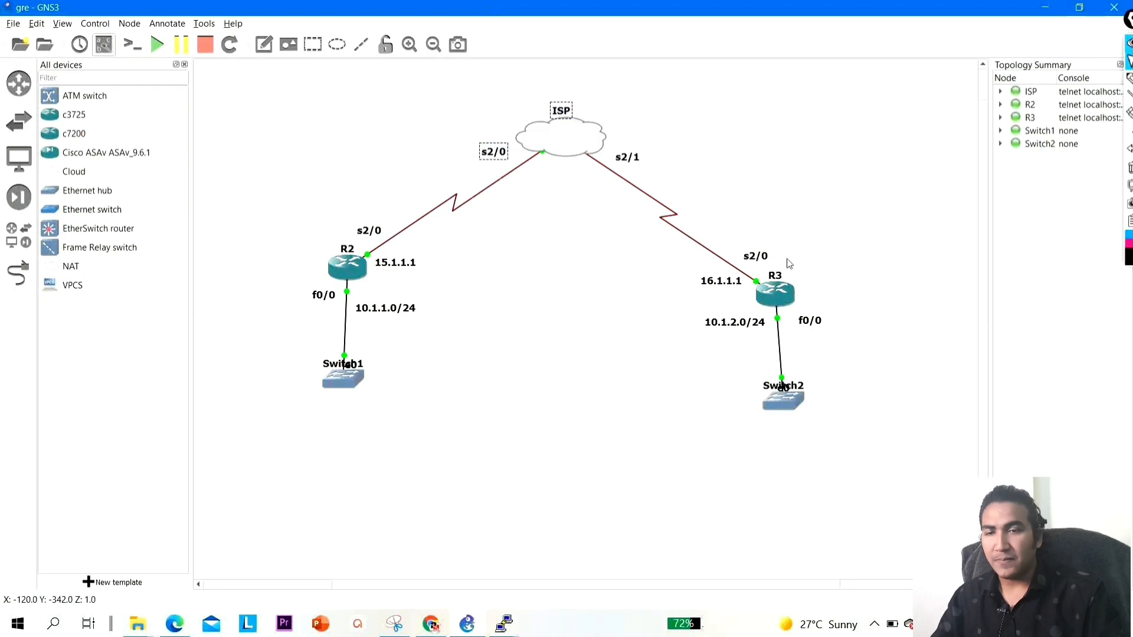
{"action": "double_click", "coordinate": [788, 298]}
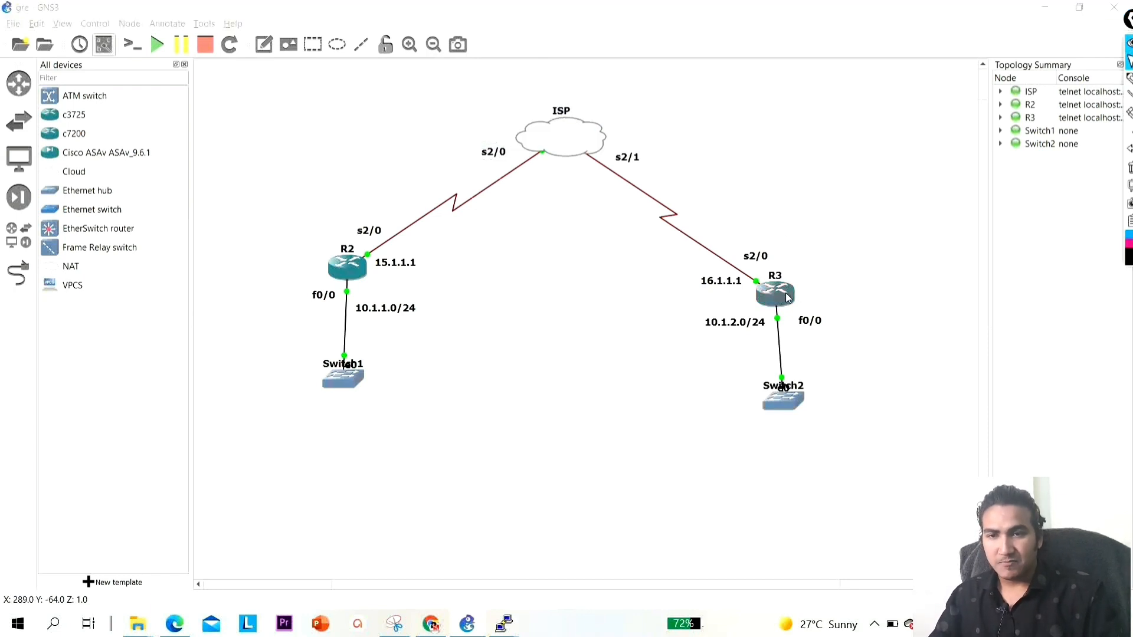
{"action": "left_click_drag", "start_coordinate": [454, 124], "coordinate": [373, 296]}
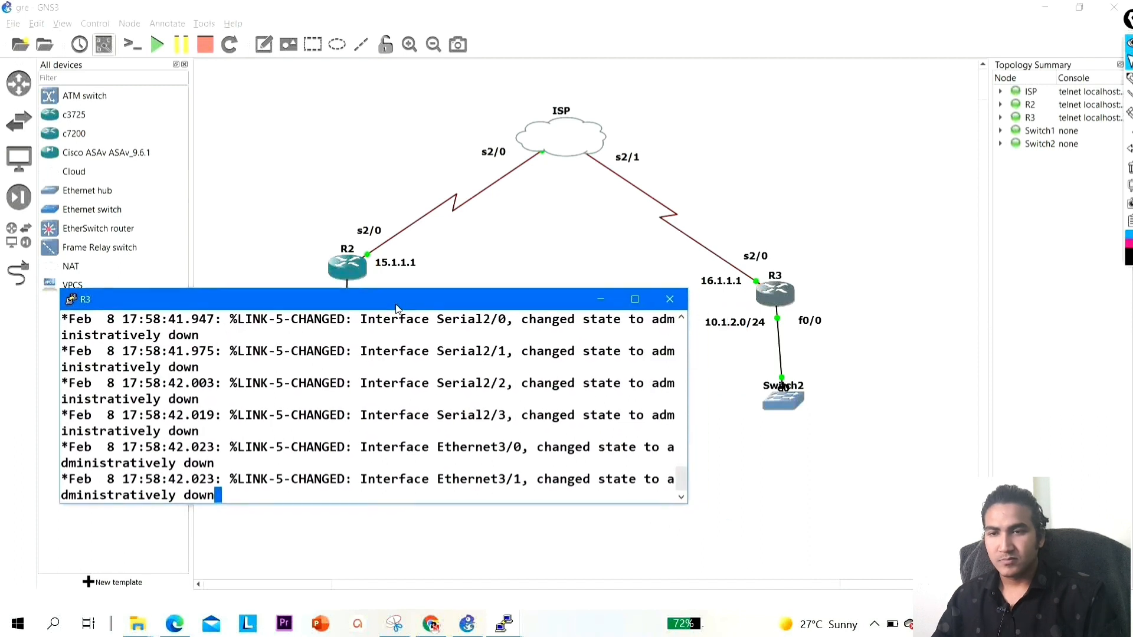
{"action": "key", "text": "Return"}
{"action": "key", "text": "Return"}
{"action": "key", "text": "Return"}
{"action": "key", "text": "Return"}
Enter global configuration mode on R3 from the terminal
{"action": "type", "text": "conf"}
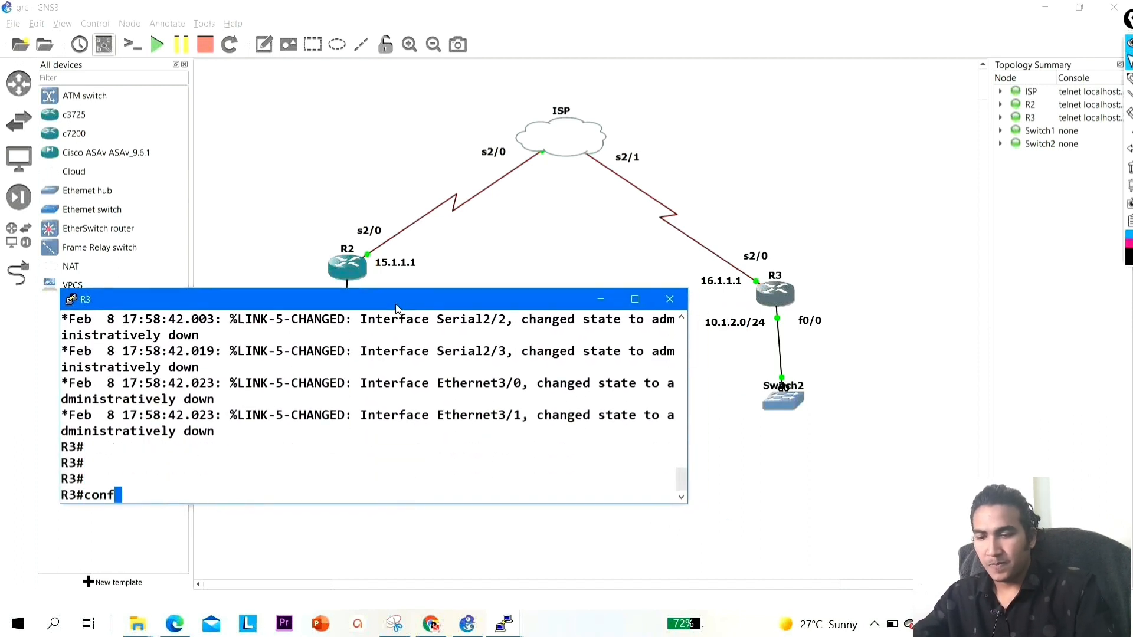
{"action": "key", "text": "Tab"}
{"action": "key", "text": "Return"}
{"action": "key", "text": "Return"}
{"action": "key", "text": "Return"}
{"action": "key", "text": "Return"}
Enter the configuration of R3's s2/0 interface and enable it with no shutdown
{"action": "type", "text": "int s2/0"}
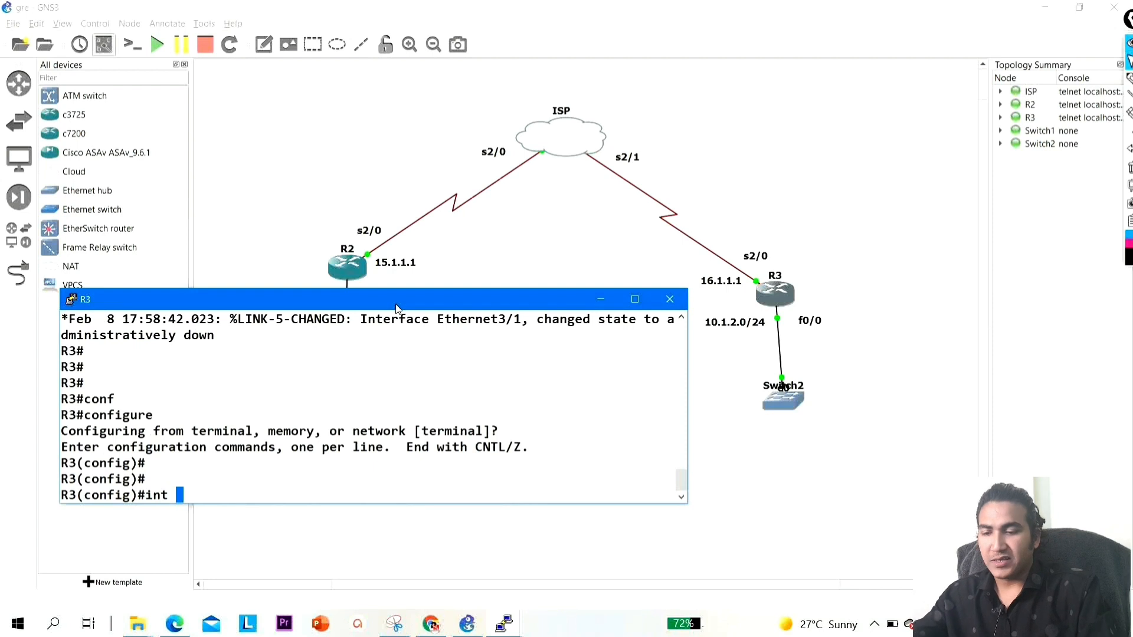
{"action": "key", "text": "Return"}
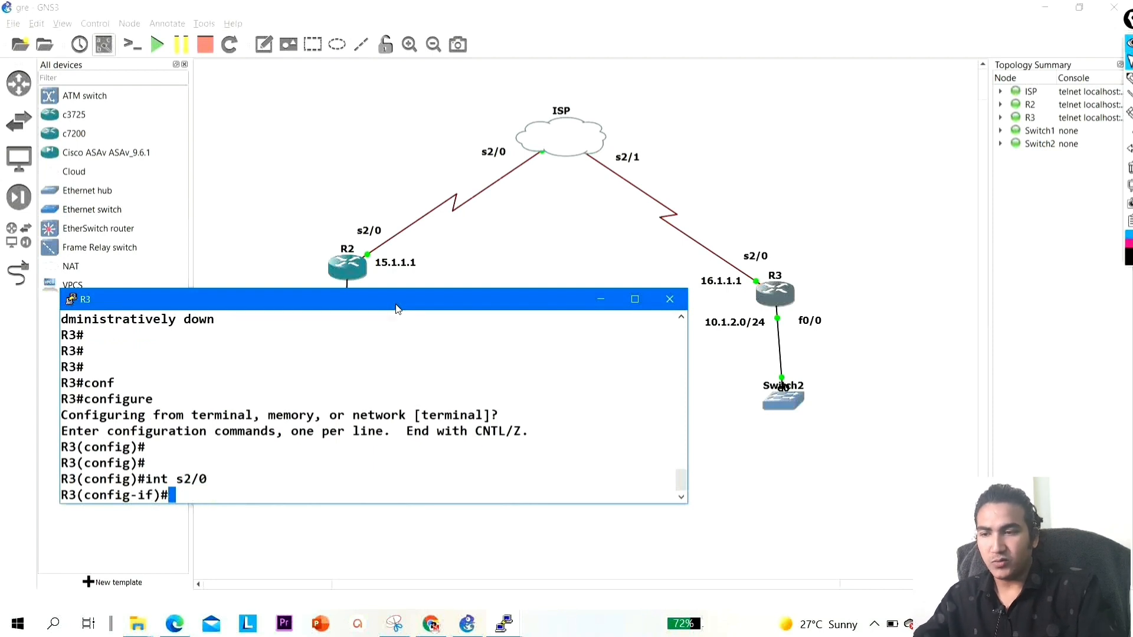
{"action": "type", "text": "no sh"}
{"action": "key", "text": "Tab"}
{"action": "key", "text": "Return"}
Assign IP address 16.1.1.1 with mask 255.255.255.0 to R3's s2/0 interface, and exit interface configuration
{"action": "type", "text": "ip add"}
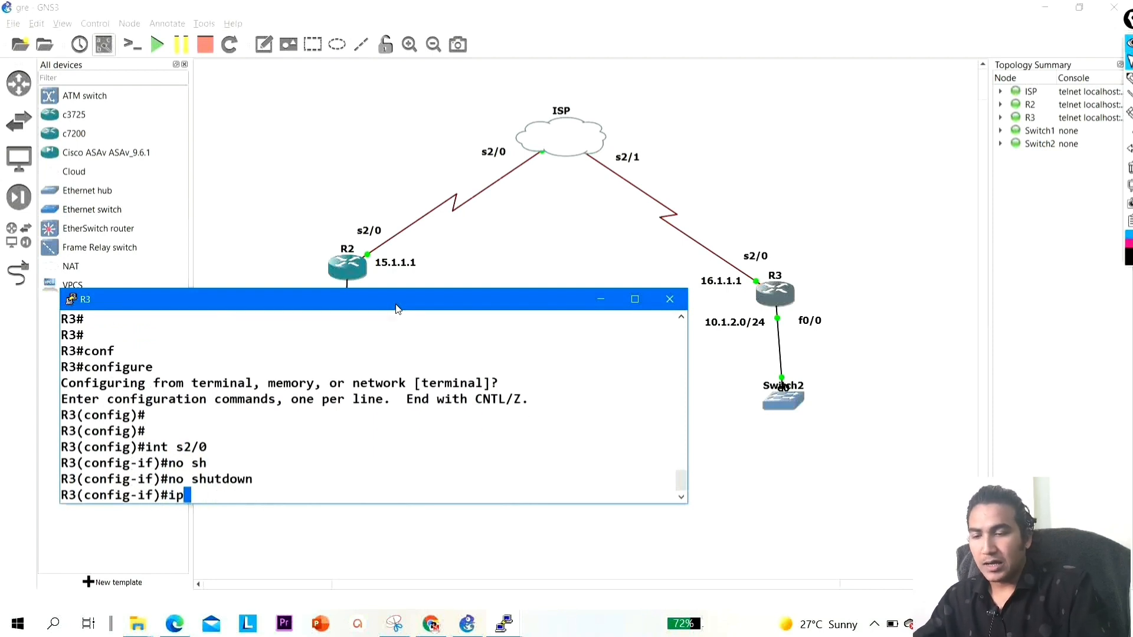
{"action": "key", "text": "Tab"}
{"action": "type", "text": "16.1."}
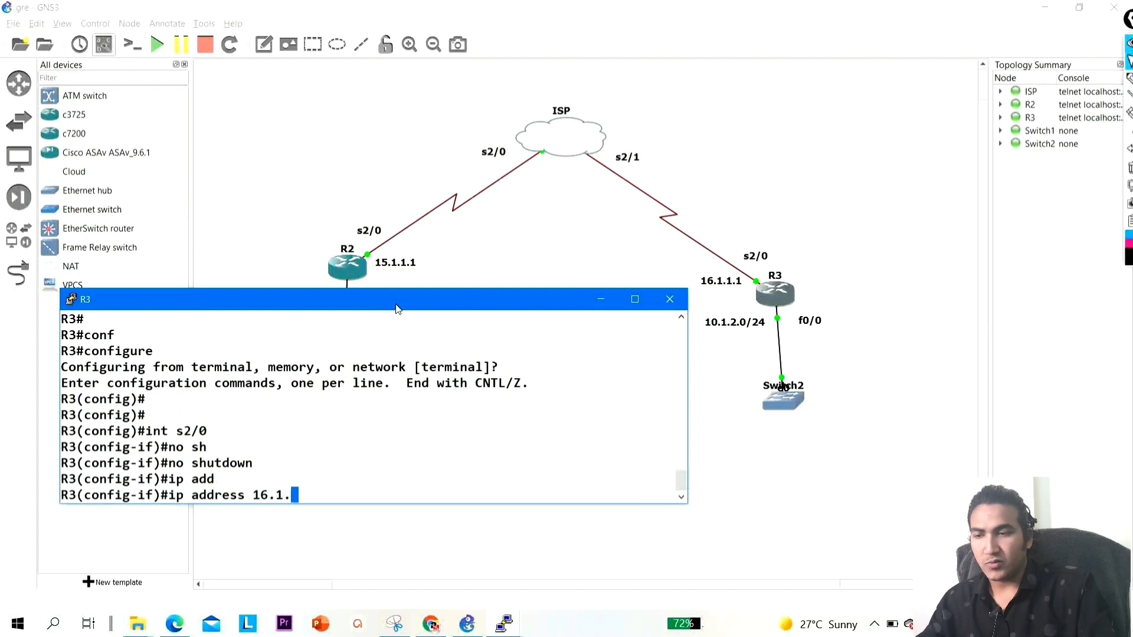
{"action": "type", "text": "1.1 25"}
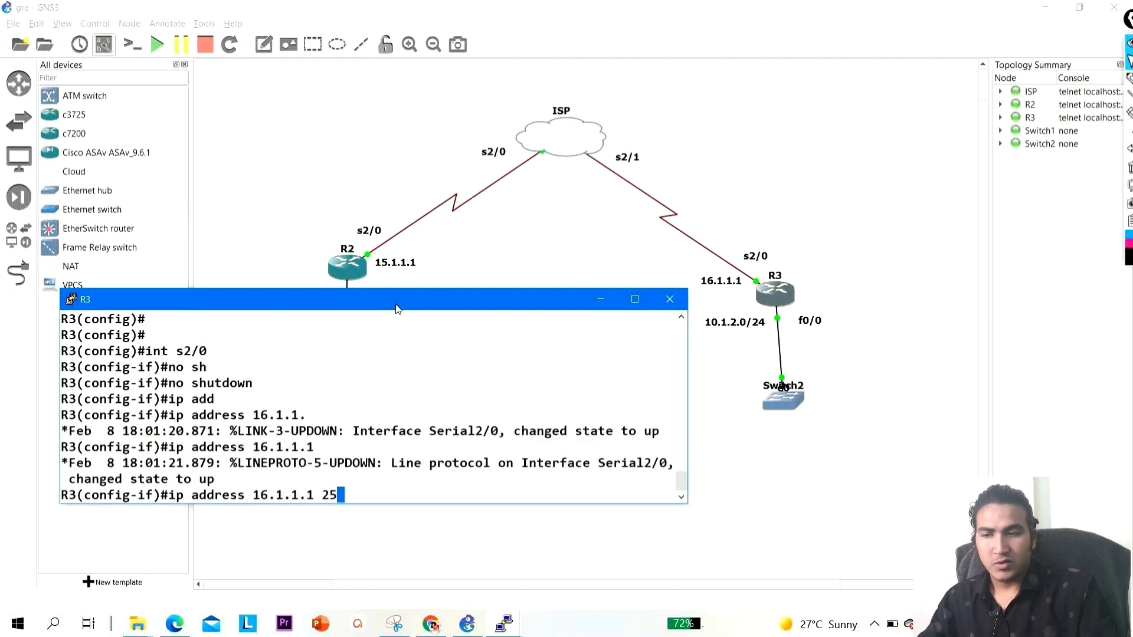
{"action": "type", "text": "5.255.255.0"}
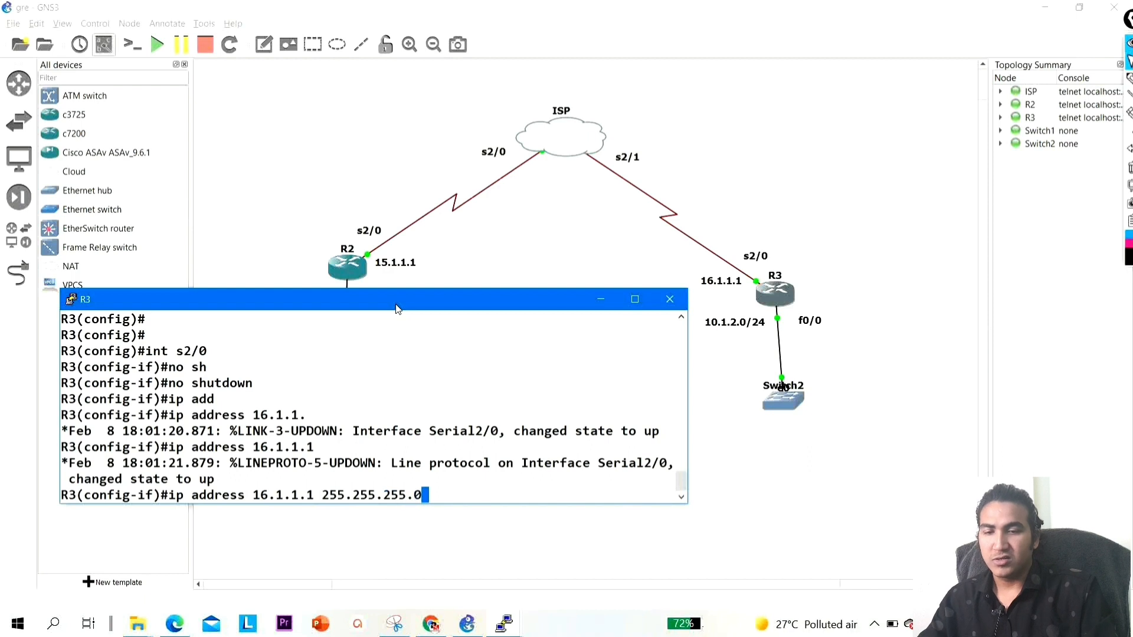
{"action": "key", "text": "Return"}
{"action": "type", "text": "ex"}
{"action": "key", "text": "Return"}
Enter the configuration of R3's f0/0 interface and enable it with no shutdown
{"action": "type", "text": "int f0/0"}
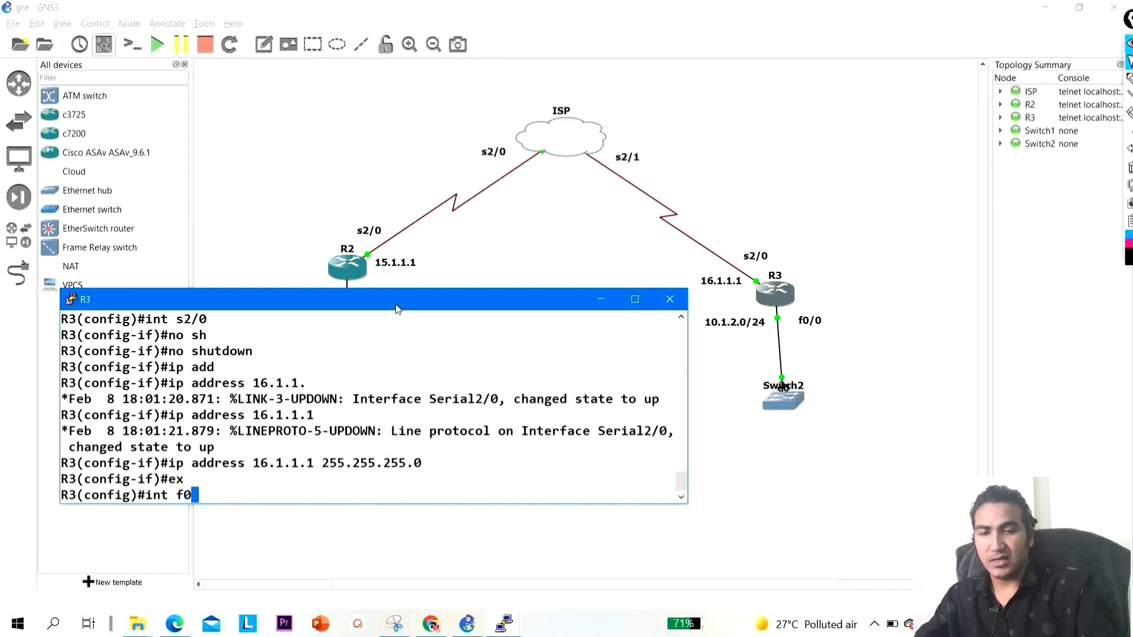
{"action": "key", "text": "Return"}
{"action": "type", "text": "no sh"}
{"action": "key", "text": "Tab"}
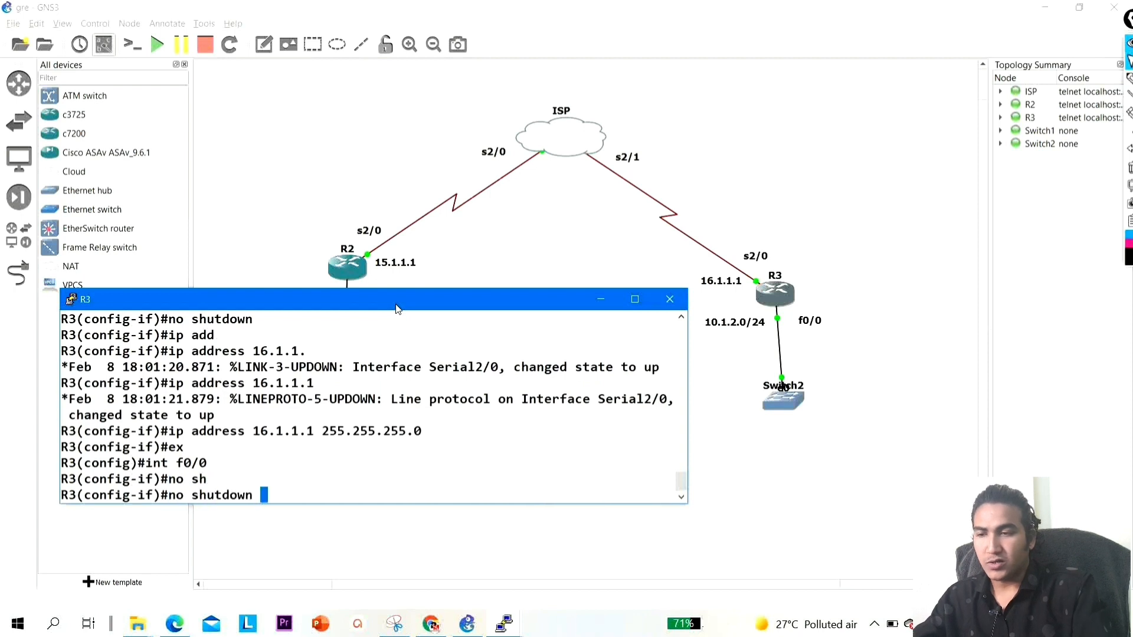
{"action": "key", "text": "Return"}
Assign IP address 10.1.2.1 with mask 255.255.255.0 to R3's f0/0 interface
{"action": "type", "text": "ip add"}
{"action": "key", "text": "Tab"}
{"action": "type", "text": "10.1.1."}
{"action": "key", "text": "BackSpace"}
{"action": "key", "text": "BackSpace"}
{"action": "type", "text": "2.1 255.255.255."}
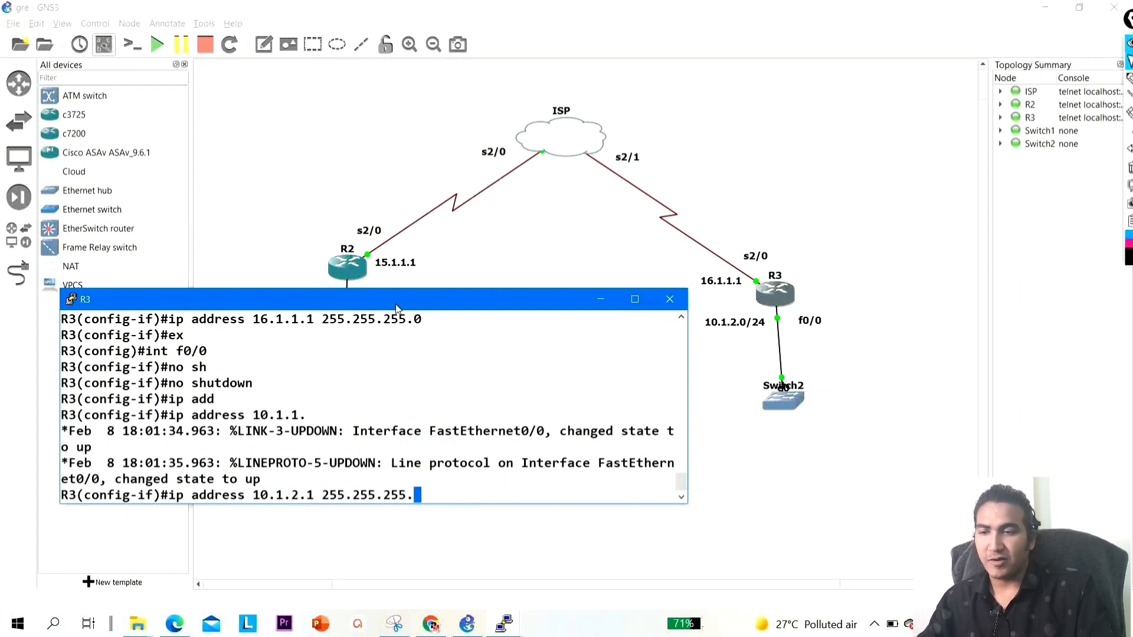
{"action": "type", "text": "0"}
{"action": "key", "text": "Return"}
Exit R3's f0/0 interface configuration back to global configuration mode
{"action": "type", "text": "exi4"}
{"action": "key", "text": "Return"}
{"action": "key", "text": "Return"}
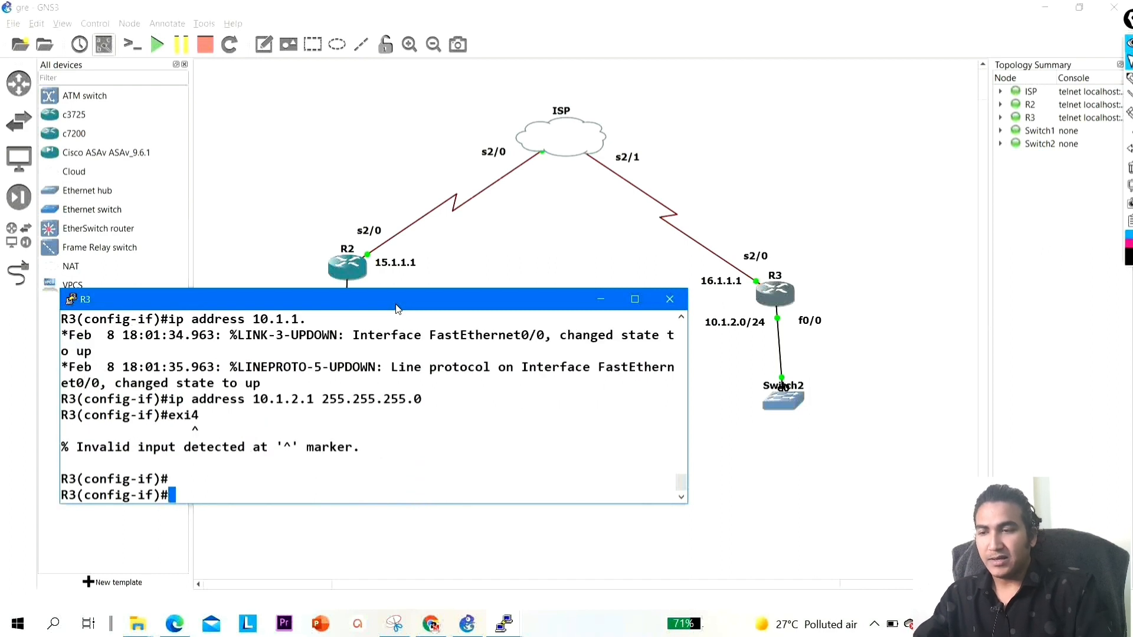
{"action": "type", "text": "exi"}
{"action": "key", "text": "Return"}
{"action": "key", "text": "Return"}
{"action": "key", "text": "Return"}
{"action": "key", "text": "Return"}
{"action": "key", "text": "Return"}
{"action": "key", "text": "Return"}
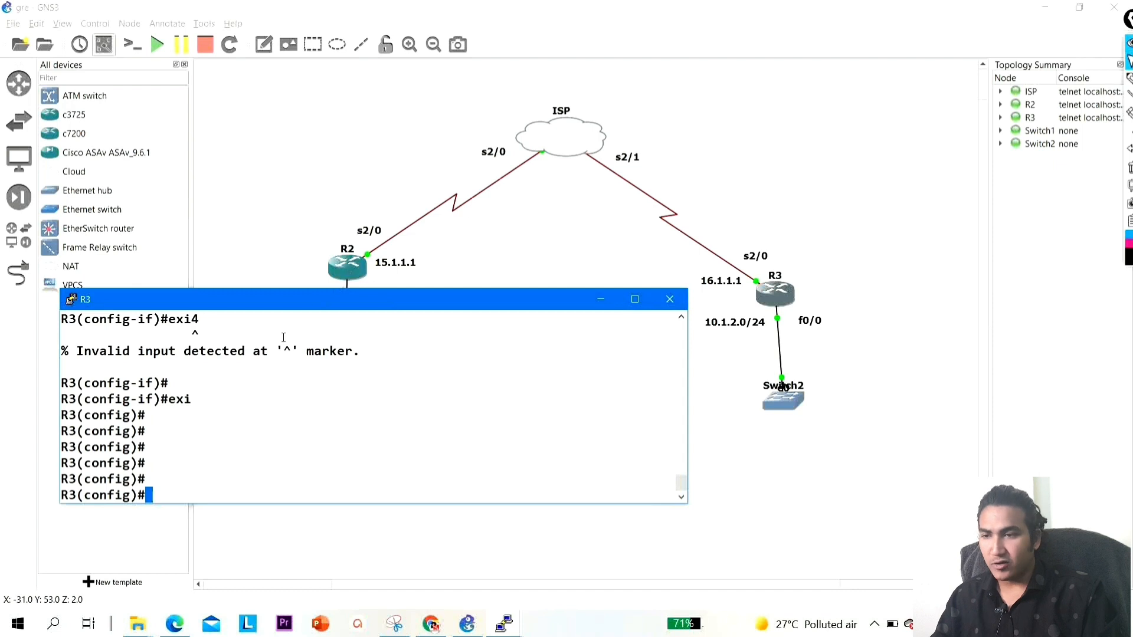
Add a default static route on R3, 0.0.0.0 0.0.0.0, going out through interface s2/0
{"action": "key", "text": "Return"}
{"action": "key", "text": "Return"}
{"action": "type", "text": "ip rou"}
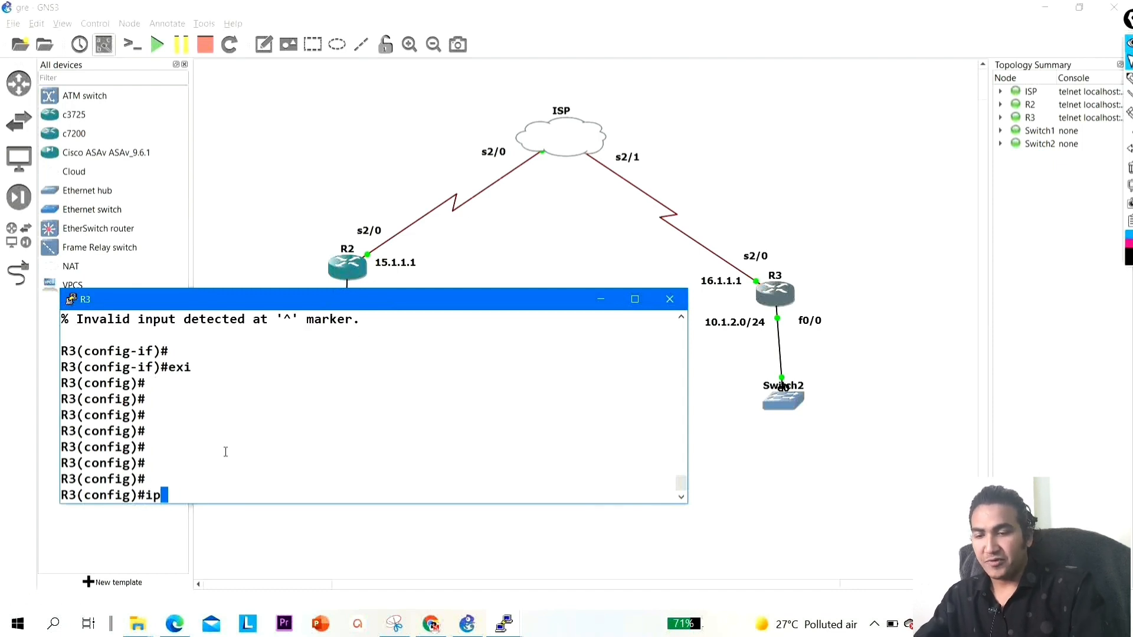
{"action": "key", "text": "Tab"}
{"action": "type", "text": "te "}
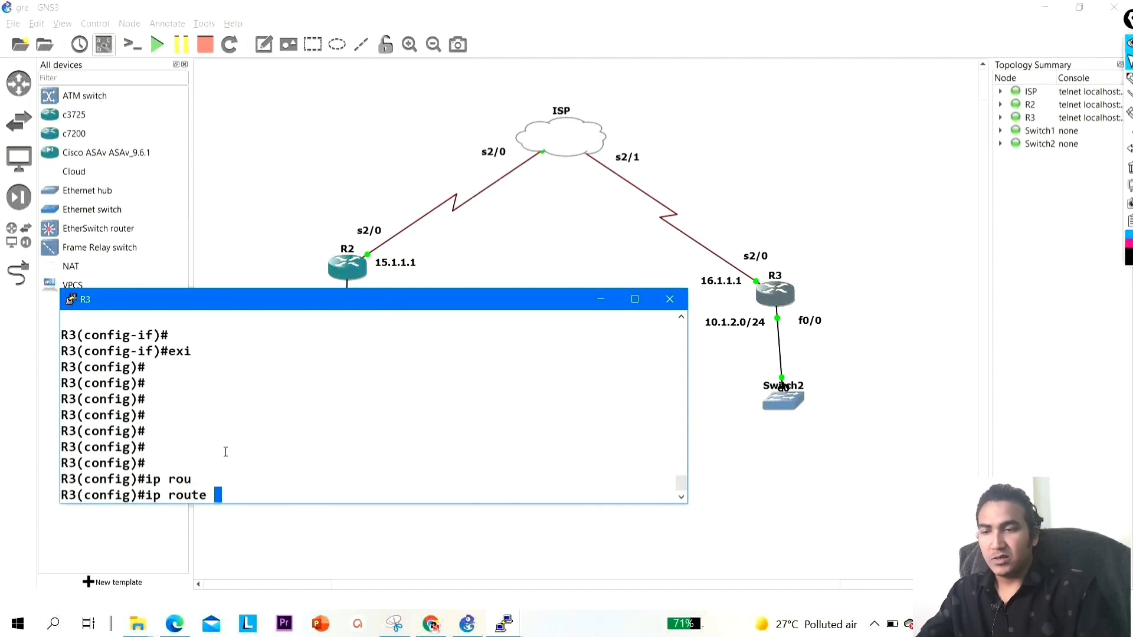
{"action": "type", "text": "0.0.0.0 0.0.0.0 0.0.0."}
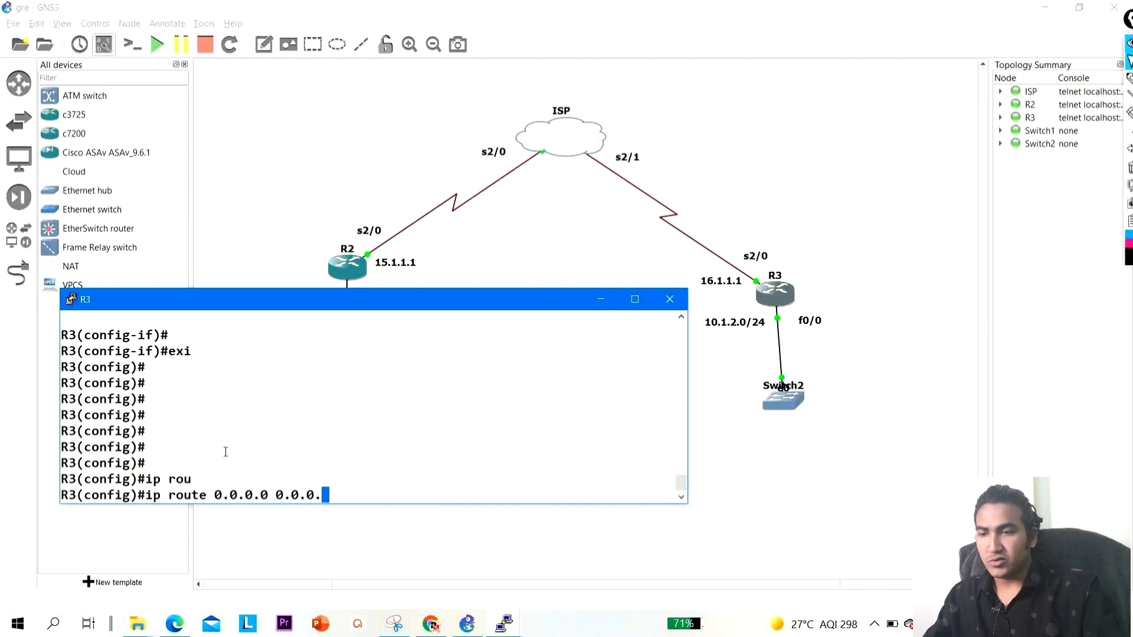
{"action": "type", "text": "s2/0"}
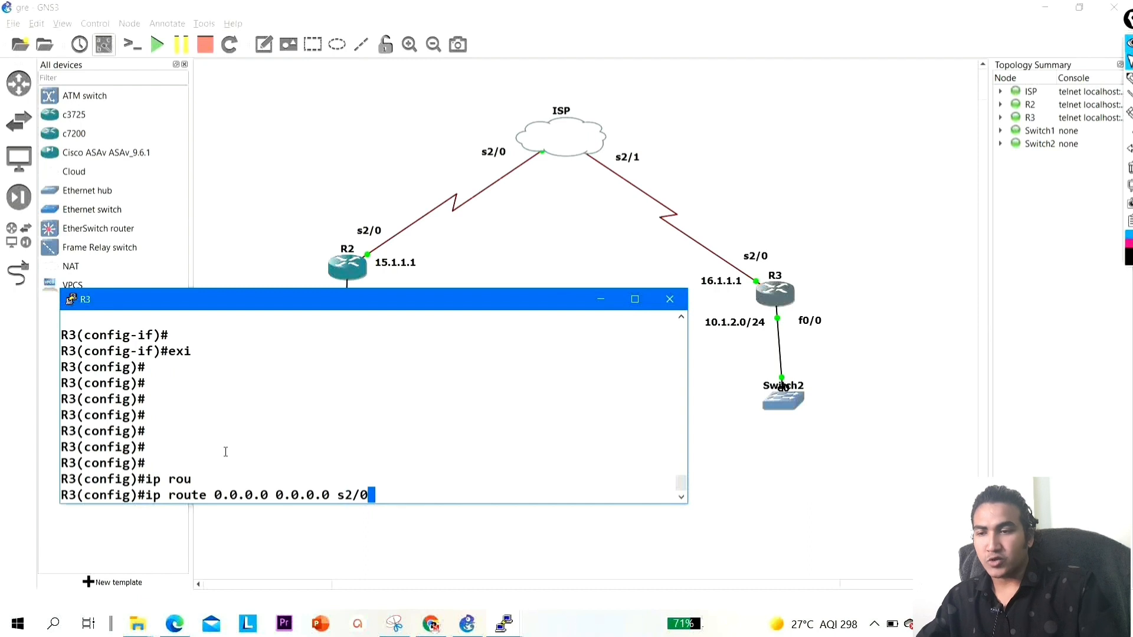
{"action": "key", "text": "Return"}
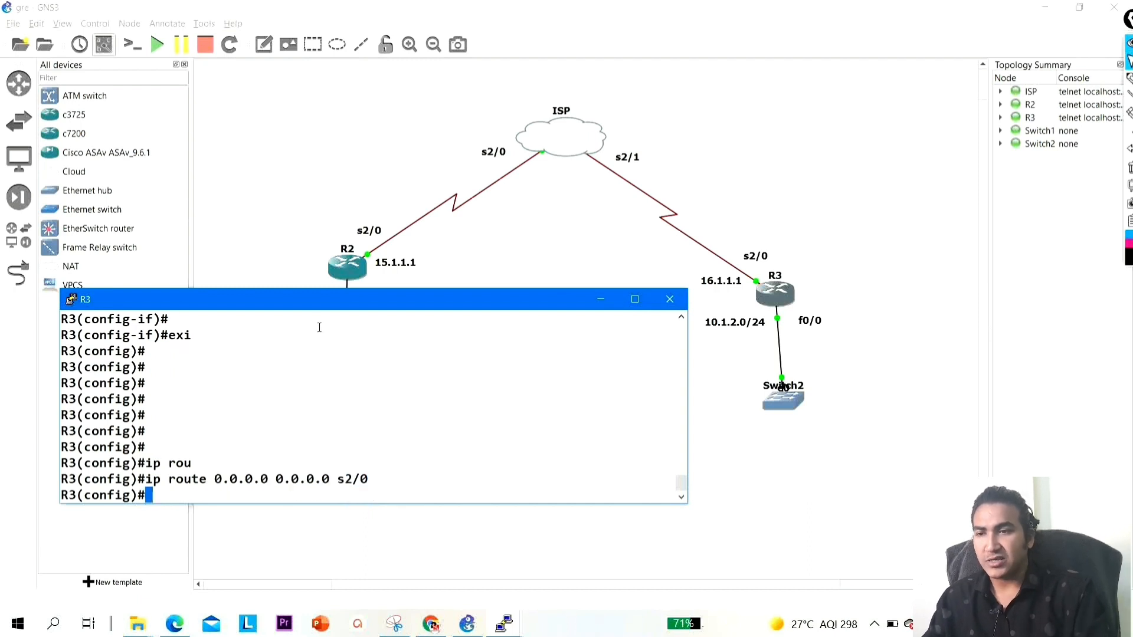
Exit global configuration mode on R3 to the privileged prompt
{"action": "type", "text": "exi"}
{"action": "key", "text": "Return"}
{"action": "key", "text": "Return"}
{"action": "key", "text": "Return"}
{"action": "key", "text": "Return"}
{"action": "key", "text": "Return"}
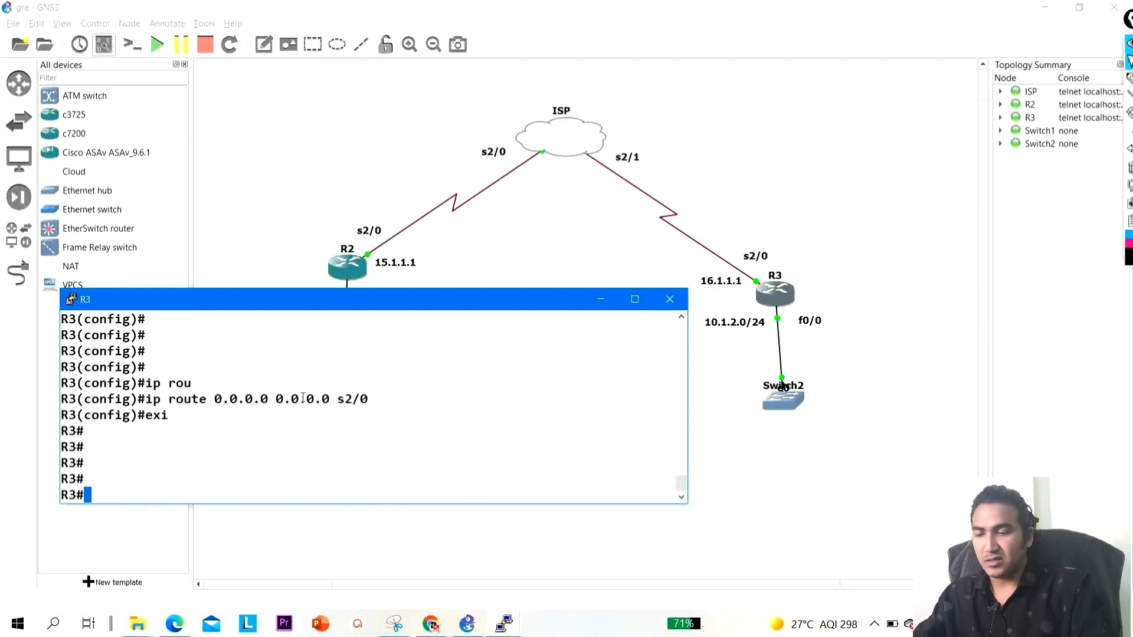
Display R3's IP routing table, examine the static default route entry, and minimize the console
{"action": "type", "text": "sh"}
{"action": "key", "text": "Tab"}
{"action": "type", "text": "ip ro"}
{"action": "key", "text": "Tab"}
{"action": "key", "text": "Return"}
{"action": "key", "text": "Return"}
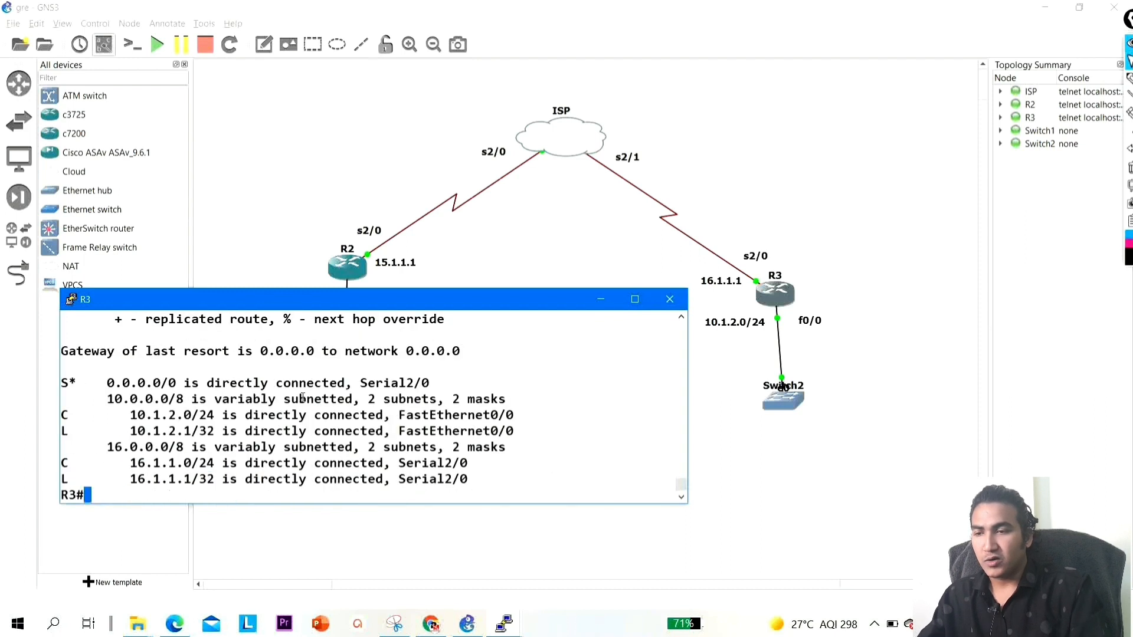
{"action": "key", "text": "Return"}
{"action": "left_click_drag", "start_coordinate": [93, 351], "coordinate": [275, 352]}
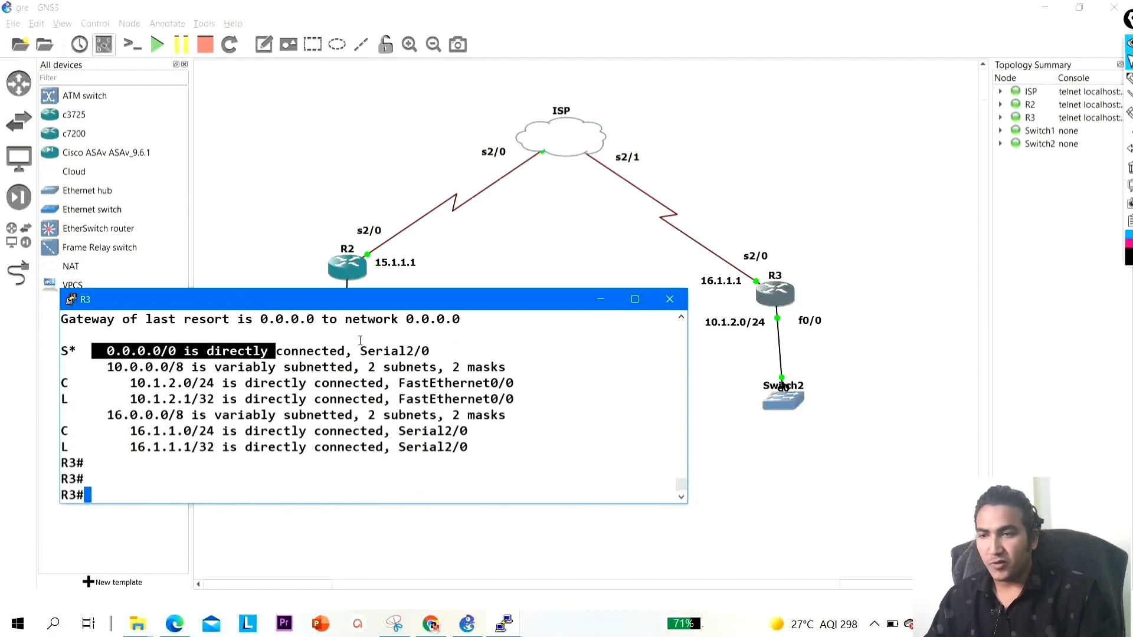
{"action": "left_click", "coordinate": [600, 299]}
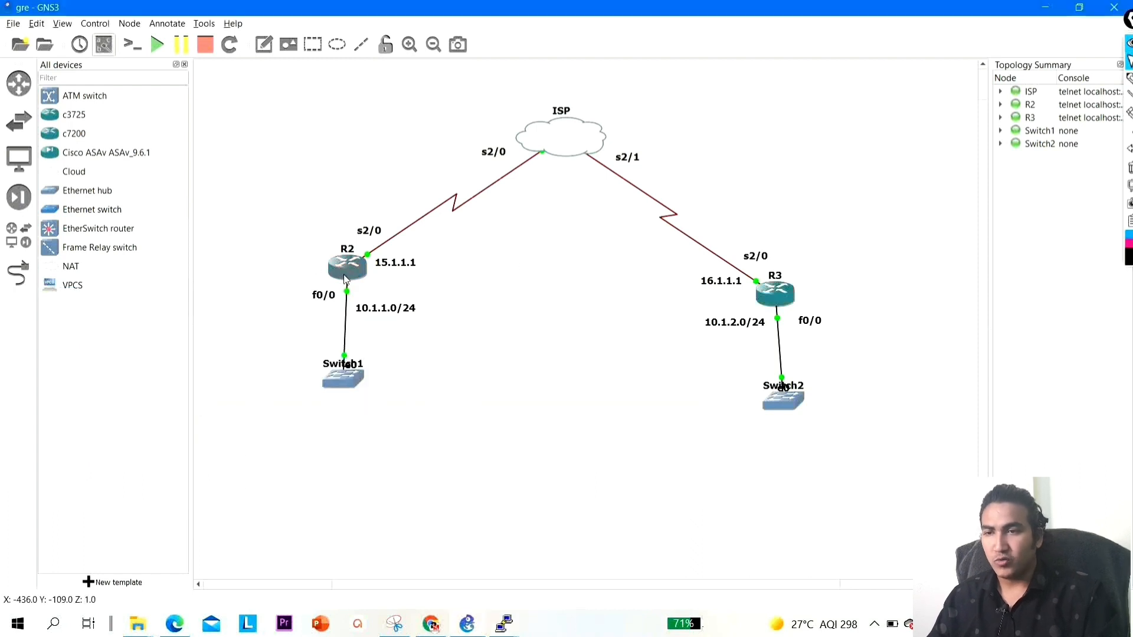
Open R2's console and add a default static route, 0.0.0.0 0.0.0.0, going out through interface s2/0
{"action": "double_click", "coordinate": [346, 279]}
{"action": "key", "text": "Return"}
{"action": "key", "text": "Return"}
{"action": "key", "text": "Return"}
{"action": "key", "text": "Return"}
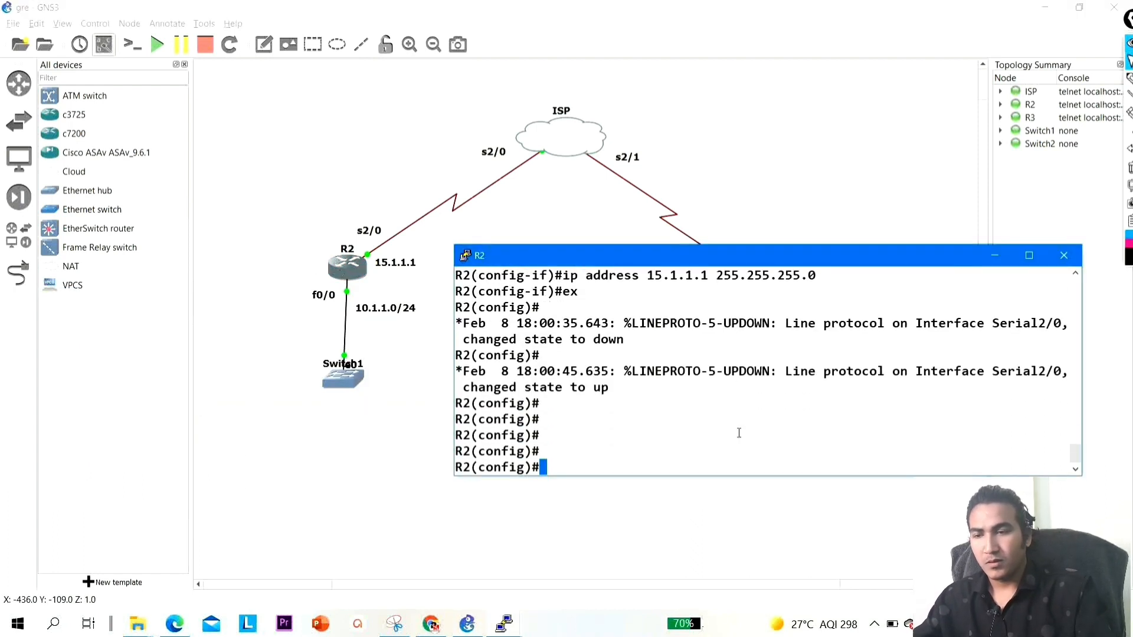
{"action": "type", "text": "ip rou"}
{"action": "key", "text": "Tab"}
{"action": "type", "text": "te "}
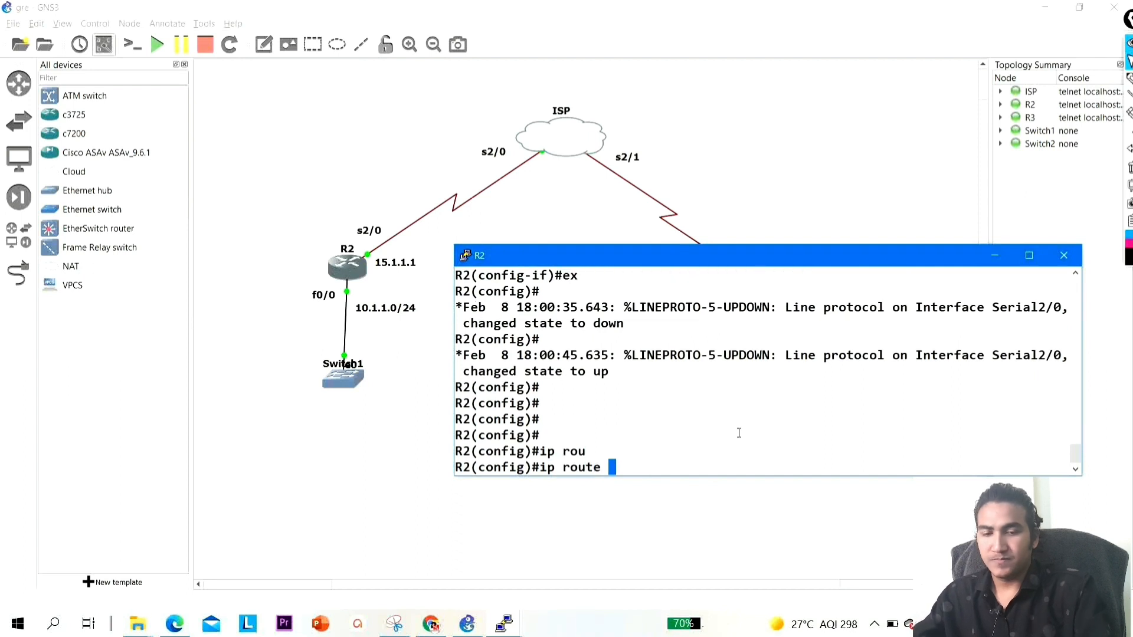
{"action": "type", "text": "0.0.0.0 0.0.0.0 0.0.0."}
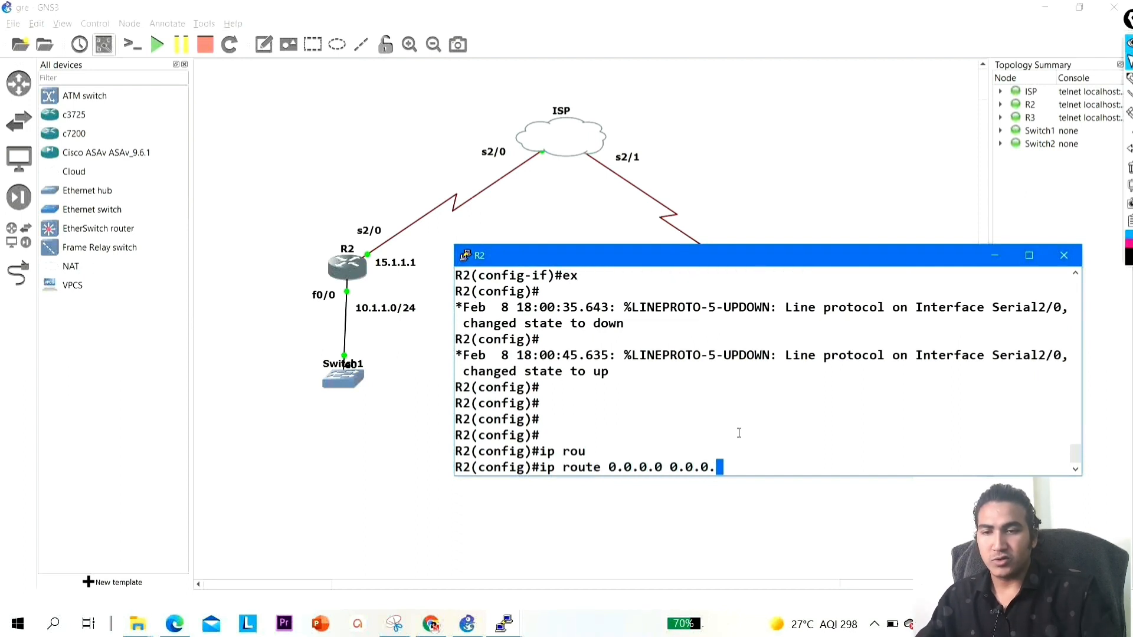
{"action": "type", "text": "0 s2"}
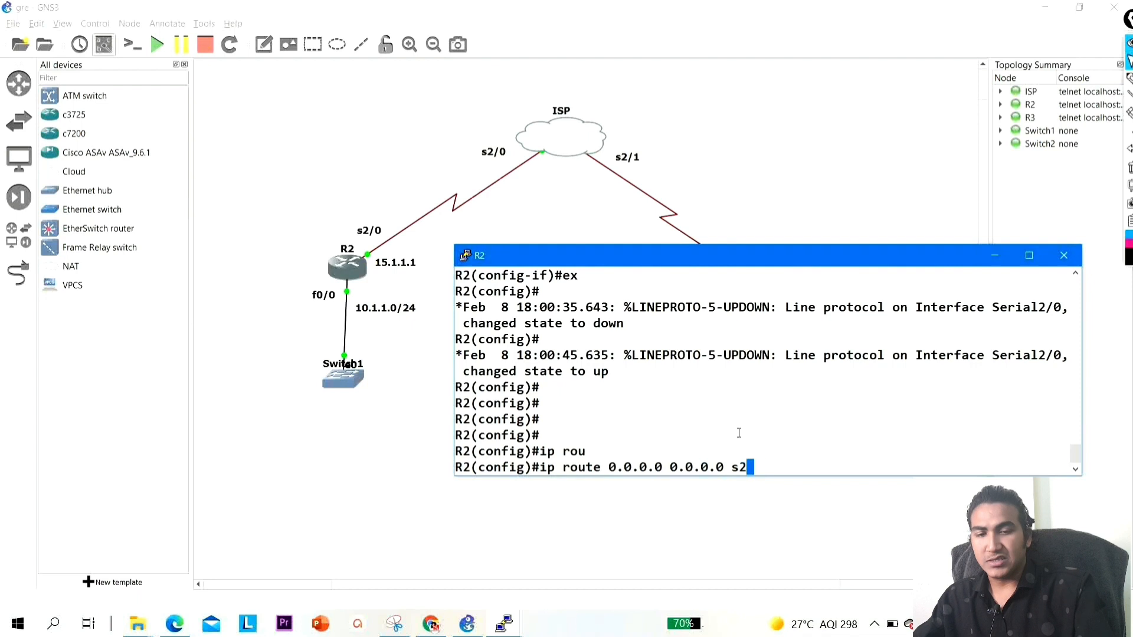
{"action": "type", "text": "/0"}
{"action": "key", "text": "Return"}
Exit global configuration mode on R2 to the privileged prompt
{"action": "type", "text": "exi"}
{"action": "key", "text": "Return"}
{"action": "key", "text": "Return"}
{"action": "key", "text": "Return"}
{"action": "key", "text": "Return"}
Display R2's IP routing table and move the console window so the upper topology is uncovered
{"action": "type", "text": "p"}
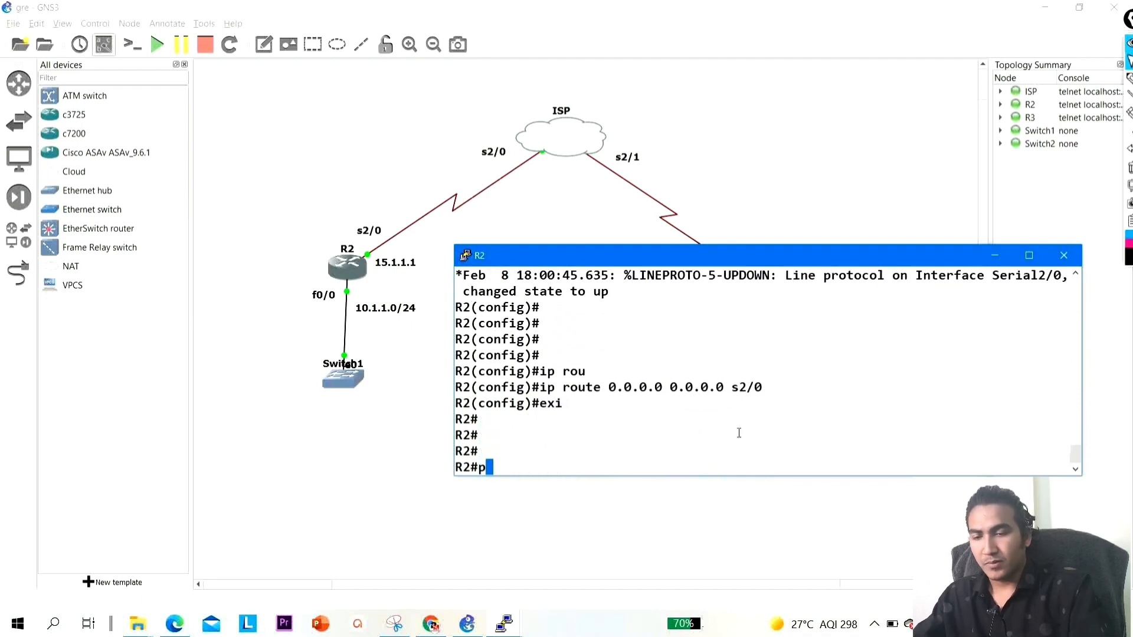
{"action": "key", "text": "BackSpace"}
{"action": "type", "text": "show ip r"}
{"action": "key", "text": "Tab"}
{"action": "type", "text": "ip ro"}
{"action": "key", "text": "Tab"}
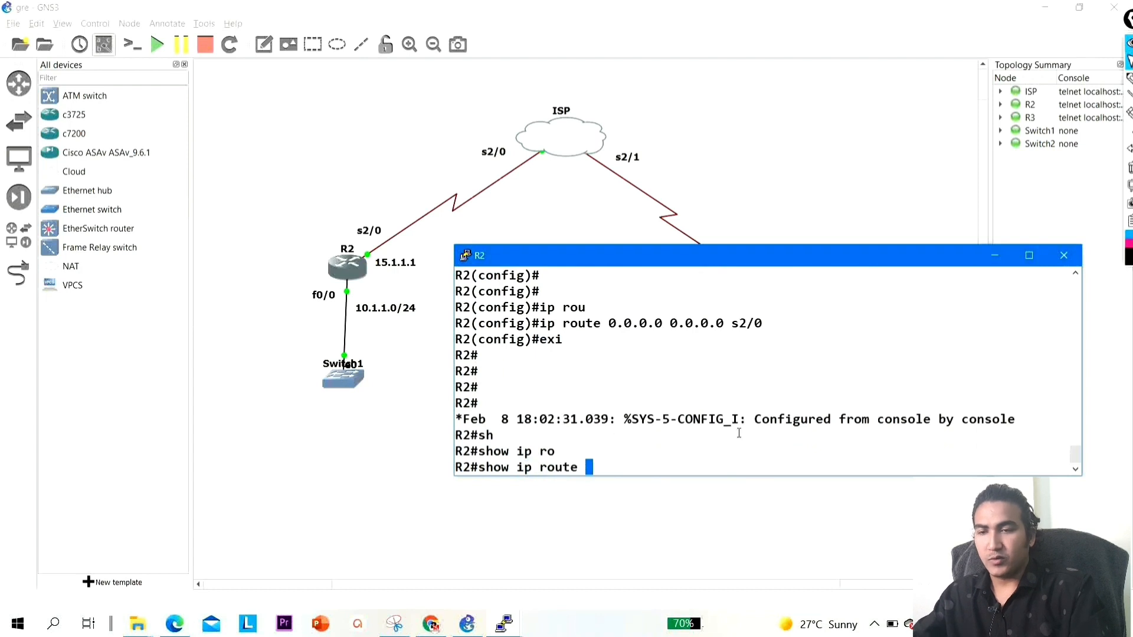
{"action": "key", "text": "Return"}
{"action": "key", "text": "Return"}
{"action": "key", "text": "Return"}
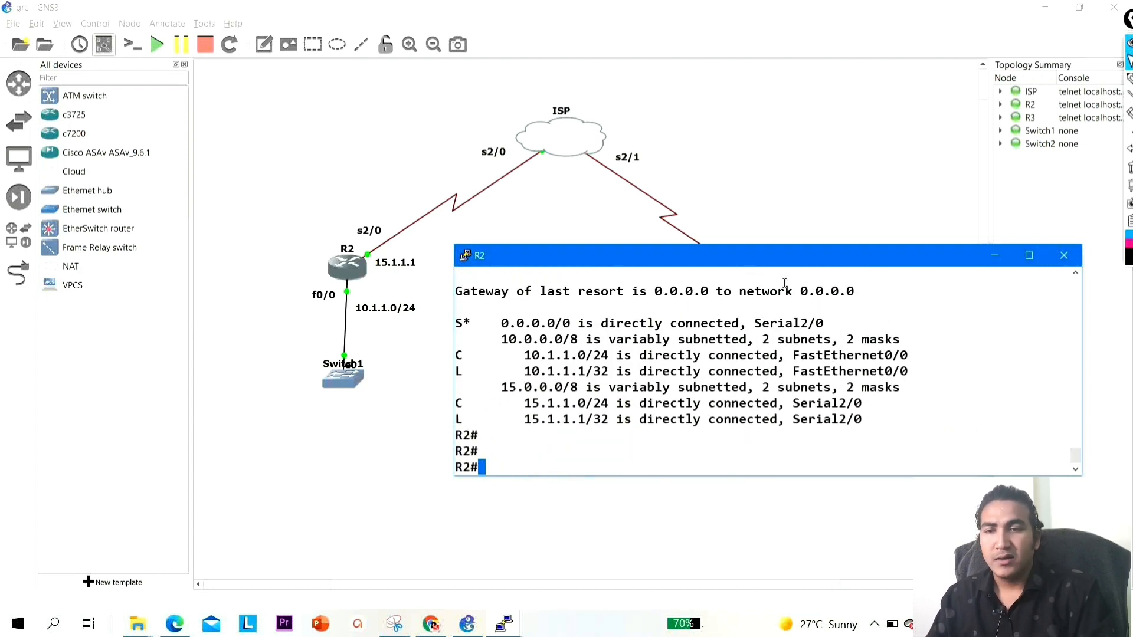
{"action": "left_click_drag", "start_coordinate": [759, 263], "coordinate": [561, 321]}
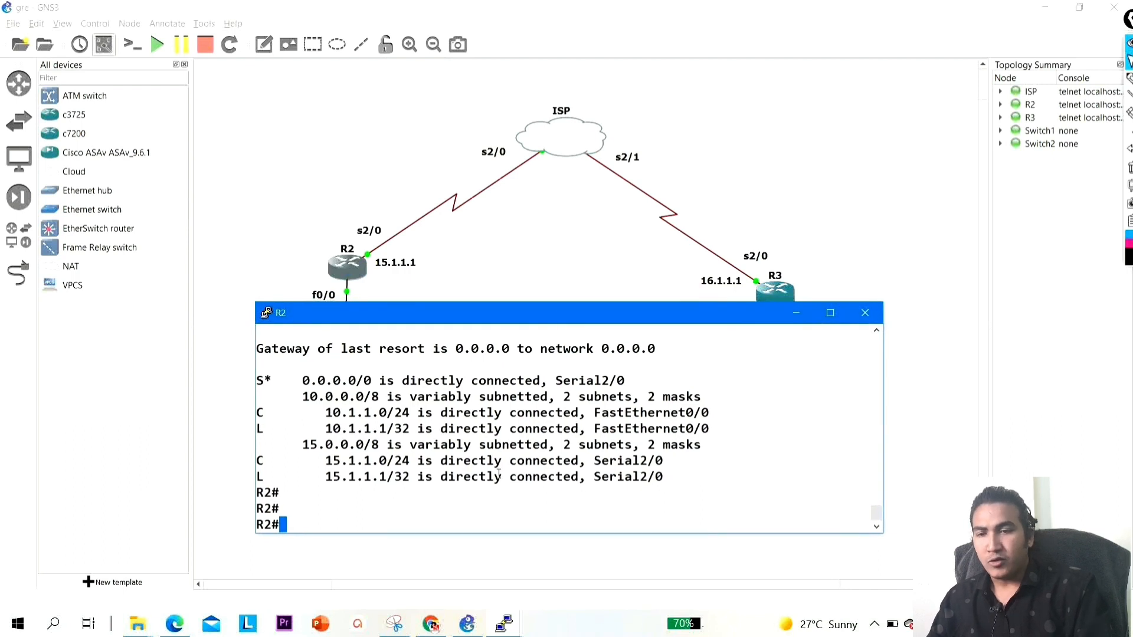
Ping R3's serial address 16.1.1.1 from R2
{"action": "key", "text": "Return"}
{"action": "key", "text": "Return"}
{"action": "key", "text": "Return"}
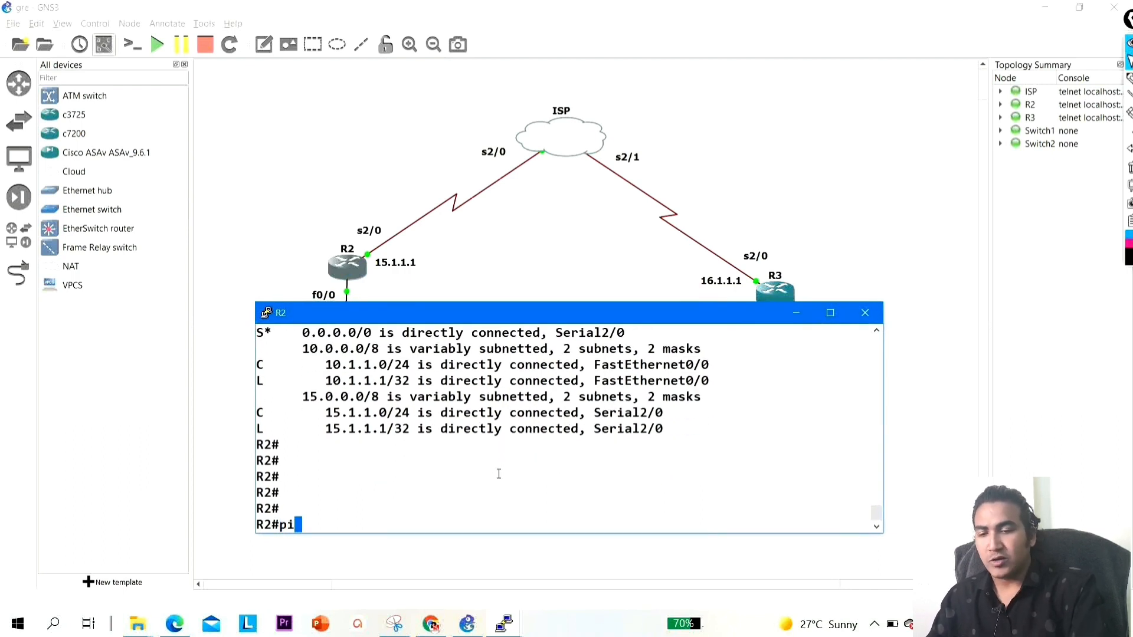
{"action": "type", "text": "ping 15.01.1.1"}
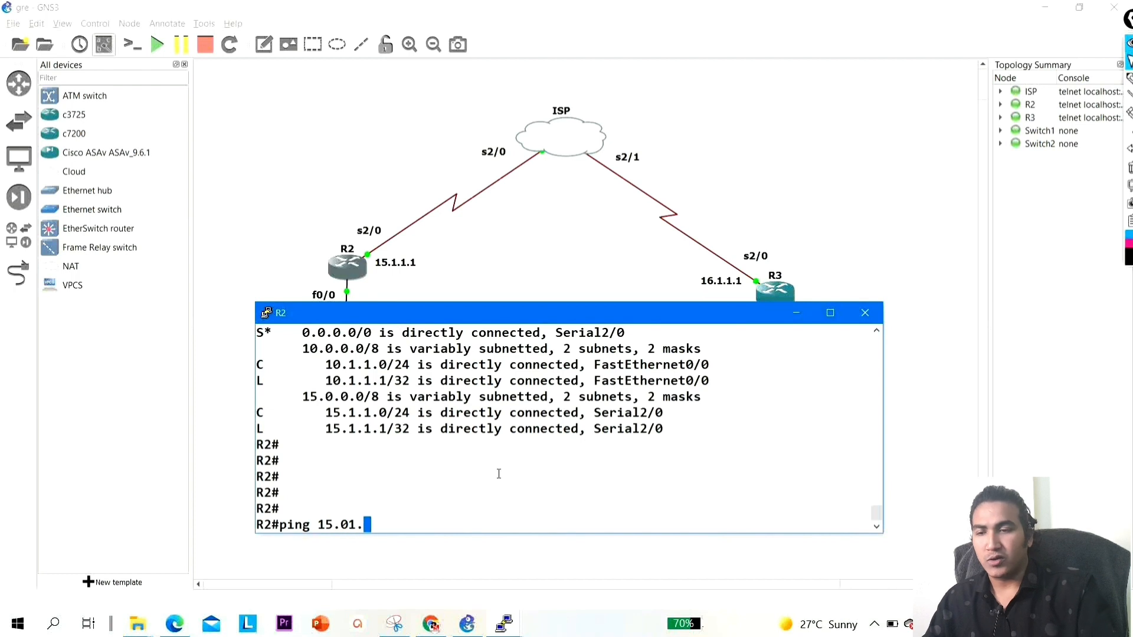
{"action": "key", "text": "BackSpace"}
{"action": "key", "text": "BackSpace"}
{"action": "key", "text": "BackSpace"}
{"action": "key", "text": "BackSpace"}
{"action": "key", "text": "BackSpace"}
{"action": "key", "text": "BackSpace"}
{"action": "key", "text": "BackSpace"}
{"action": "key", "text": "BackSpace"}
{"action": "type", "text": "16.1.1.1"}
{"action": "key", "text": "Return"}
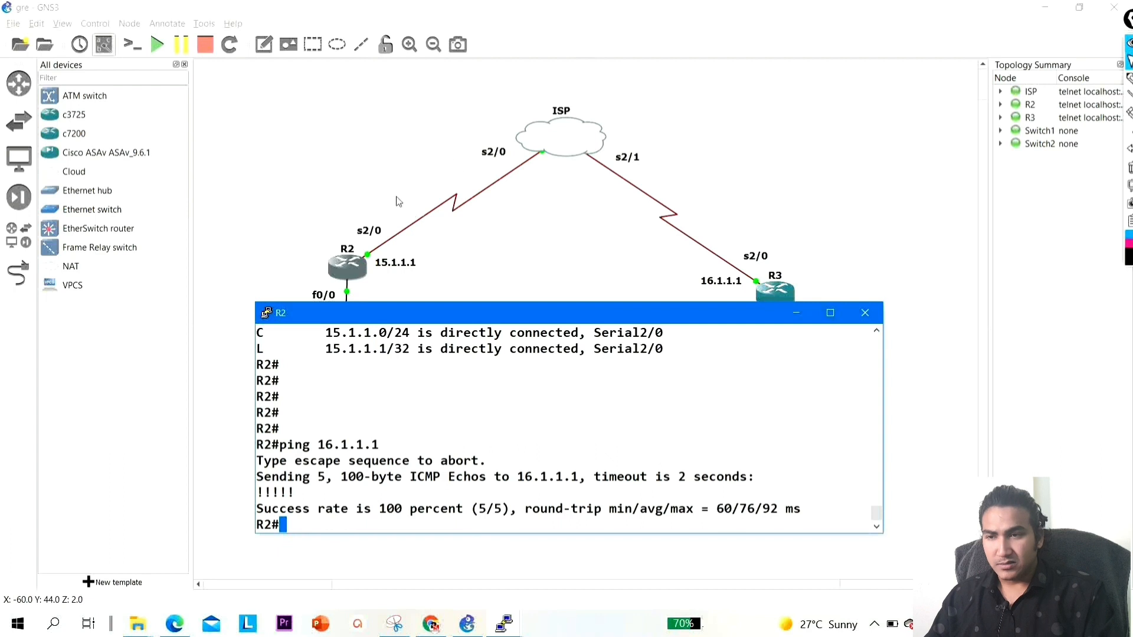
Return to R2's console and ping 16.1.1.1 with 10.1.1.1 as the source address
{"action": "left_click_drag", "start_coordinate": [472, 97], "coordinate": [748, 156]}
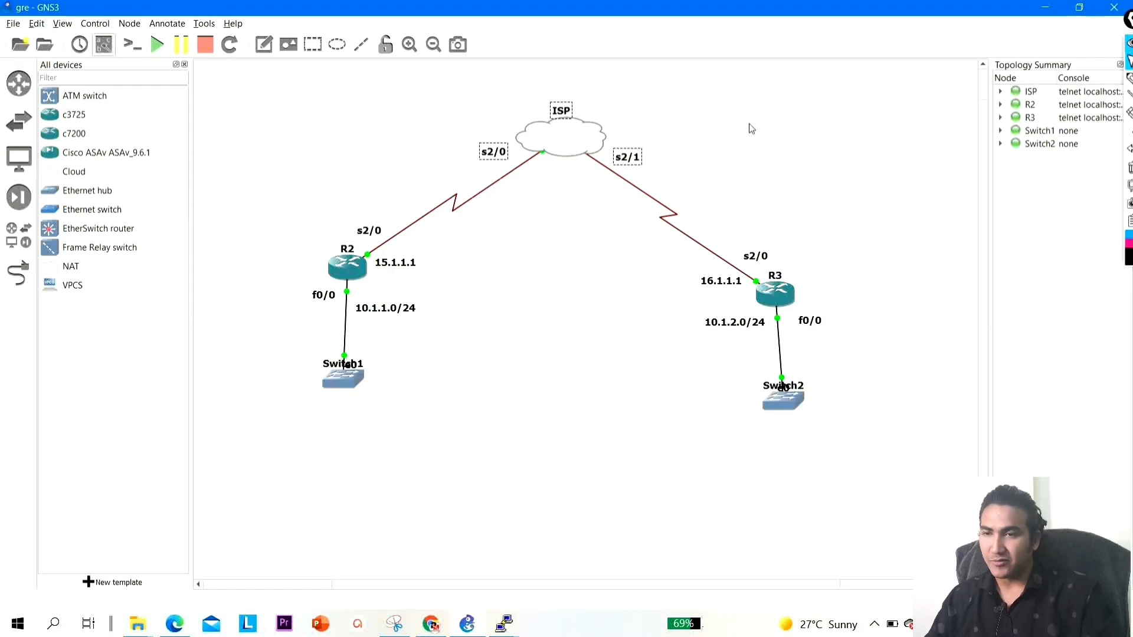
{"action": "left_click", "coordinate": [523, 343]}
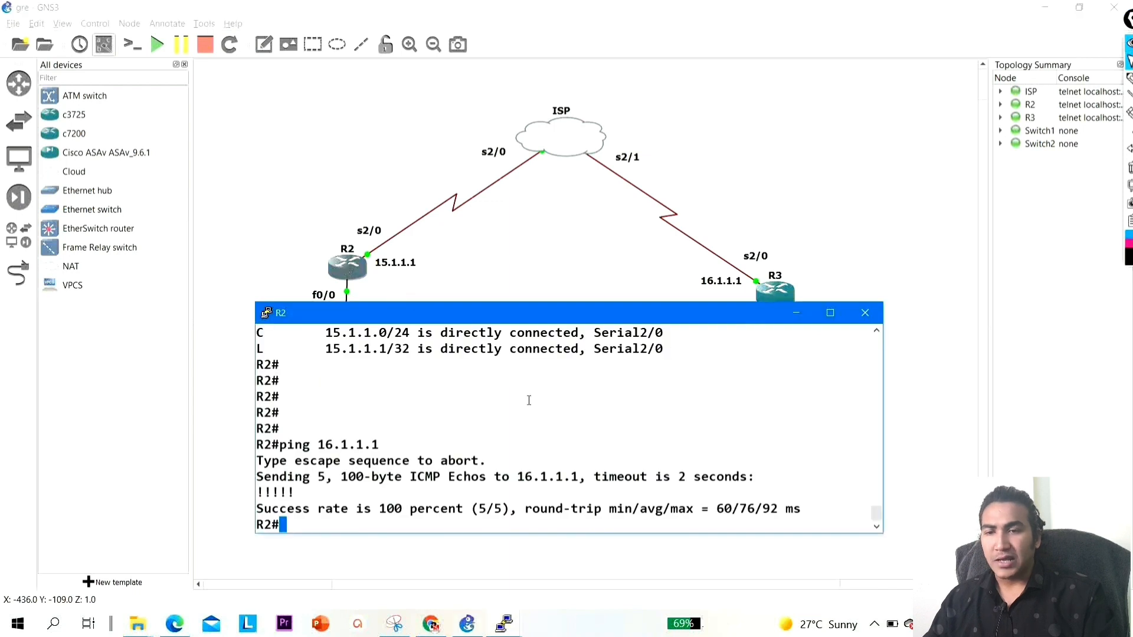
{"action": "key", "text": "Return"}
{"action": "key", "text": "Return"}
{"action": "key", "text": "Return"}
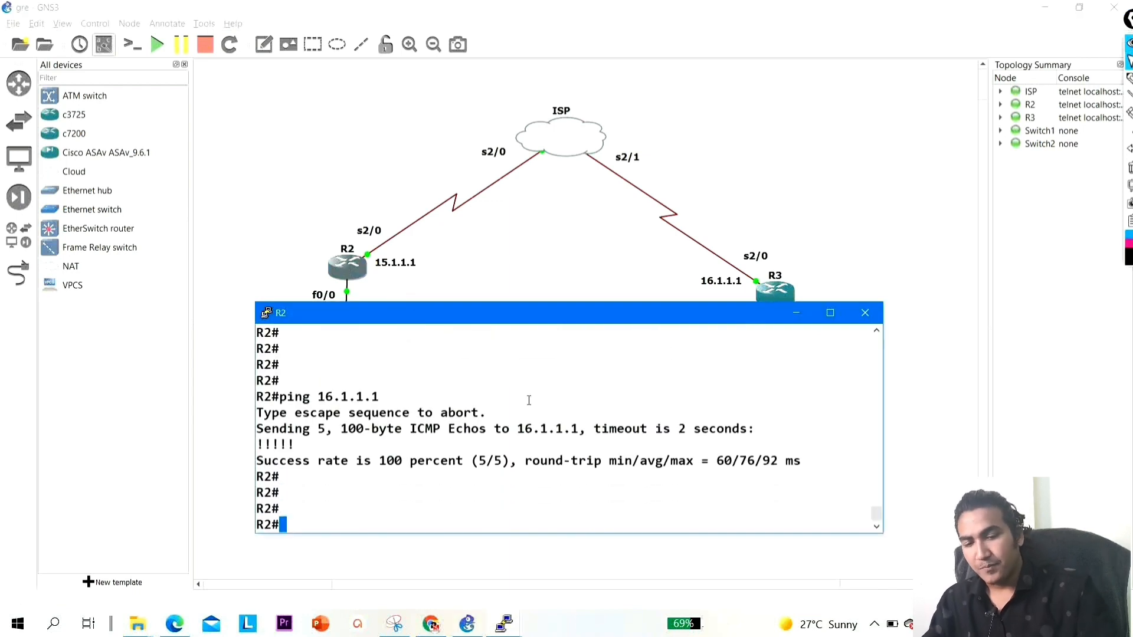
{"action": "key", "text": "Up"}
{"action": "type", "text": "so"}
{"action": "key", "text": "Tab"}
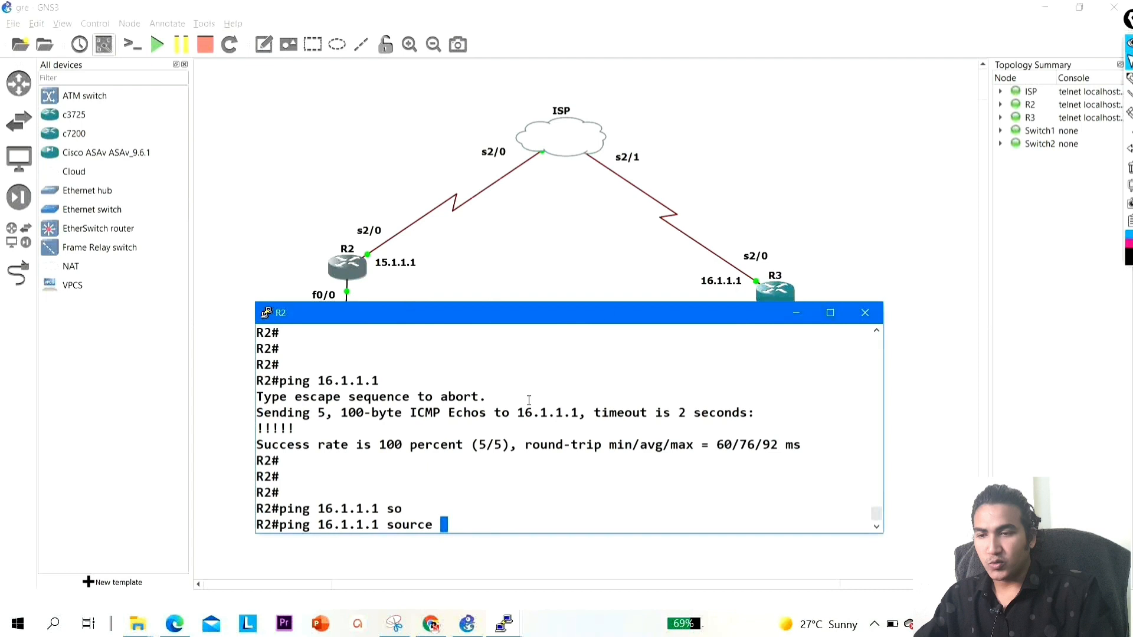
{"action": "type", "text": "10.1.1.1'"}
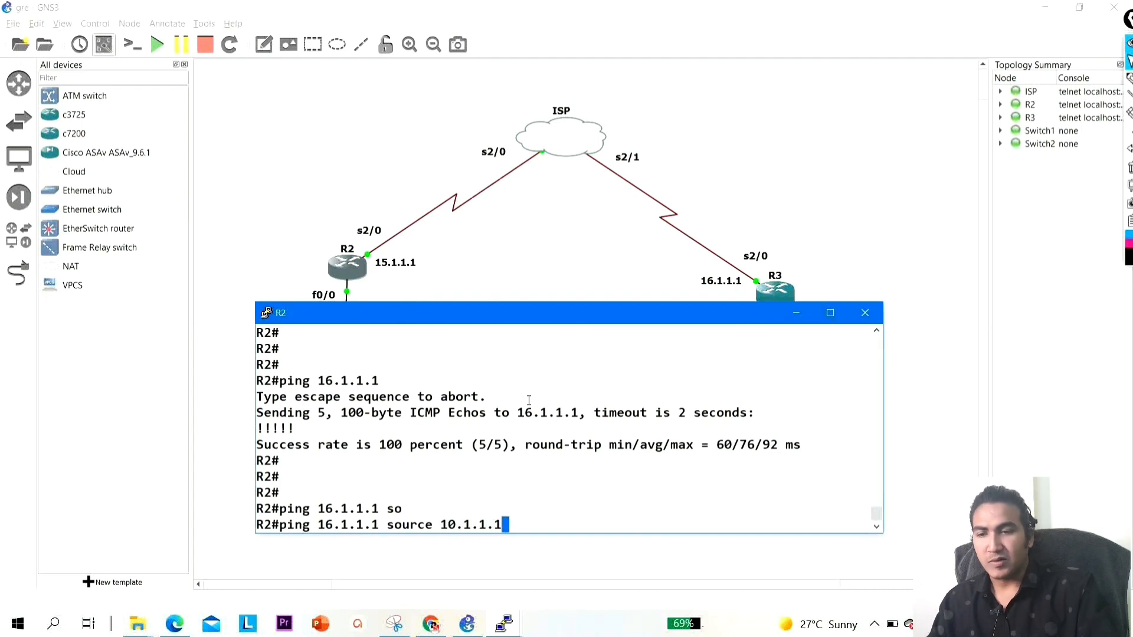
{"action": "key", "text": "Return"}
{"action": "key", "text": "Up"}
{"action": "key", "text": "BackSpace"}
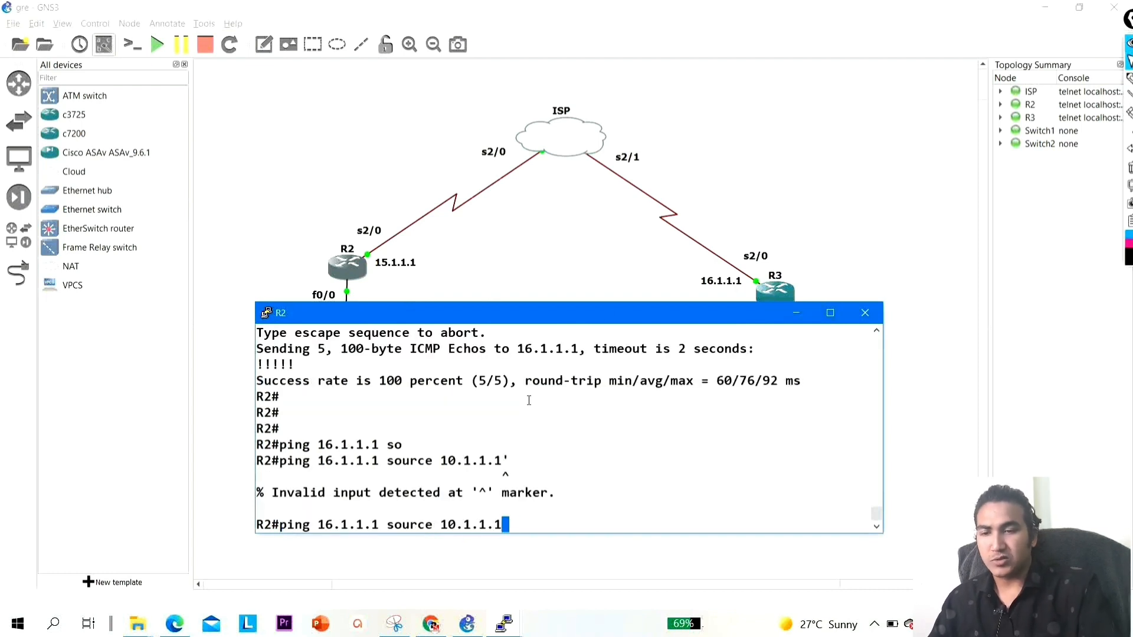
{"action": "key", "text": "Return"}
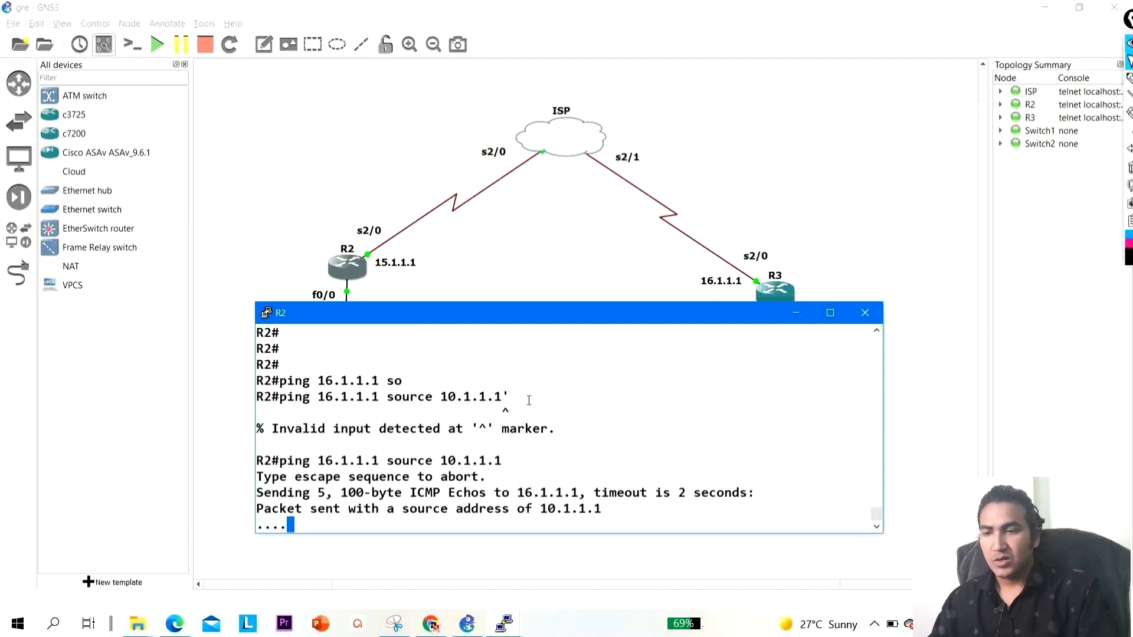
Enter global configuration mode on R2 from the terminal
{"action": "key", "text": "Return"}
{"action": "key", "text": "Return"}
{"action": "key", "text": "Return"}
{"action": "key", "text": "Return"}
{"action": "type", "text": "co"}
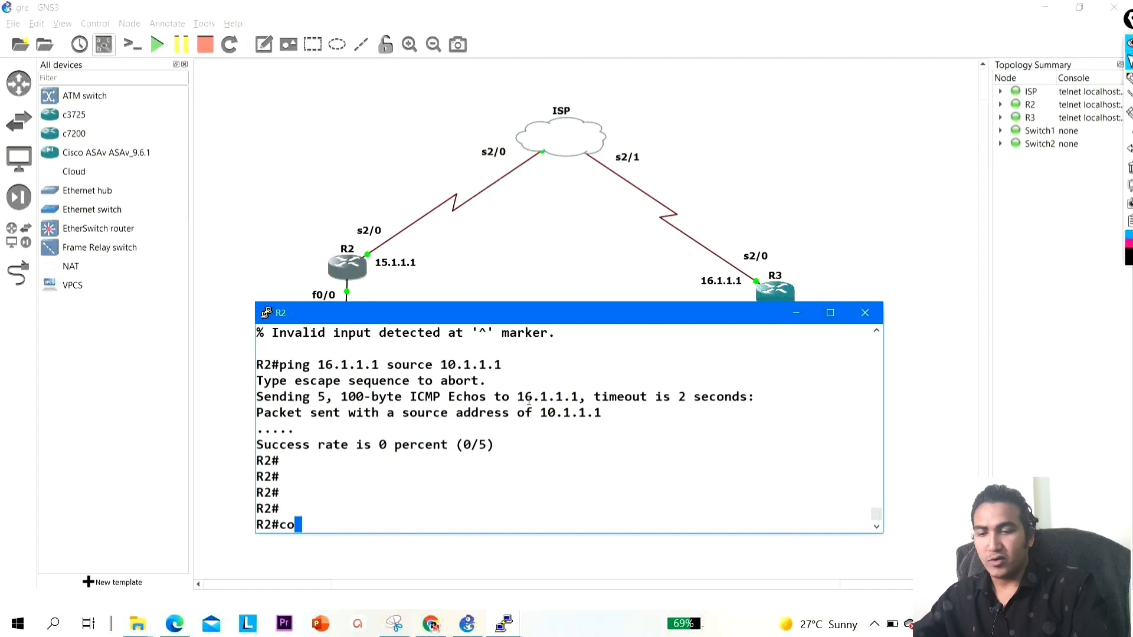
{"action": "type", "text": "nf"}
{"action": "key", "text": "Tab"}
{"action": "key", "text": "Return"}
{"action": "key", "text": "Return"}
{"action": "key", "text": "Return"}
{"action": "key", "text": "Return"}
Create tunnel interface 1 on R2 and enter its interface configuration
{"action": "type", "text": "int "}
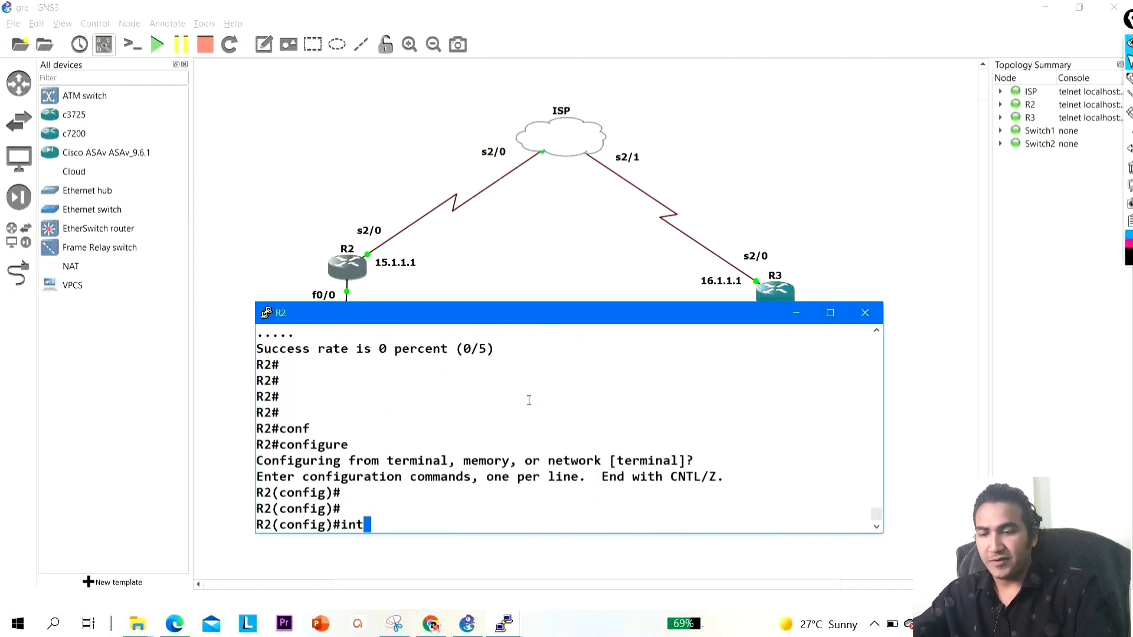
{"action": "type", "text": "tu"}
{"action": "key", "text": "Tab"}
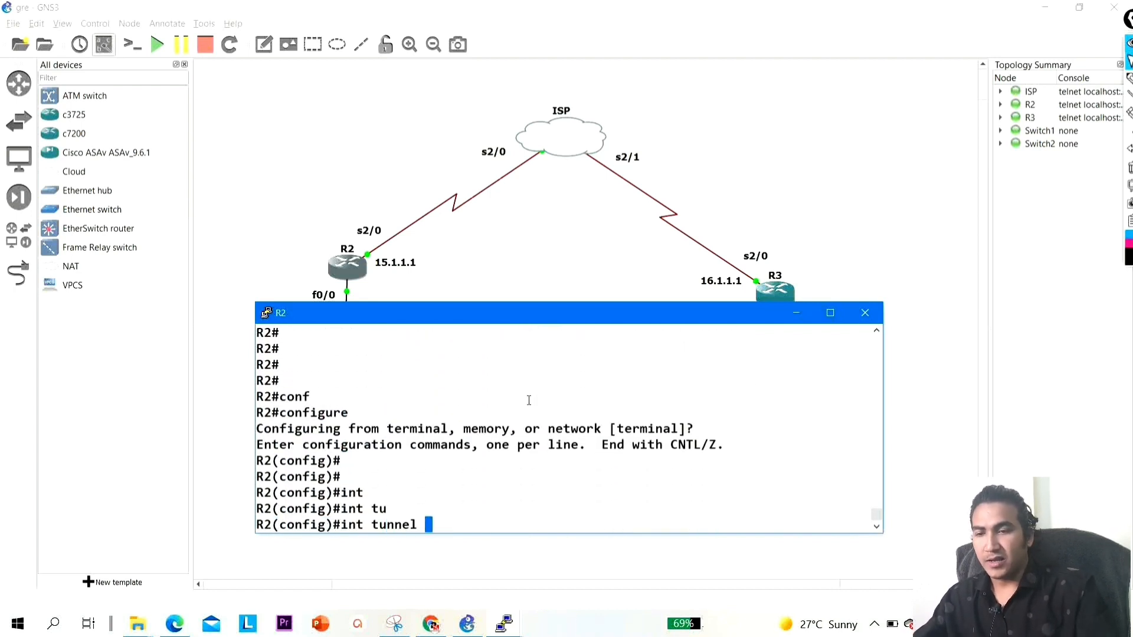
{"action": "type", "text": "1"}
{"action": "key", "text": "Return"}
Assign IP address 192.168.10.1 with mask 255.255.255.0 to R2's tunnel 1 interface
{"action": "type", "text": "ip ad"}
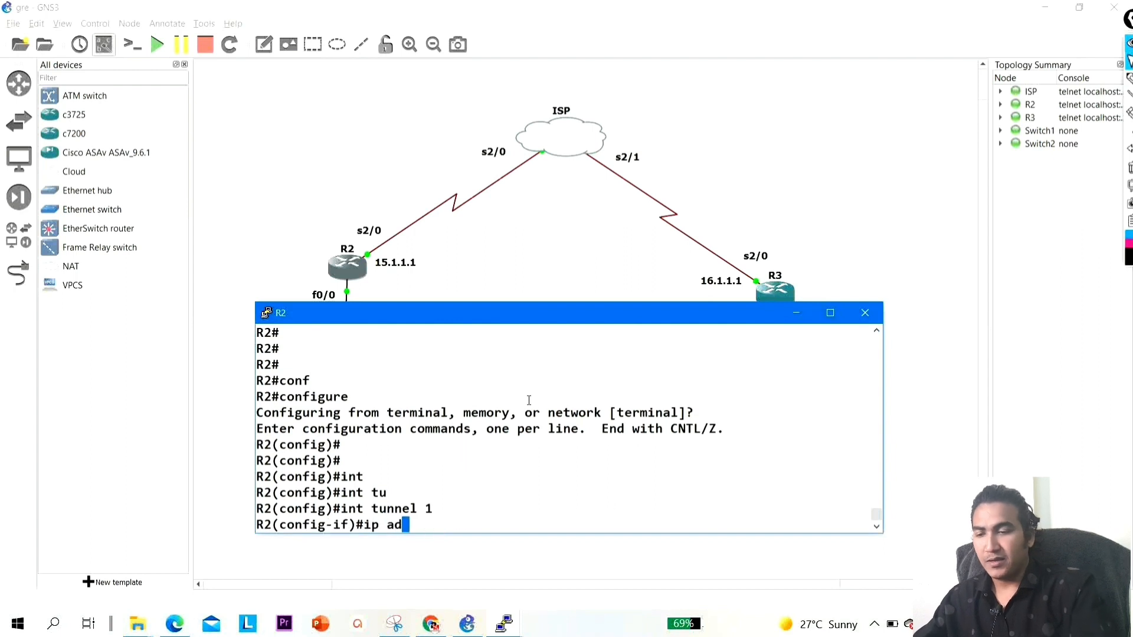
{"action": "type", "text": "d"}
{"action": "key", "text": "Tab"}
{"action": "type", "text": "192.1"}
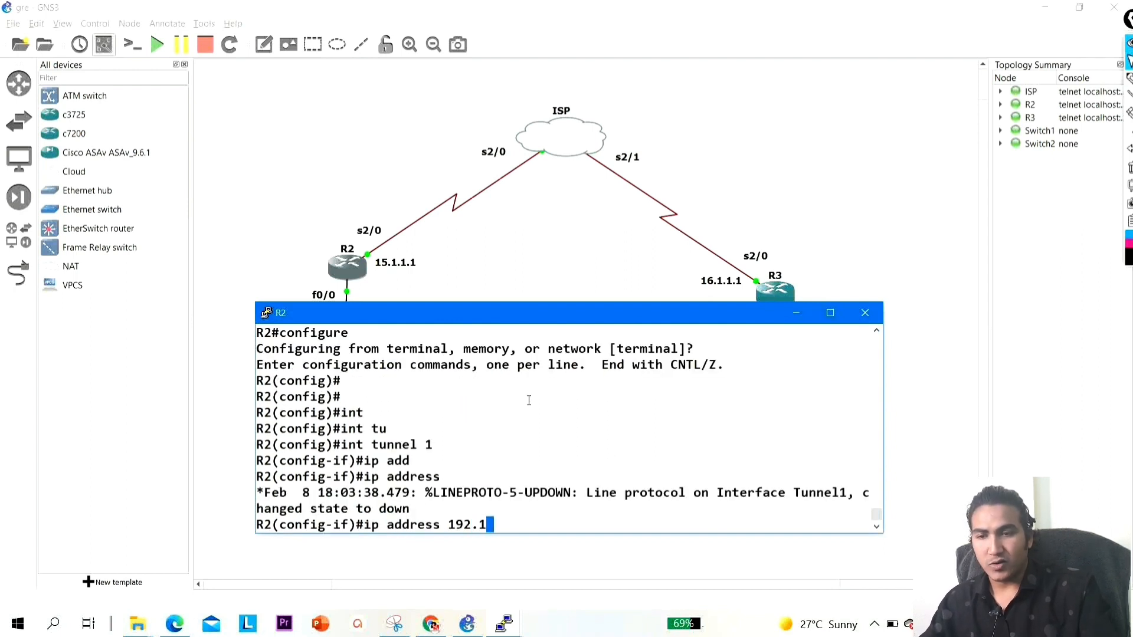
{"action": "type", "text": "68.10"}
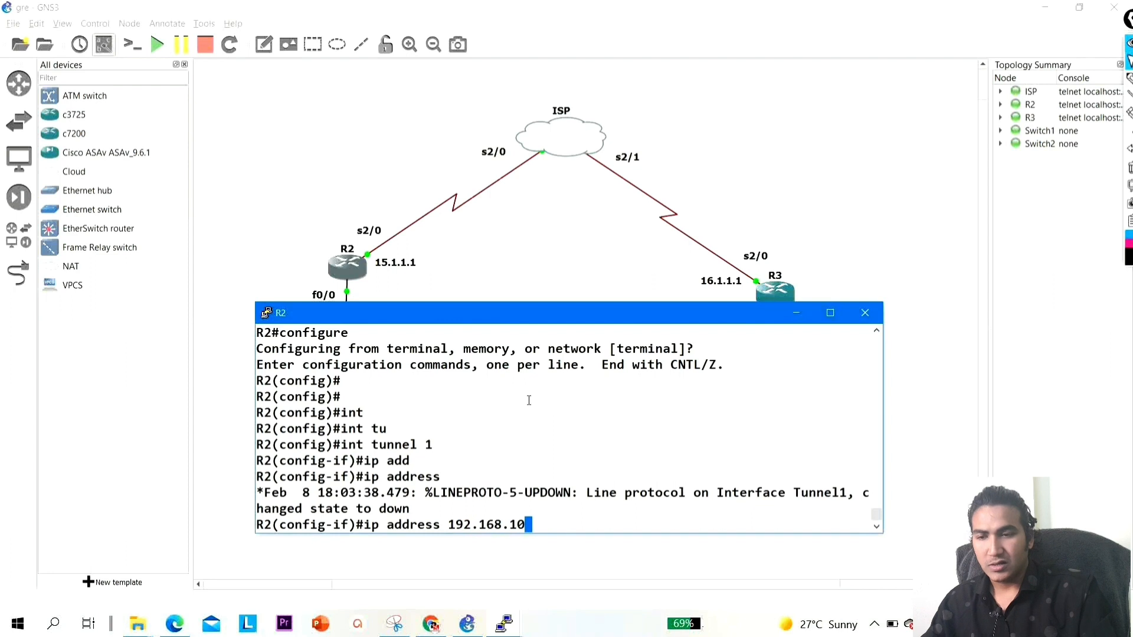
{"action": "type", "text": ".1"}
{"action": "type", "text": " 255.255"}
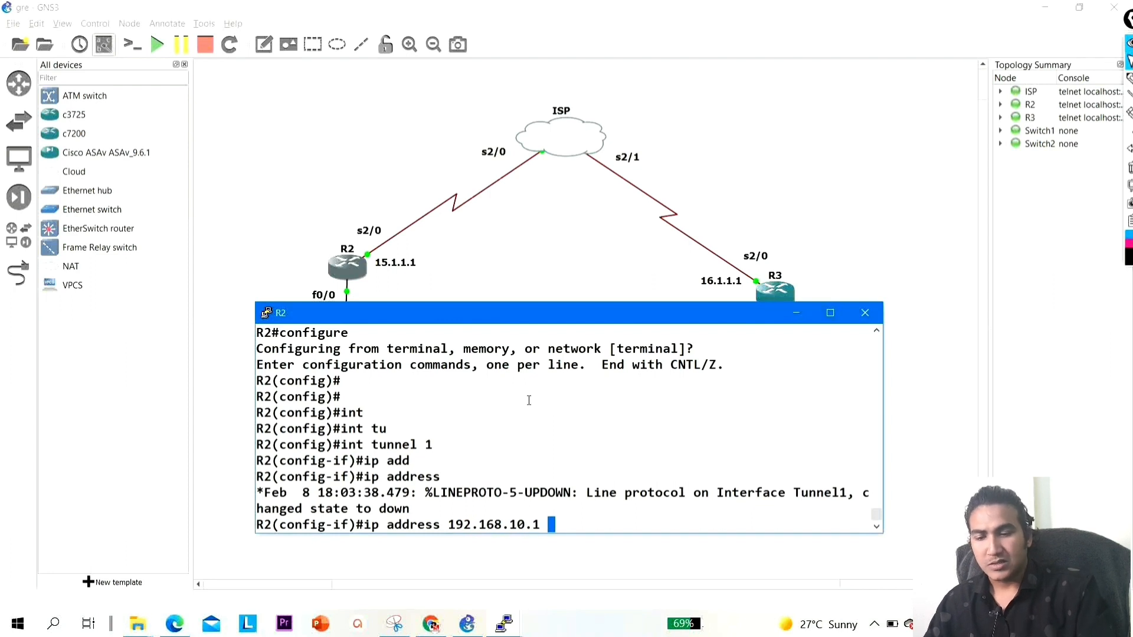
{"action": "type", "text": ".255.0"}
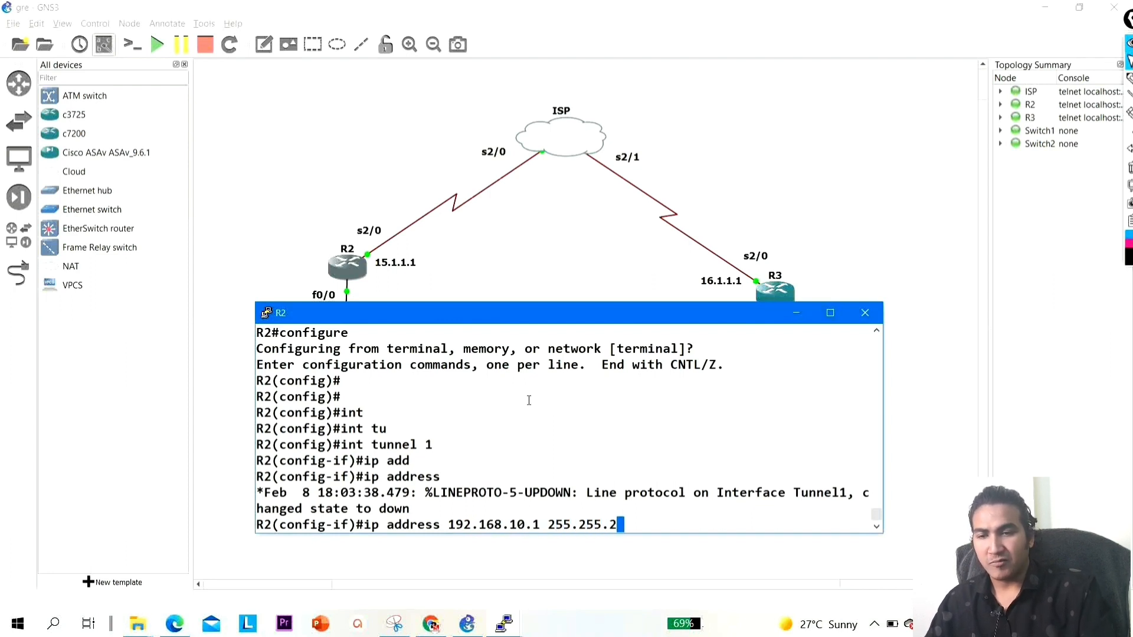
{"action": "key", "text": "Return"}
{"action": "key", "text": "Return"}
{"action": "key", "text": "Return"}
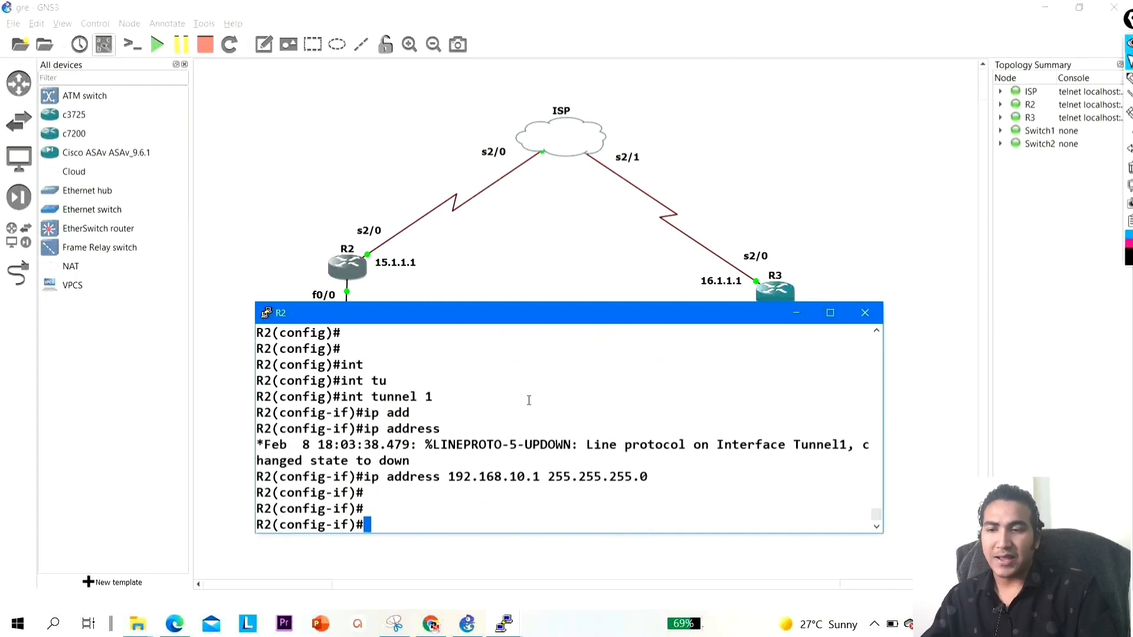
{"action": "type", "text": "sou"}
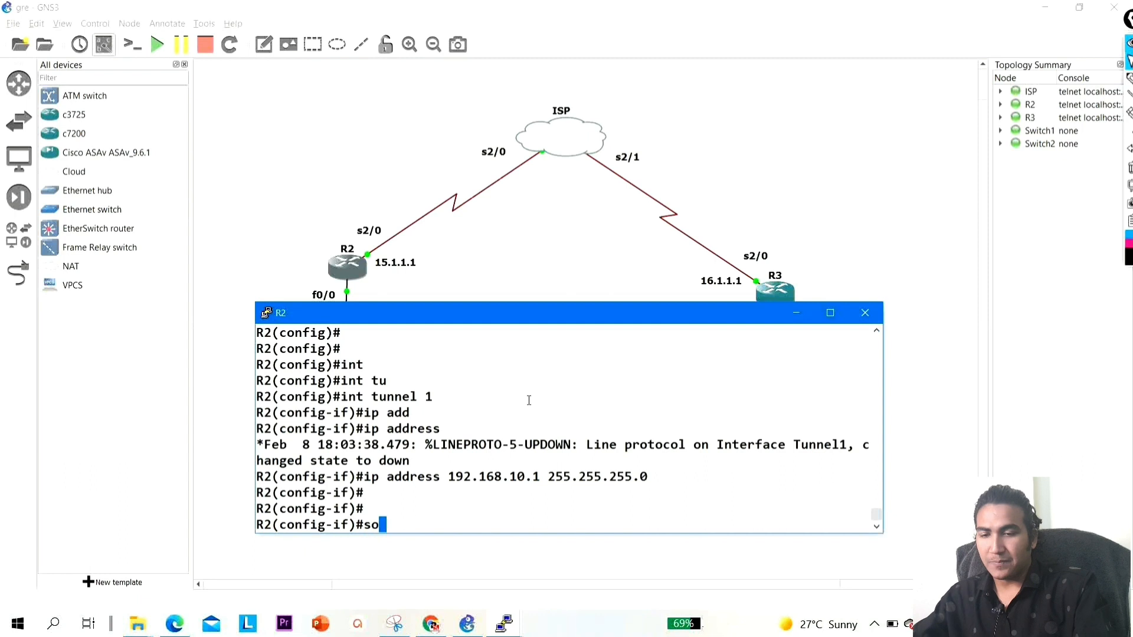
{"action": "key", "text": "Tab"}
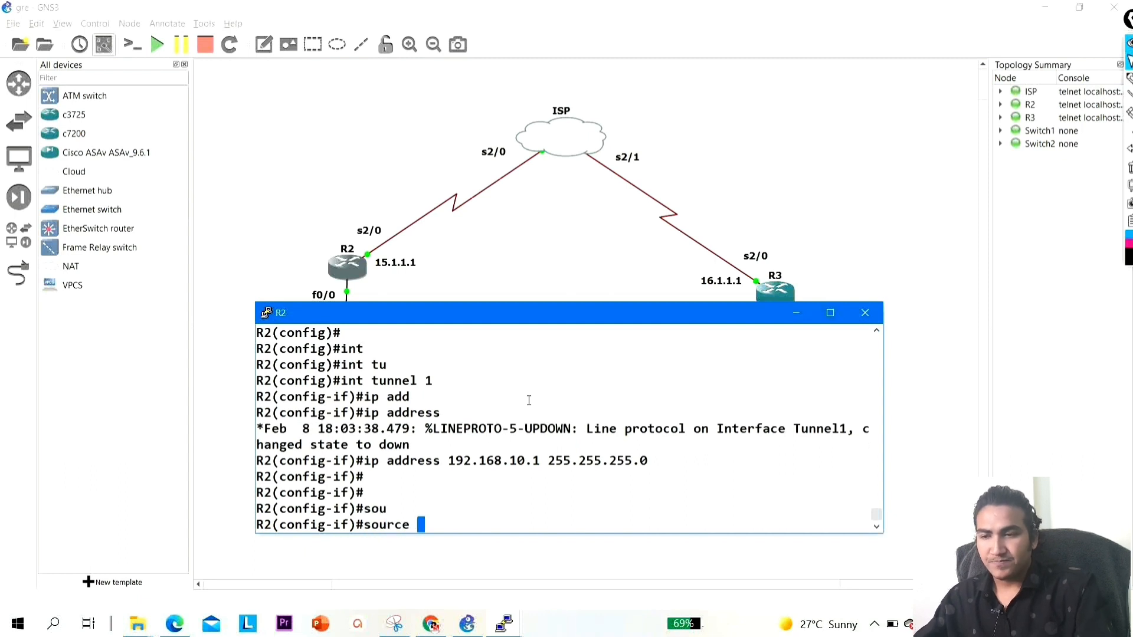
{"action": "key", "text": "BackSpace"}
{"action": "key", "text": "BackSpace"}
{"action": "key", "text": "BackSpace"}
{"action": "key", "text": "BackSpace"}
{"action": "key", "text": "BackSpace"}
{"action": "key", "text": "BackSpace"}
{"action": "key", "text": "BackSpace"}
Set the tunnel source of R2's tunnel 1 interface to 15.1.1.1
{"action": "type", "text": "tiu"}
{"action": "key", "text": "BackSpace"}
{"action": "key", "text": "BackSpace"}
{"action": "type", "text": "unn"}
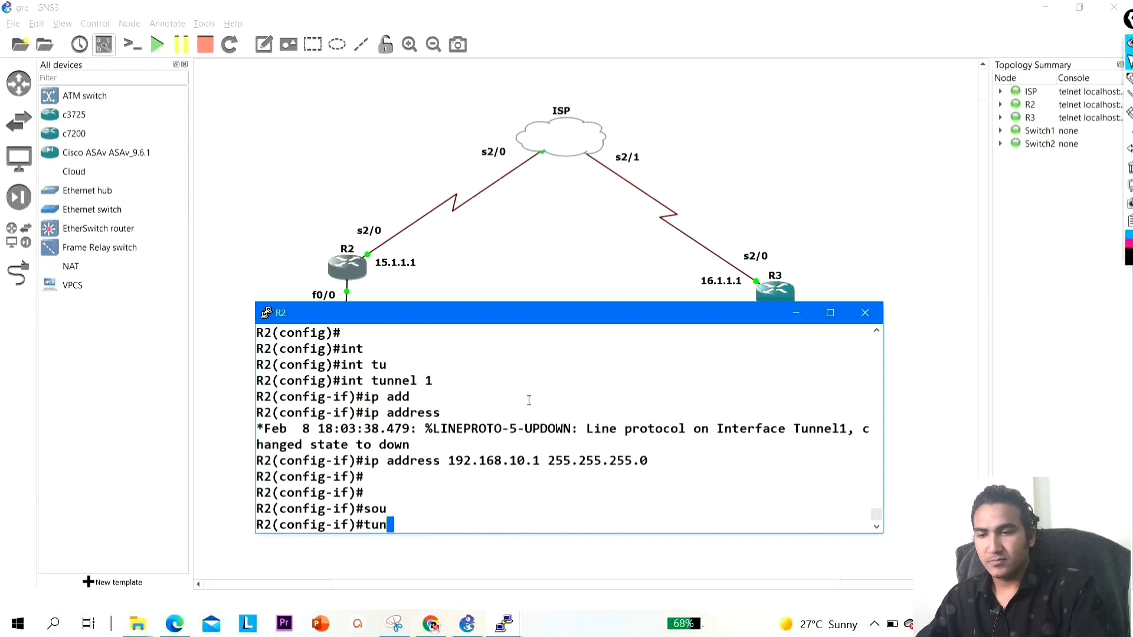
{"action": "key", "text": "Tab"}
{"action": "type", "text": "so"}
{"action": "key", "text": "Tab"}
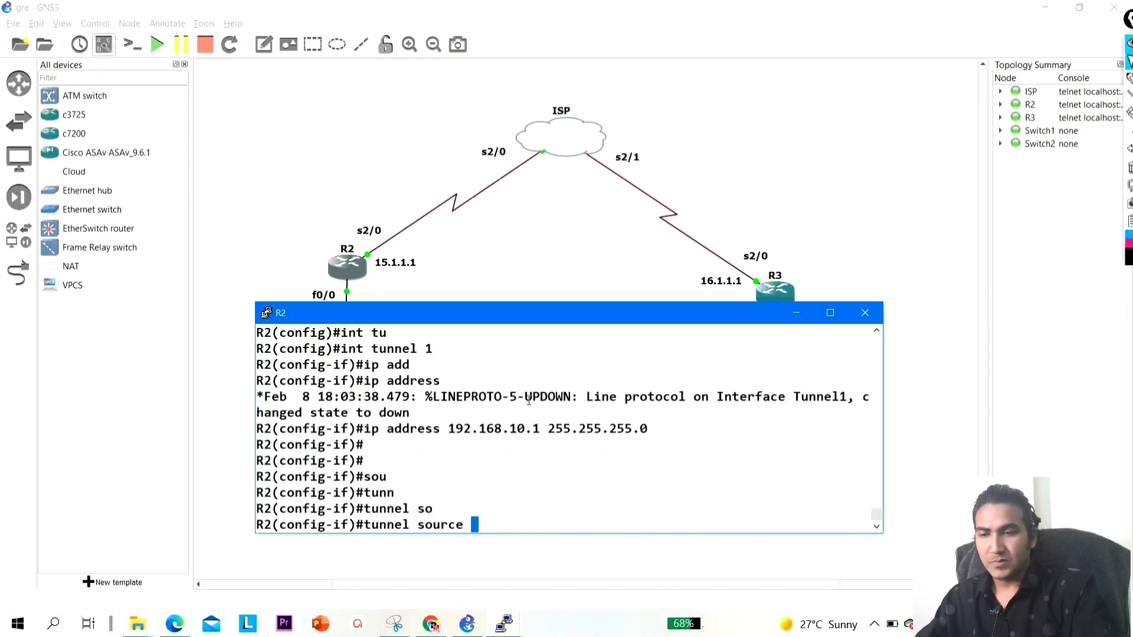
{"action": "type", "text": "15.1.1.1"}
{"action": "key", "text": "Return"}
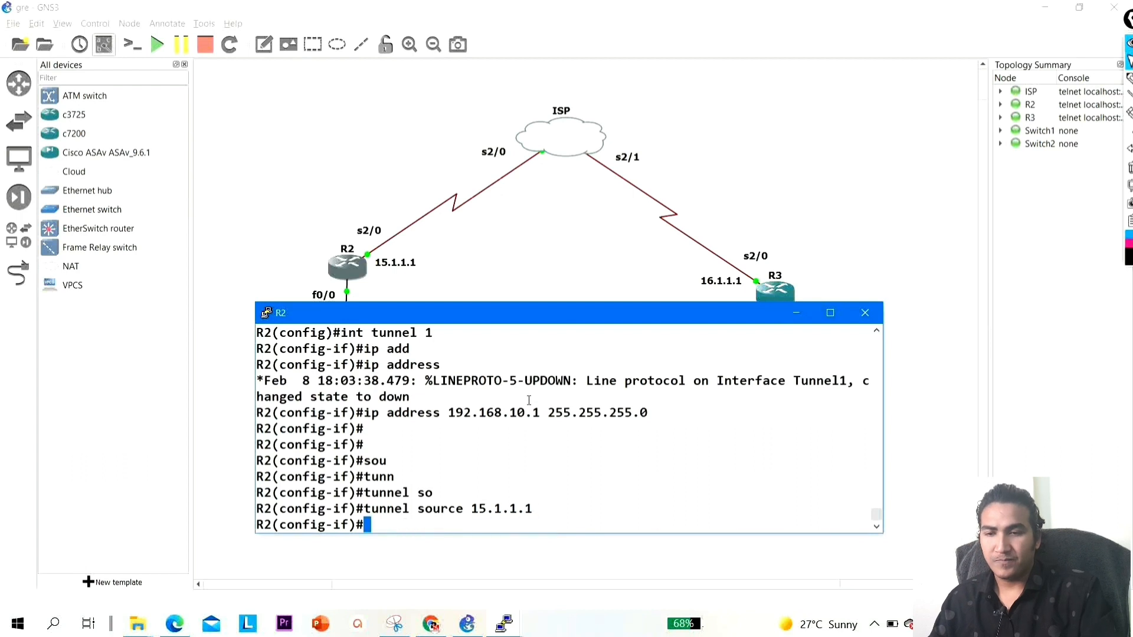
Set the tunnel destination of R2's tunnel 1 interface to 16.1.1.1
{"action": "type", "text": "tunn"}
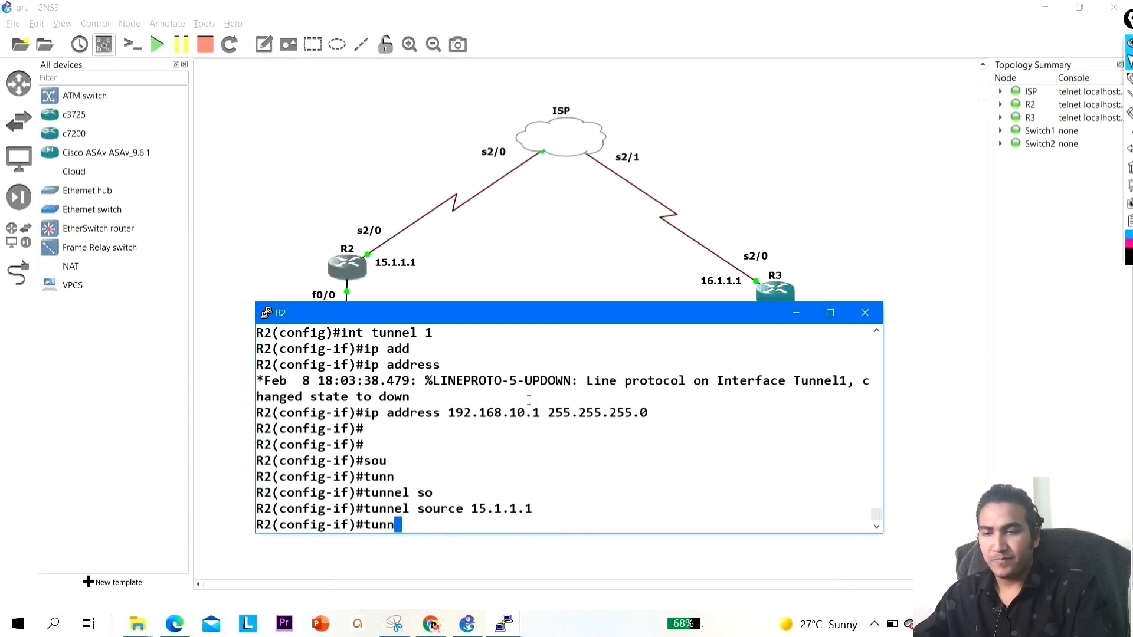
{"action": "key", "text": "Tab"}
{"action": "type", "text": "des"}
{"action": "key", "text": "Tab"}
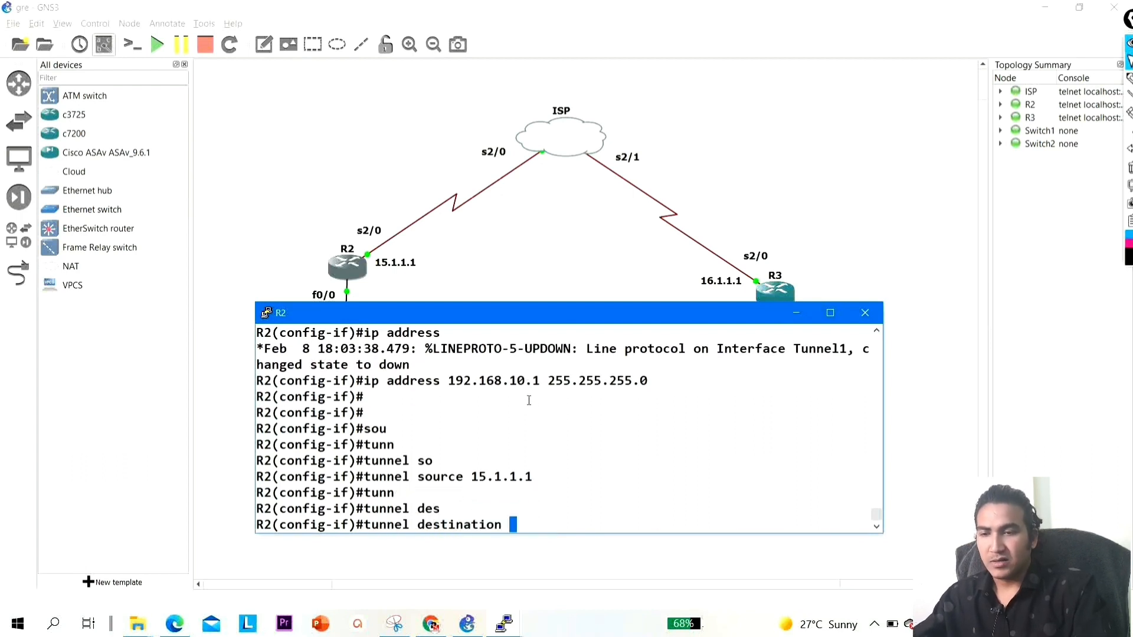
{"action": "type", "text": "16.1.1.1"}
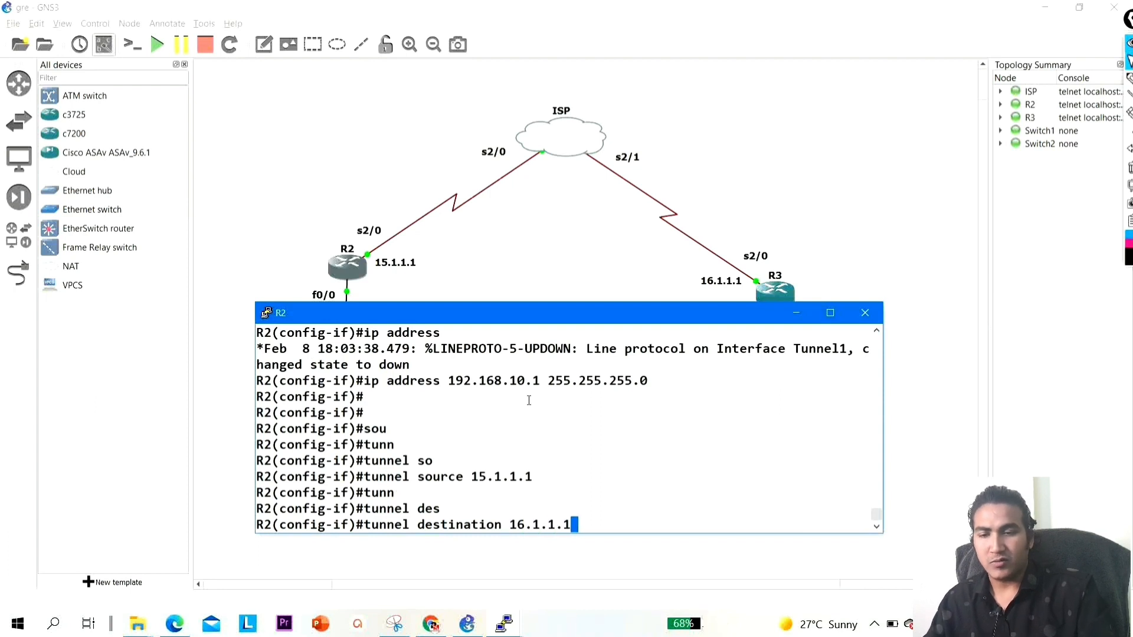
{"action": "key", "text": "Return"}
{"action": "key", "text": "Return"}
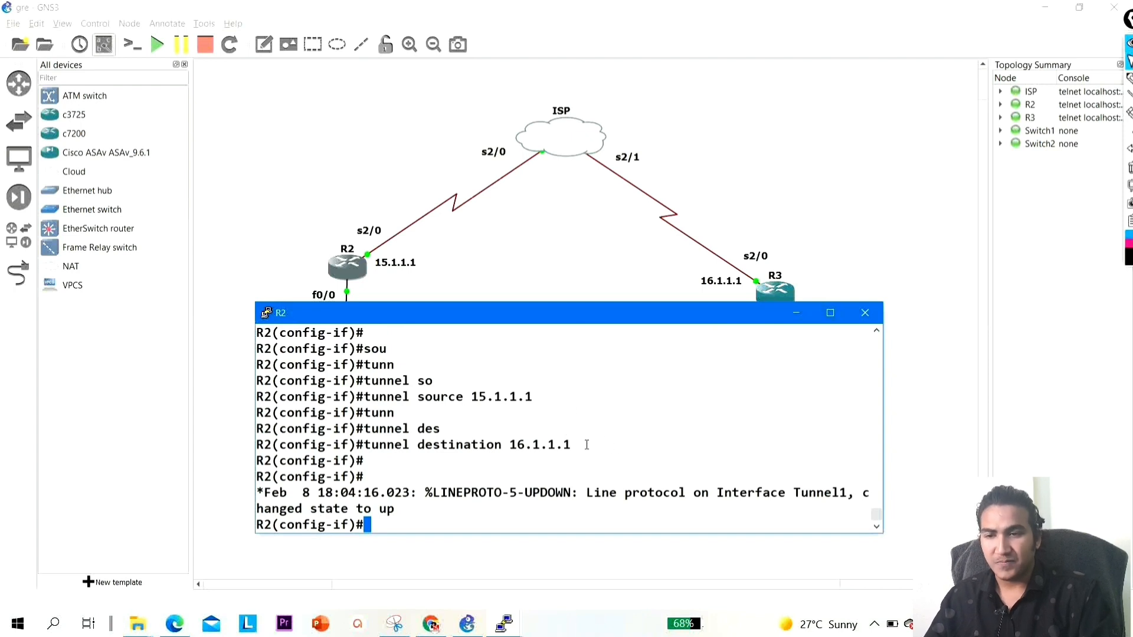
Open R3's console and enter global configuration mode from the terminal
{"action": "left_click", "coordinate": [778, 297]}
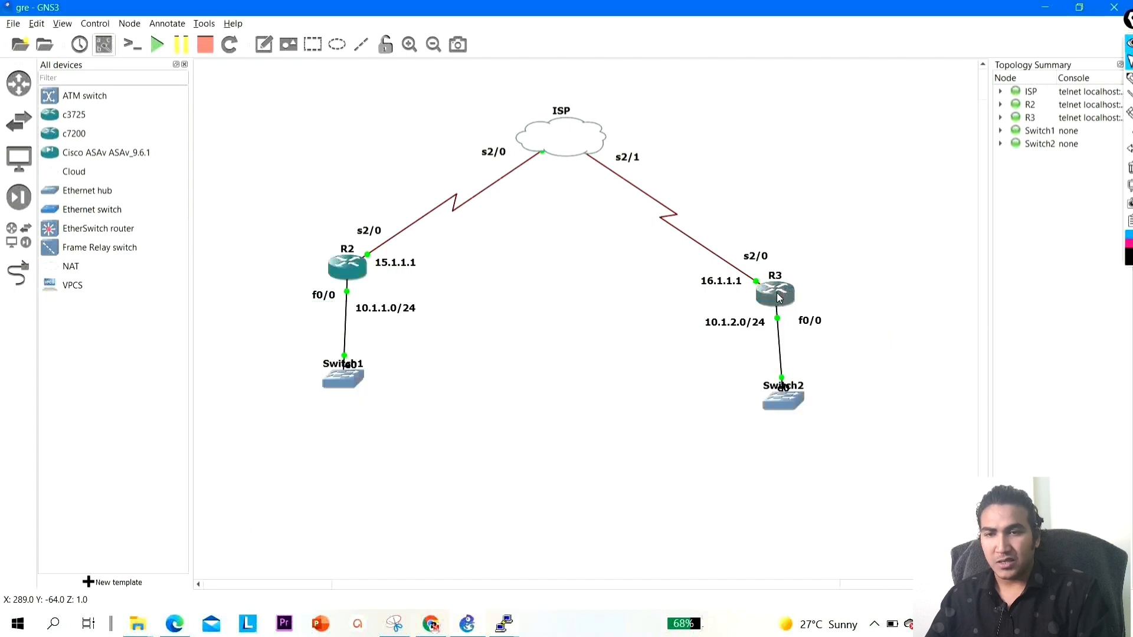
{"action": "double_click", "coordinate": [778, 297]}
{"action": "double_click", "coordinate": [432, 447]}
{"action": "key", "text": "ctrl+c"}
{"action": "key", "text": "Return"}
{"action": "key", "text": "Return"}
{"action": "key", "text": "Return"}
{"action": "type", "text": "conf"}
{"action": "key", "text": "Tab"}
{"action": "key", "text": "Return"}
{"action": "key", "text": "Return"}
{"action": "key", "text": "Return"}
{"action": "key", "text": "Return"}
Create tunnel interface 1 on R3 and enter its interface configuration
{"action": "type", "text": "int "}
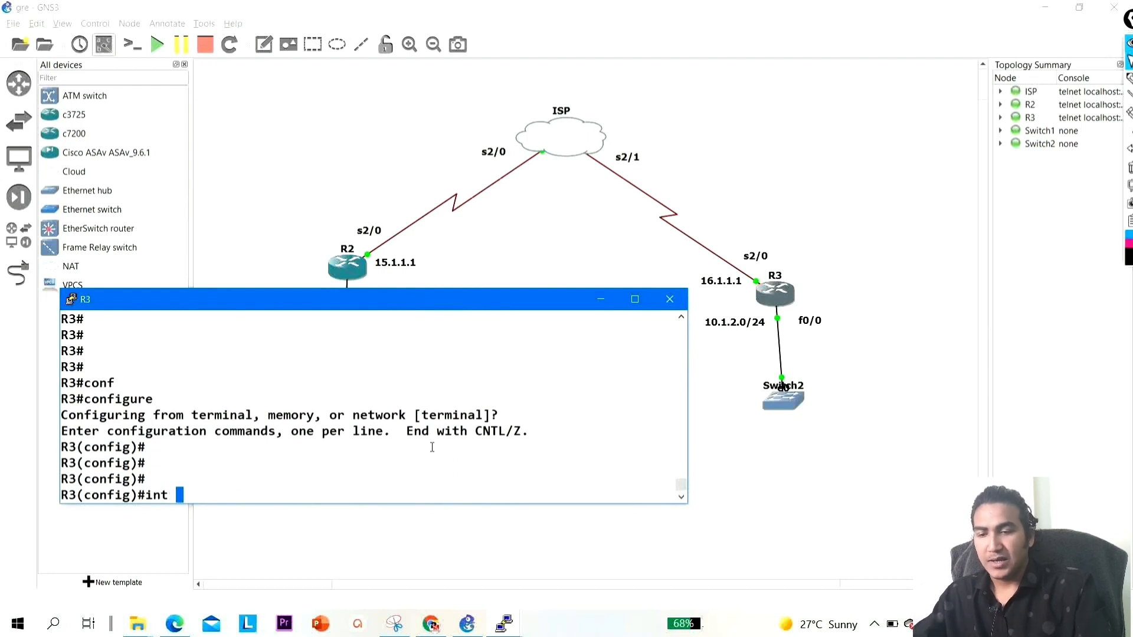
{"action": "type", "text": "tu"}
{"action": "key", "text": "Tab"}
{"action": "type", "text": "1"}
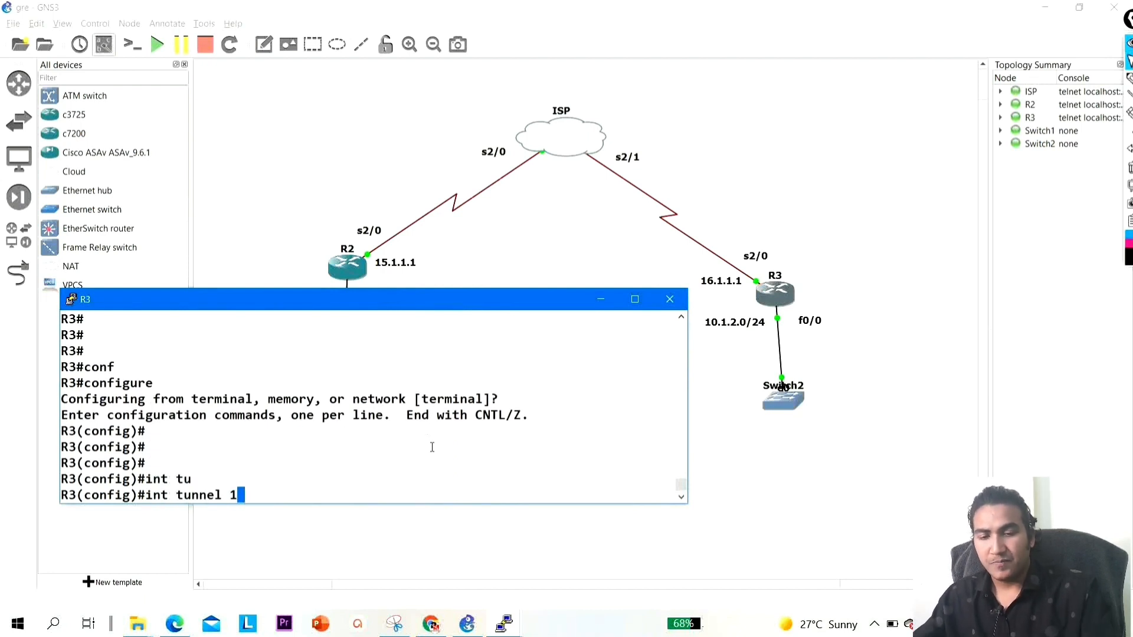
{"action": "key", "text": "Return"}
Assign IP address 192.168.10.2 with mask 255.255.255.0 to R3's tunnel 1 interface
{"action": "type", "text": "ip add"}
{"action": "key", "text": "Tab"}
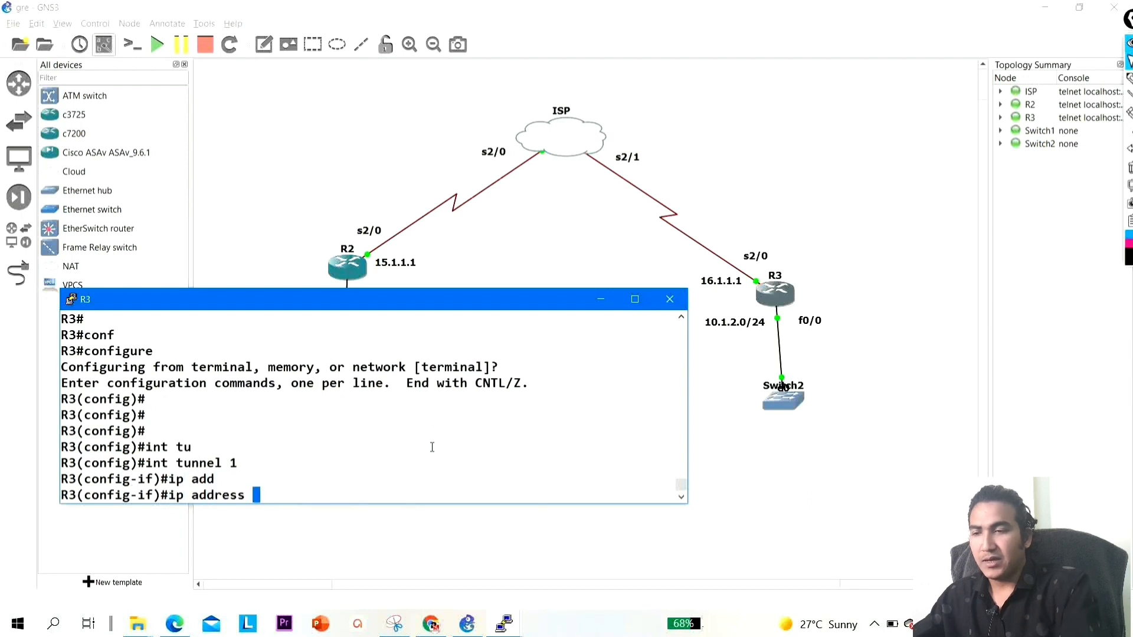
{"action": "type", "text": "192.16"}
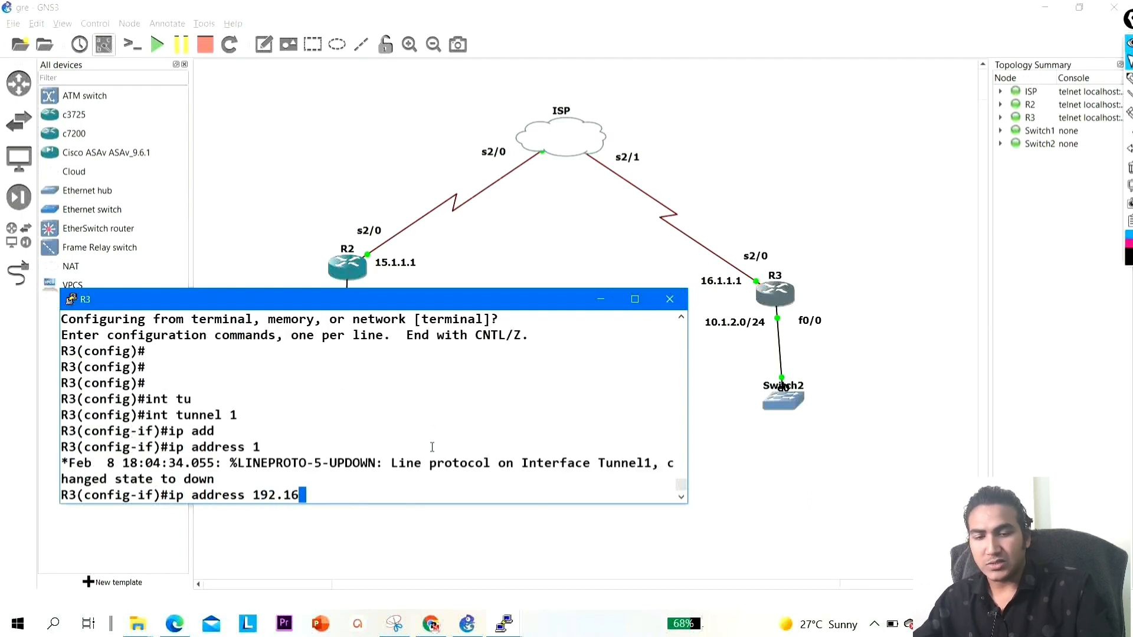
{"action": "type", "text": "8.10."}
{"action": "key", "text": "Return"}
{"action": "key", "text": "Up"}
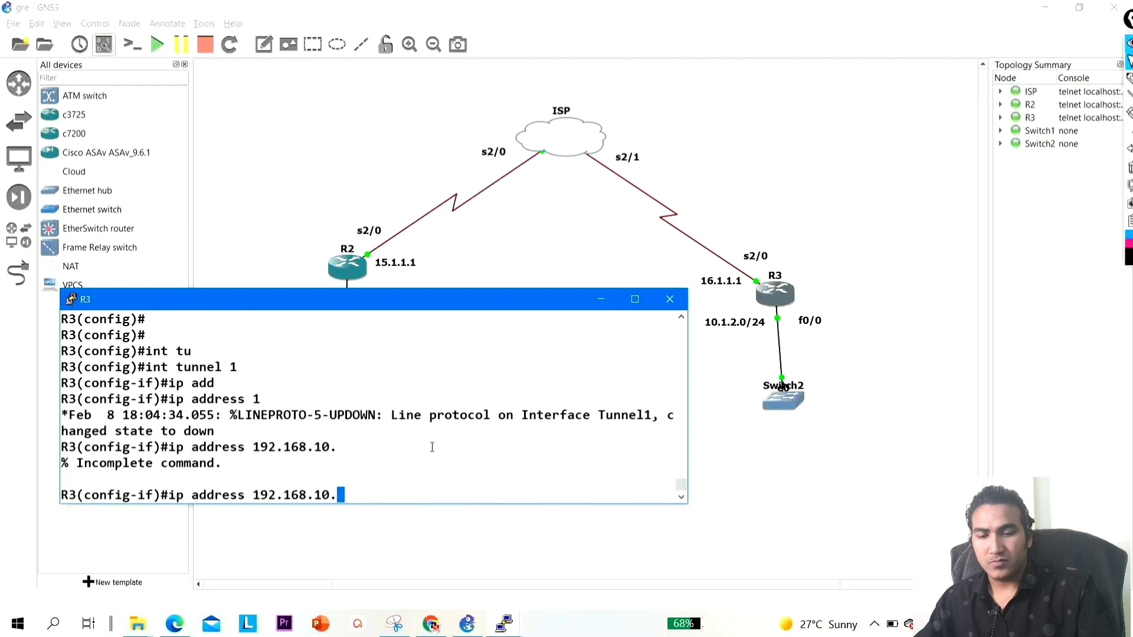
{"action": "type", "text": "2 255"}
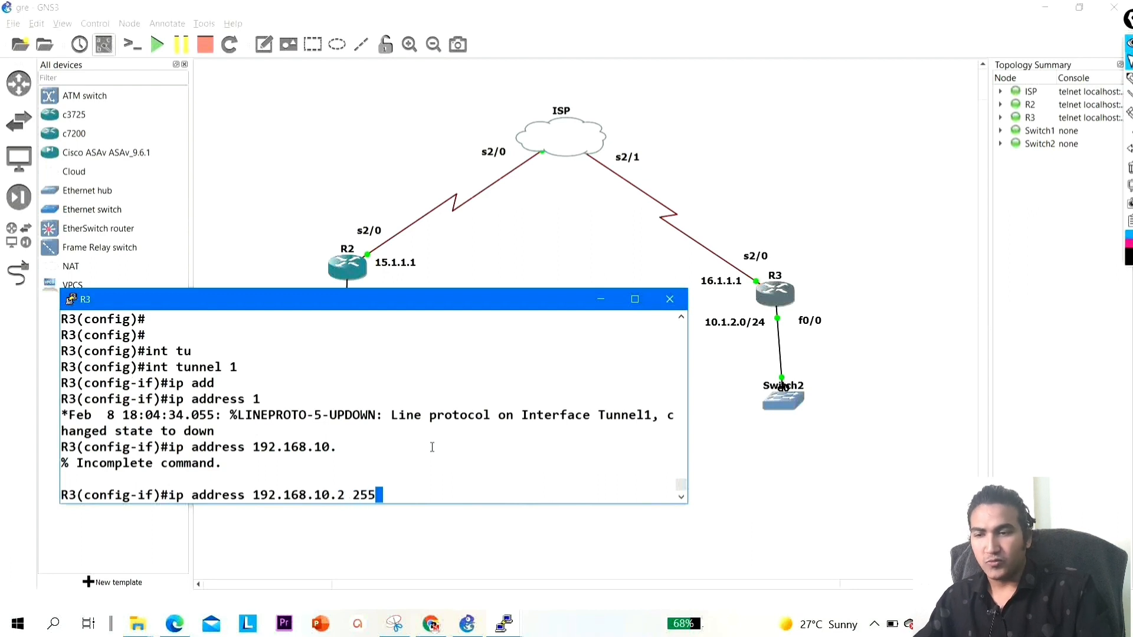
{"action": "type", "text": ".255.255.0"}
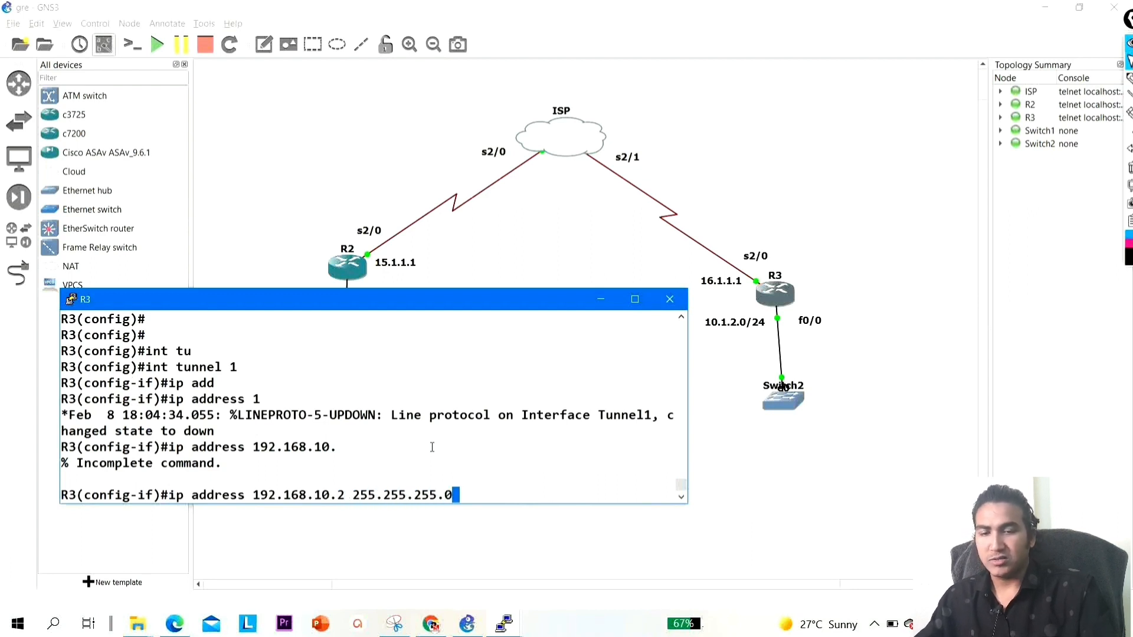
{"action": "key", "text": "Return"}
Set the tunnel source of R3's tunnel 1 interface to 16.1.1.1
{"action": "type", "text": "tun"}
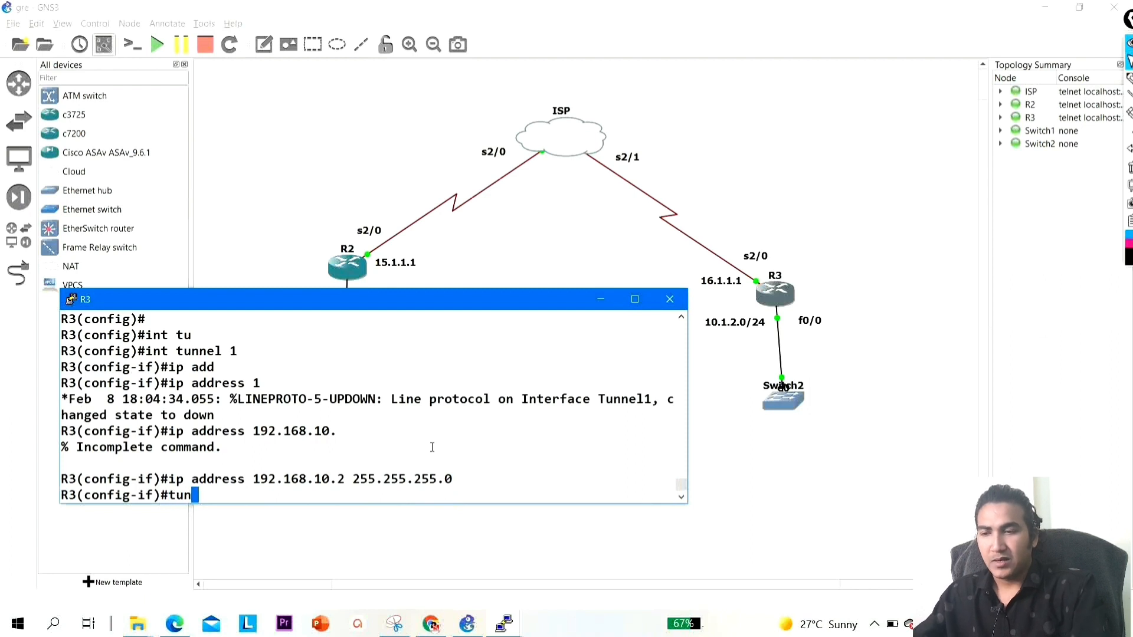
{"action": "key", "text": "Tab"}
{"action": "type", "text": "so"}
{"action": "key", "text": "Tab"}
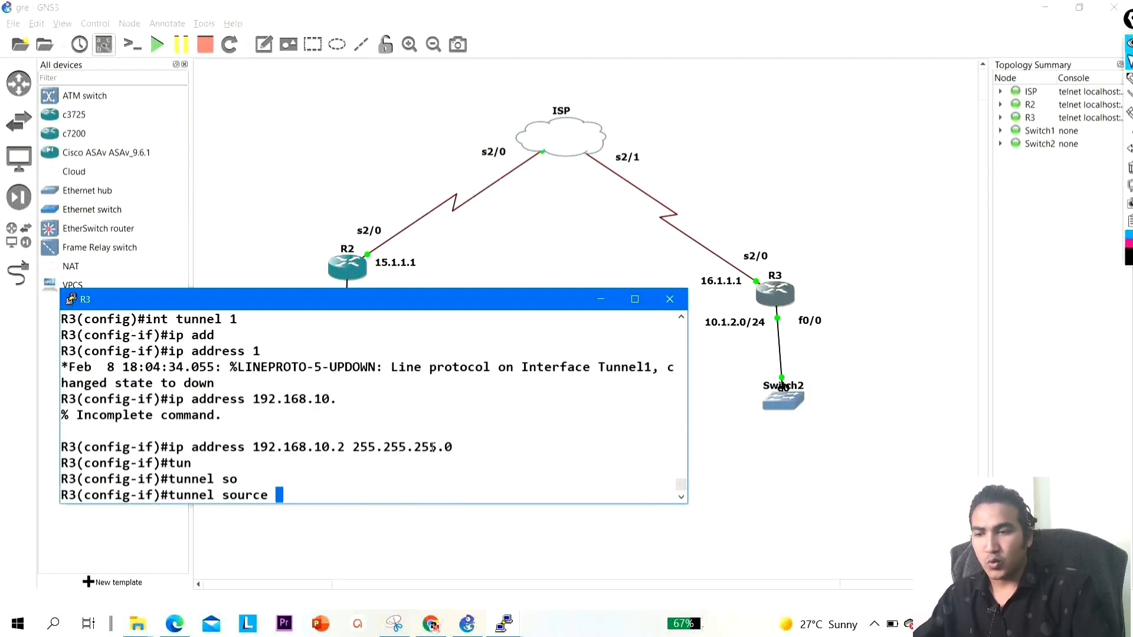
{"action": "type", "text": "16.1."}
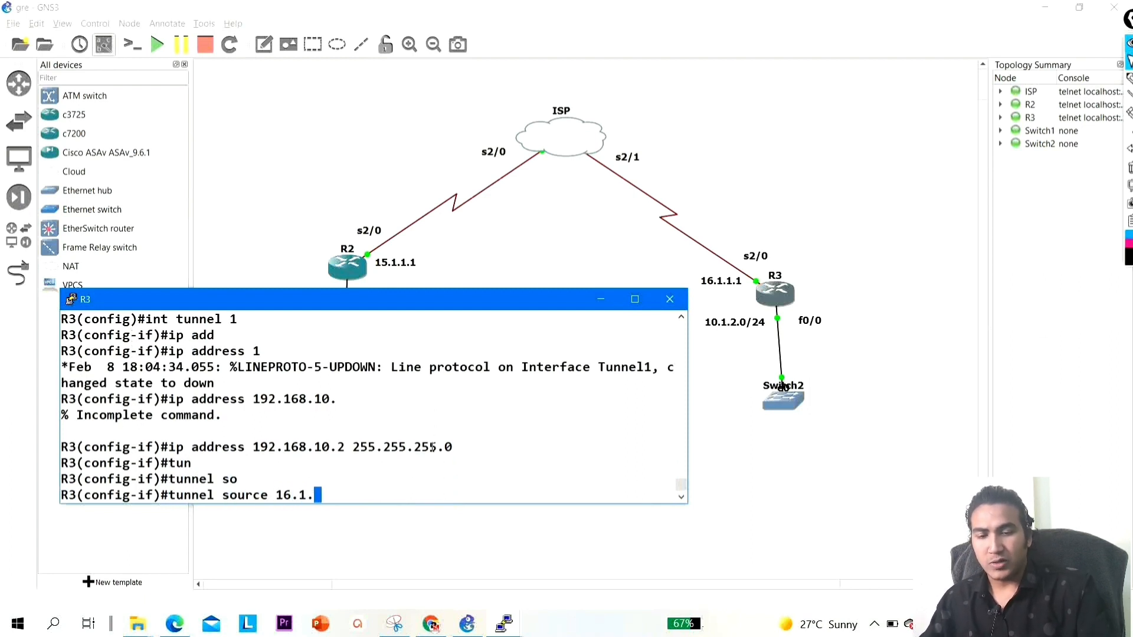
{"action": "type", "text": "1.1"}
{"action": "key", "text": "Return"}
Set the tunnel destination of R3's tunnel 1 interface to 15.1.1.1
{"action": "type", "text": "tun"}
{"action": "key", "text": "Tab"}
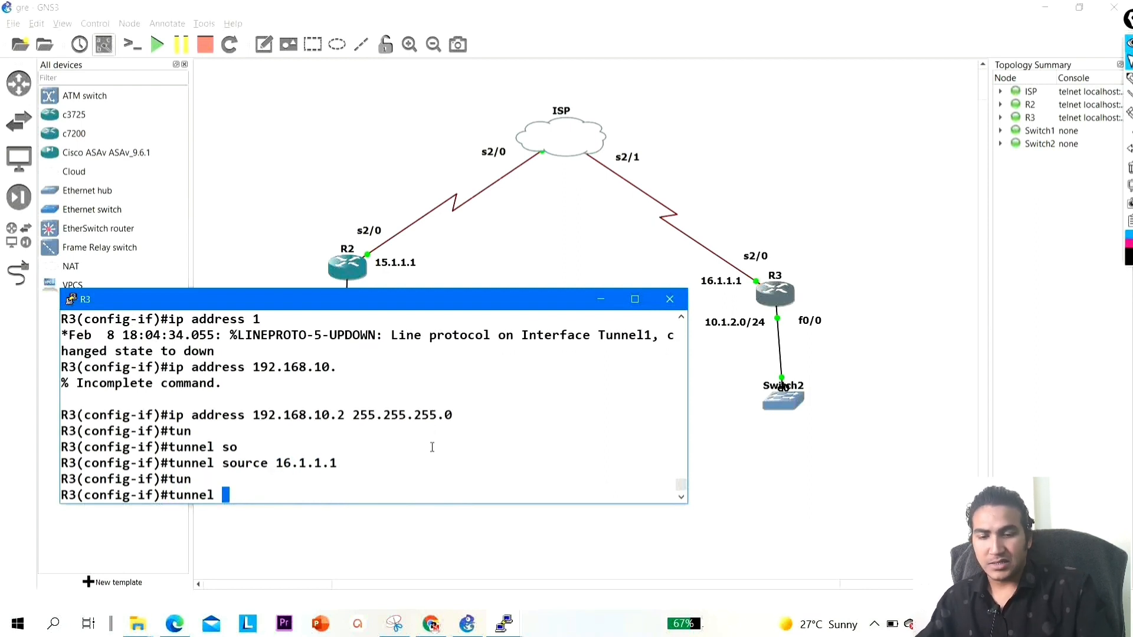
{"action": "type", "text": "des"}
{"action": "key", "text": "Tab"}
{"action": "type", "text": "15.1.1.1"}
{"action": "key", "text": "Return"}
{"action": "key", "text": "Return"}
{"action": "key", "text": "Return"}
{"action": "key", "text": "Return"}
{"action": "key", "text": "Return"}
Exit interface and global configuration on R3 back to privileged EXEC mode
{"action": "type", "text": "exi"}
{"action": "key", "text": "Return"}
{"action": "key", "text": "Return"}
{"action": "key", "text": "Return"}
{"action": "key", "text": "Return"}
{"action": "type", "text": "exi"}
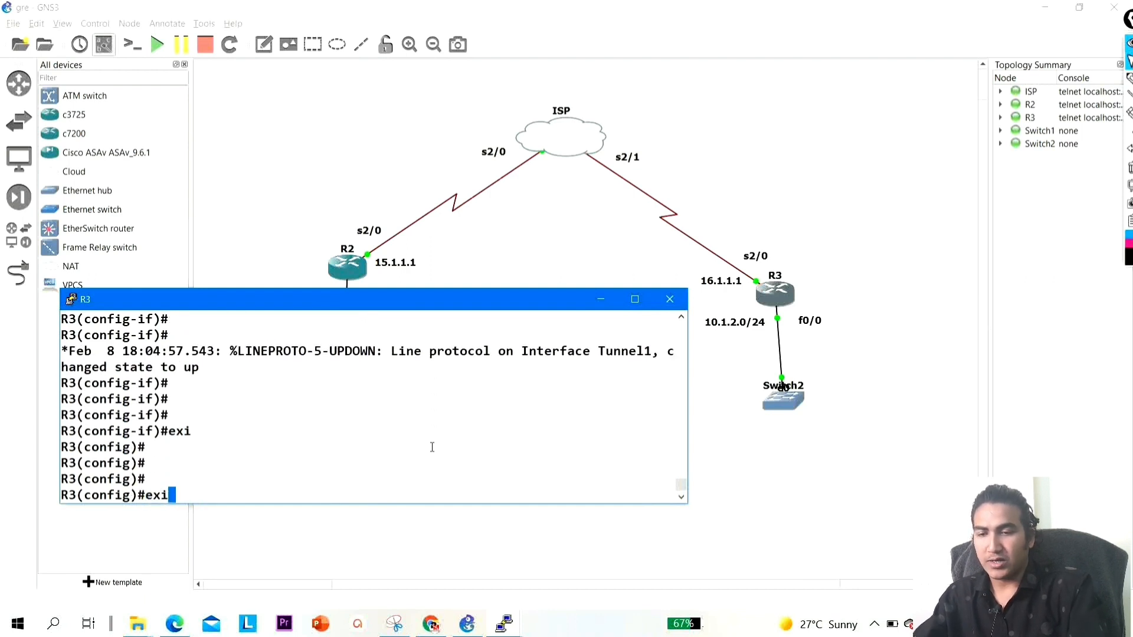
{"action": "key", "text": "Return"}
{"action": "key", "text": "Return"}
{"action": "key", "text": "Return"}
{"action": "key", "text": "Return"}
Display R3's IP routing table
{"action": "type", "text": "sh"}
{"action": "key", "text": "Return"}
{"action": "type", "text": "show ipp"}
{"action": "key", "text": "BackSpace"}
{"action": "type", "text": "ro"}
{"action": "key", "text": "Tab"}
{"action": "key", "text": "Return"}
{"action": "key", "text": "Return"}
{"action": "key", "text": "Return"}
{"action": "key", "text": "Return"}
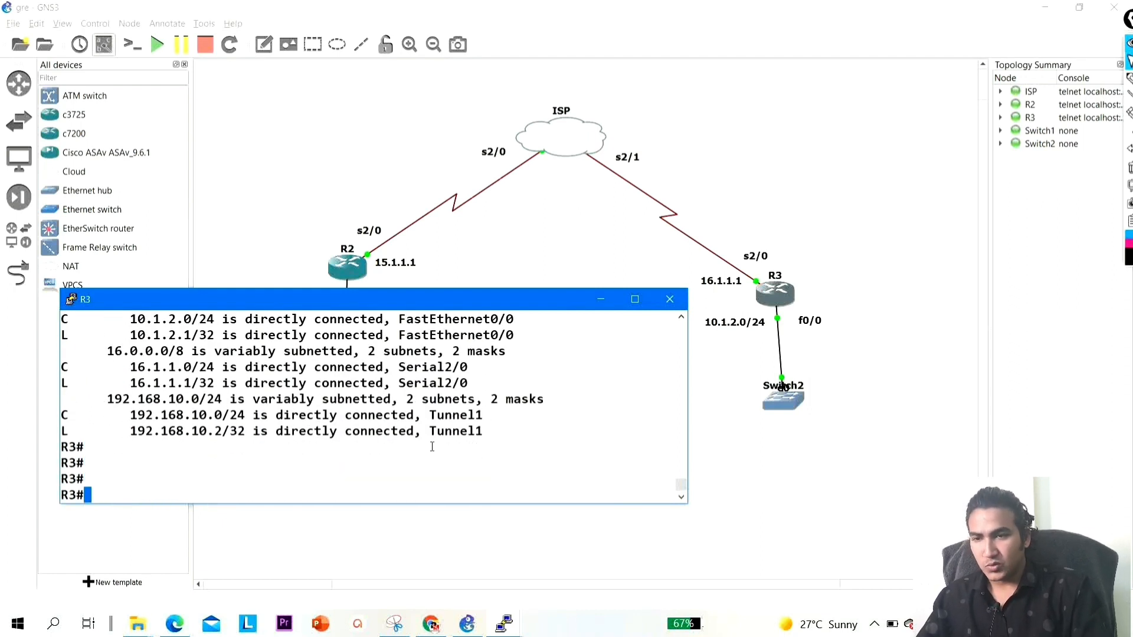
Examine the Tunnel1 entries for network 192.168.10.0/24 in R3's routing table and clear the stray text from the prompt
{"action": "right_click", "coordinate": [338, 369]}
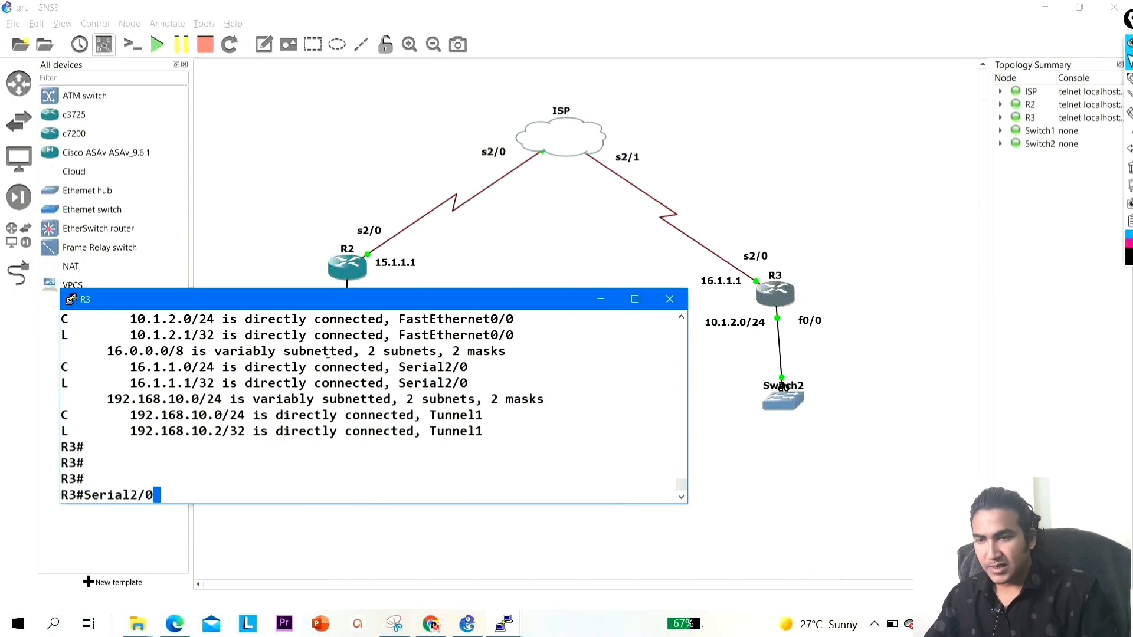
{"action": "left_click_drag", "start_coordinate": [98, 397], "coordinate": [515, 414]}
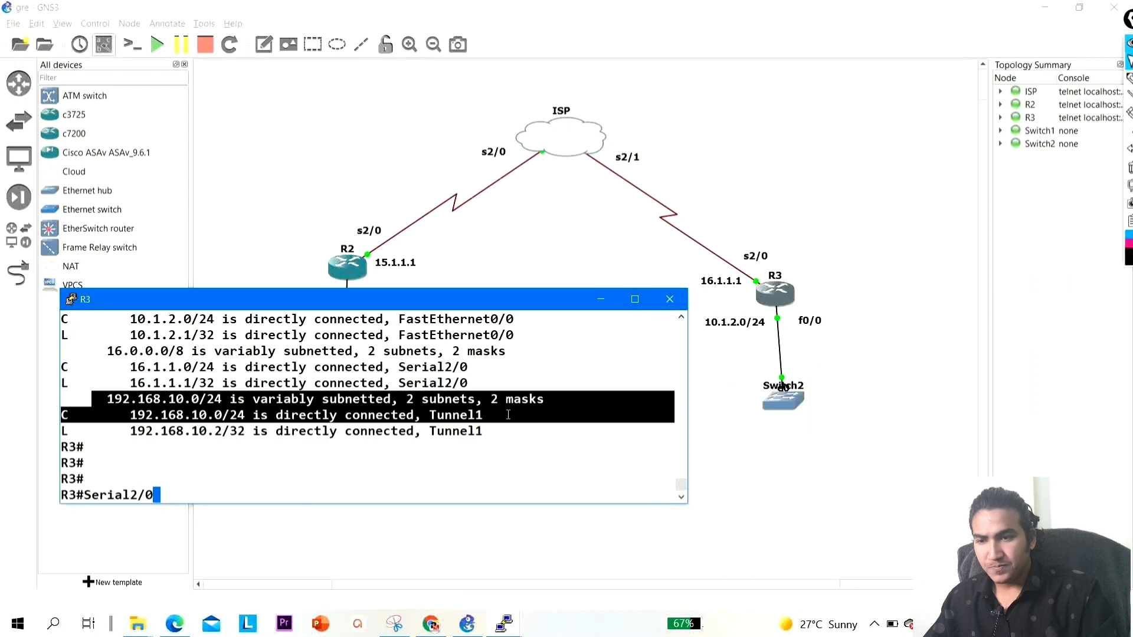
{"action": "left_click", "coordinate": [502, 458]}
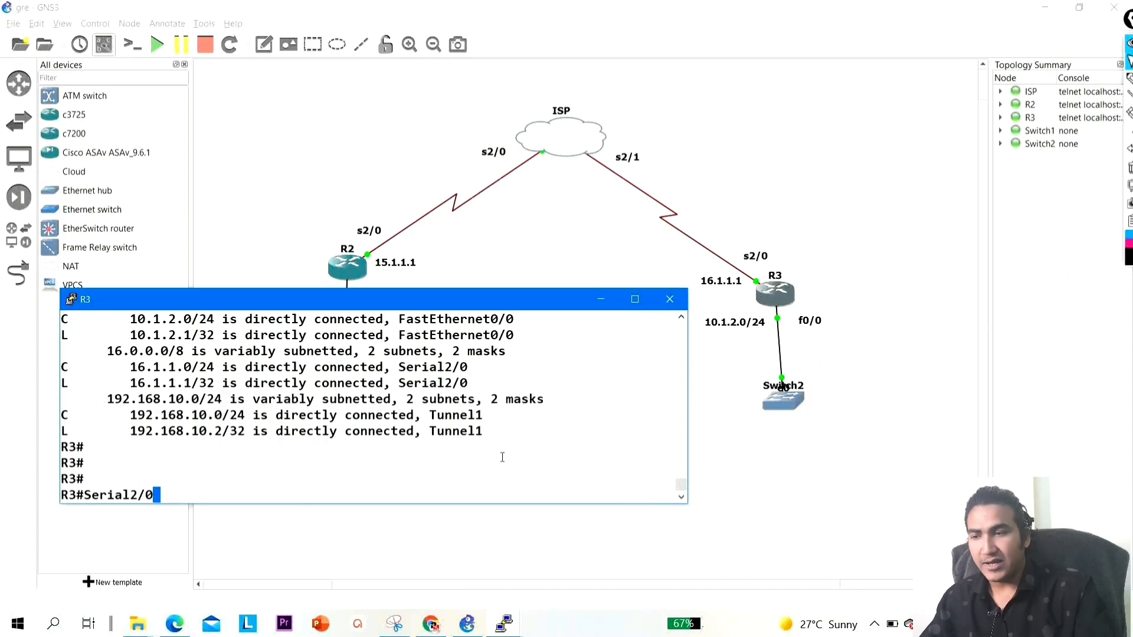
{"action": "key", "text": "BackSpace"}
{"action": "key", "text": "BackSpace"}
{"action": "key", "text": "BackSpace"}
{"action": "key", "text": "BackSpace"}
{"action": "key", "text": "BackSpace"}
{"action": "key", "text": "BackSpace"}
{"action": "key", "text": "BackSpace"}
{"action": "key", "text": "BackSpace"}
{"action": "key", "text": "BackSpace"}
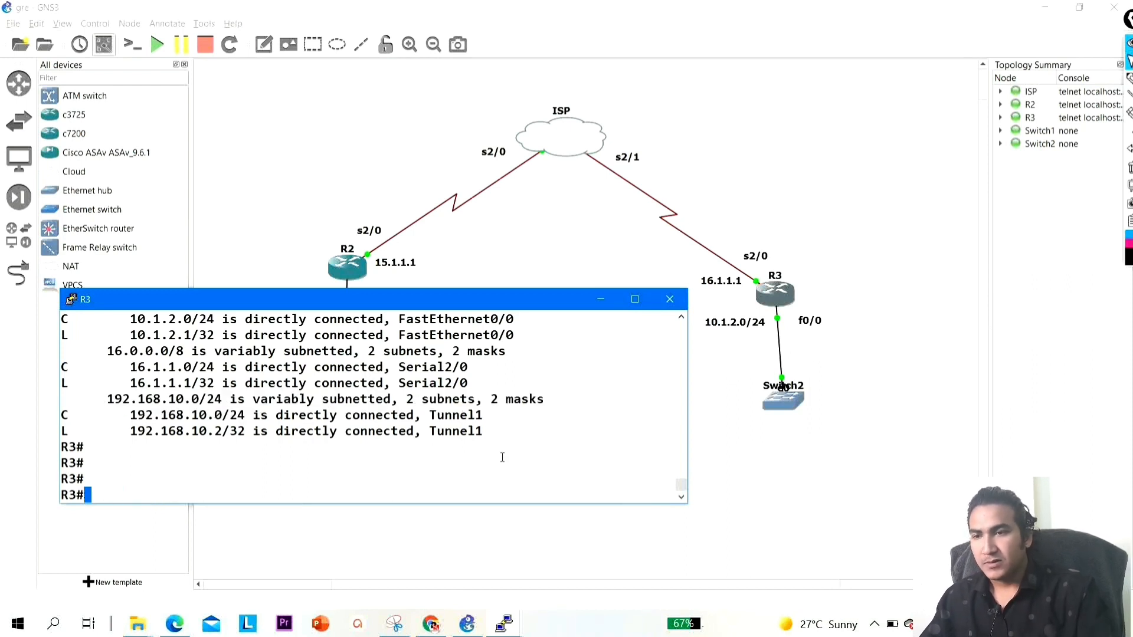
Start a Cisco HDLC packet capture in Wireshark on the serial link between R2 and ISP, then return to the topology
{"action": "left_click", "coordinate": [465, 205]}
{"action": "right_click", "coordinate": [464, 204]}
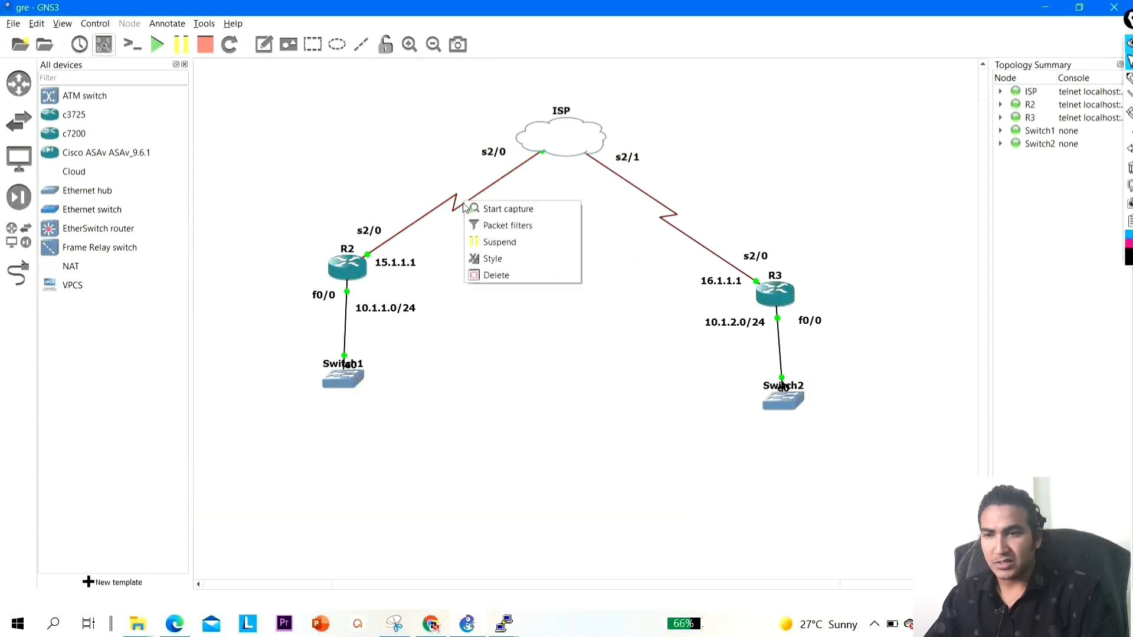
{"action": "left_click", "coordinate": [504, 210]}
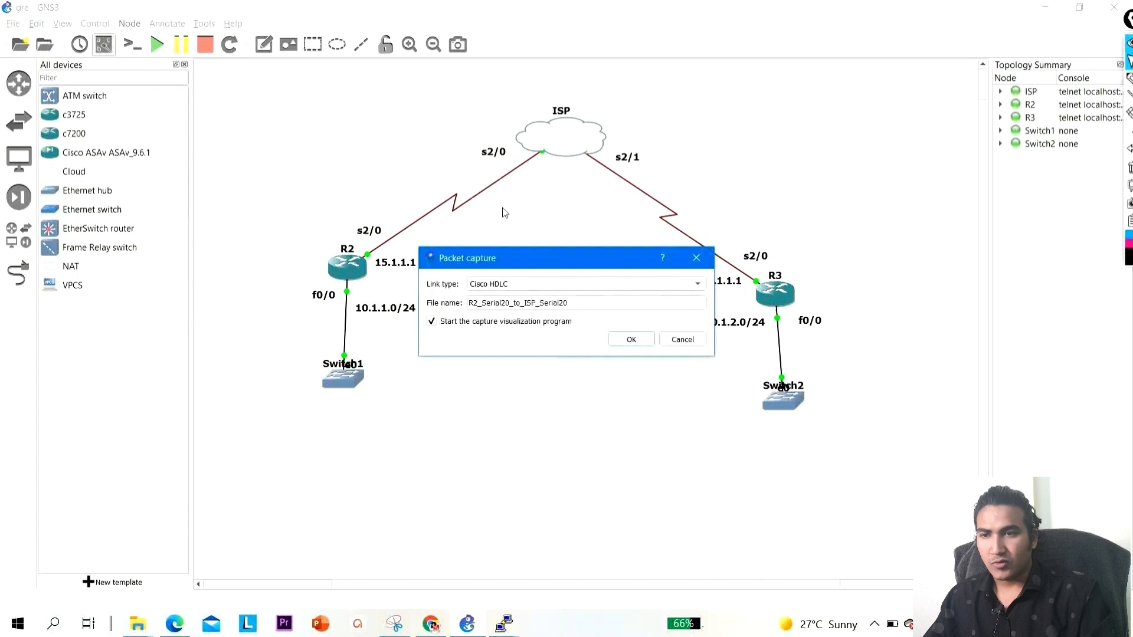
{"action": "key", "text": "Return"}
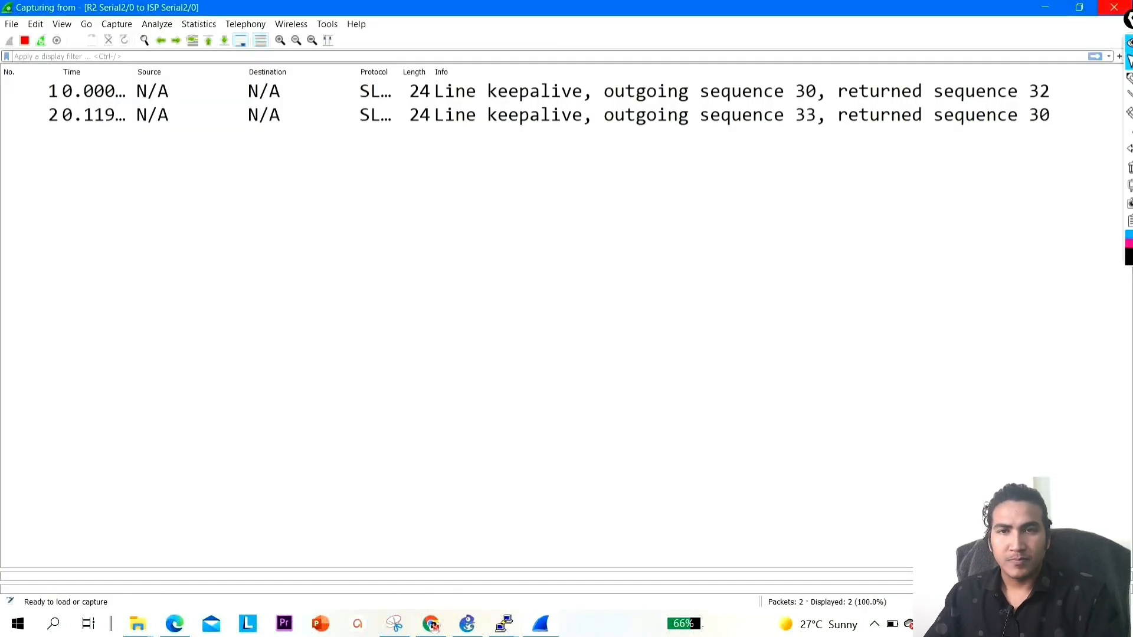
{"action": "left_click", "coordinate": [1045, 7]}
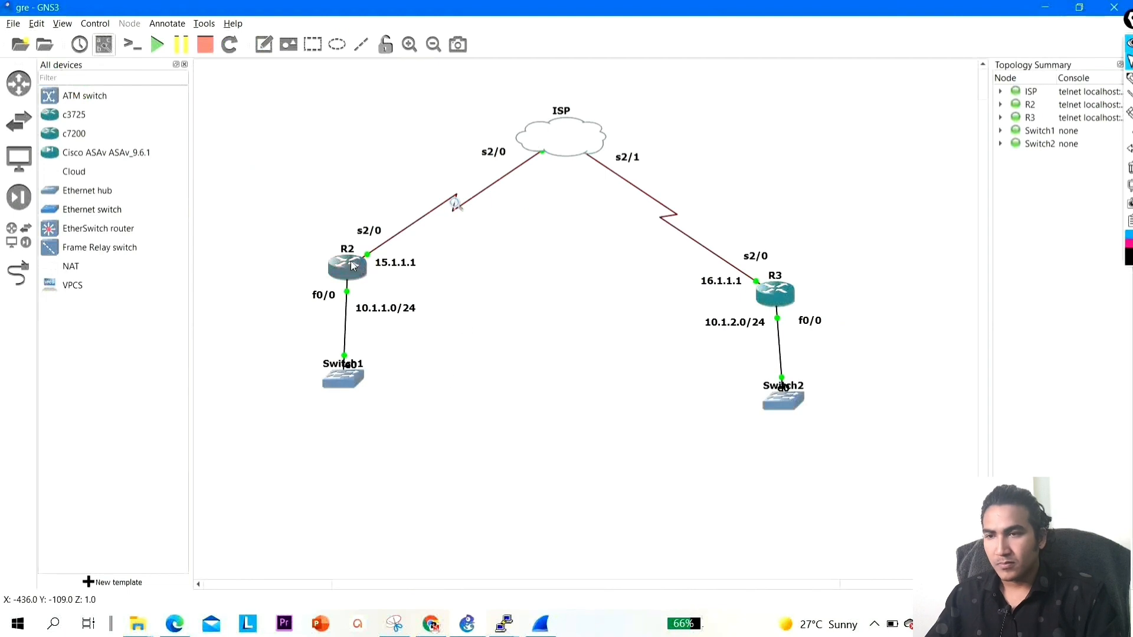
Bring up R2's console and exit interface and global configuration back to privileged EXEC mode
{"action": "double_click", "coordinate": [350, 264]}
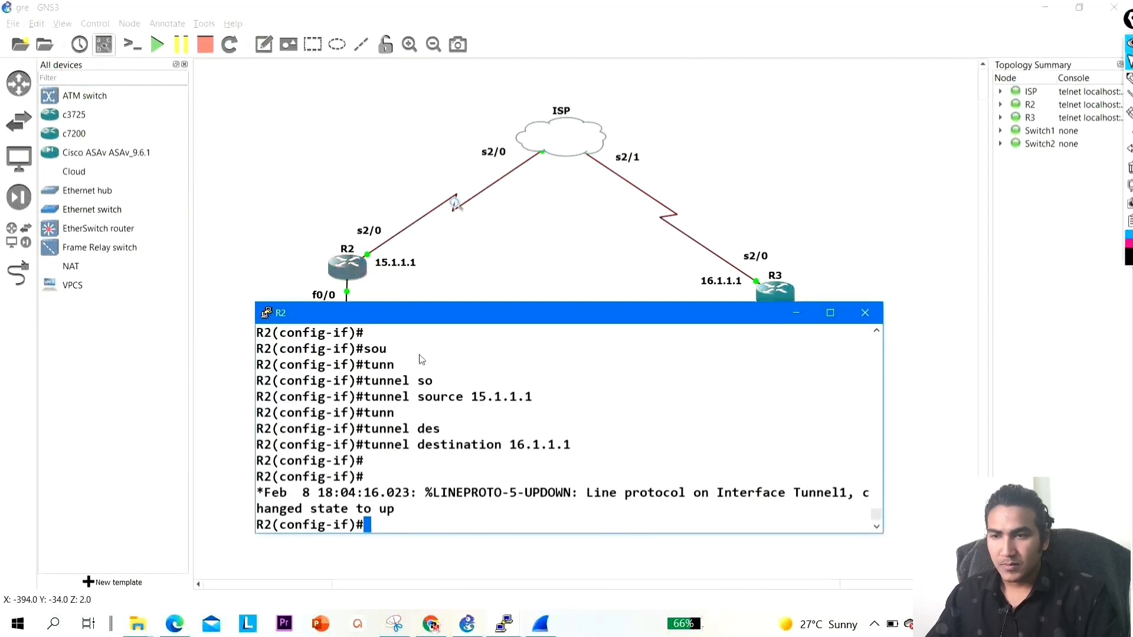
{"action": "key", "text": "Return"}
{"action": "key", "text": "Return"}
{"action": "key", "text": "Return"}
{"action": "key", "text": "Return"}
{"action": "key", "text": "Return"}
{"action": "key", "text": "Return"}
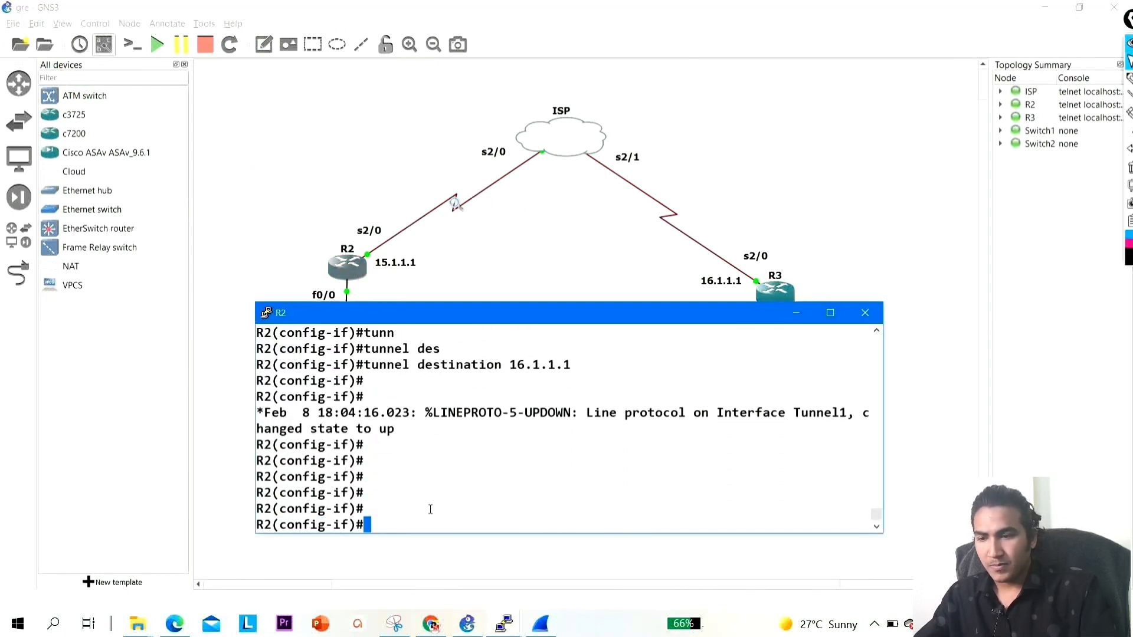
{"action": "type", "text": "exi"}
{"action": "key", "text": "Return"}
{"action": "key", "text": "Return"}
{"action": "key", "text": "Return"}
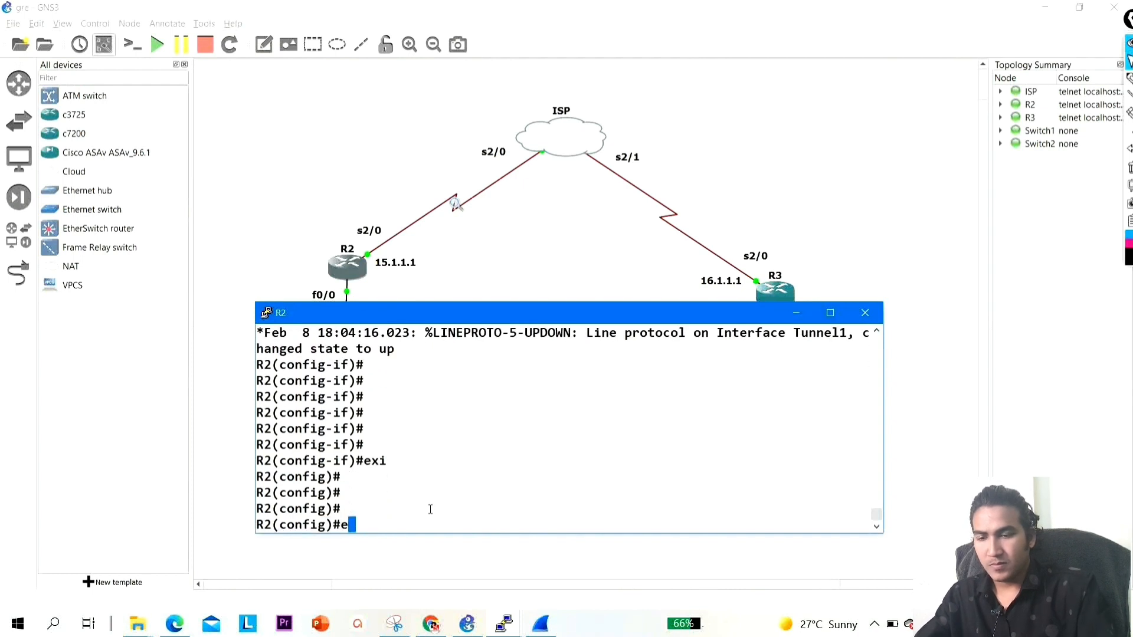
{"action": "type", "text": "exi"}
{"action": "key", "text": "Return"}
{"action": "key", "text": "Return"}
{"action": "key", "text": "Return"}
Ping R3's tunnel address 192.168.10.2 from R2
{"action": "type", "text": "ping "}
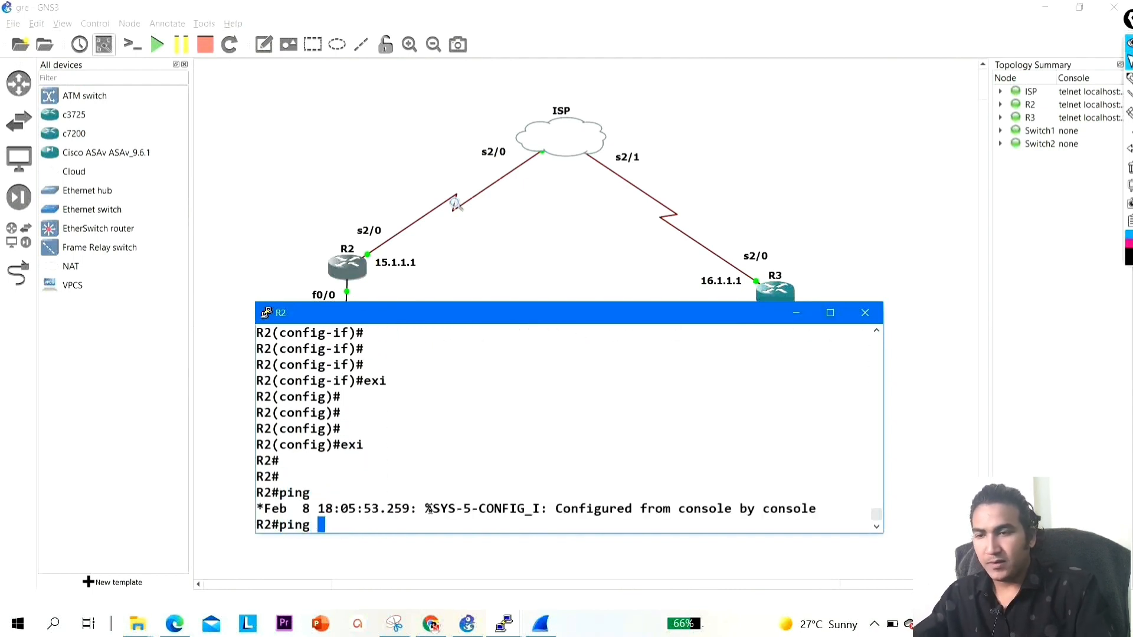
{"action": "type", "text": "19"}
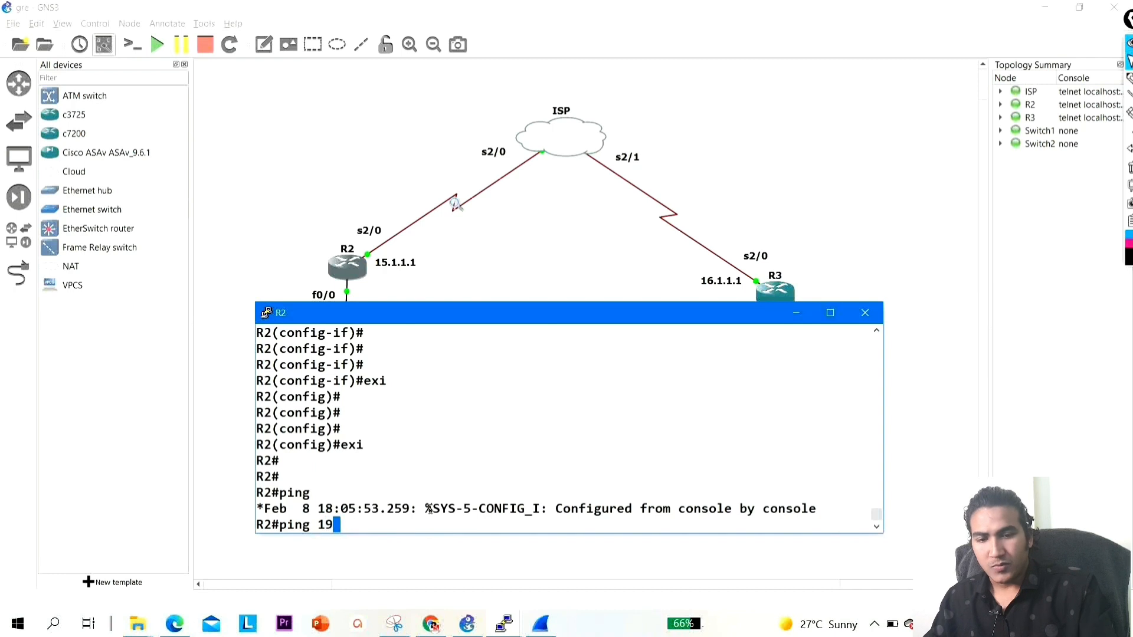
{"action": "type", "text": "2.168.10.2"}
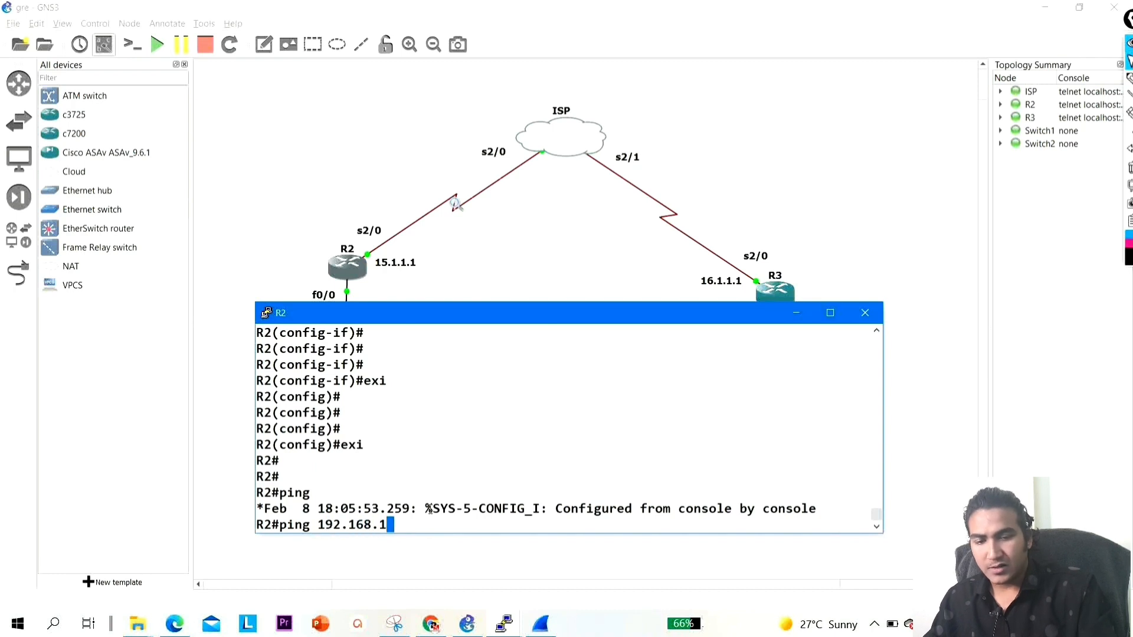
{"action": "key", "text": "Return"}
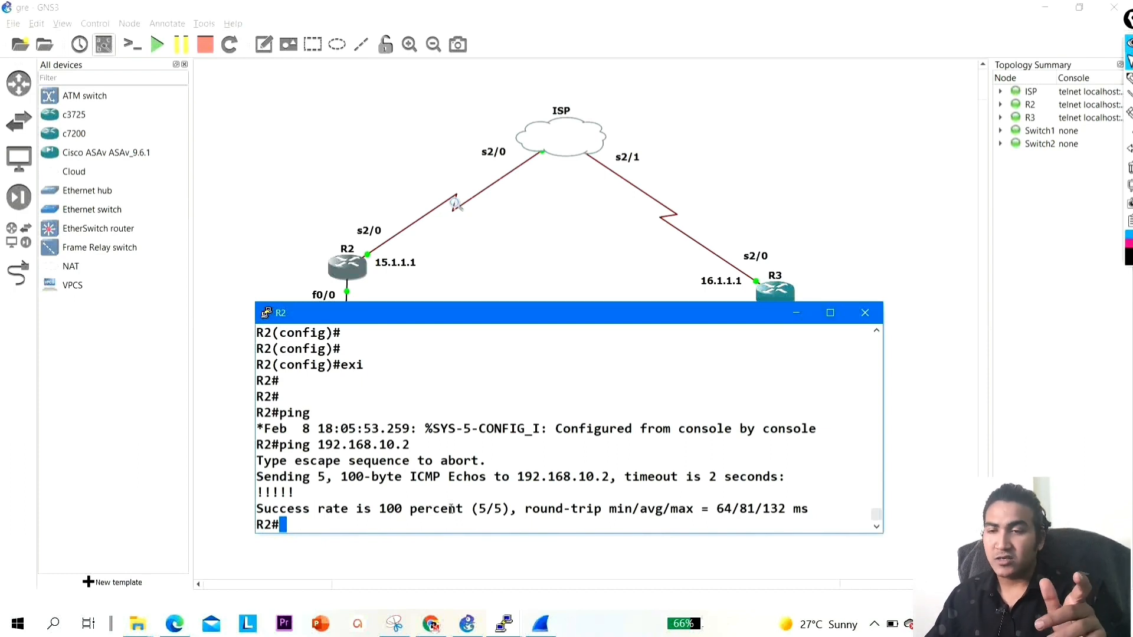
Switch to the Wireshark capture and open the details of the first ping request, packet 7
{"action": "left_click", "coordinate": [540, 625]}
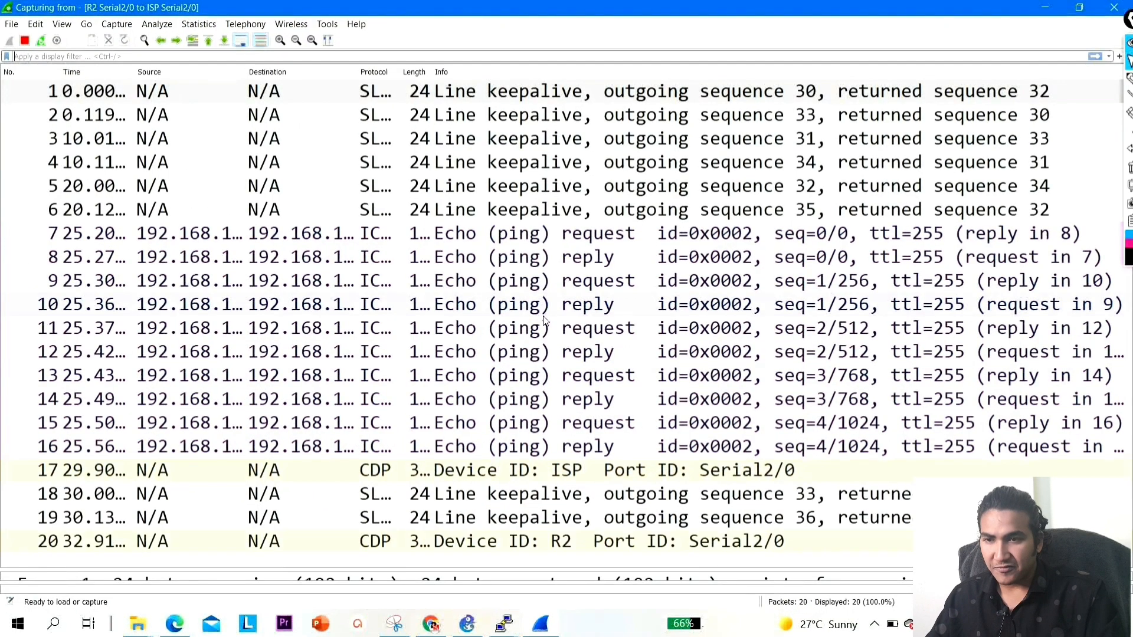
{"action": "left_click", "coordinate": [480, 242]}
{"action": "double_click", "coordinate": [345, 235]}
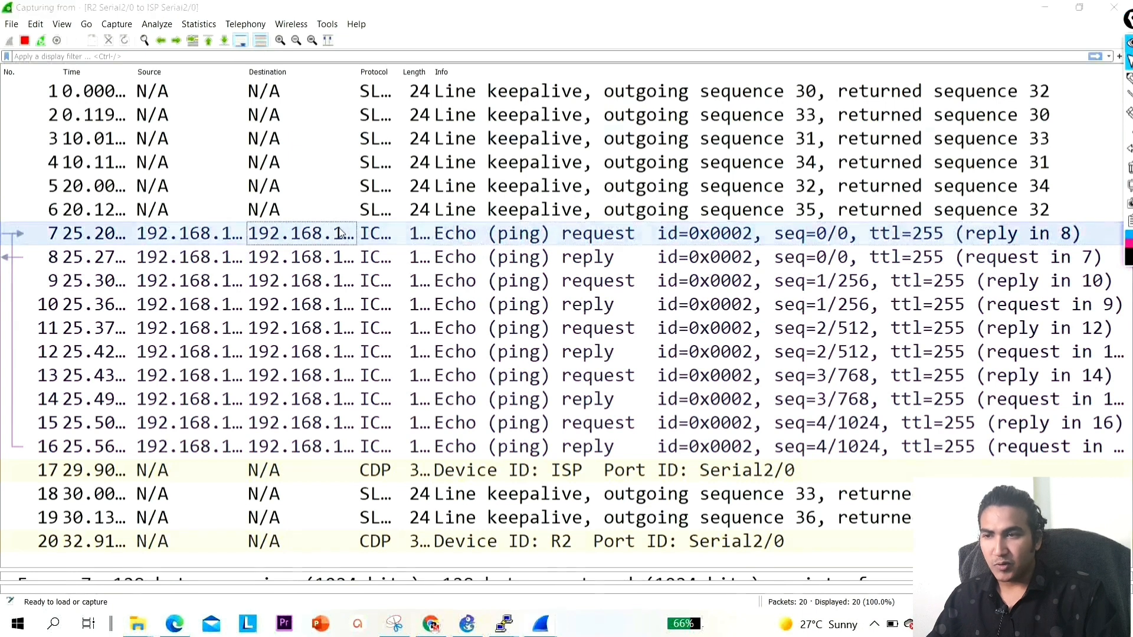
Collapse the byte view in packet 7's details so that its protocol layers fill the window
{"action": "left_click", "coordinate": [281, 352]}
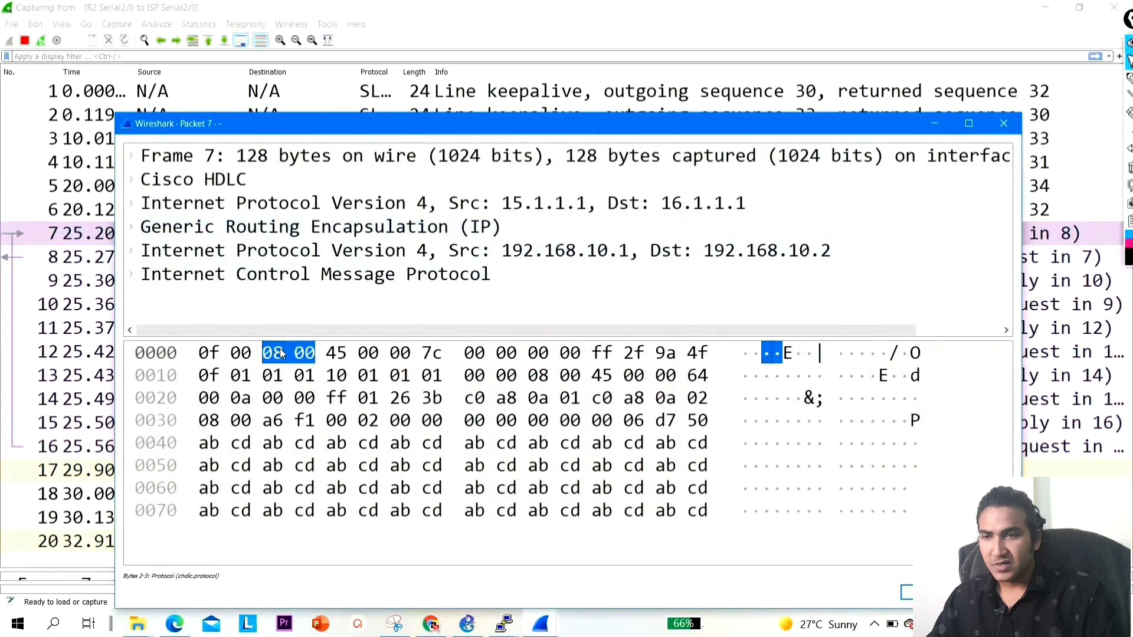
{"action": "left_click", "coordinate": [212, 281]}
{"action": "left_click", "coordinate": [475, 375]}
{"action": "left_click", "coordinate": [474, 353]}
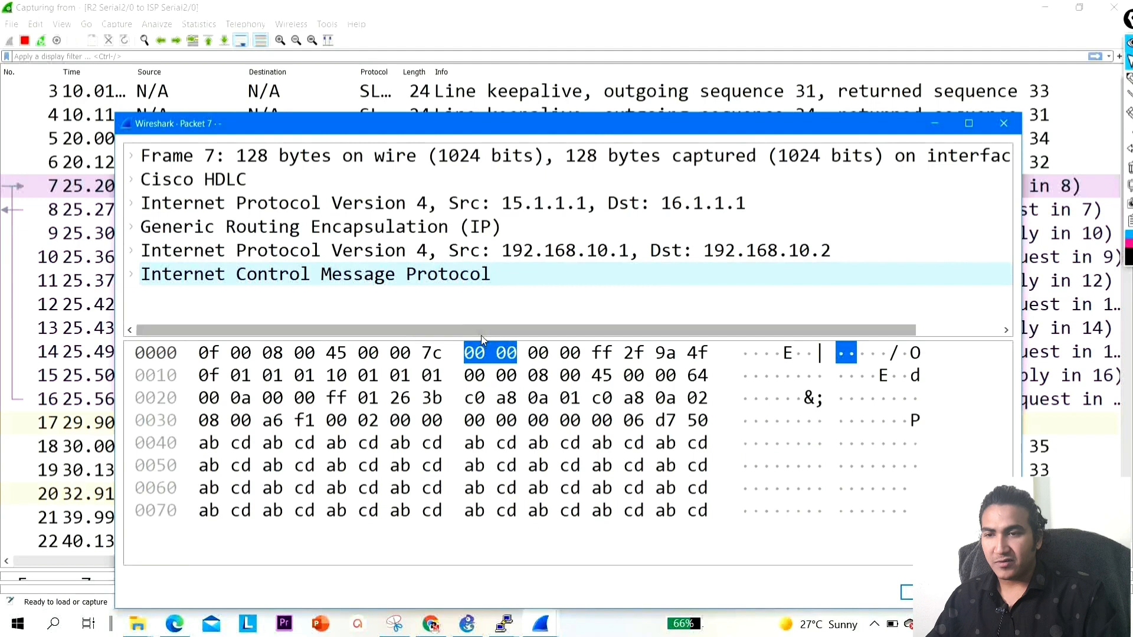
{"action": "left_click_drag", "start_coordinate": [482, 337], "coordinate": [507, 626]}
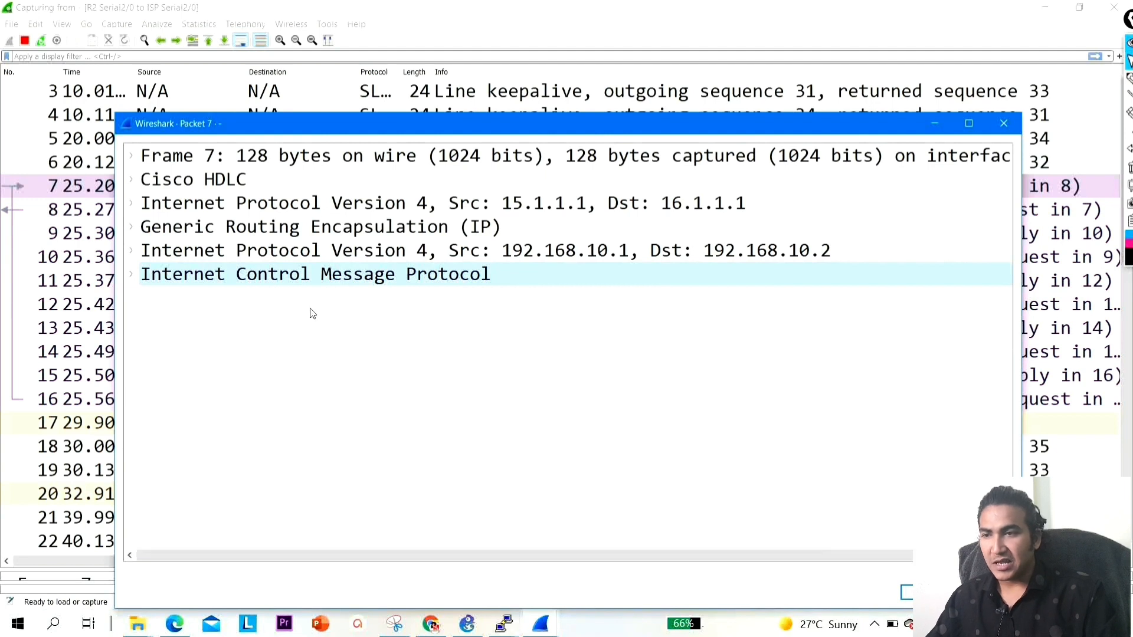
Examine packet 7's encapsulation layers: the inner IPv4 header, ICMP, Generic Routing Encapsulation and the outer IPv4 header
{"action": "left_click", "coordinate": [488, 251]}
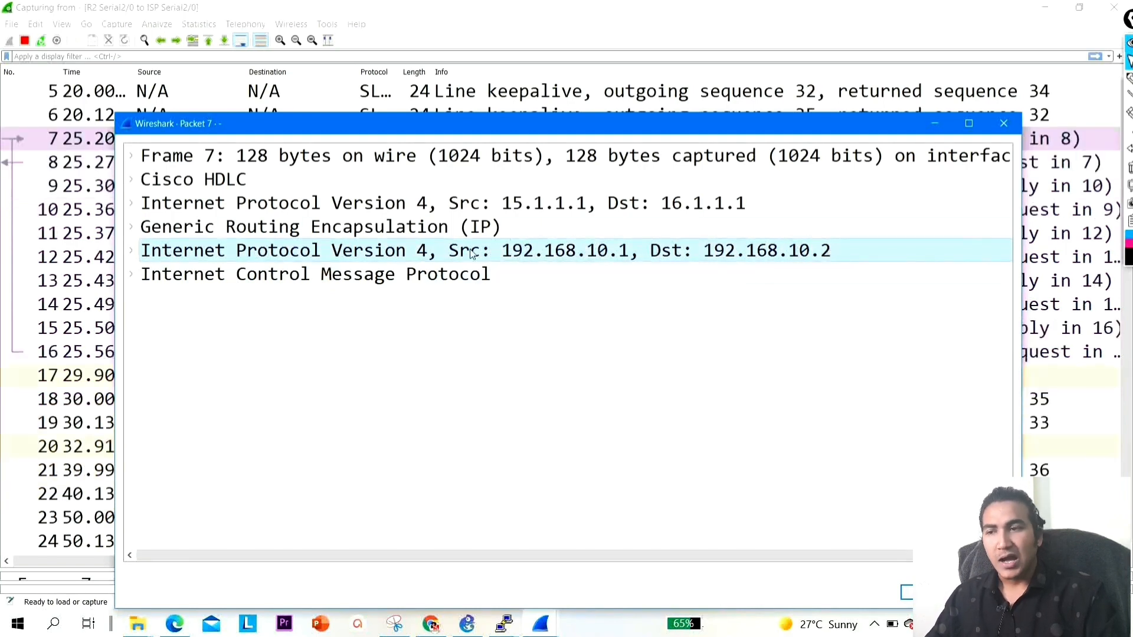
{"action": "left_click", "coordinate": [403, 229]}
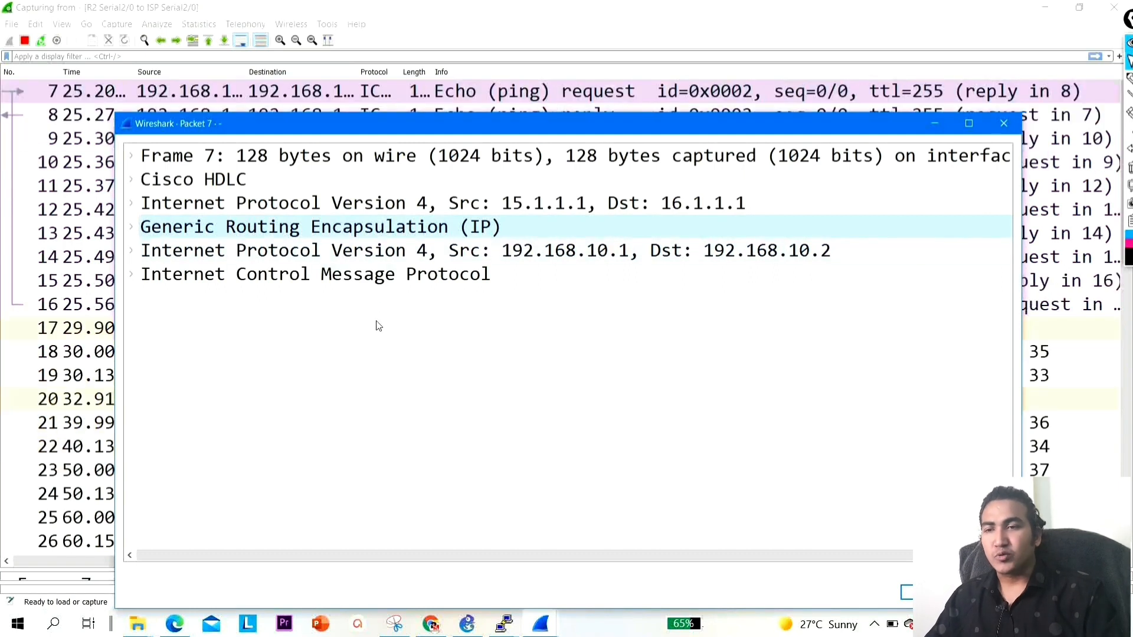
{"action": "left_click", "coordinate": [354, 271]}
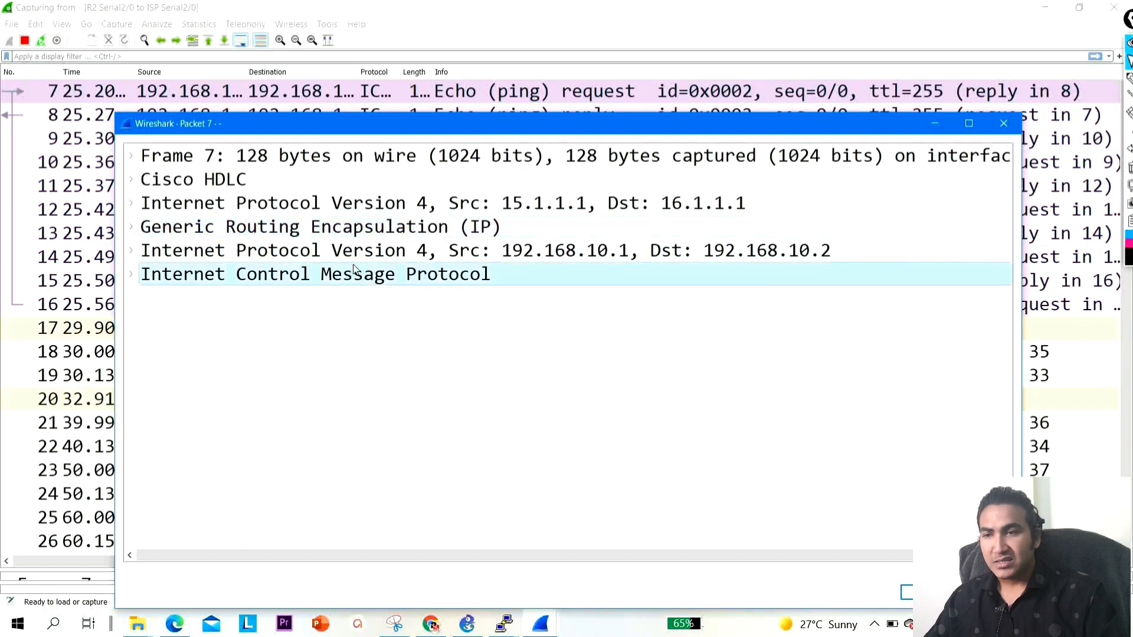
{"action": "left_click", "coordinate": [358, 256]}
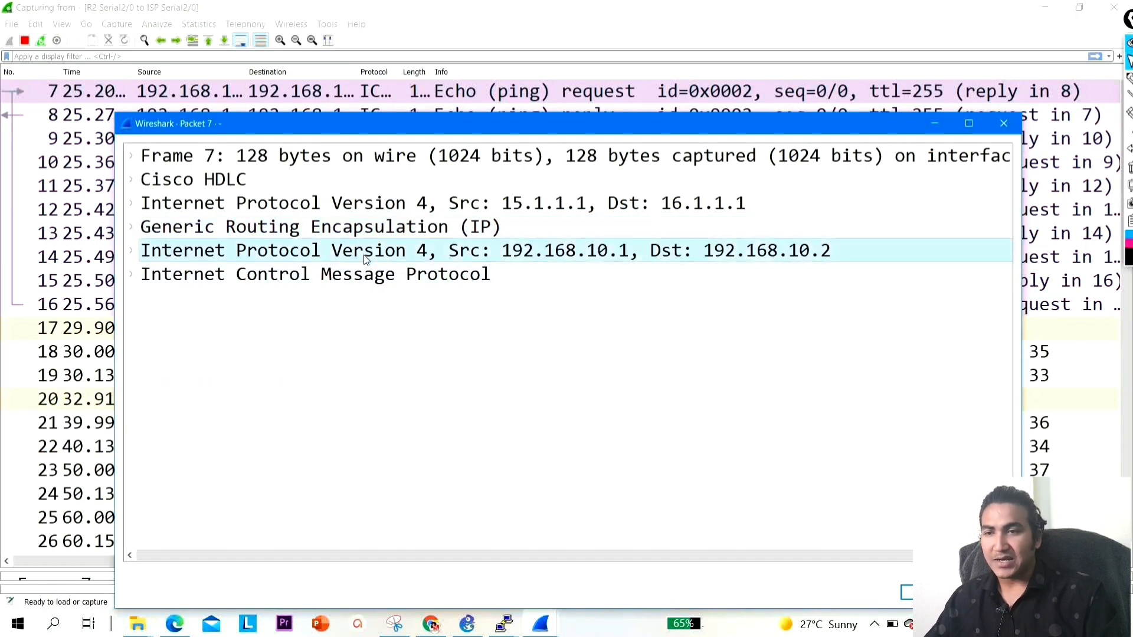
{"action": "left_click", "coordinate": [333, 227]}
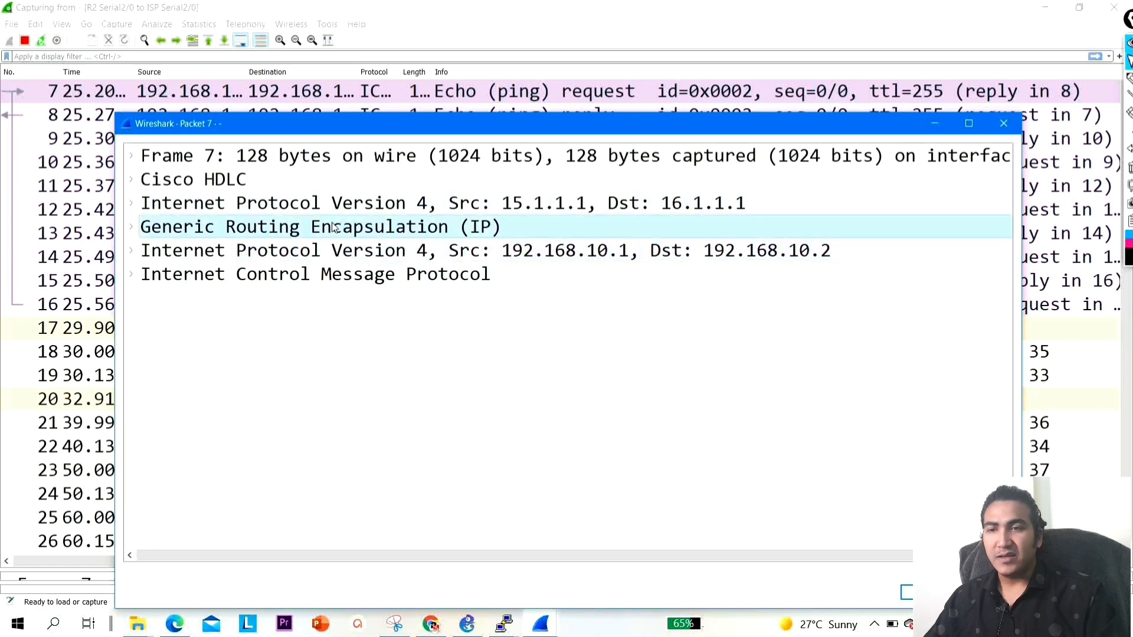
{"action": "left_click", "coordinate": [278, 214]}
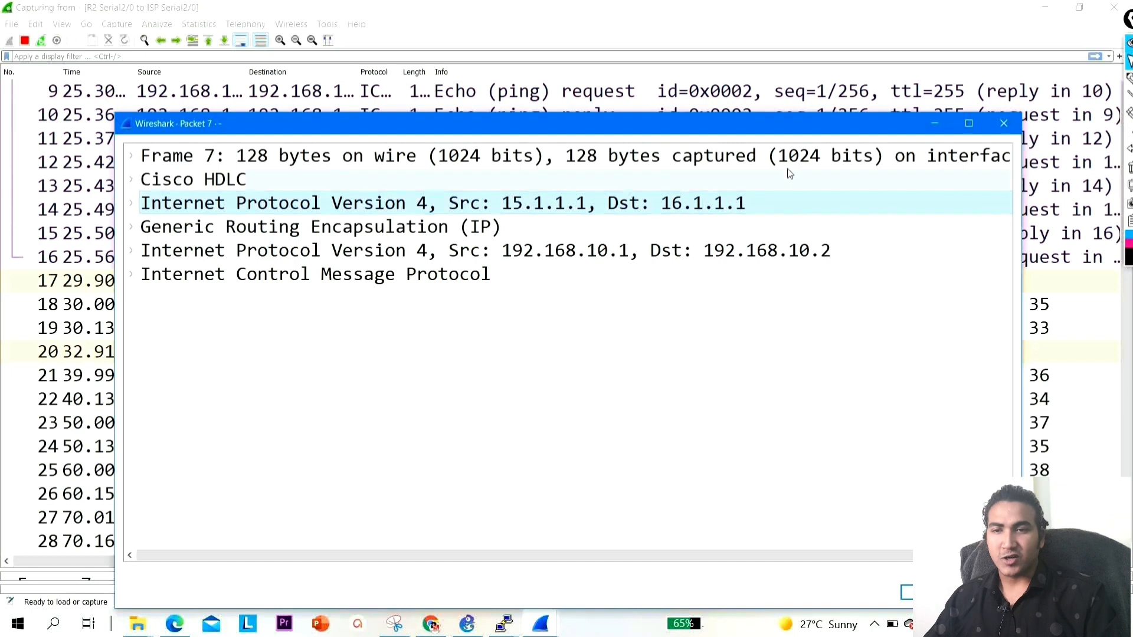
Minimise the packet 7 details and the Wireshark capture to return to the GNS3 topology around the ISP node
{"action": "left_click", "coordinate": [935, 122]}
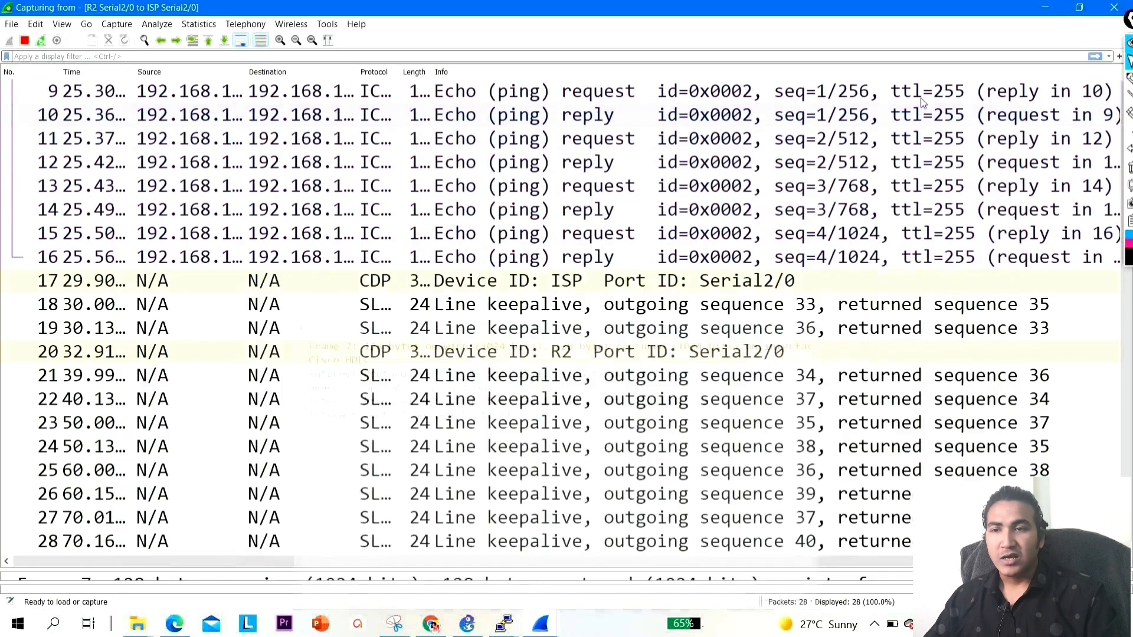
{"action": "left_click", "coordinate": [1044, 7]}
{"action": "left_click", "coordinate": [694, 72]}
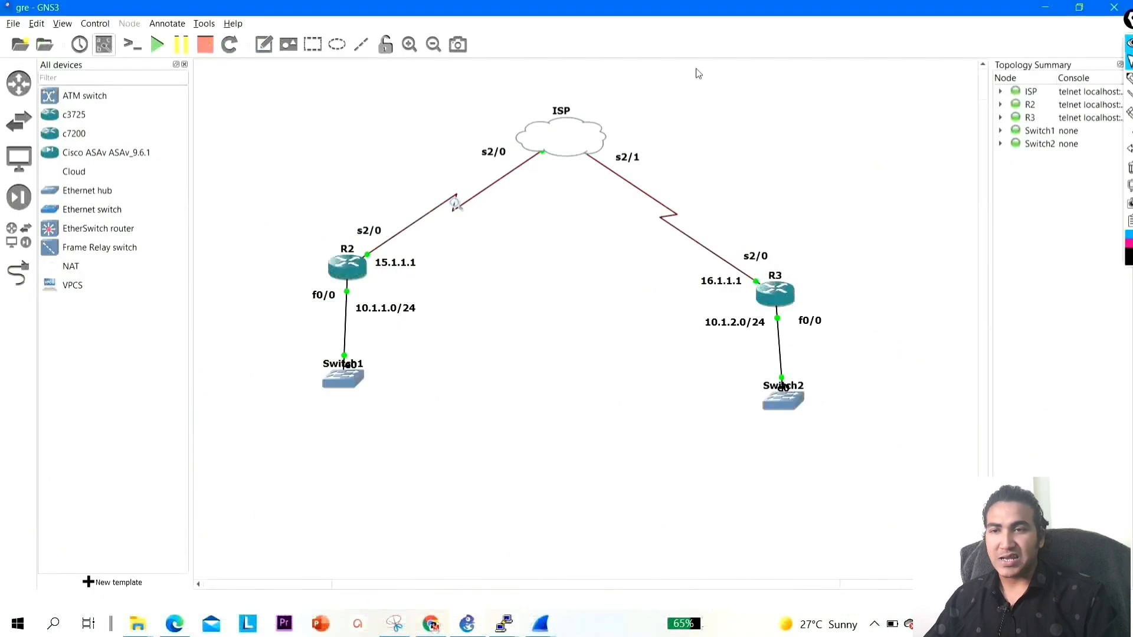
{"action": "left_click_drag", "start_coordinate": [477, 93], "coordinate": [669, 178]}
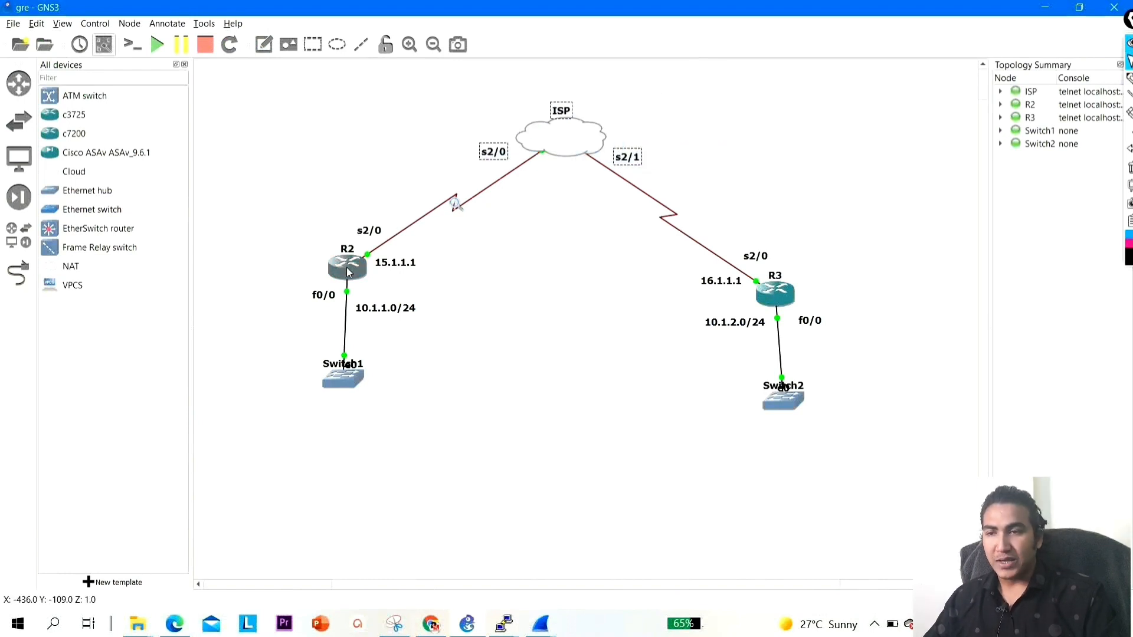
Bring up R2's console from the topology and move to a fresh privileged EXEC prompt
{"action": "mouse_move", "coordinate": [346, 268]}
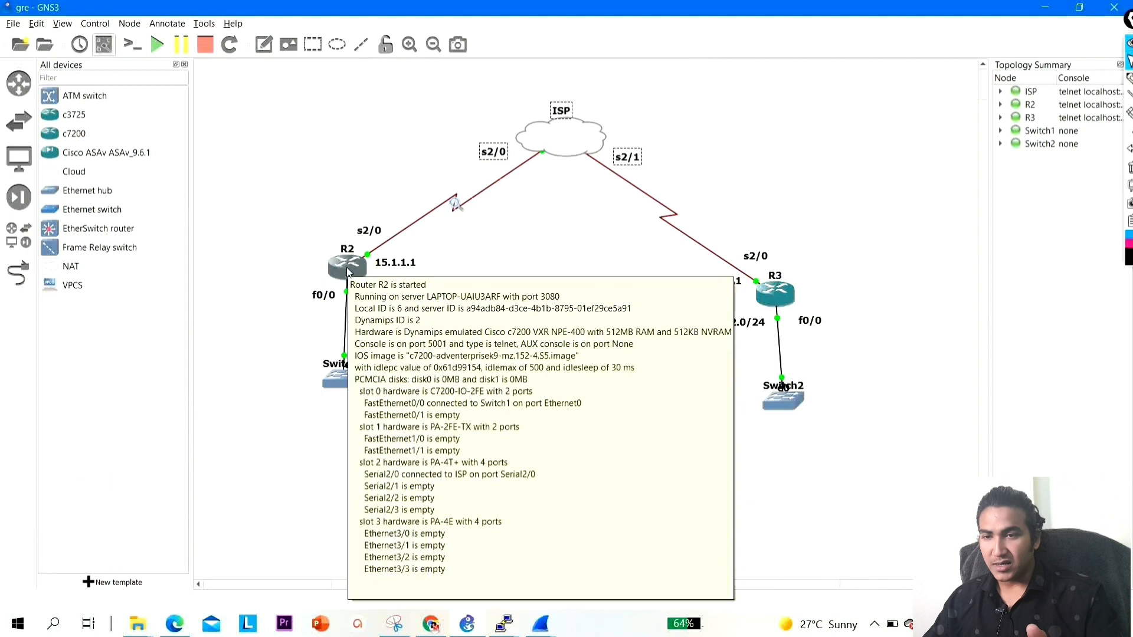
{"action": "left_click", "coordinate": [348, 272]}
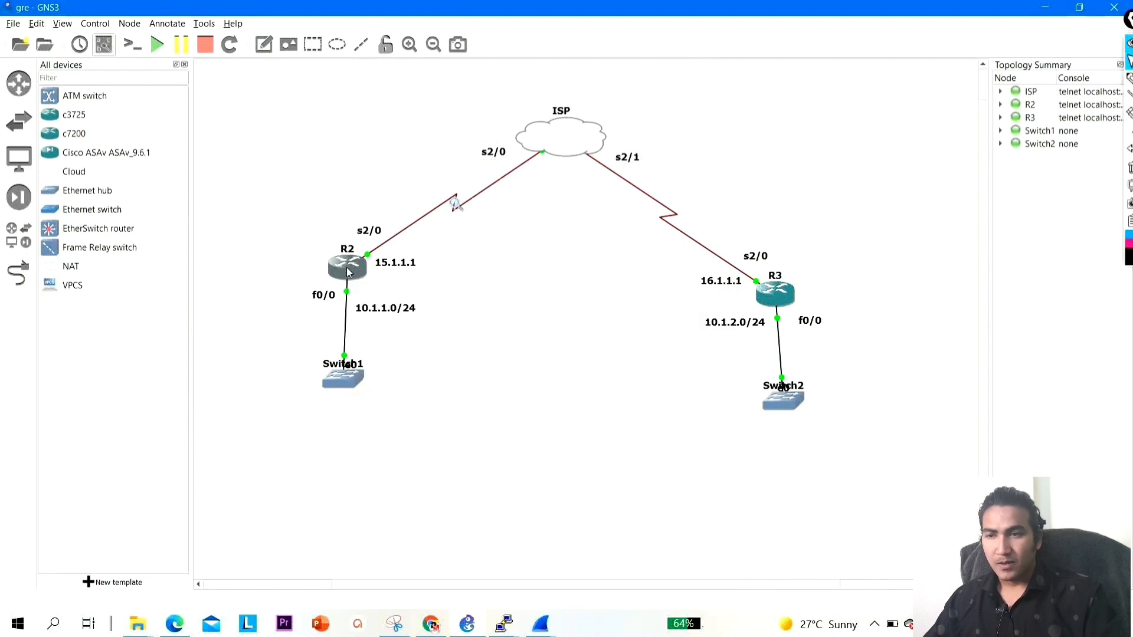
{"action": "double_click", "coordinate": [347, 268]}
{"action": "key", "text": "Return"}
{"action": "key", "text": "Return"}
{"action": "key", "text": "Return"}
{"action": "key", "text": "Return"}
{"action": "key", "text": "Return"}
{"action": "key", "text": "Return"}
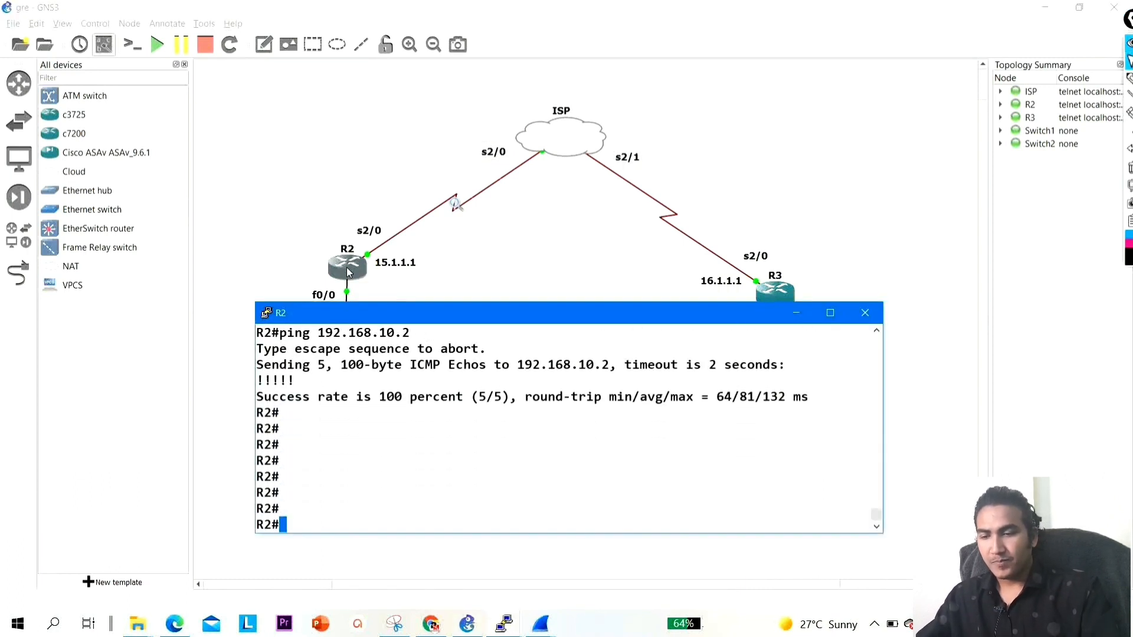
Ping R3's LAN address 10.1.2.1 from R2 using 10.1.1.1 as the source address
{"action": "type", "text": "ping "}
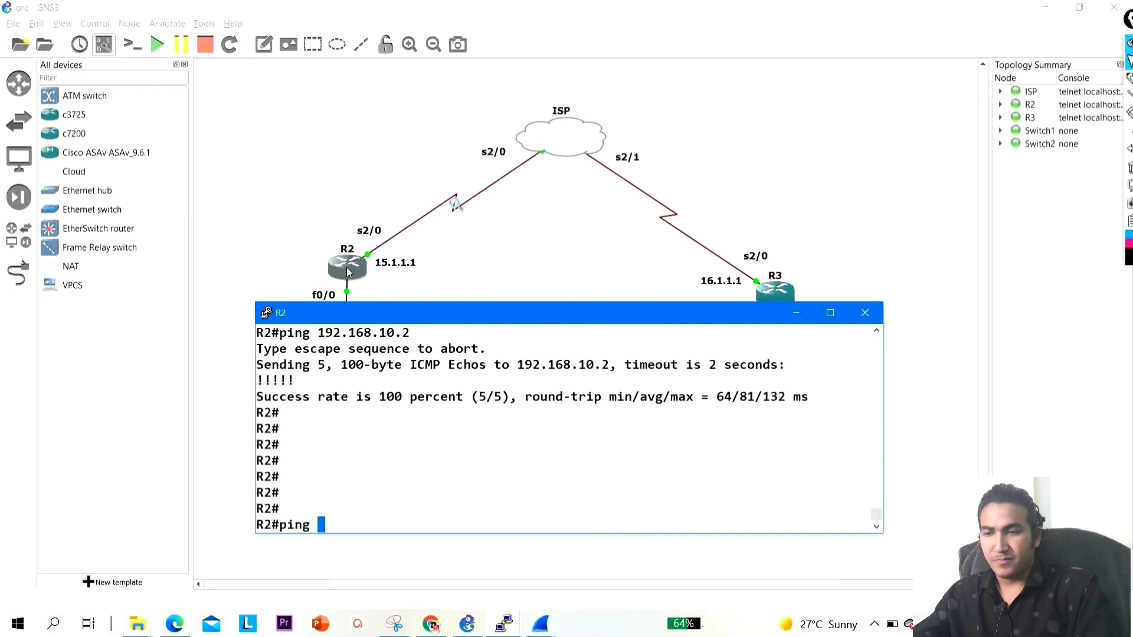
{"action": "type", "text": "1"}
{"action": "key", "text": "BackSpace"}
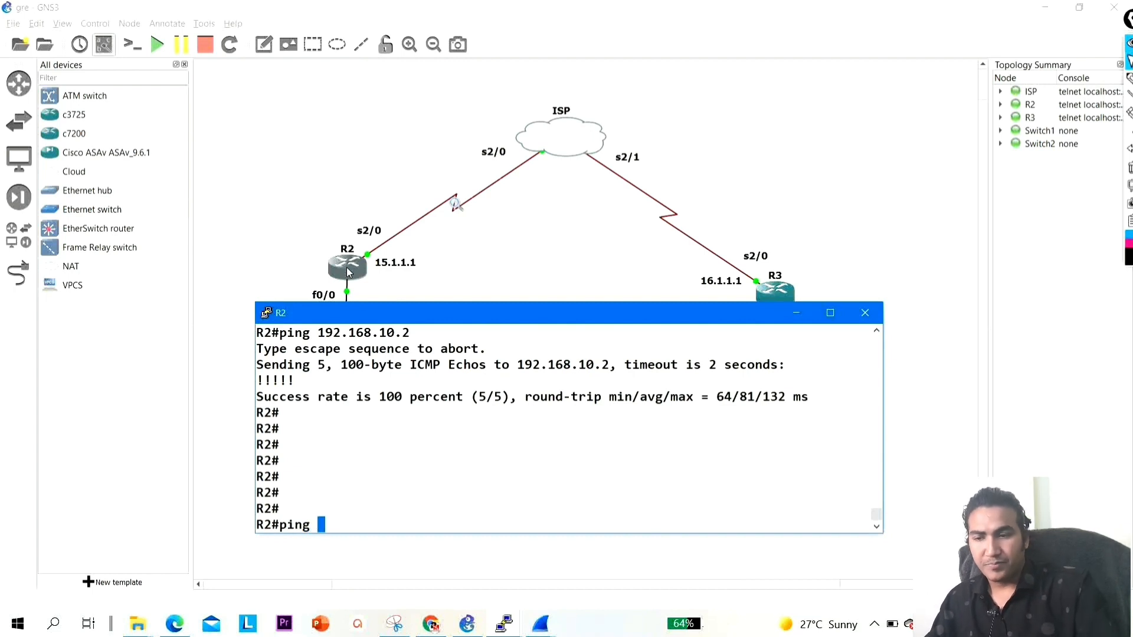
{"action": "type", "text": "10.1.1.2"}
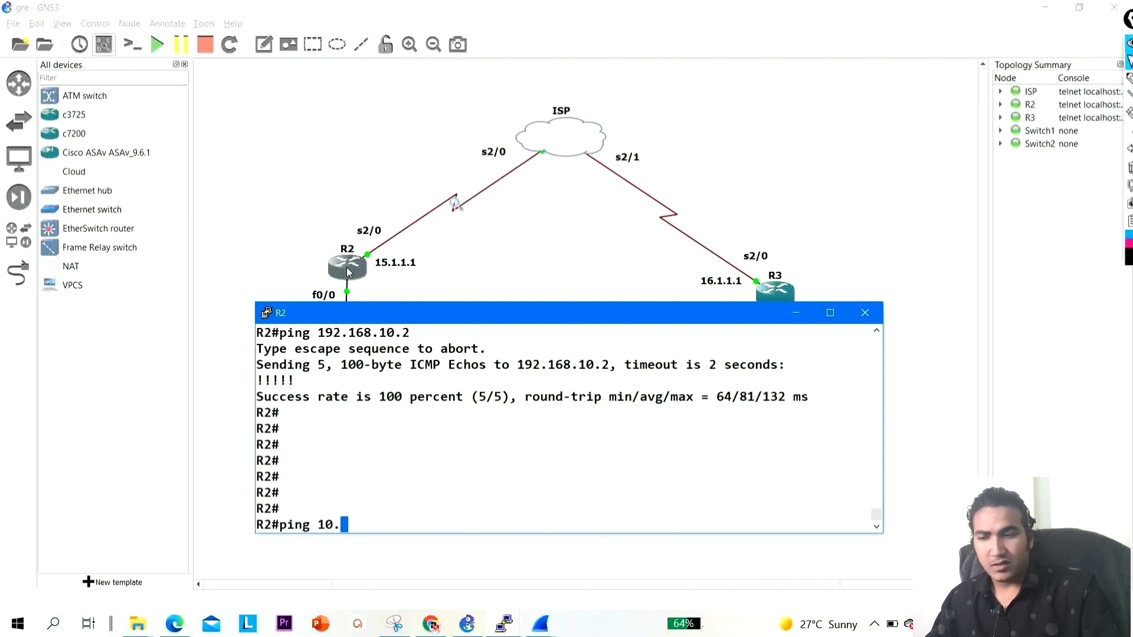
{"action": "key", "text": "BackSpace"}
{"action": "key", "text": "BackSpace"}
{"action": "key", "text": "BackSpace"}
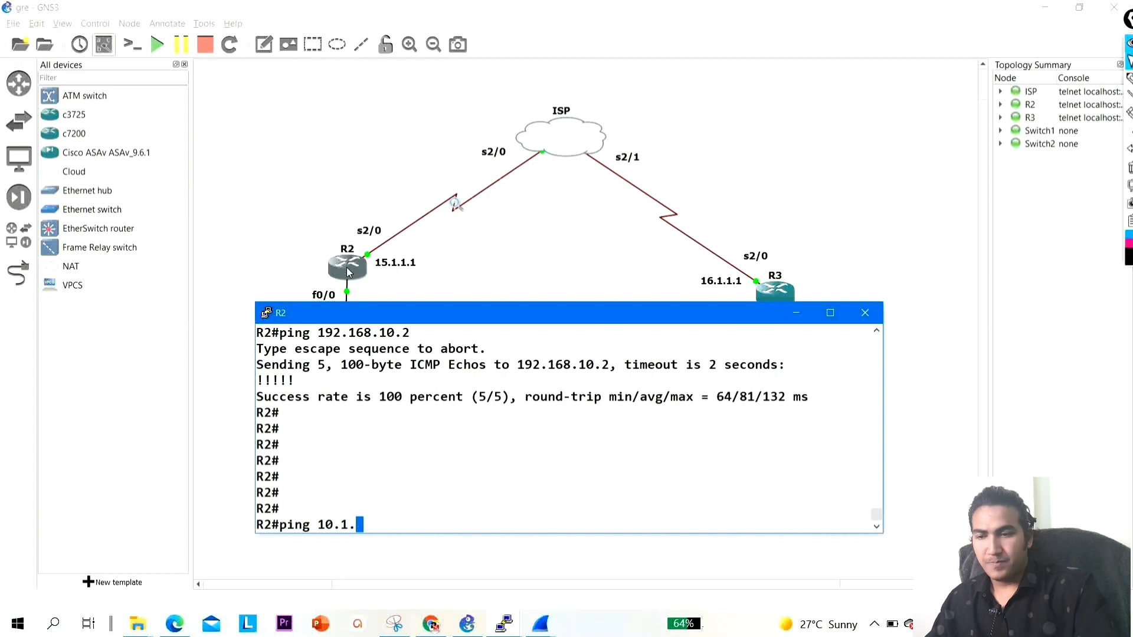
{"action": "type", "text": "2."}
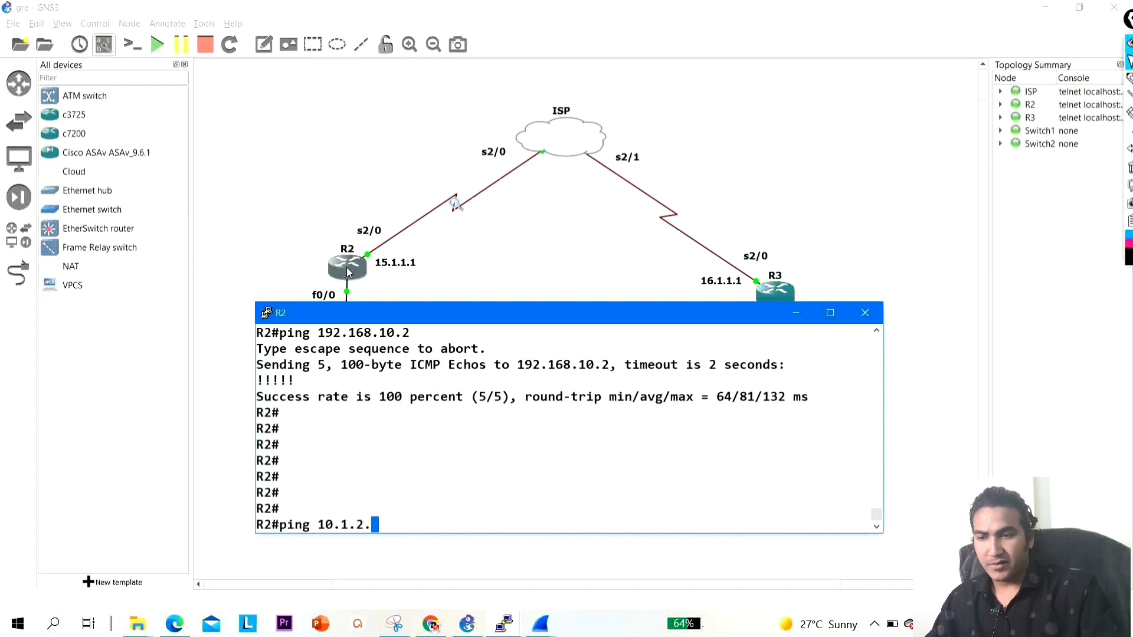
{"action": "type", "text": "1 sou"}
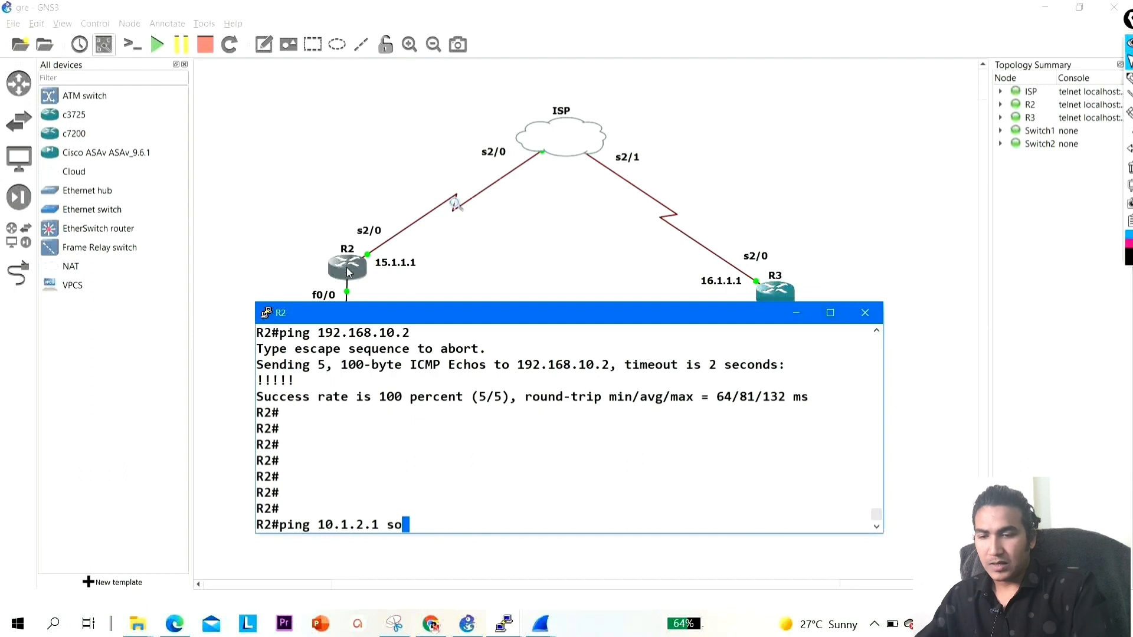
{"action": "key", "text": "Tab"}
{"action": "type", "text": "10.1.1.1"}
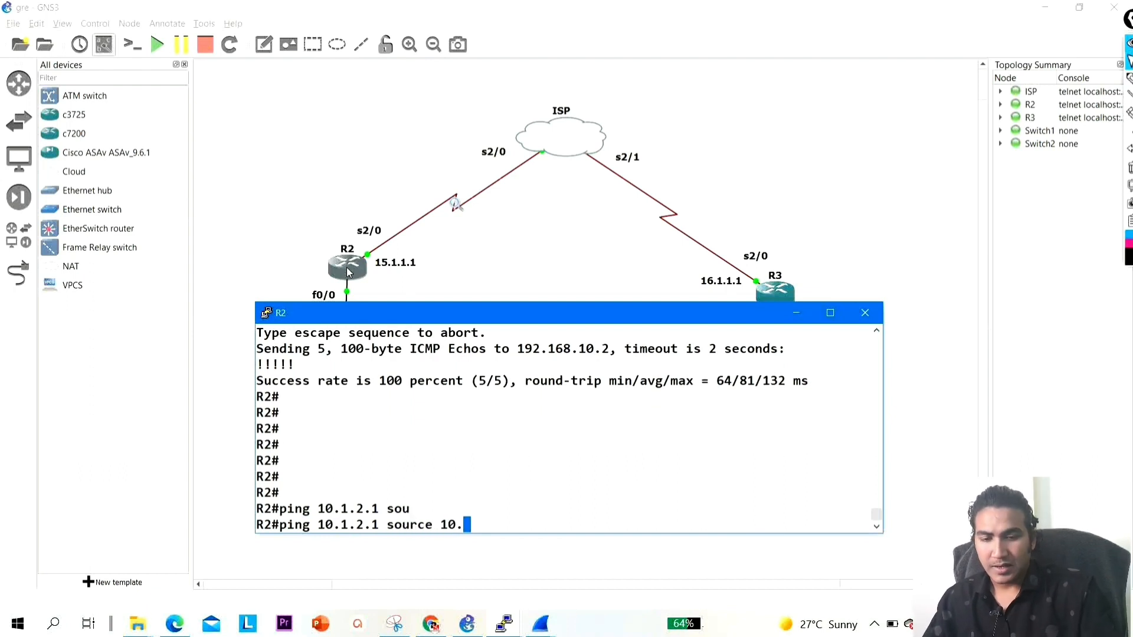
{"action": "key", "text": "Return"}
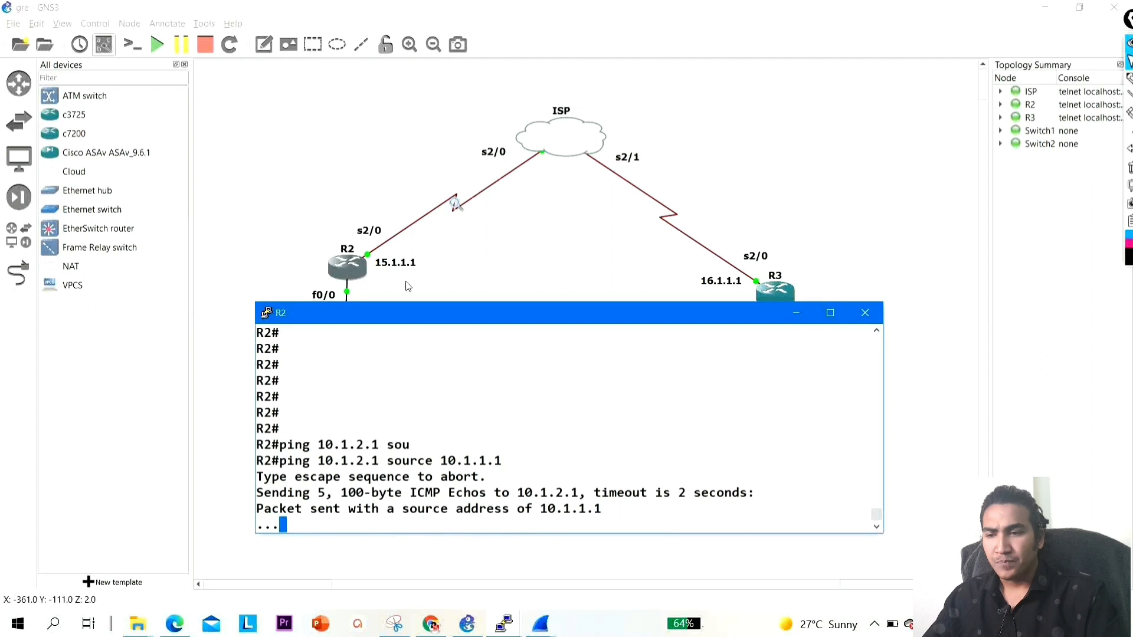
Switch to the Wireshark capture and view packet 37, the first request from 10.1.1.1 to 10.1.2.1, collapsing its Data section before closing the details
{"action": "mouse_move", "coordinate": [540, 624]}
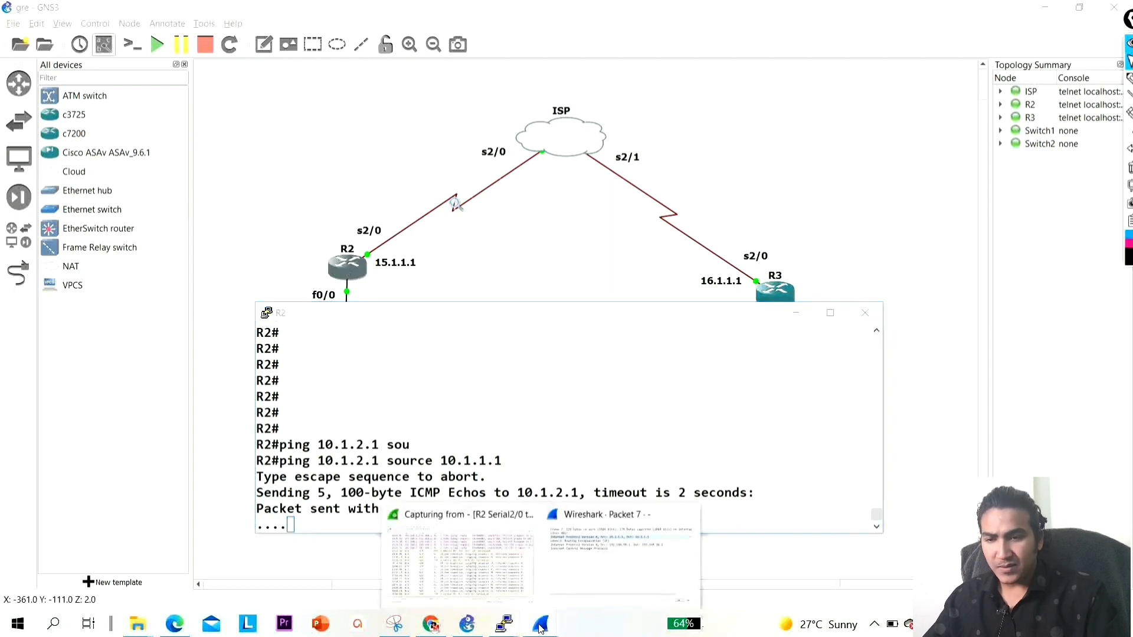
{"action": "left_click", "coordinate": [447, 555]}
{"action": "left_click", "coordinate": [705, 282]}
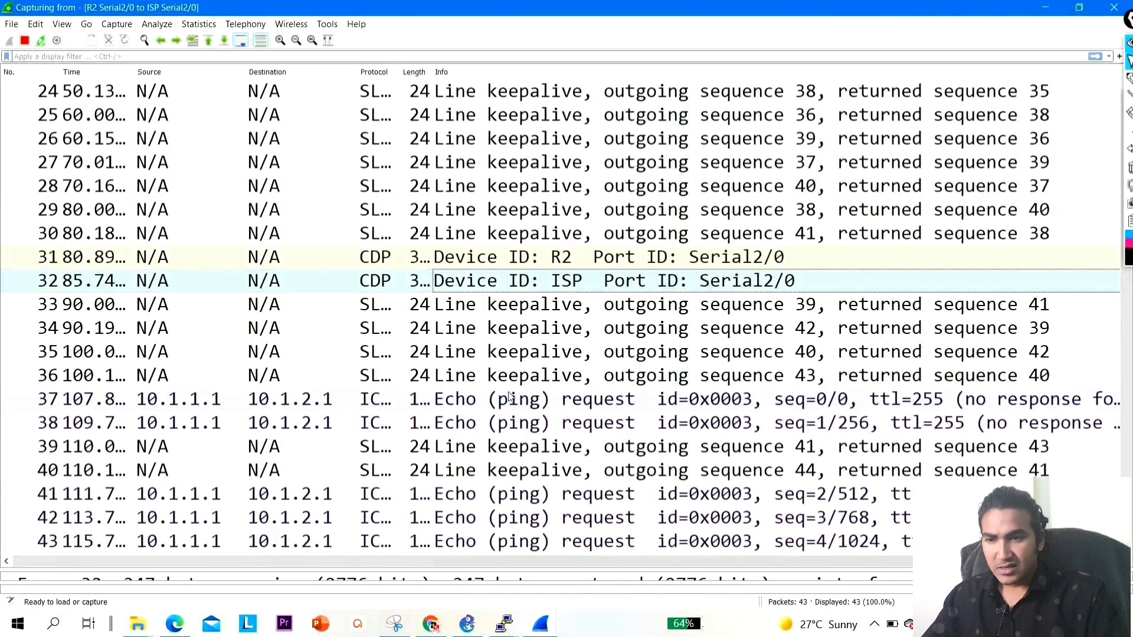
{"action": "double_click", "coordinate": [451, 391]}
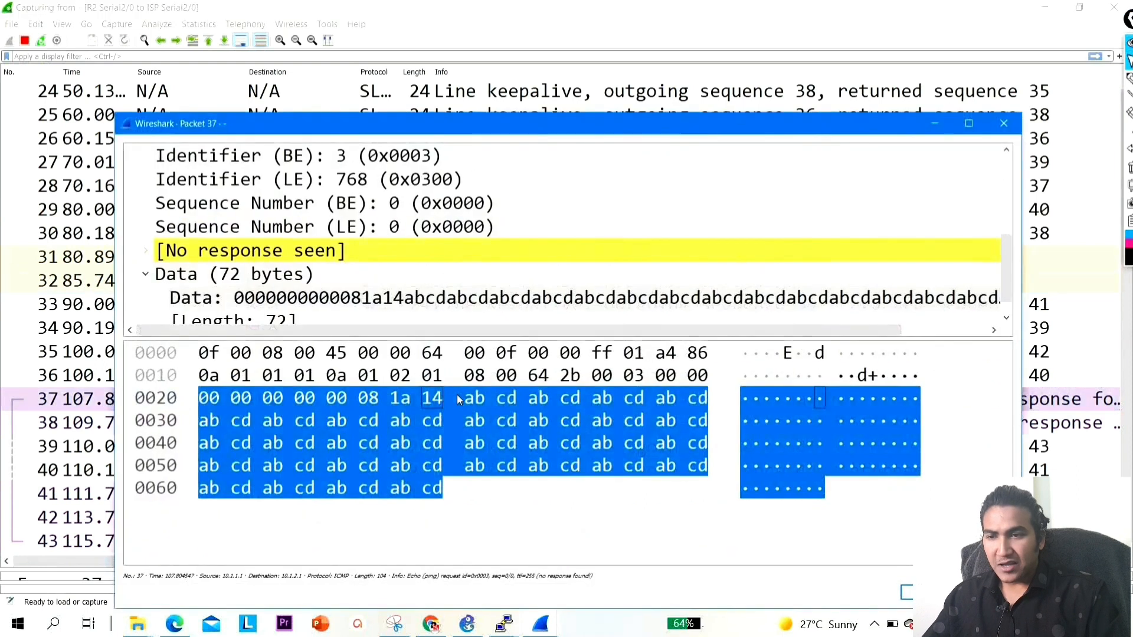
{"action": "left_click", "coordinate": [143, 253]}
{"action": "left_click", "coordinate": [145, 252]}
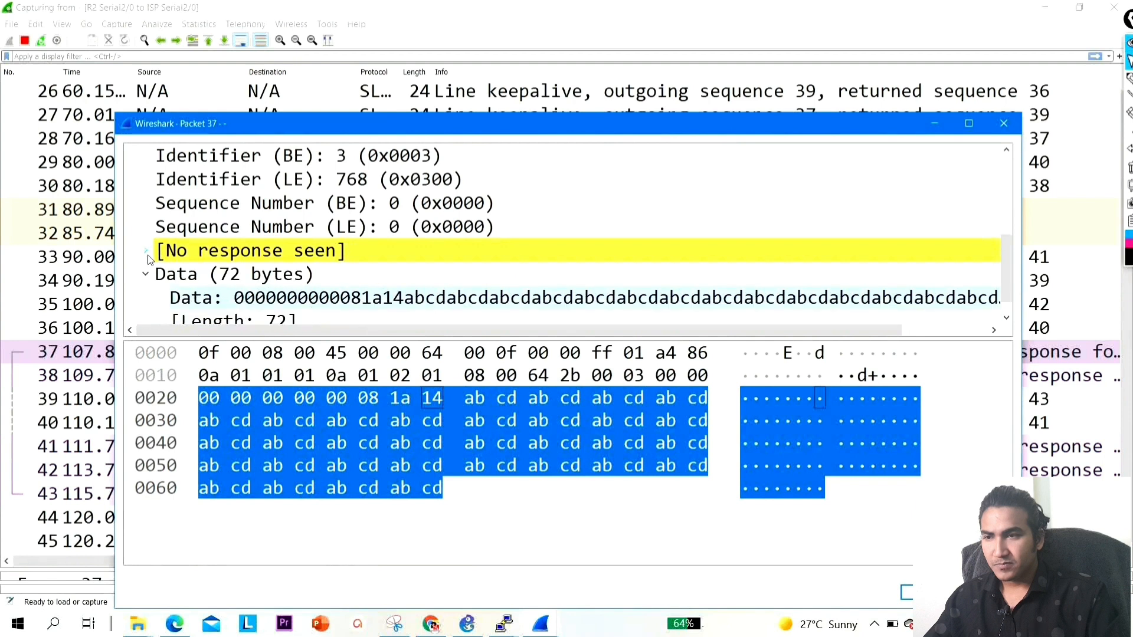
{"action": "left_click", "coordinate": [146, 276]}
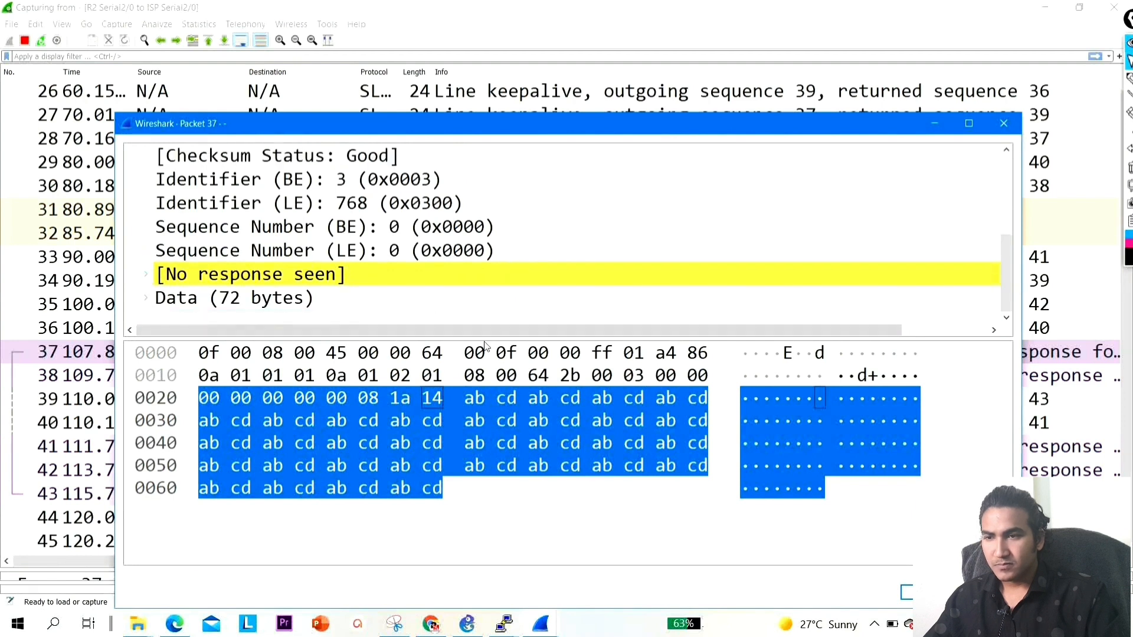
{"action": "left_click", "coordinate": [1003, 124]}
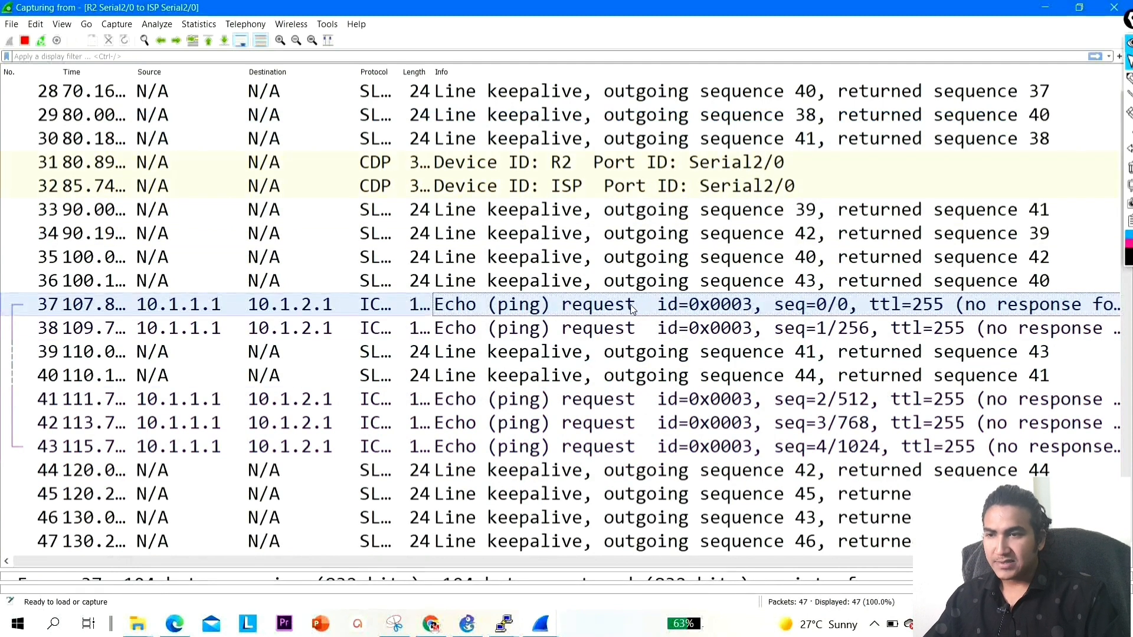
Reopen packet 37's details, shrink the byte view and collapse the ICMP layer to examine its IP encapsulation
{"action": "double_click", "coordinate": [194, 312]}
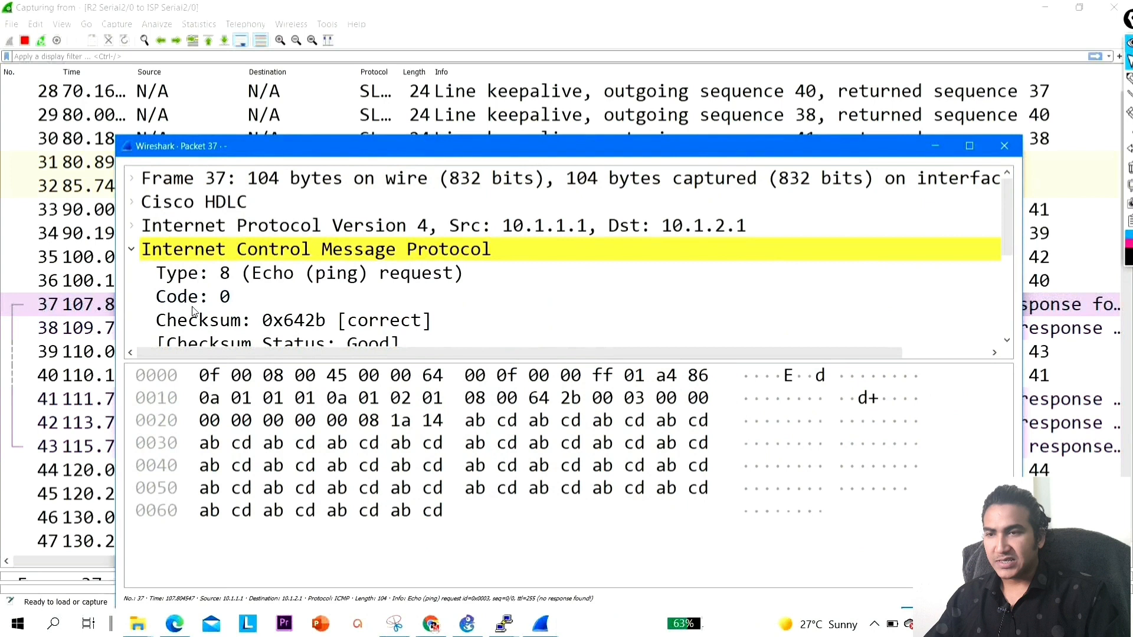
{"action": "left_click_drag", "start_coordinate": [541, 360], "coordinate": [541, 584]}
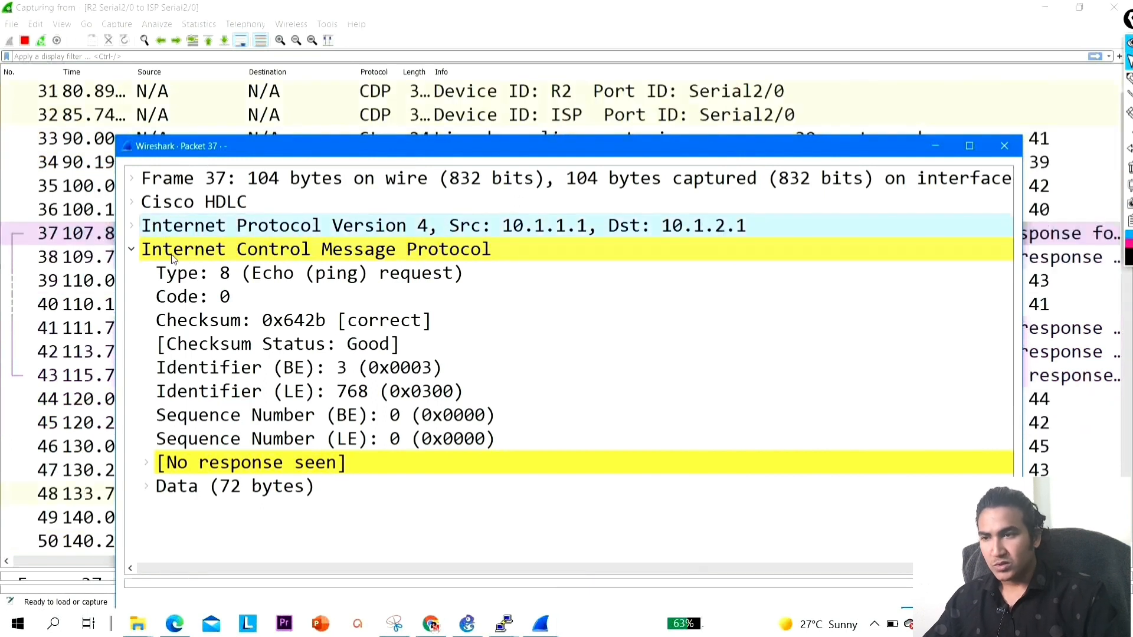
{"action": "left_click", "coordinate": [133, 251]}
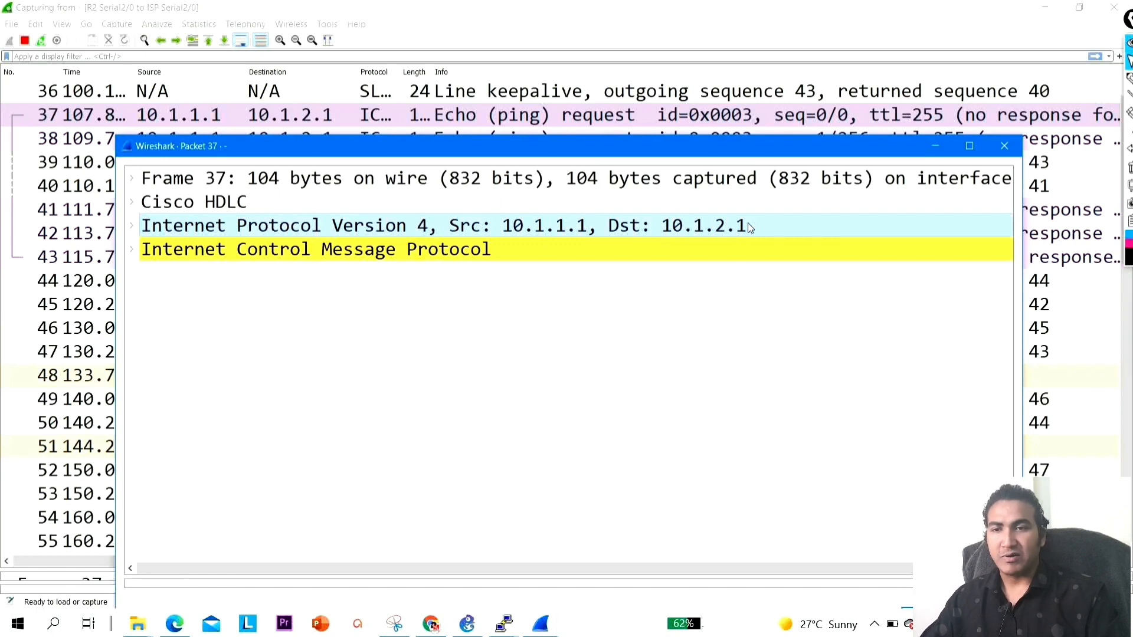
Minimise the packet 37 details and the capture to return to the GNS3 topology, and select router R2
{"action": "left_click", "coordinate": [936, 148]}
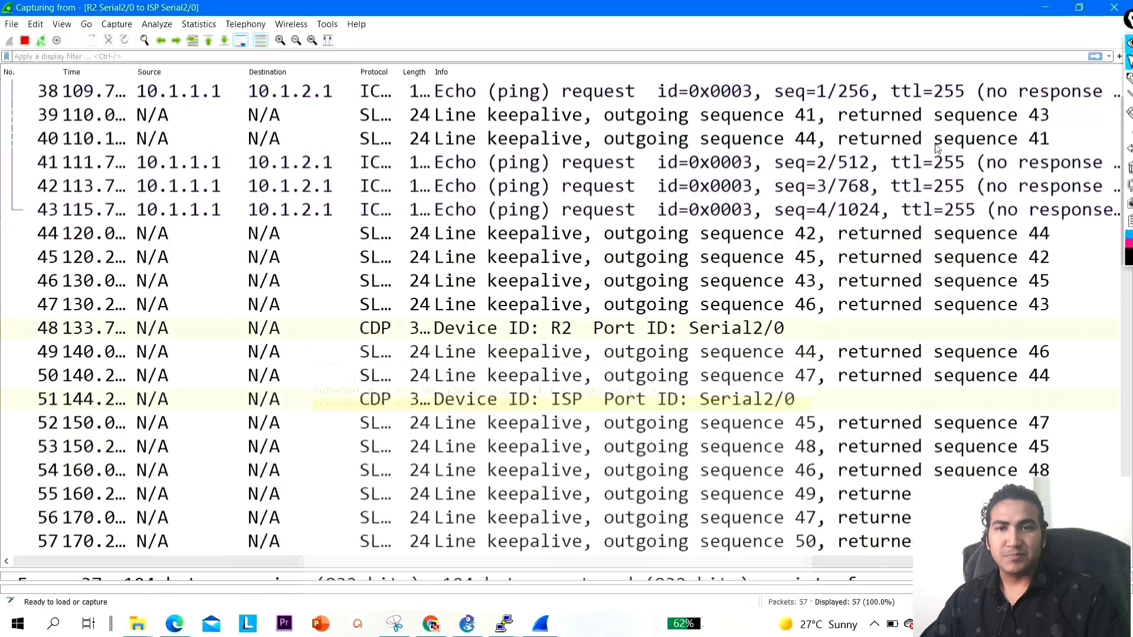
{"action": "left_click", "coordinate": [1044, 7]}
{"action": "left_click_drag", "start_coordinate": [477, 94], "coordinate": [589, 113]}
{"action": "mouse_move", "coordinate": [506, 100]}
{"action": "left_mouse_down"}
{"action": "mouse_move", "coordinate": [663, 208]}
{"action": "mouse_move", "coordinate": [504, 103]}
{"action": "left_mouse_up"}
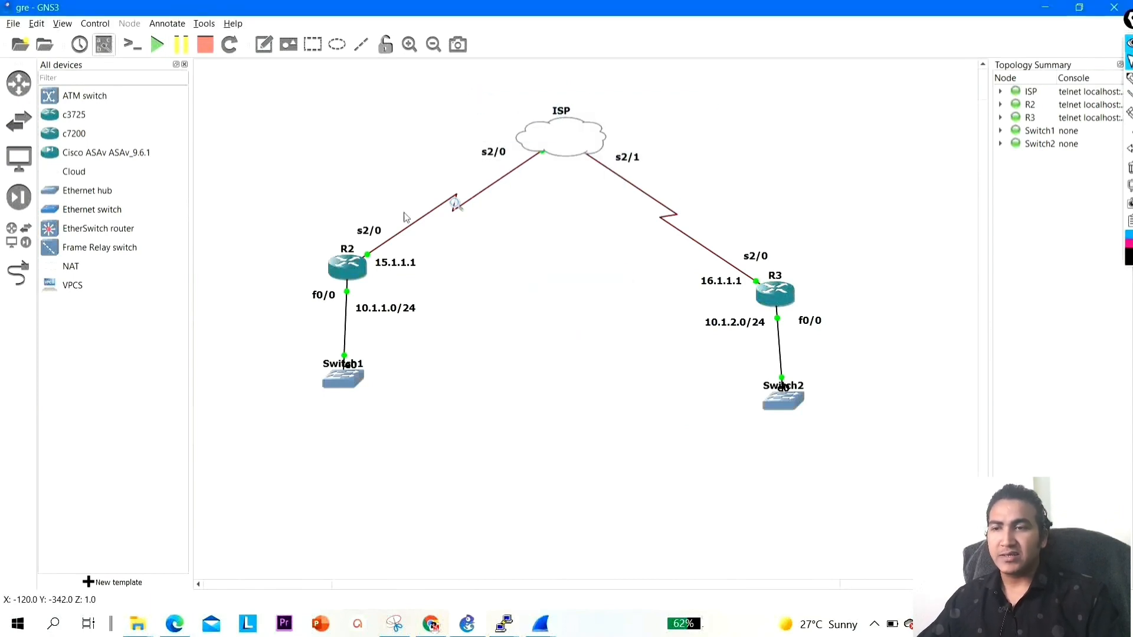
{"action": "left_click", "coordinate": [348, 267]}
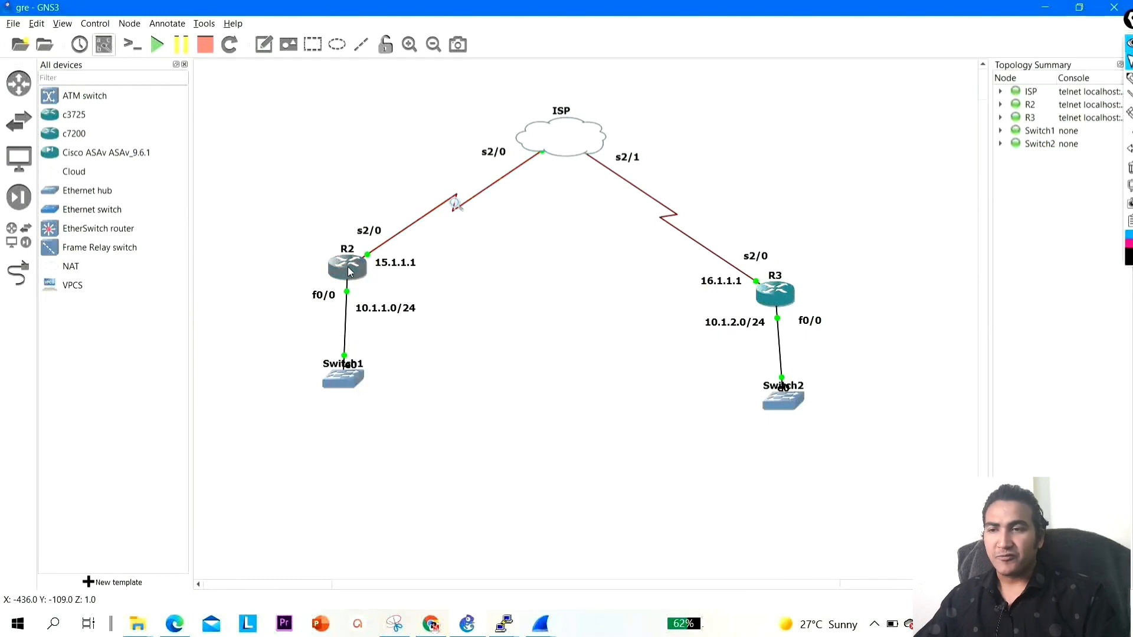
Open router R2's console and enter global configuration mode
{"action": "double_click", "coordinate": [348, 267]}
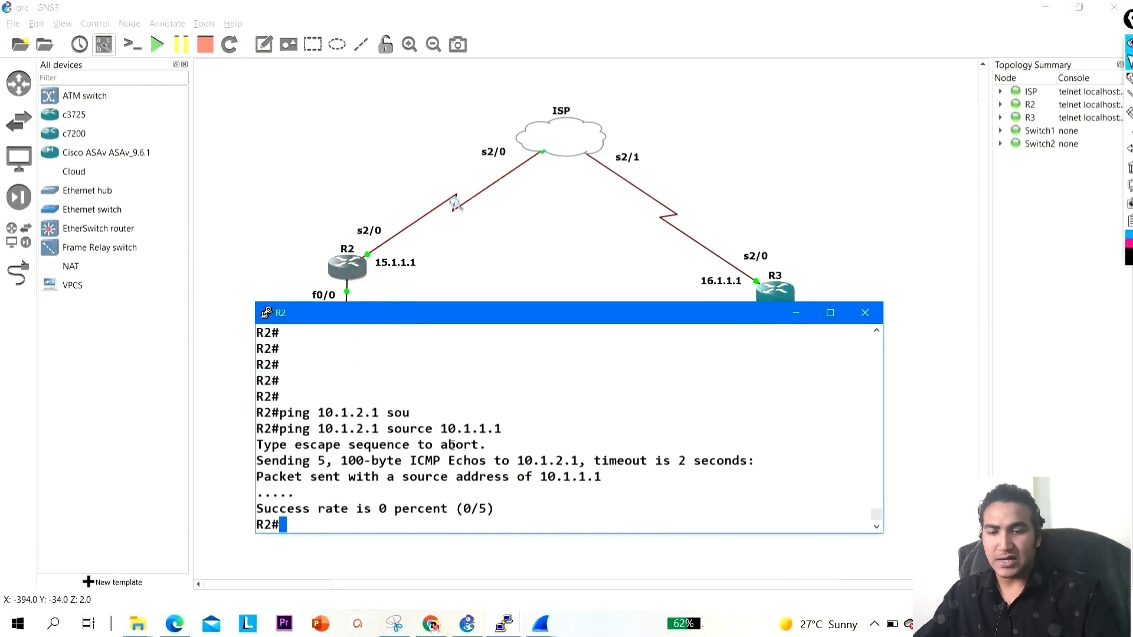
{"action": "key", "text": "Return"}
{"action": "key", "text": "Return"}
{"action": "type", "text": "conf"}
{"action": "key", "text": "Tab"}
{"action": "key", "text": "Return"}
{"action": "key", "text": "Return"}
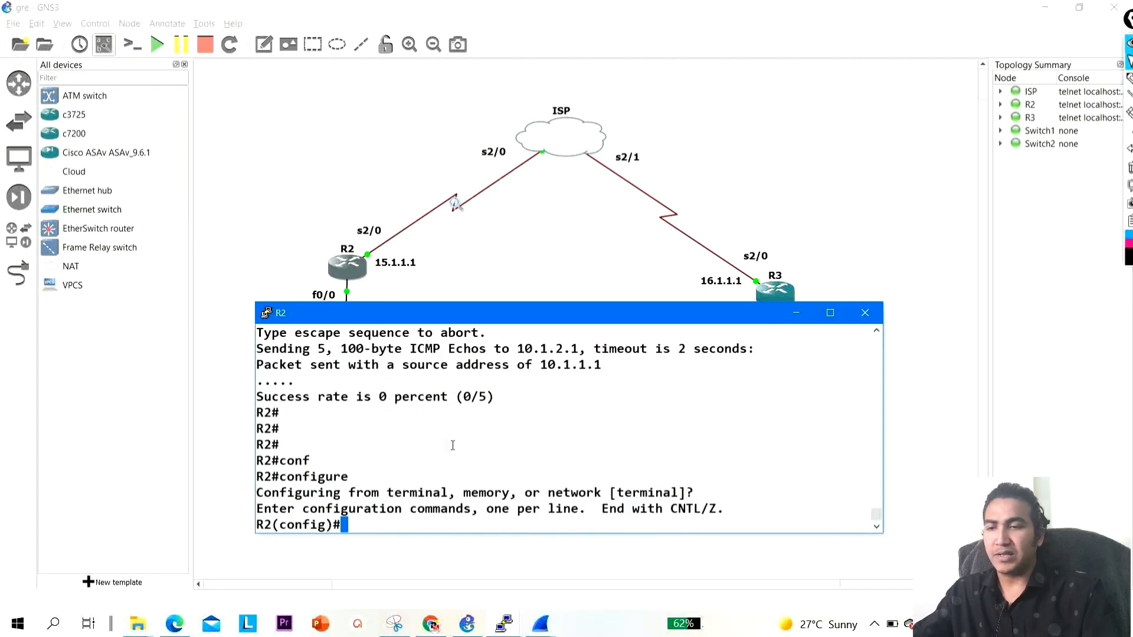
{"action": "key", "text": "Return"}
{"action": "key", "text": "Return"}
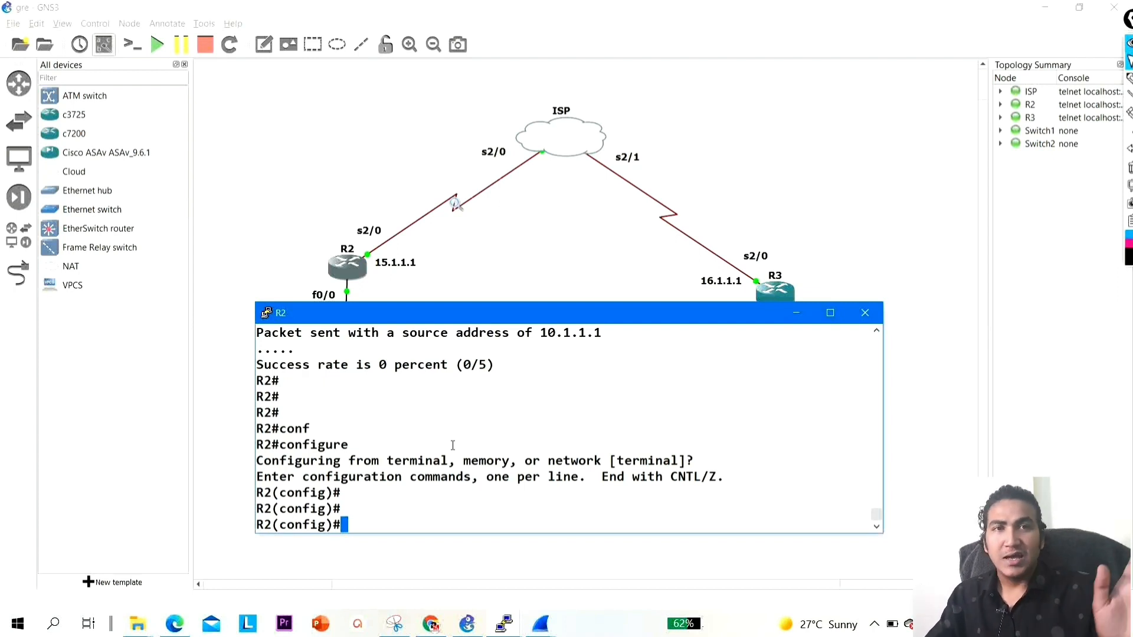
Add a static route on R2 to 10.1.2.0 255.255.255.0 through tunnel 1, and leave configuration mode
{"action": "type", "text": "ip rou"}
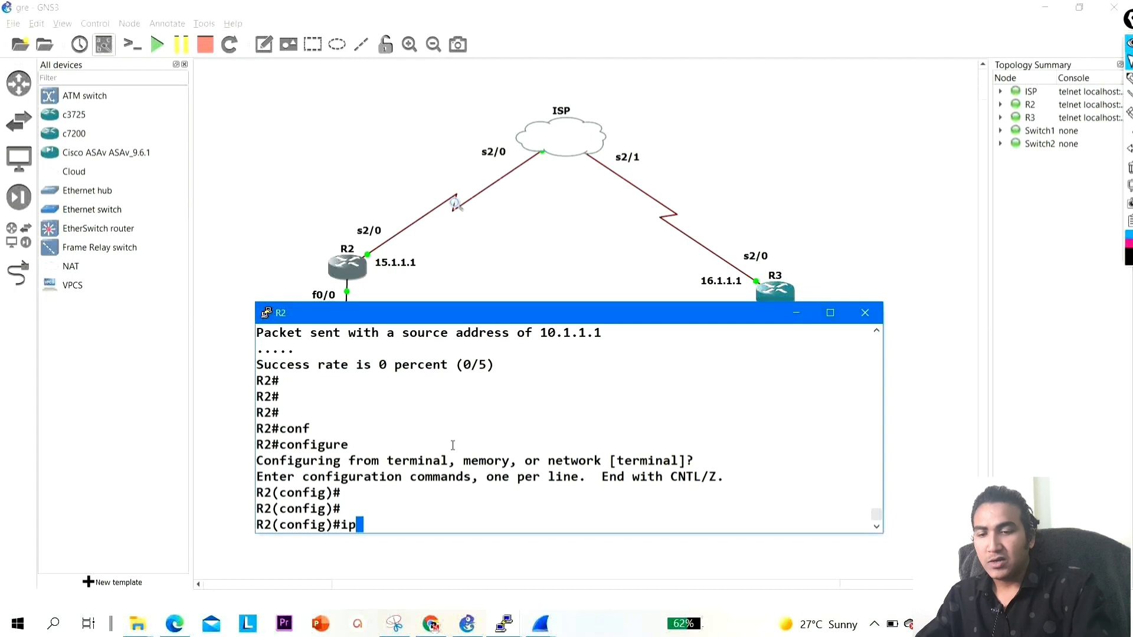
{"action": "key", "text": "Tab"}
{"action": "type", "text": "te"}
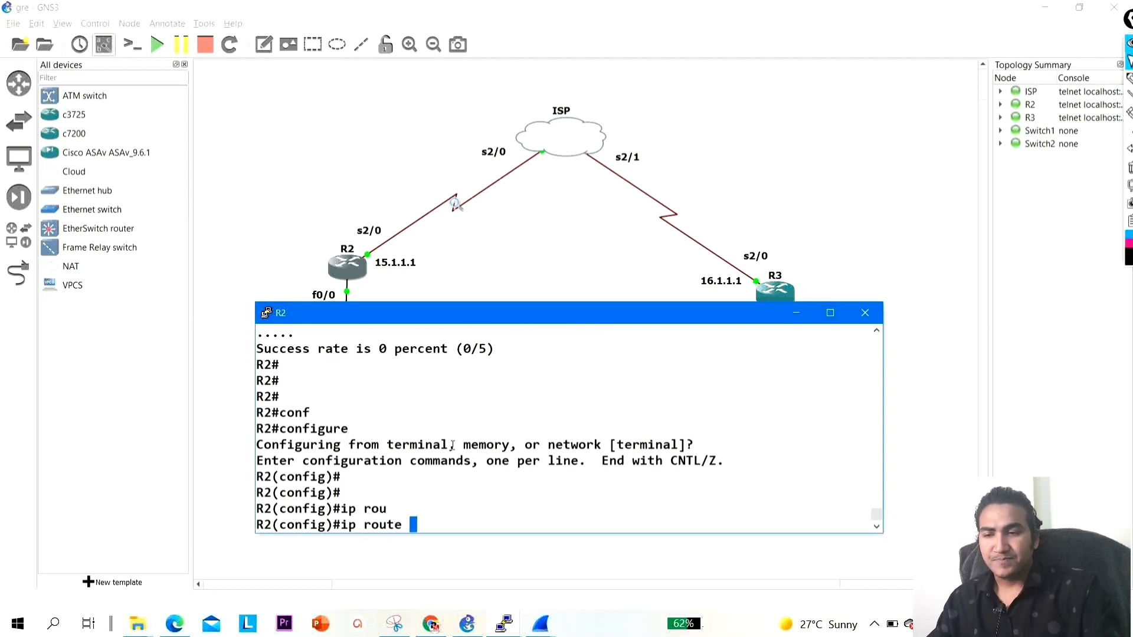
{"action": "type", "text": " 10.1.2.0 255.255.255.0 tun"}
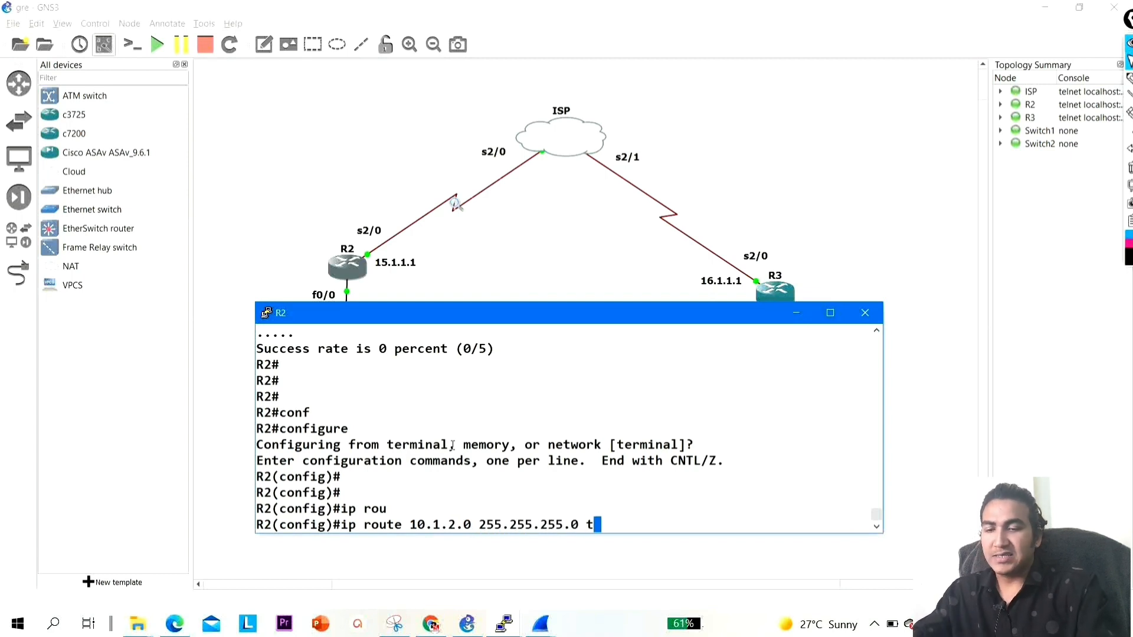
{"action": "key", "text": "Tab"}
{"action": "type", "text": "1"}
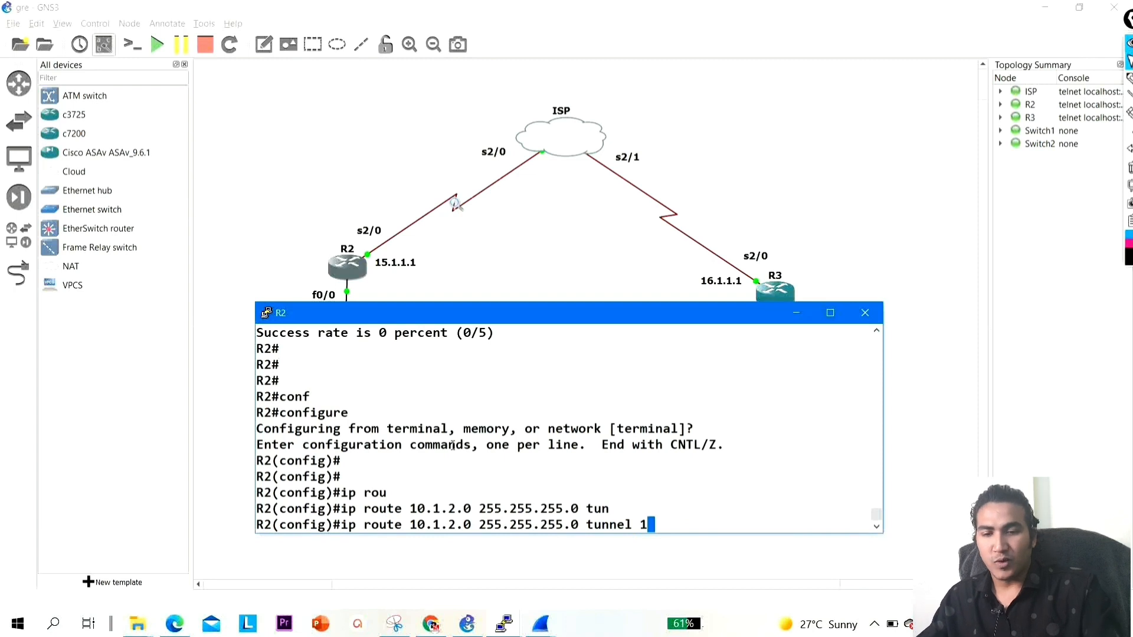
{"action": "key", "text": "Return"}
{"action": "key", "text": "Return"}
{"action": "key", "text": "Return"}
{"action": "key", "text": "Return"}
{"action": "key", "text": "Return"}
{"action": "type", "text": "exi"}
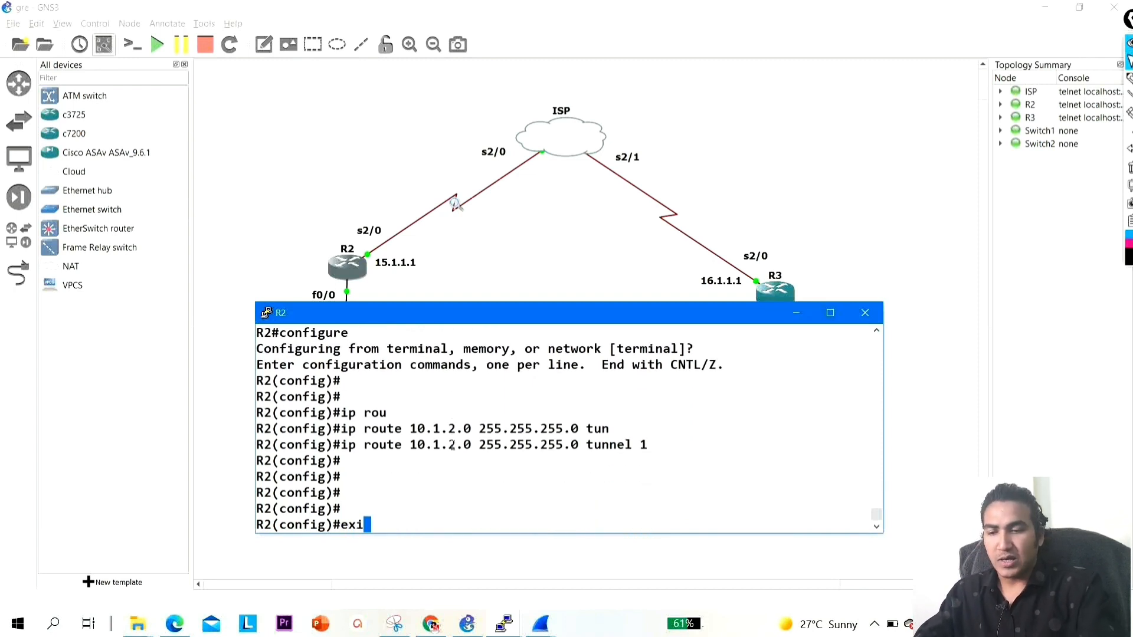
{"action": "key", "text": "Return"}
Display R2's IP routing table, highlight the static 10.1.2.0/24 entry, and return to the topology
{"action": "key", "text": "Return"}
{"action": "key", "text": "Return"}
{"action": "key", "text": "Return"}
{"action": "key", "text": "Return"}
{"action": "key", "text": "Return"}
{"action": "type", "text": "show ip ro"}
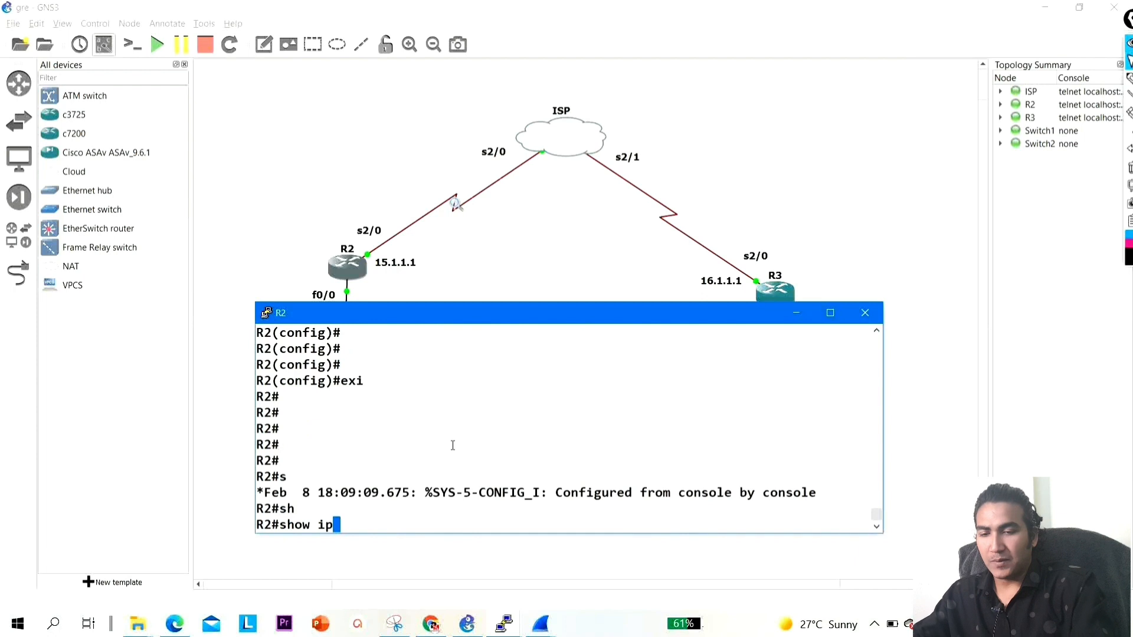
{"action": "key", "text": "Return"}
{"action": "key", "text": "Return"}
{"action": "key", "text": "Return"}
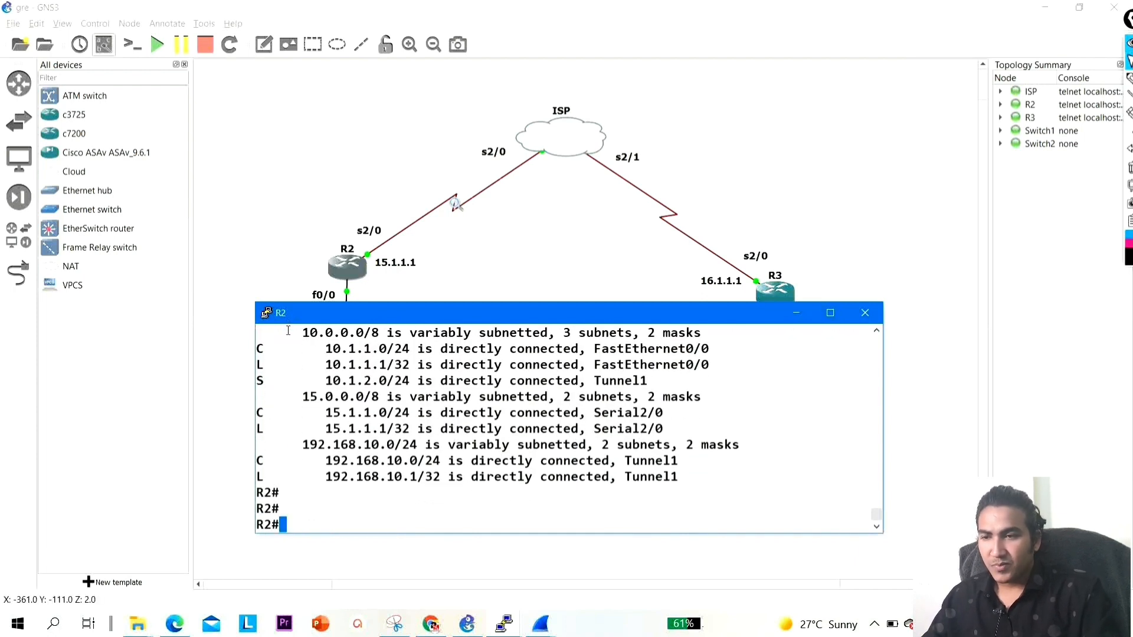
{"action": "left_click_drag", "start_coordinate": [260, 380], "coordinate": [659, 380]}
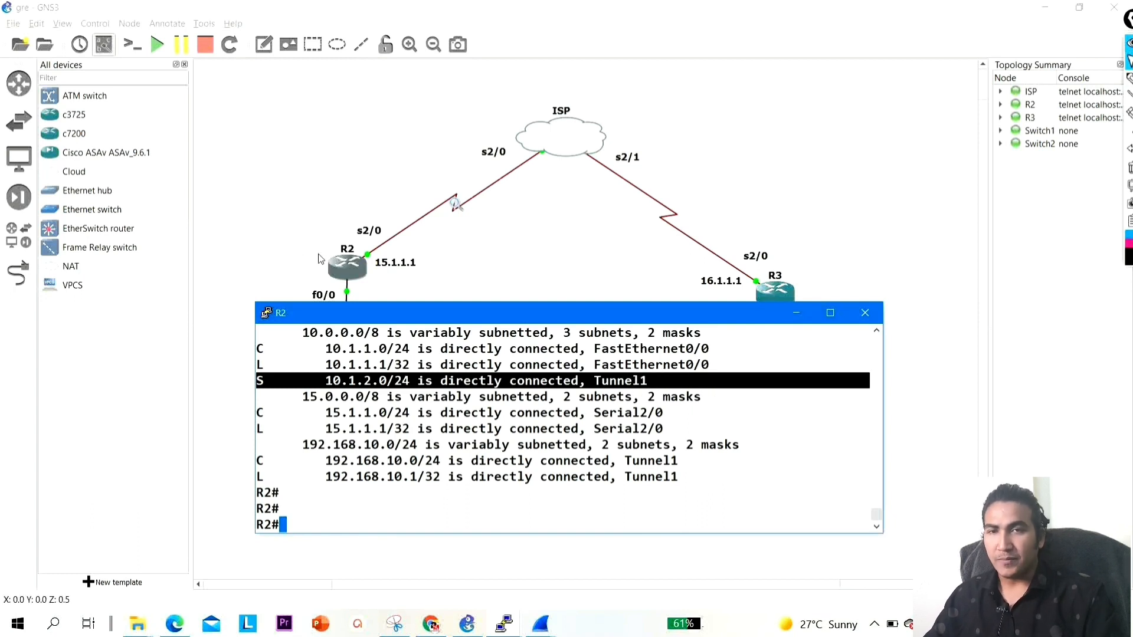
{"action": "left_click_drag", "start_coordinate": [240, 238], "coordinate": [328, 259]}
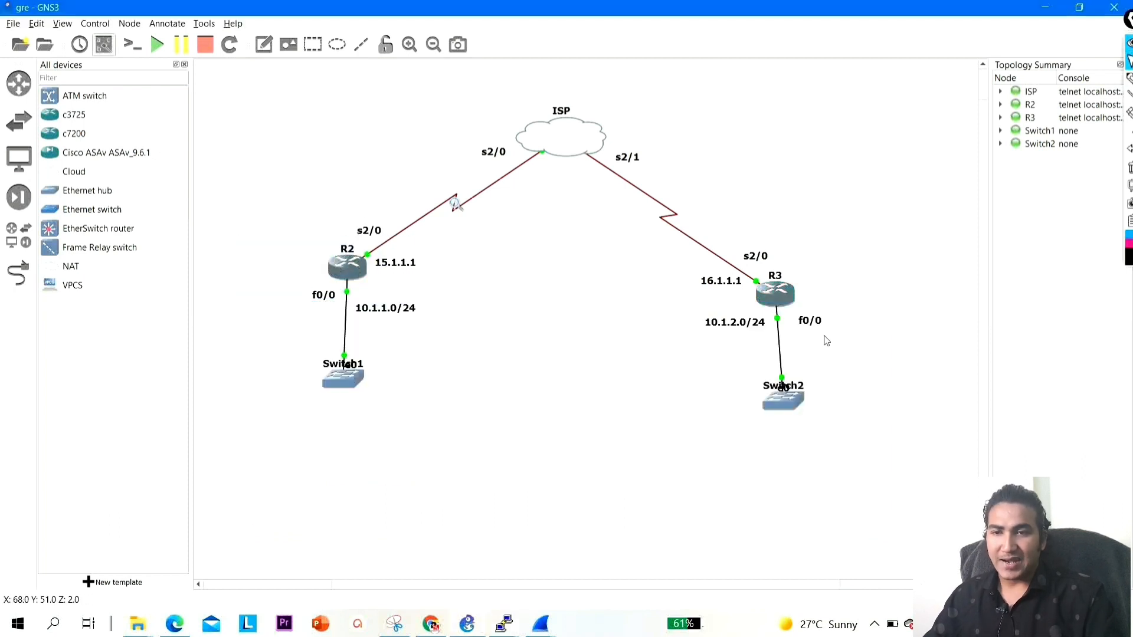
Open router R3's console and enter global configuration mode
{"action": "double_click", "coordinate": [780, 298]}
{"action": "key", "text": "Return"}
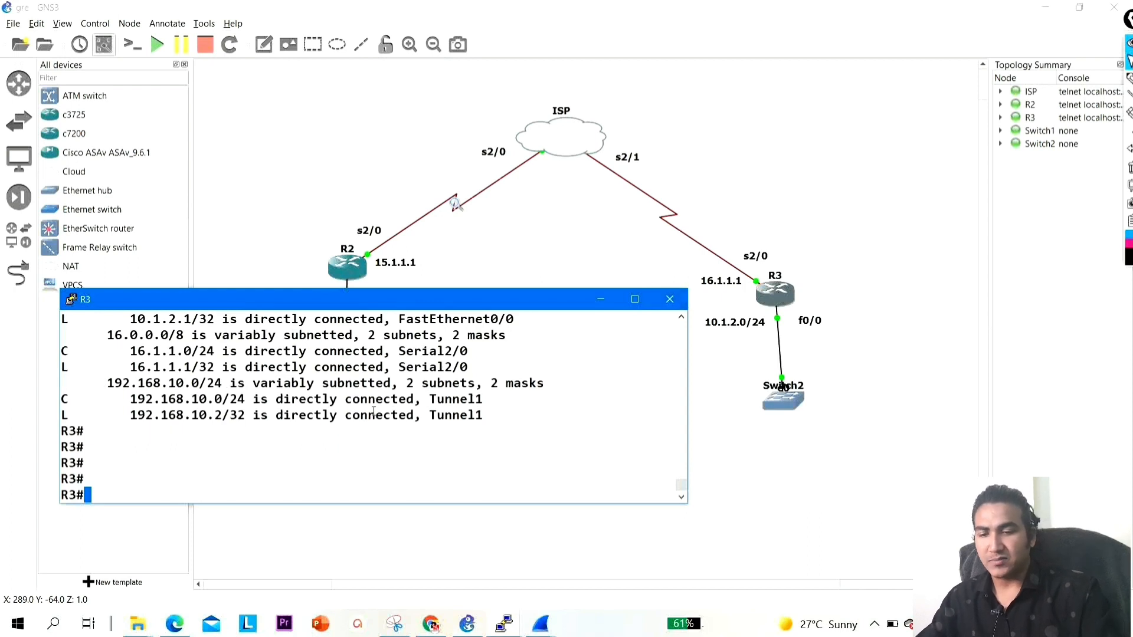
{"action": "type", "text": "conf"}
{"action": "key", "text": "Tab"}
{"action": "key", "text": "Return"}
{"action": "key", "text": "Return"}
{"action": "key", "text": "Return"}
{"action": "key", "text": "Return"}
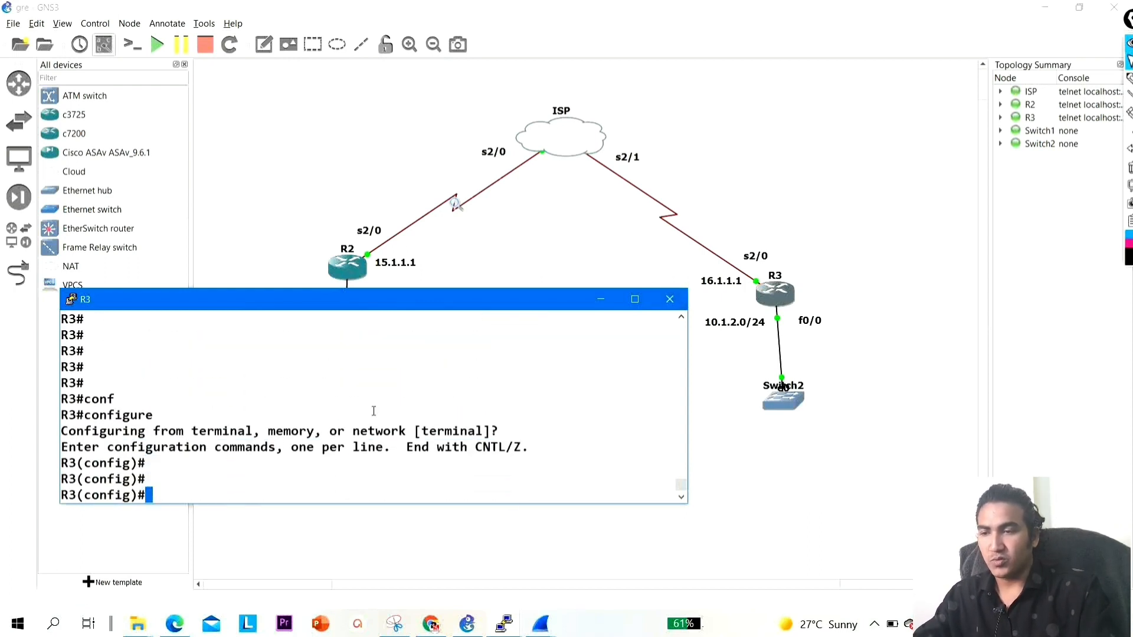
{"action": "key", "text": "Return"}
{"action": "key", "text": "Return"}
{"action": "type", "text": "rou"}
{"action": "key", "text": "Tab"}
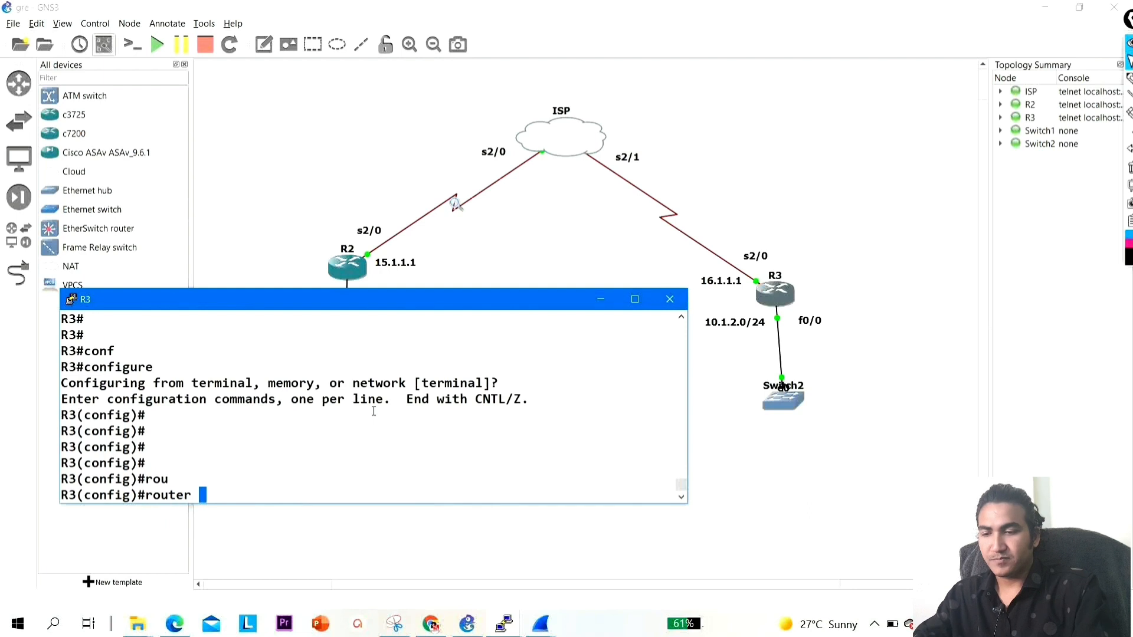
{"action": "key", "text": "BackSpace"}
{"action": "key", "text": "BackSpace"}
{"action": "key", "text": "BackSpace"}
{"action": "key", "text": "BackSpace"}
{"action": "key", "text": "BackSpace"}
{"action": "key", "text": "BackSpace"}
{"action": "key", "text": "BackSpace"}
Add a static route on R3 to 10.1.1.0 255.255.255.0 through tunnel 1
{"action": "type", "text": "ip rou"}
{"action": "key", "text": "Tab"}
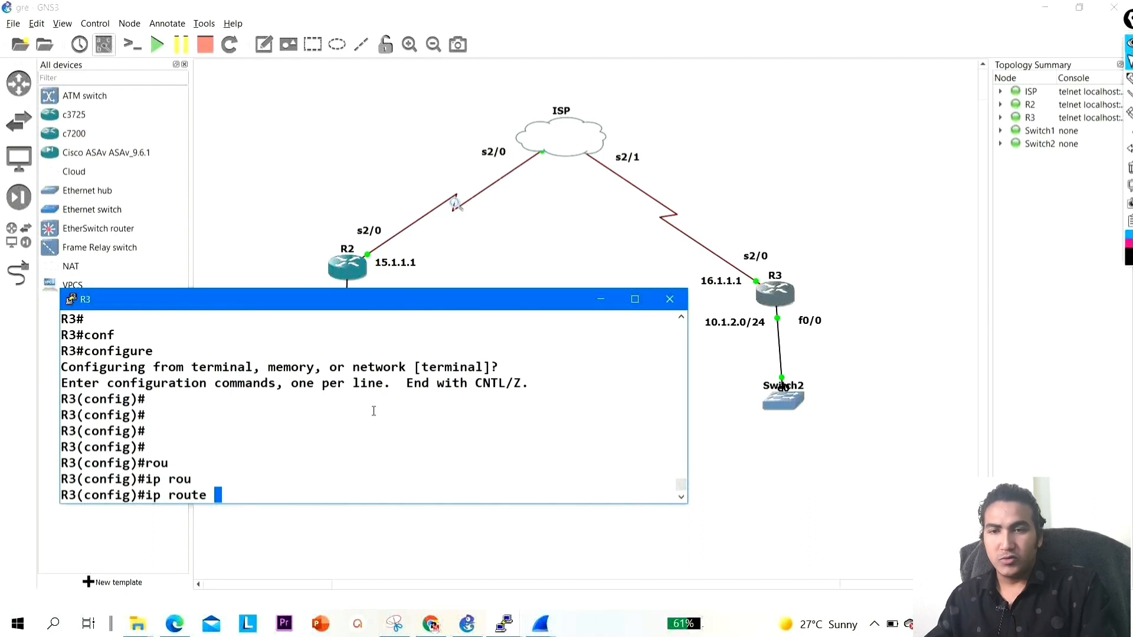
{"action": "type", "text": "10.1."}
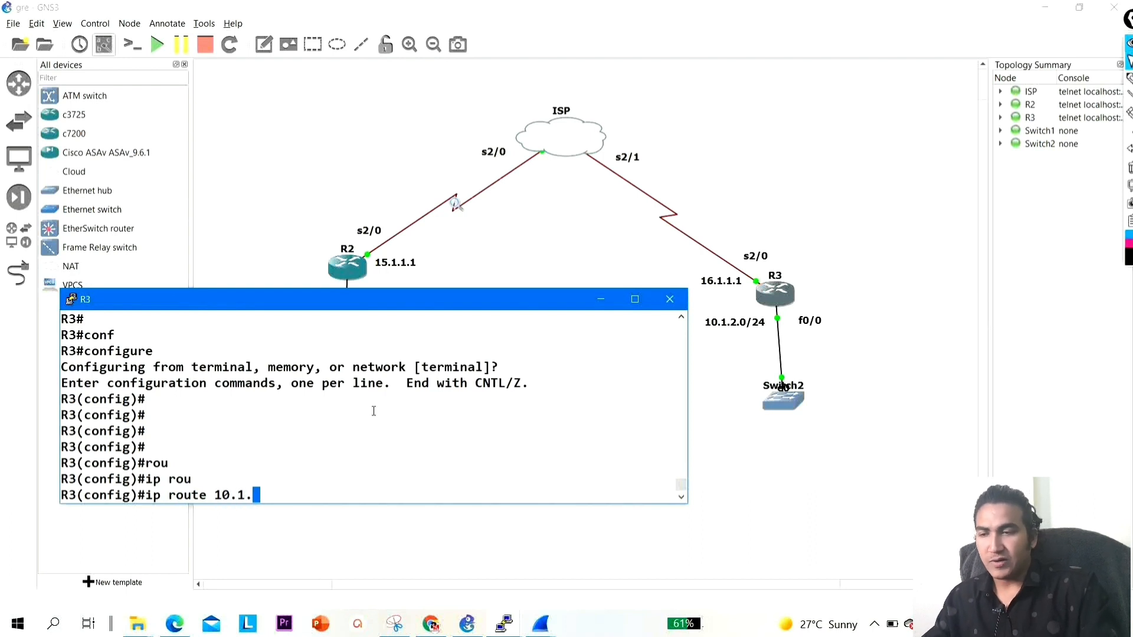
{"action": "type", "text": "1.0 255"}
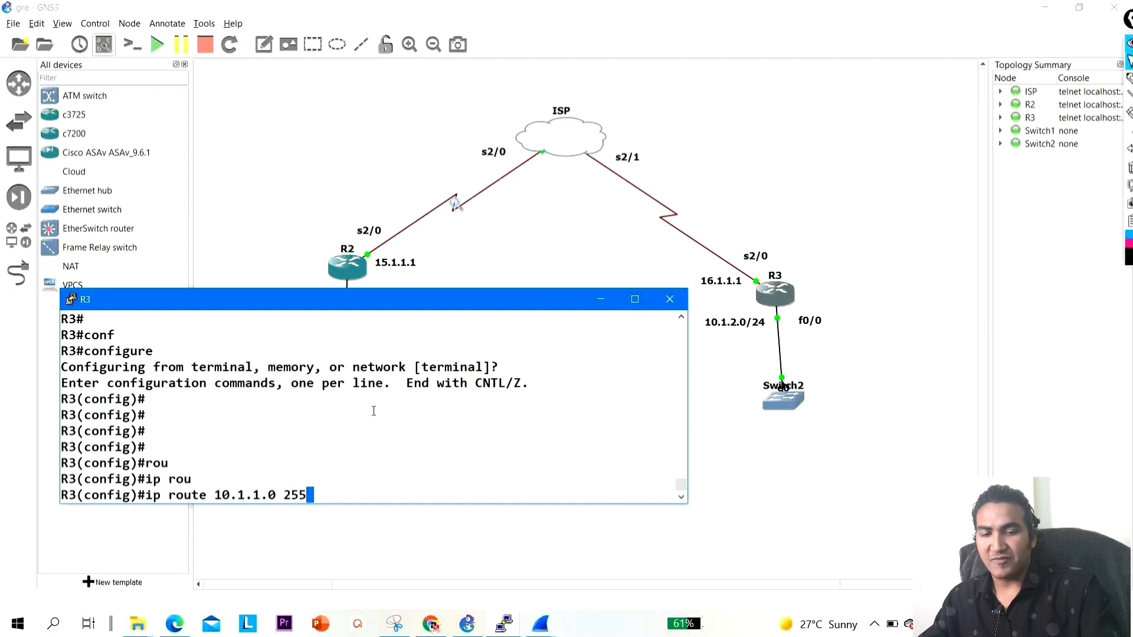
{"action": "type", "text": ".255.255.12"}
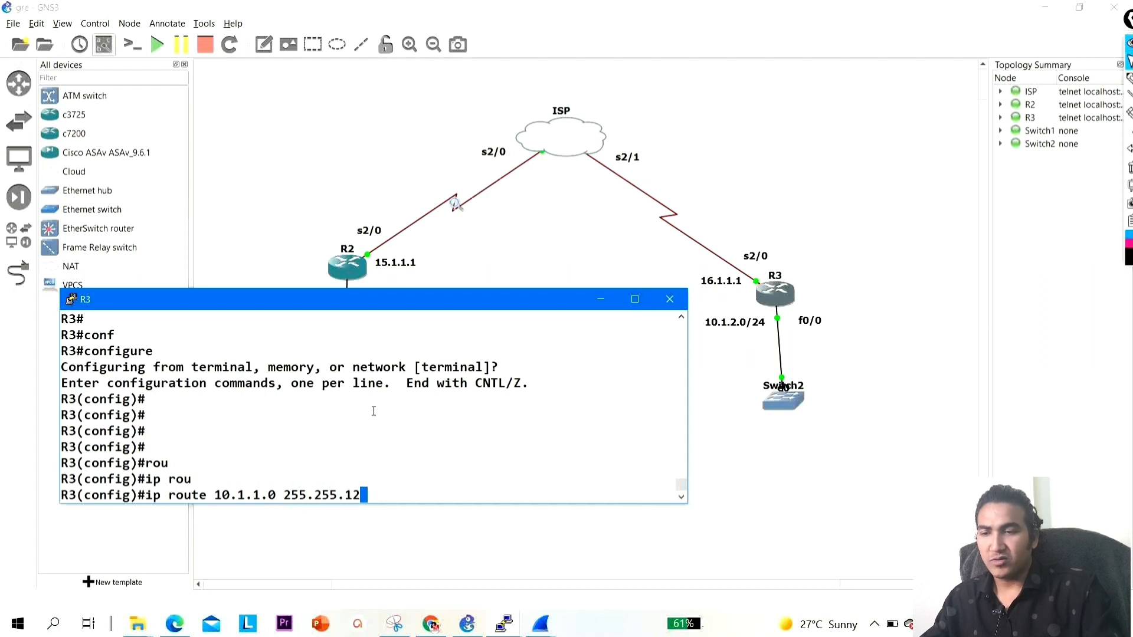
{"action": "key", "text": "BackSpace"}
{"action": "key", "text": "BackSpace"}
{"action": "key", "text": "BackSpace"}
{"action": "type", "text": "2555."}
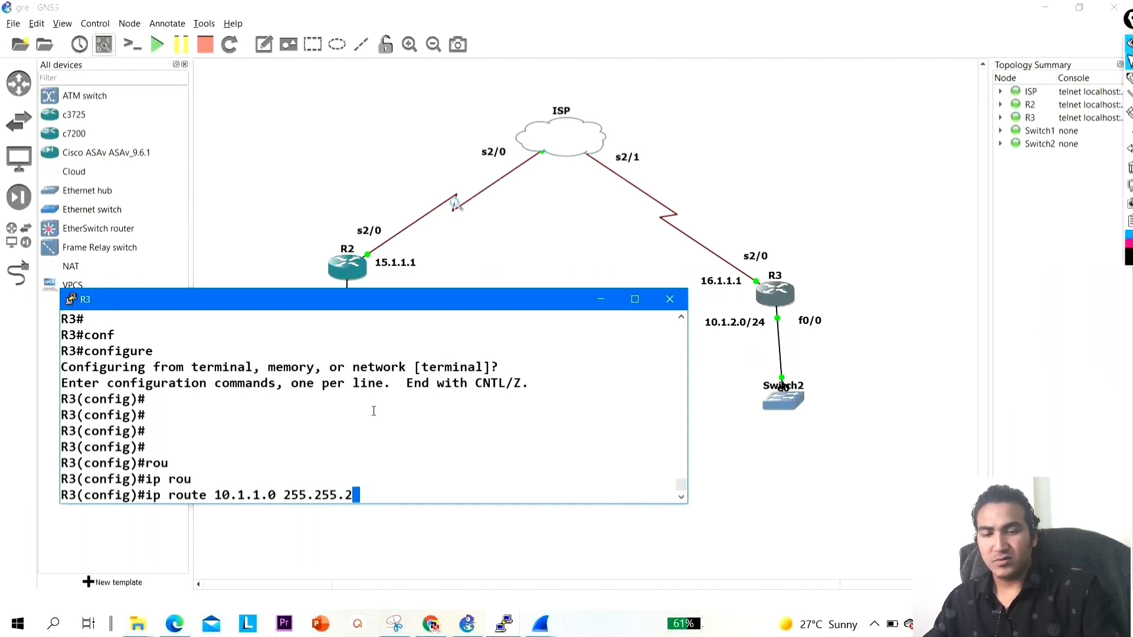
{"action": "key", "text": "BackSpace"}
{"action": "key", "text": "BackSpace"}
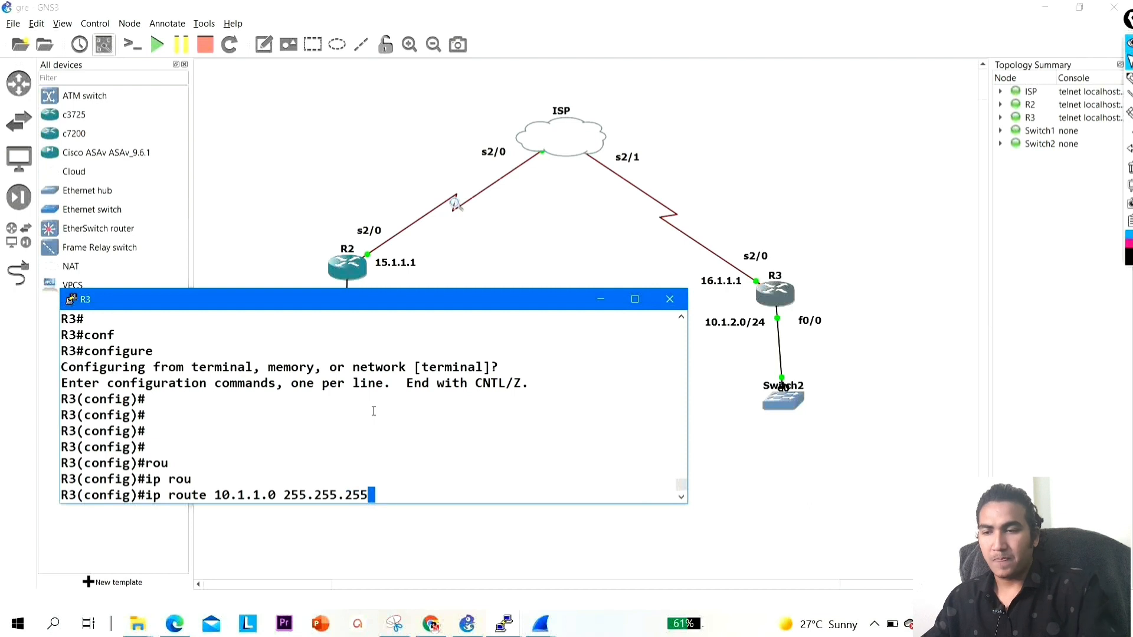
{"action": "type", "text": ".0 "}
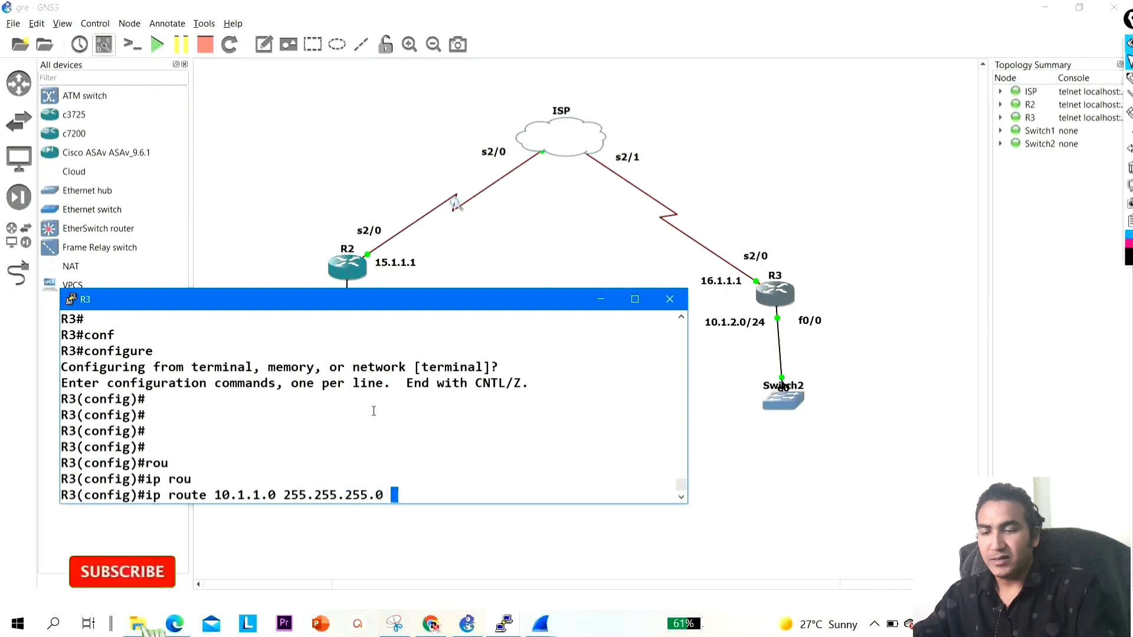
{"action": "type", "text": "tun"}
{"action": "key", "text": "Tab"}
{"action": "type", "text": "1"}
{"action": "key", "text": "Return"}
{"action": "key", "text": "Return"}
{"action": "key", "text": "Return"}
{"action": "key", "text": "Return"}
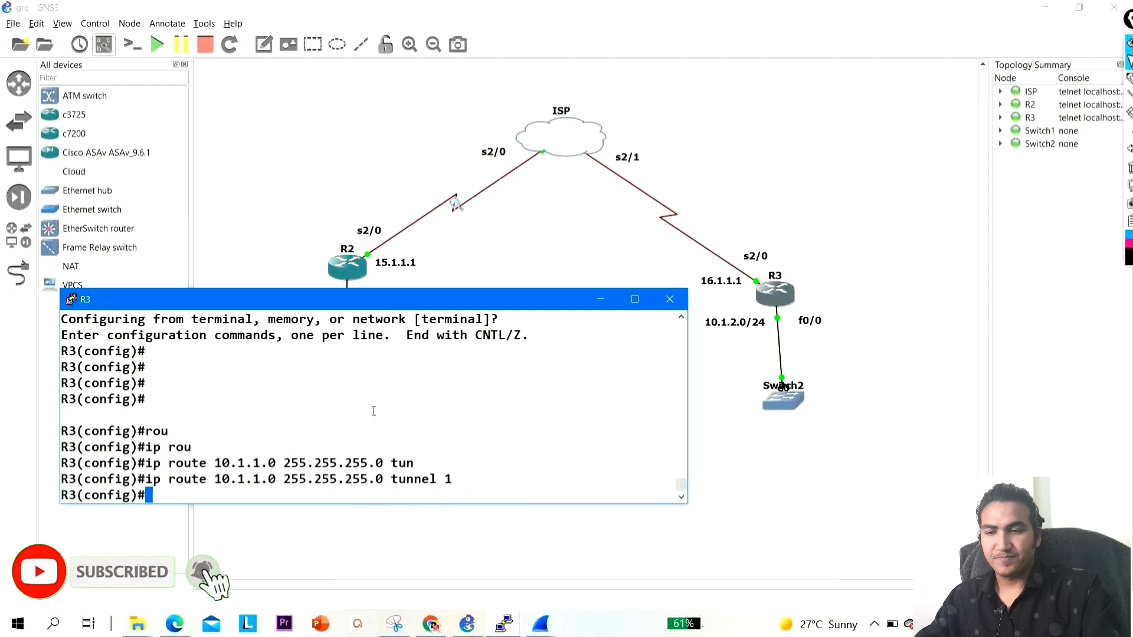
Leave configuration mode on R3 and minimise its console
{"action": "type", "text": "exi"}
{"action": "key", "text": "Return"}
{"action": "key", "text": "Return"}
{"action": "key", "text": "Return"}
{"action": "key", "text": "Return"}
{"action": "key", "text": "Return"}
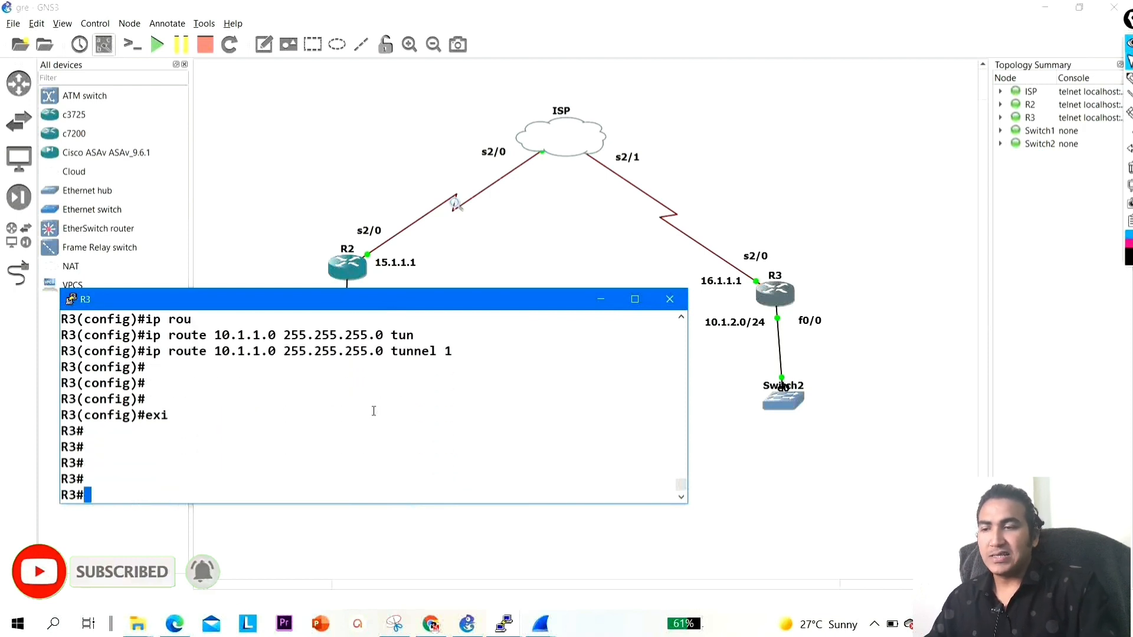
{"action": "left_click", "coordinate": [600, 299]}
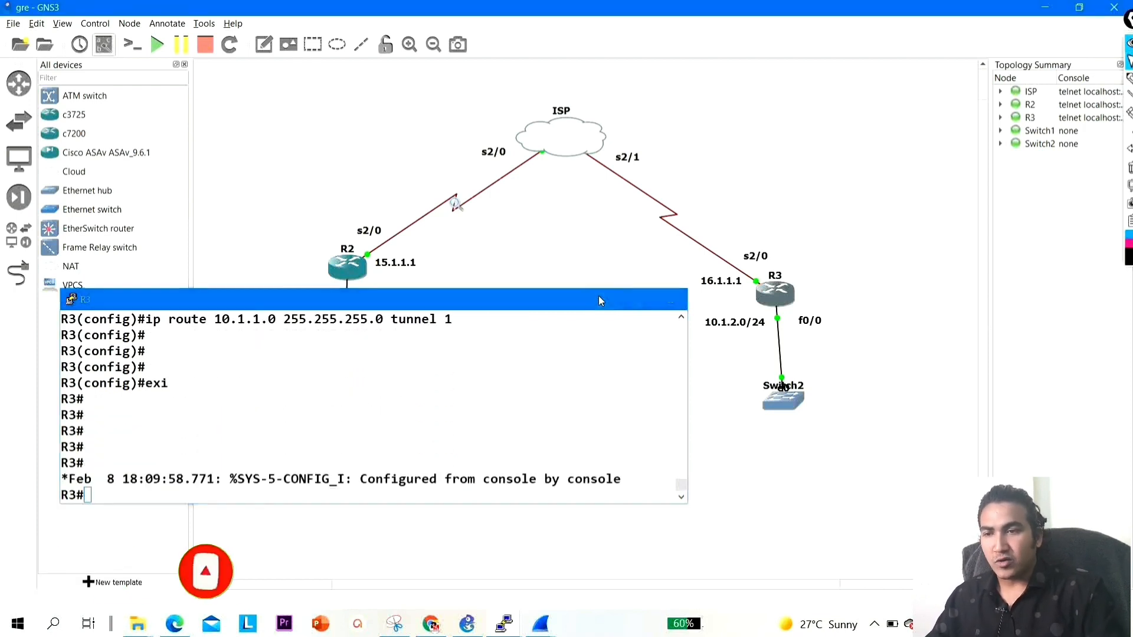
Return to R2's console and display its IP routing table again
{"action": "double_click", "coordinate": [347, 268]}
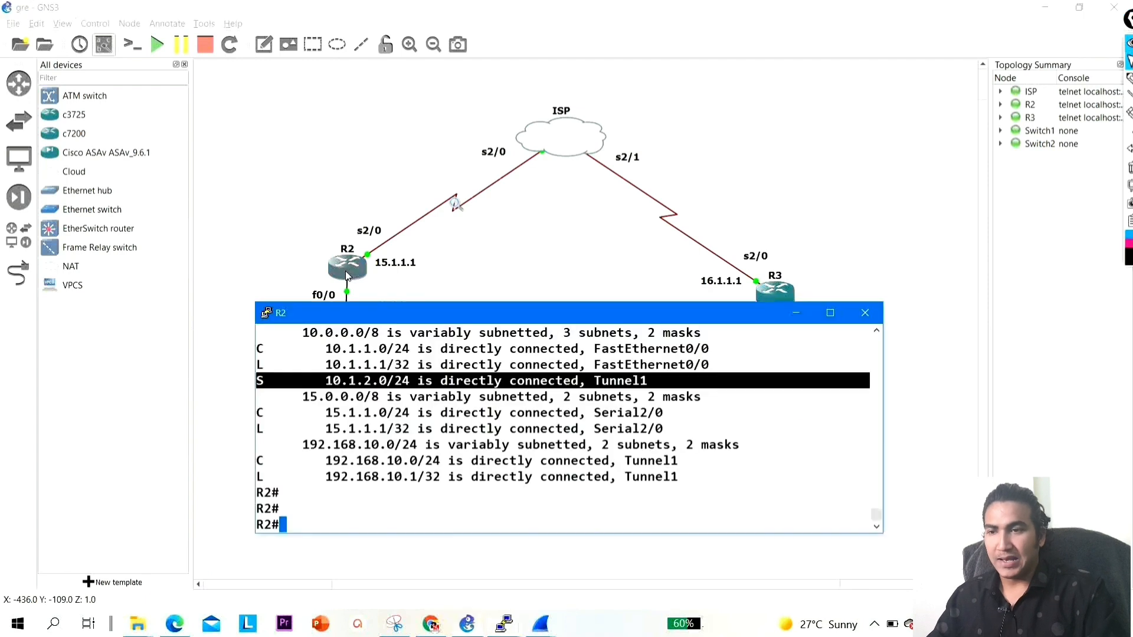
{"action": "left_click", "coordinate": [414, 438]}
{"action": "key", "text": "Up"}
{"action": "key", "text": "Return"}
Ping 10.1.2.1 from R2 with source address 10.1.1.1, and clear the console view with blank prompt lines
{"action": "key", "text": "Up"}
{"action": "key", "text": "Up"}
{"action": "key", "text": "Up"}
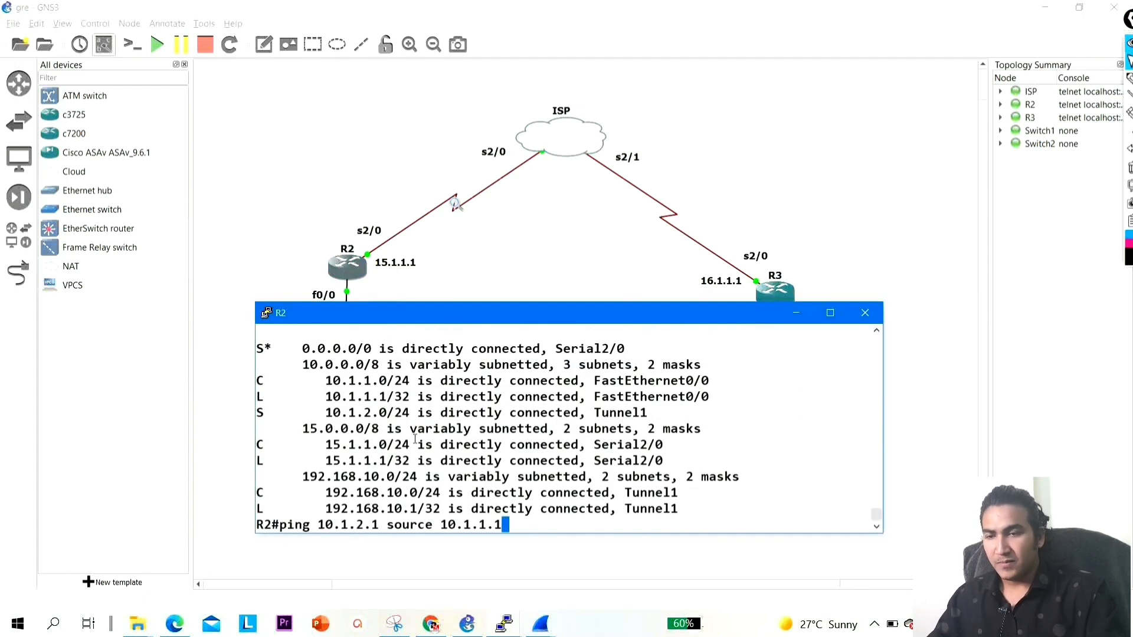
{"action": "key", "text": "Return"}
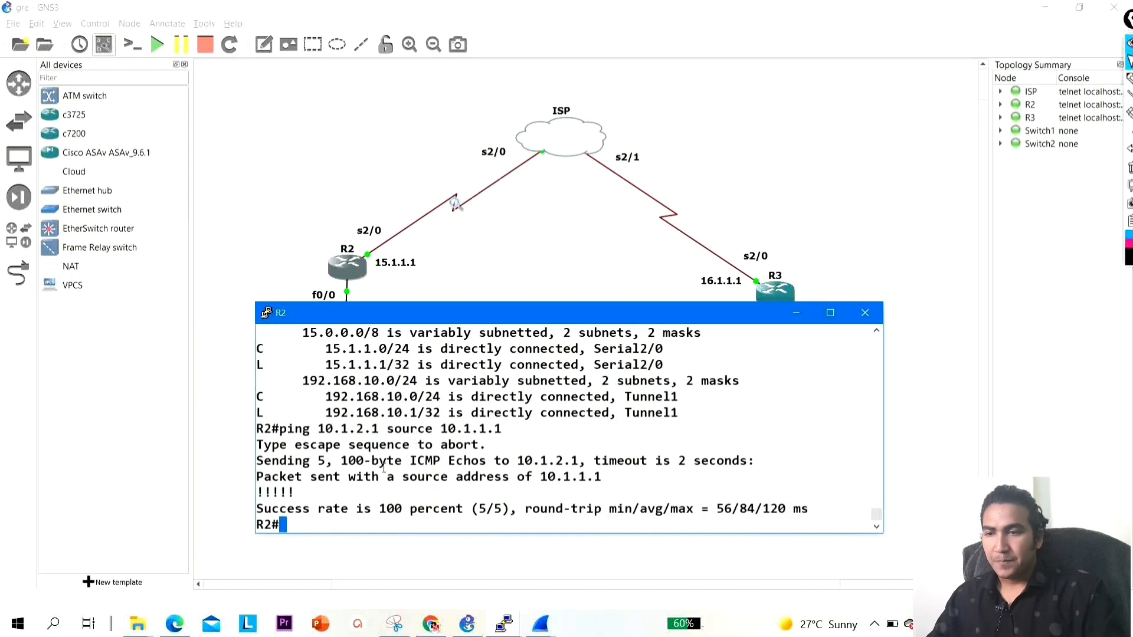
{"action": "key", "text": "Return"}
{"action": "key", "text": "Return"}
{"action": "key", "text": "Return"}
{"action": "key", "text": "Return"}
{"action": "key", "text": "Return"}
{"action": "key", "text": "Return"}
{"action": "key", "text": "Return"}
{"action": "key", "text": "Return"}
{"action": "key", "text": "Return"}
{"action": "key", "text": "Return"}
{"action": "key", "text": "Return"}
{"action": "key", "text": "Return"}
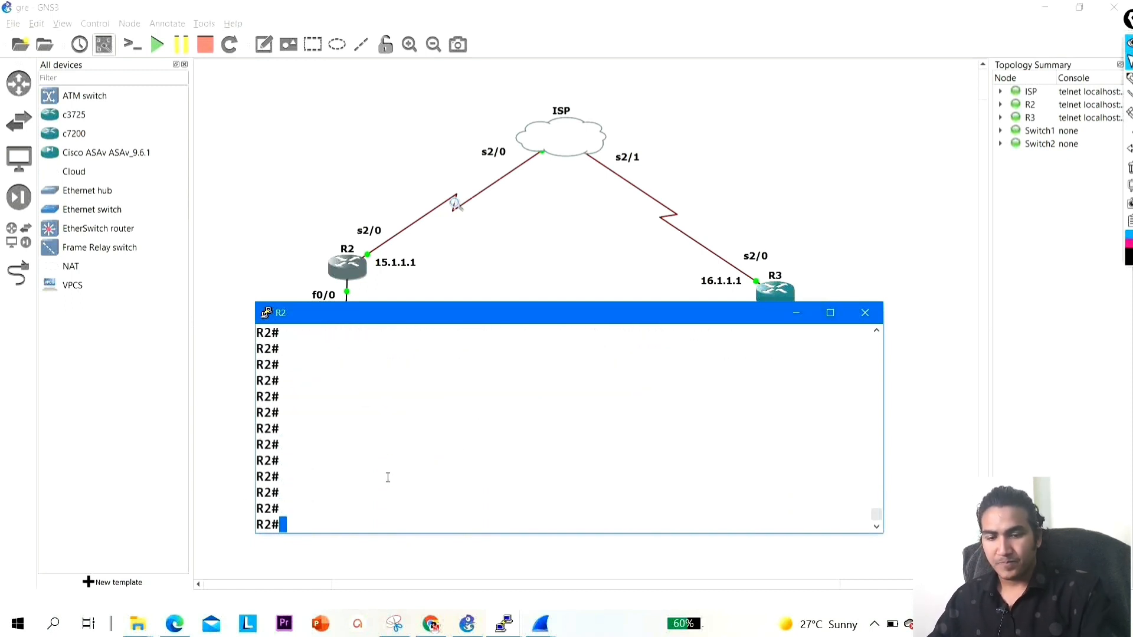
Repeat the ping from R2 to 10.1.2.1 with source 10.1.1.1
{"action": "key", "text": "Up"}
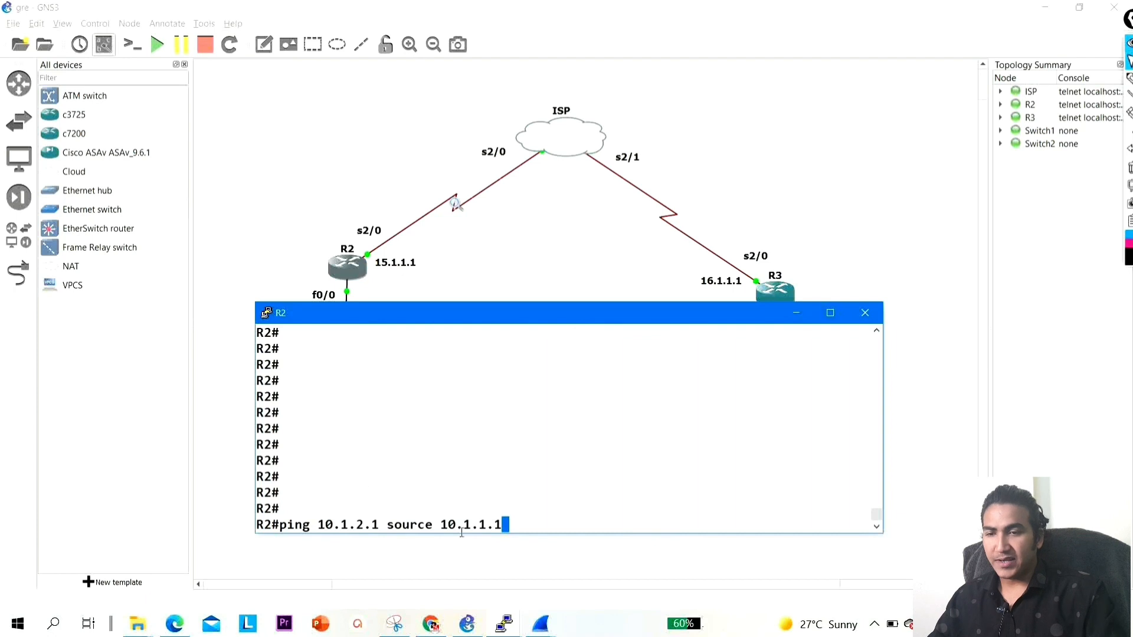
{"action": "key", "text": "Return"}
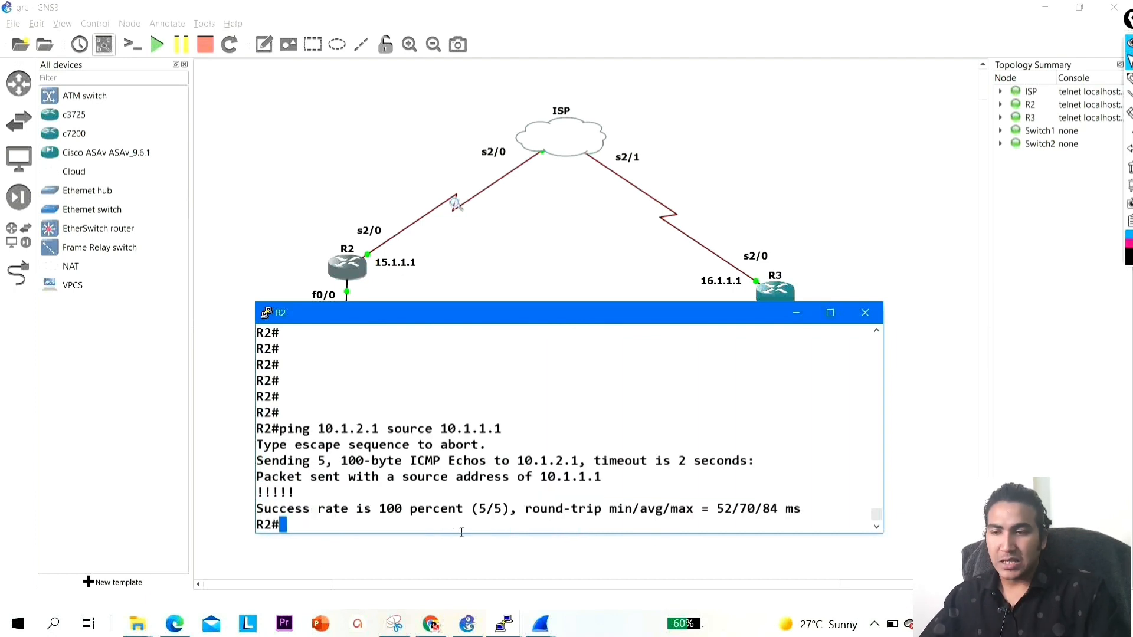
{"action": "key", "text": "Return"}
{"action": "key", "text": "Return"}
{"action": "key", "text": "Return"}
{"action": "key", "text": "Return"}
{"action": "key", "text": "Return"}
{"action": "key", "text": "Return"}
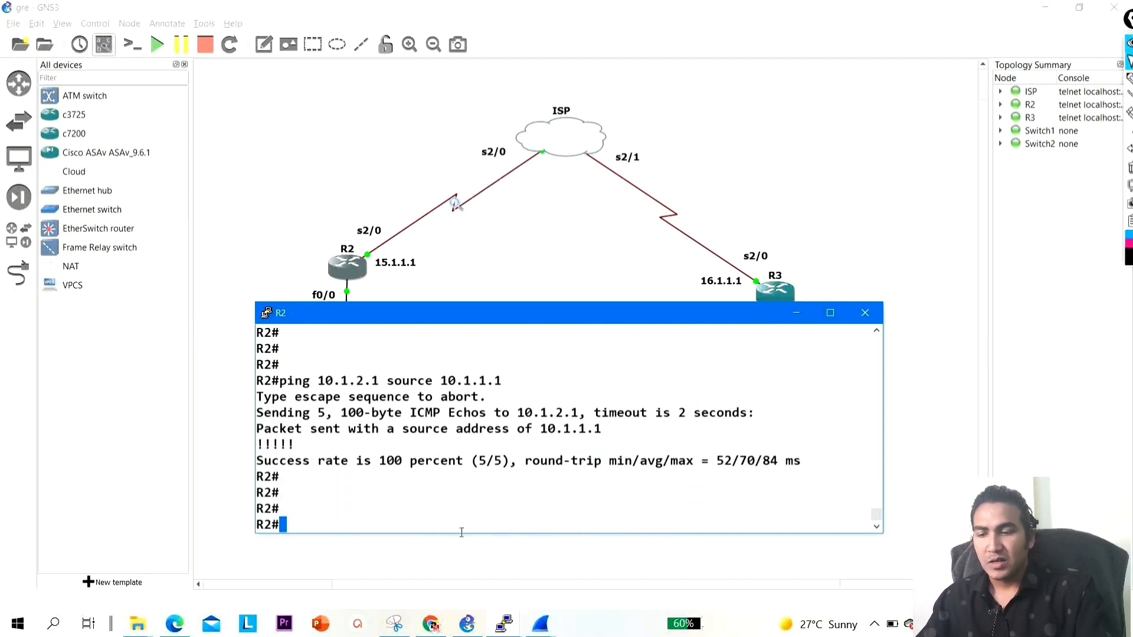
Enter global configuration mode from the terminal on R2
{"action": "type", "text": "conf"}
{"action": "key", "text": "Tab"}
{"action": "key", "text": "Return"}
{"action": "key", "text": "Return"}
{"action": "key", "text": "Return"}
{"action": "key", "text": "Return"}
{"action": "key", "text": "Return"}
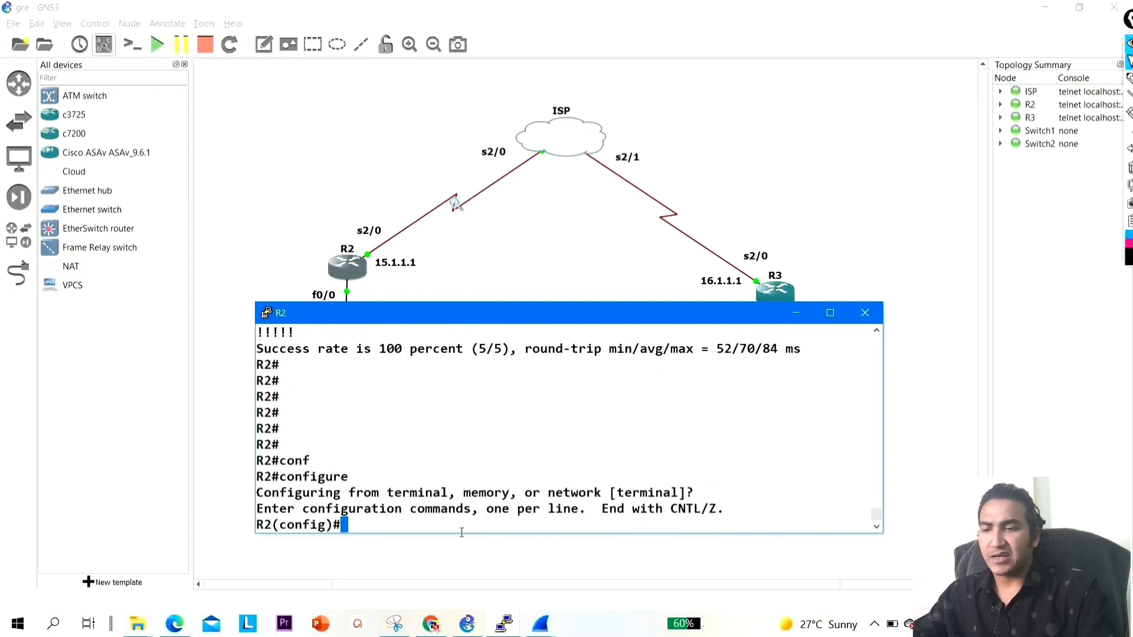
Remove R2's static route to 10.1.2.0 with mask 255.255.255.0 through tunnel 1
{"action": "type", "text": "no ip ro"}
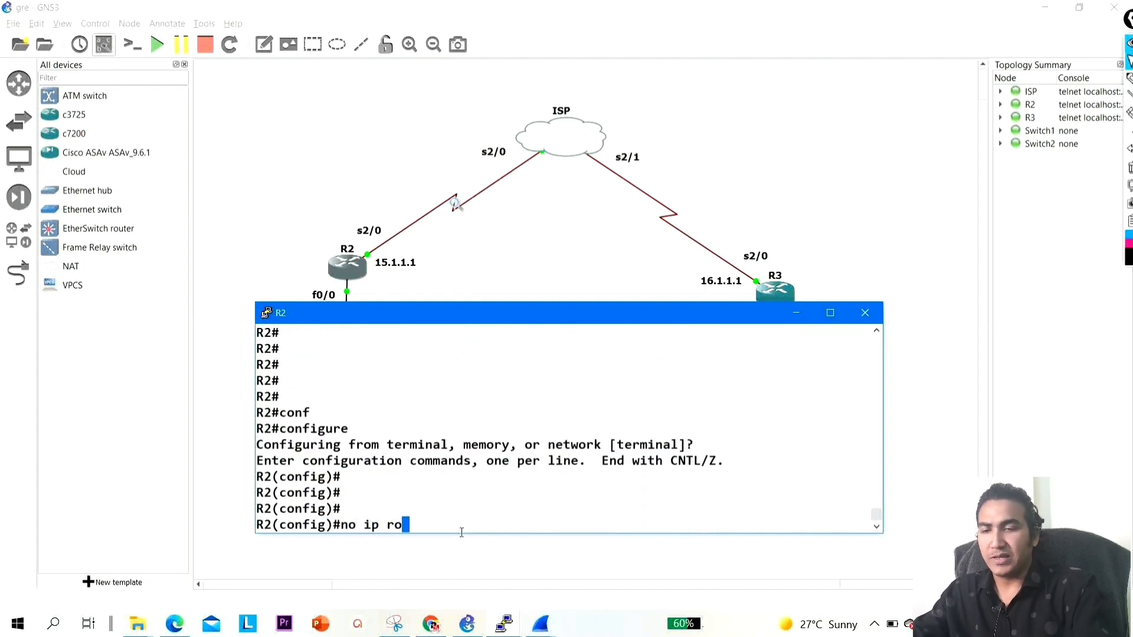
{"action": "key", "text": "Tab"}
{"action": "type", "text": "ute 10.1.21"}
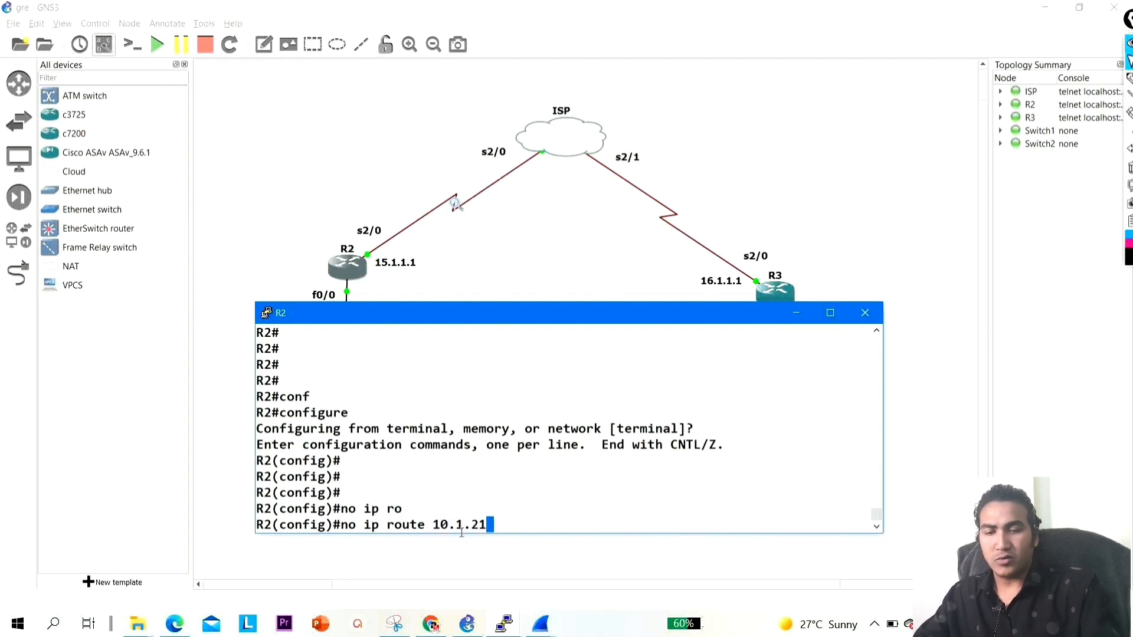
{"action": "key", "text": "BackSpace"}
{"action": "type", "text": ".0"}
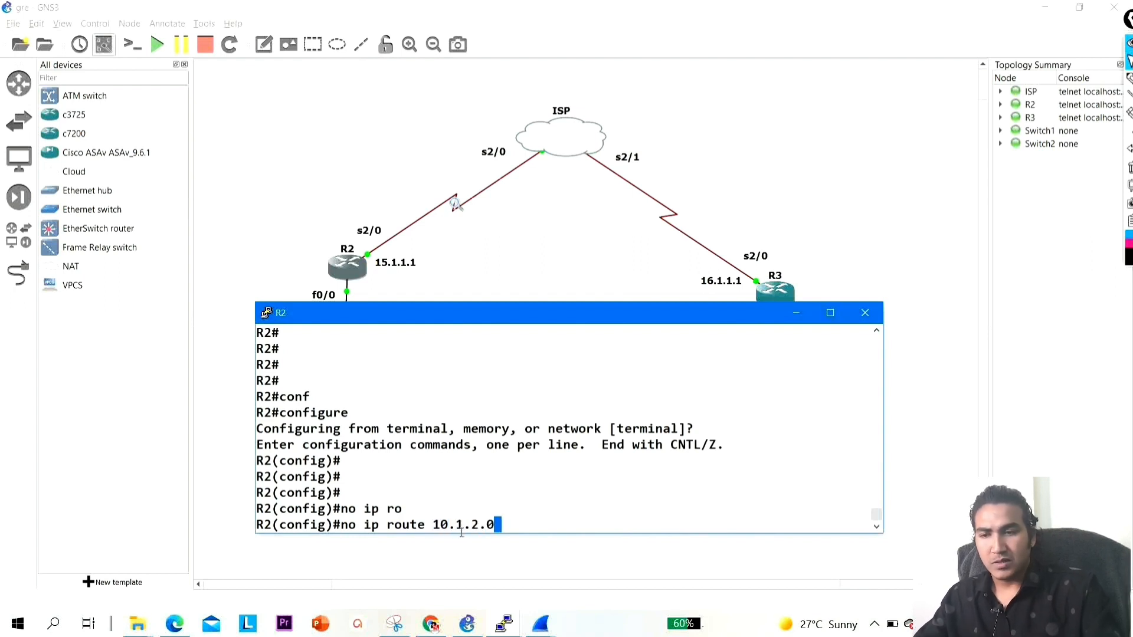
{"action": "type", "text": " 255.2"}
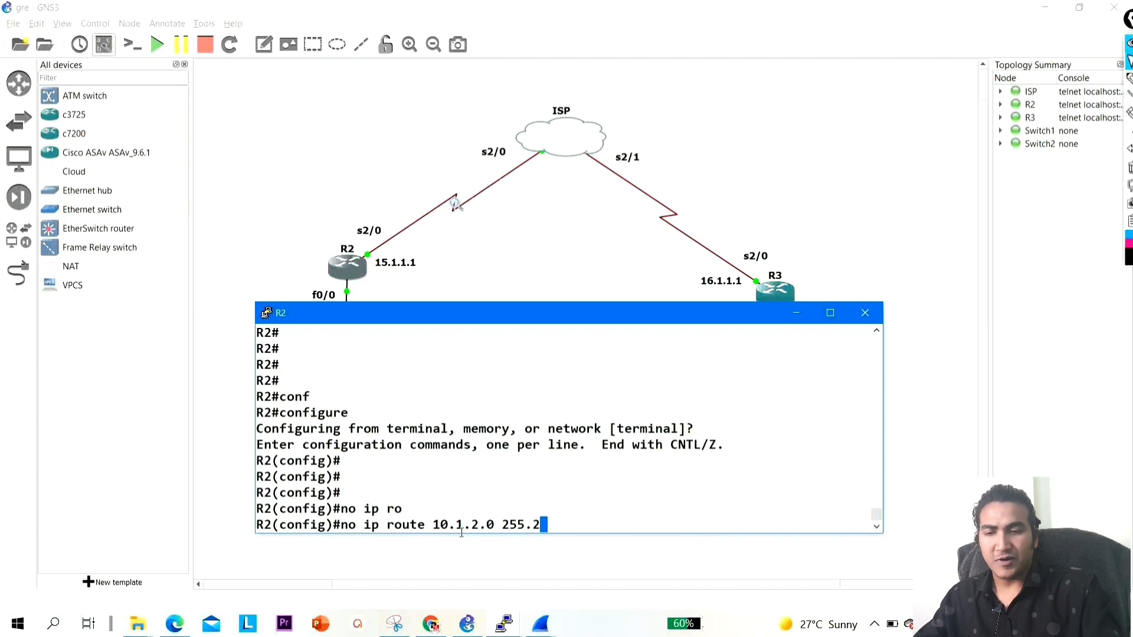
{"action": "type", "text": "55.255.0"}
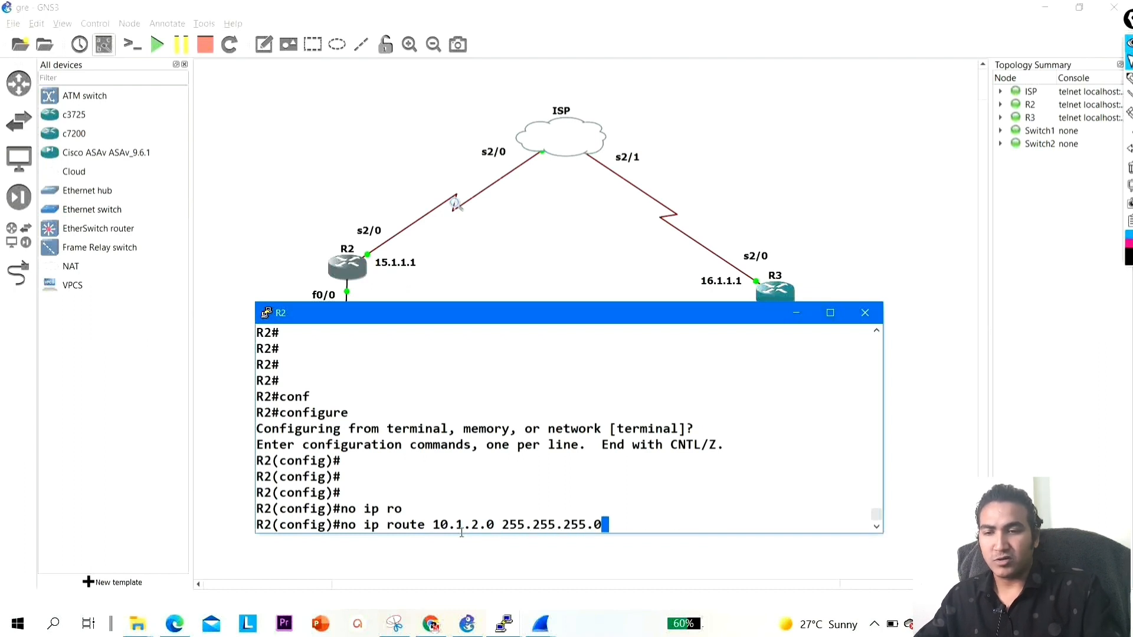
{"action": "type", "text": " tun 1"}
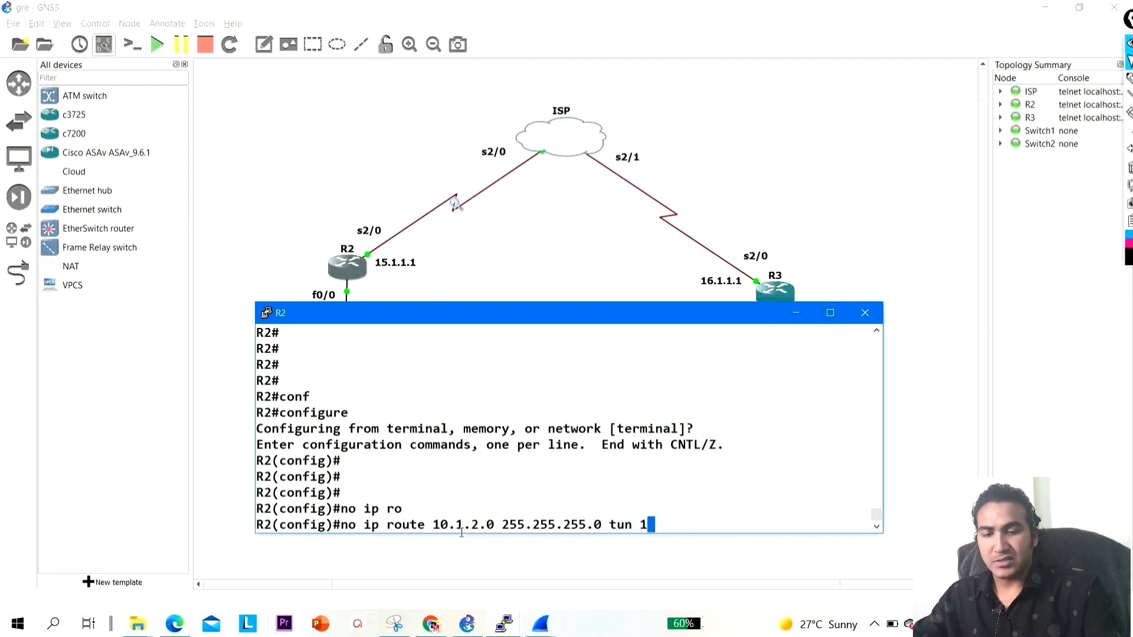
{"action": "key", "text": "Return"}
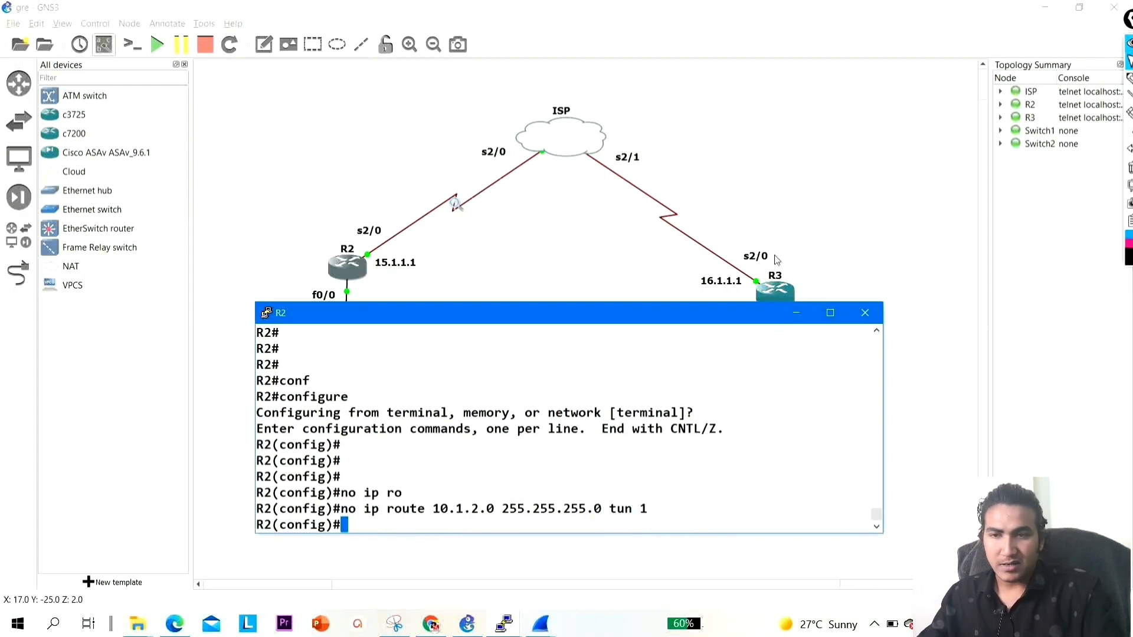
Switch to R3's console and enter global configuration mode
{"action": "left_click", "coordinate": [788, 295]}
{"action": "double_click", "coordinate": [789, 295]}
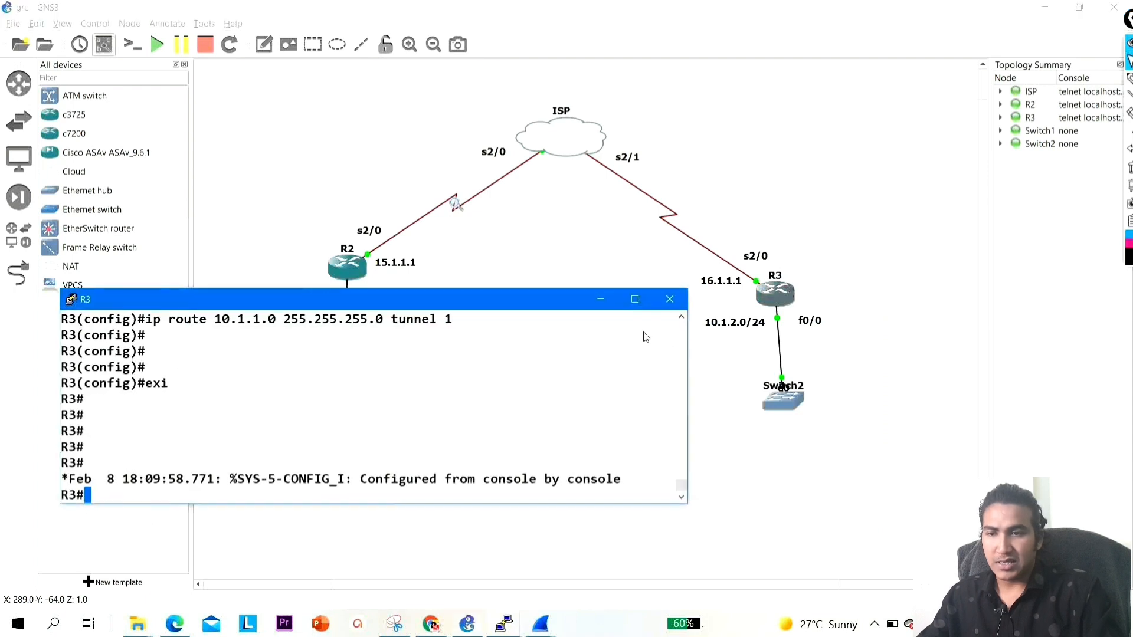
{"action": "key", "text": "Return"}
{"action": "key", "text": "Return"}
{"action": "key", "text": "Return"}
{"action": "type", "text": "conf"}
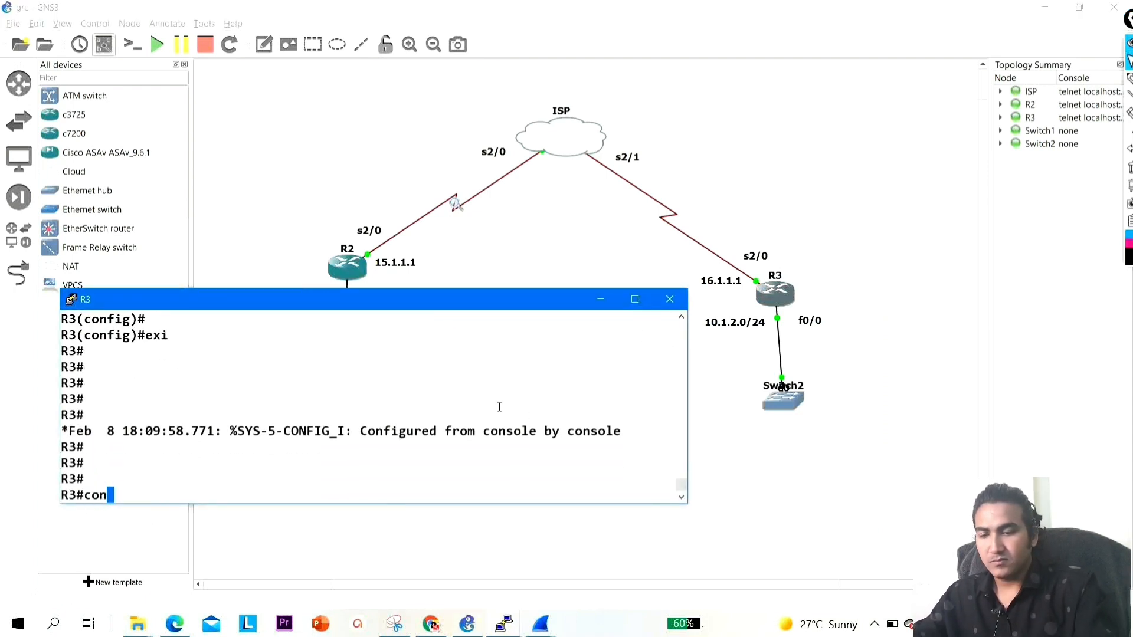
{"action": "key", "text": "Tab"}
{"action": "key", "text": "Return"}
{"action": "key", "text": "Return"}
{"action": "key", "text": "Return"}
{"action": "key", "text": "Return"}
Remove R3's static route to 10.1.1.0 with mask 255.255.255.0 through tunnel 1, and minimise its console
{"action": "type", "text": "no "}
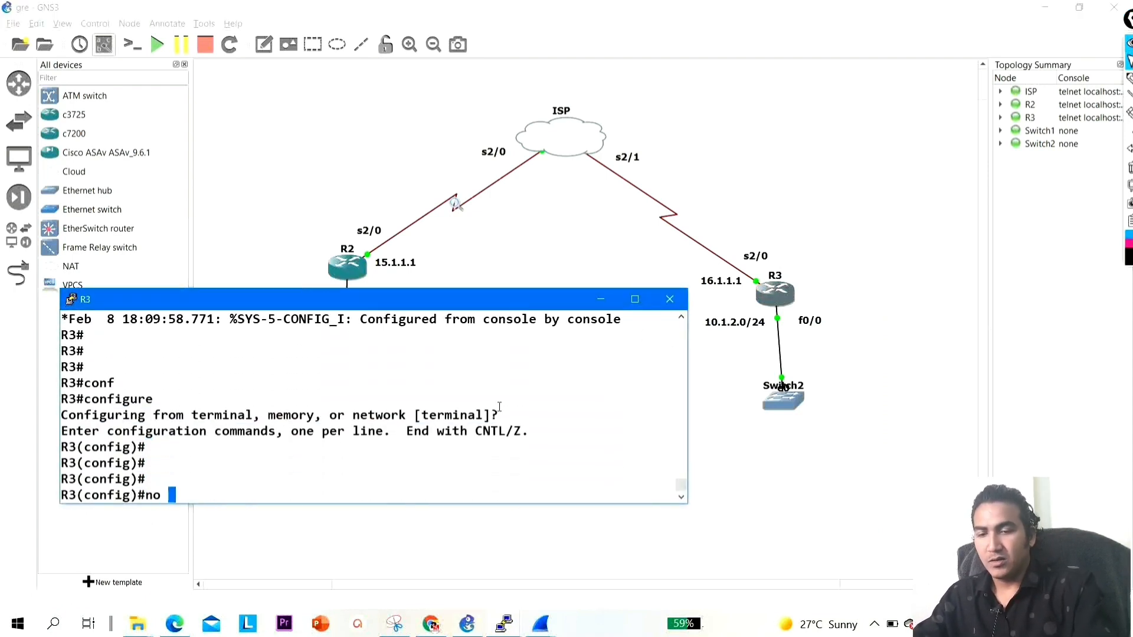
{"action": "type", "text": "ip rou"}
{"action": "key", "text": "Tab"}
{"action": "type", "text": "te 10."}
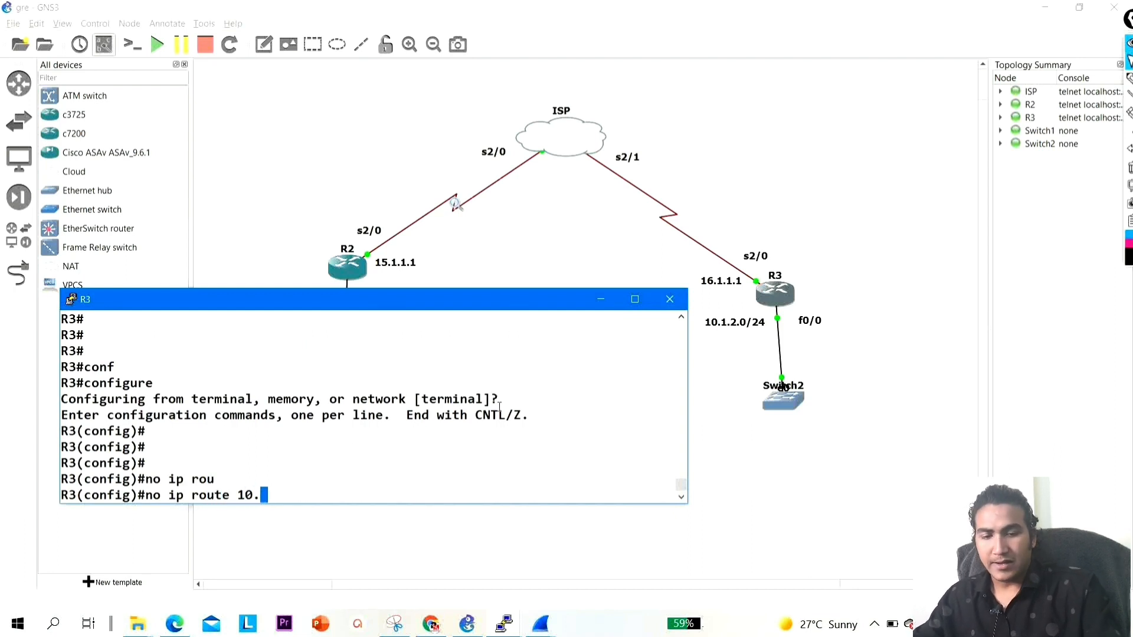
{"action": "type", "text": "1.1.0 2"}
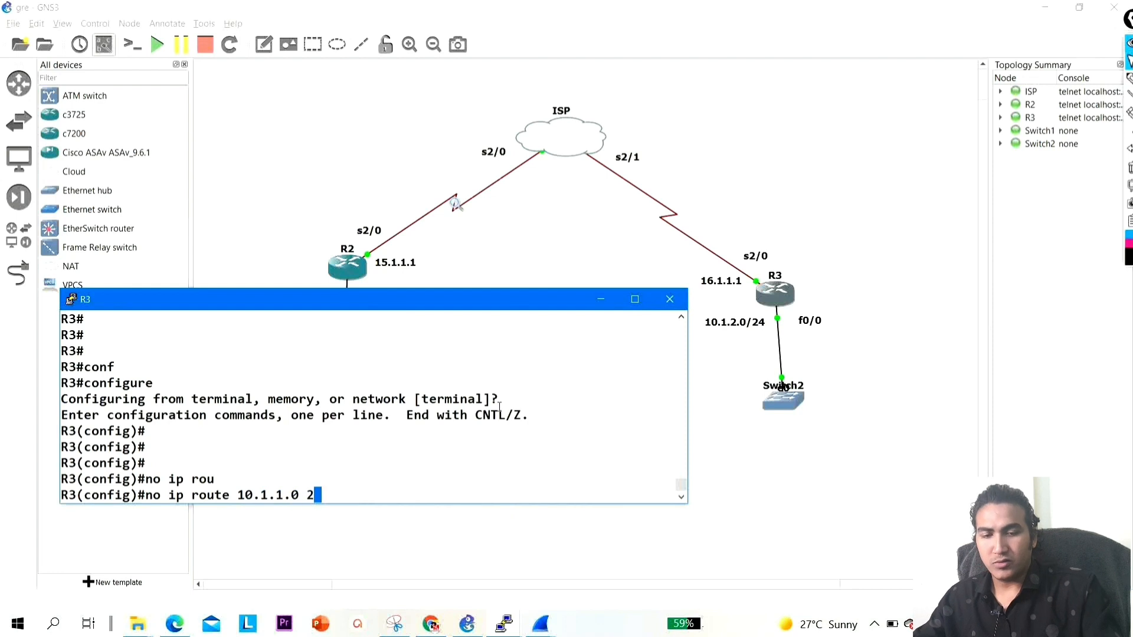
{"action": "type", "text": "55.255.255."}
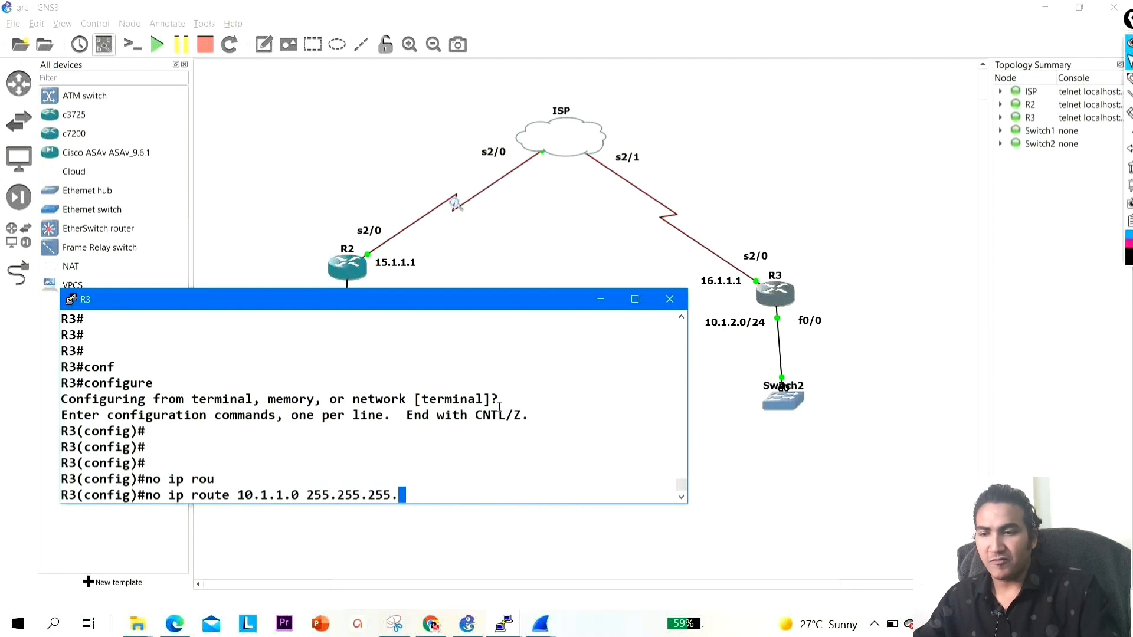
{"action": "type", "text": "0 tun 1"}
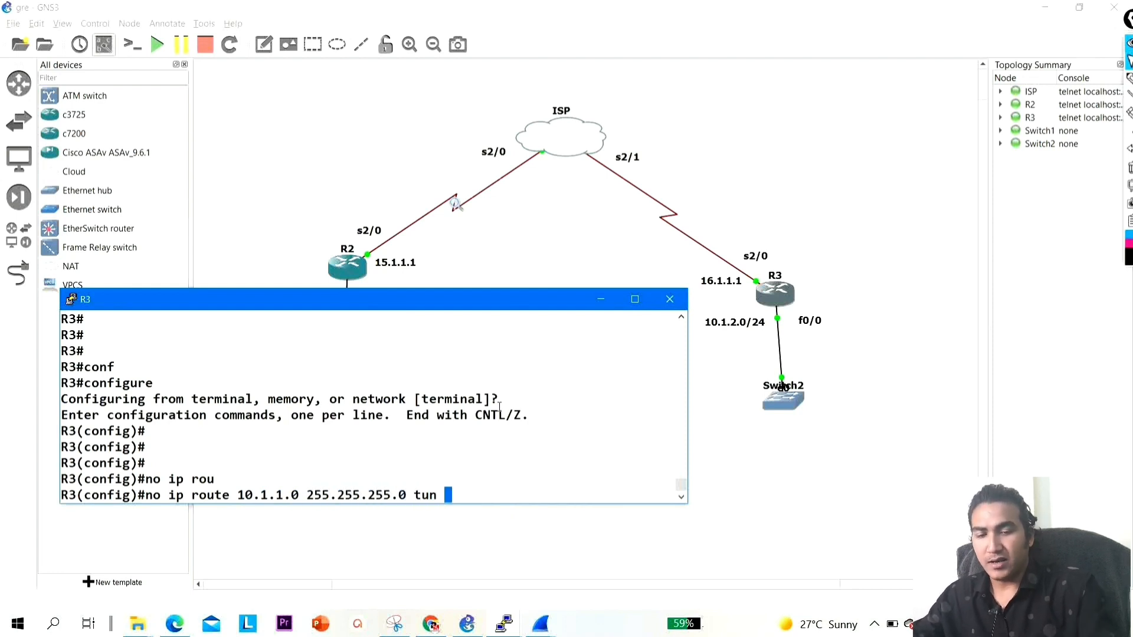
{"action": "key", "text": "Return"}
{"action": "key", "text": "Return"}
{"action": "key", "text": "Return"}
{"action": "key", "text": "Return"}
{"action": "key", "text": "Return"}
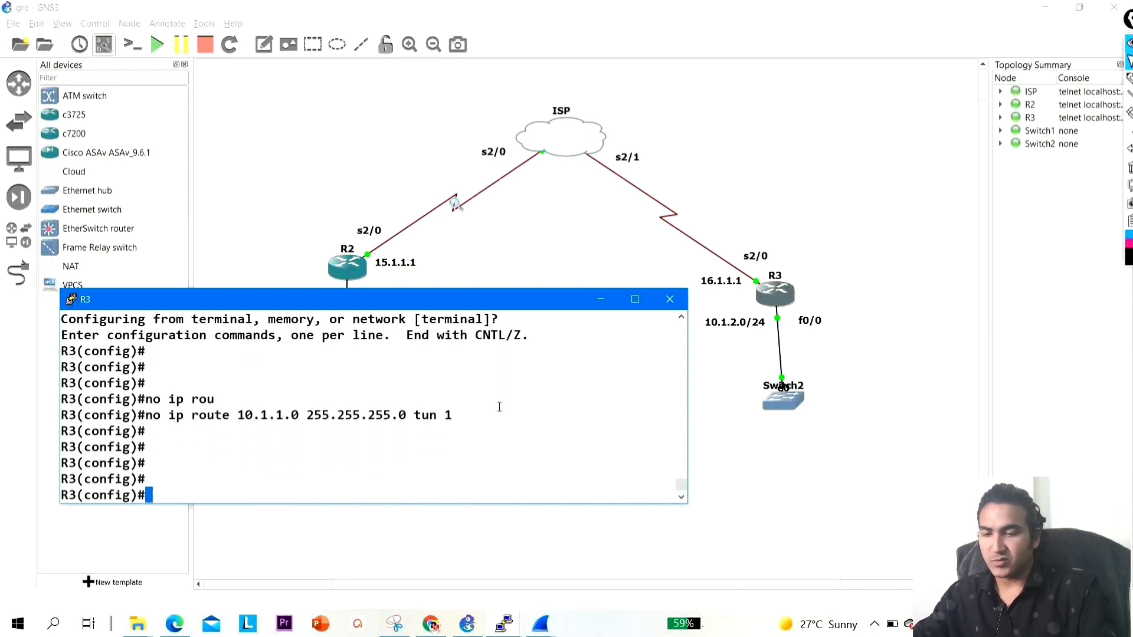
{"action": "left_click", "coordinate": [601, 300]}
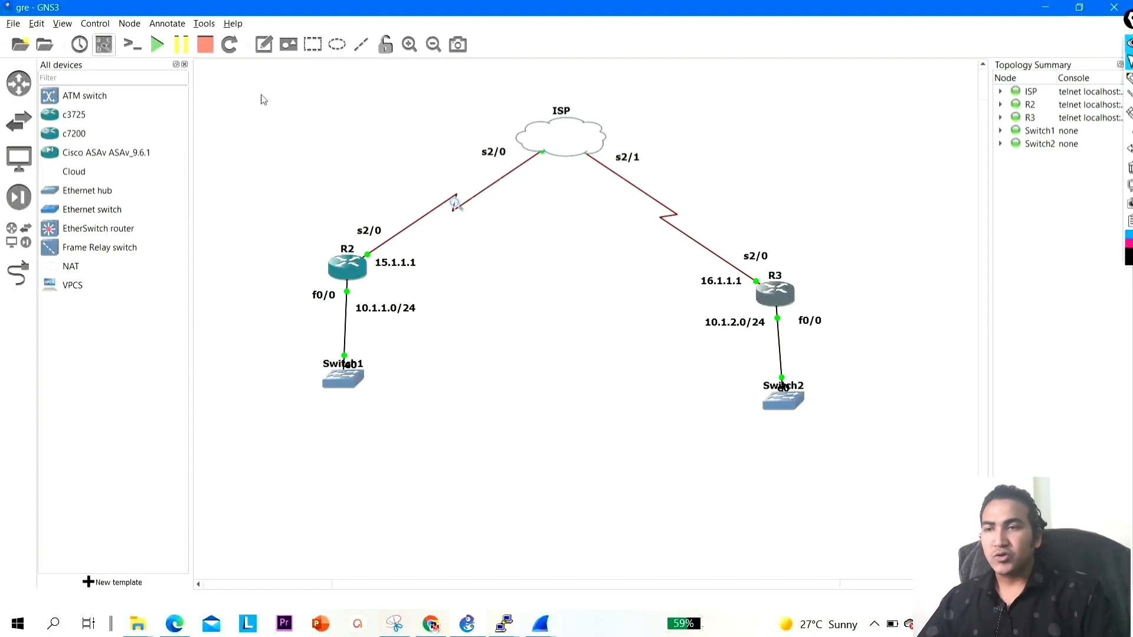
{"action": "left_click_drag", "start_coordinate": [257, 90], "coordinate": [410, 316]}
{"action": "mouse_move", "coordinate": [273, 223]}
{"action": "left_mouse_down"}
{"action": "mouse_move", "coordinate": [379, 298]}
{"action": "mouse_move", "coordinate": [271, 230]}
{"action": "left_mouse_up"}
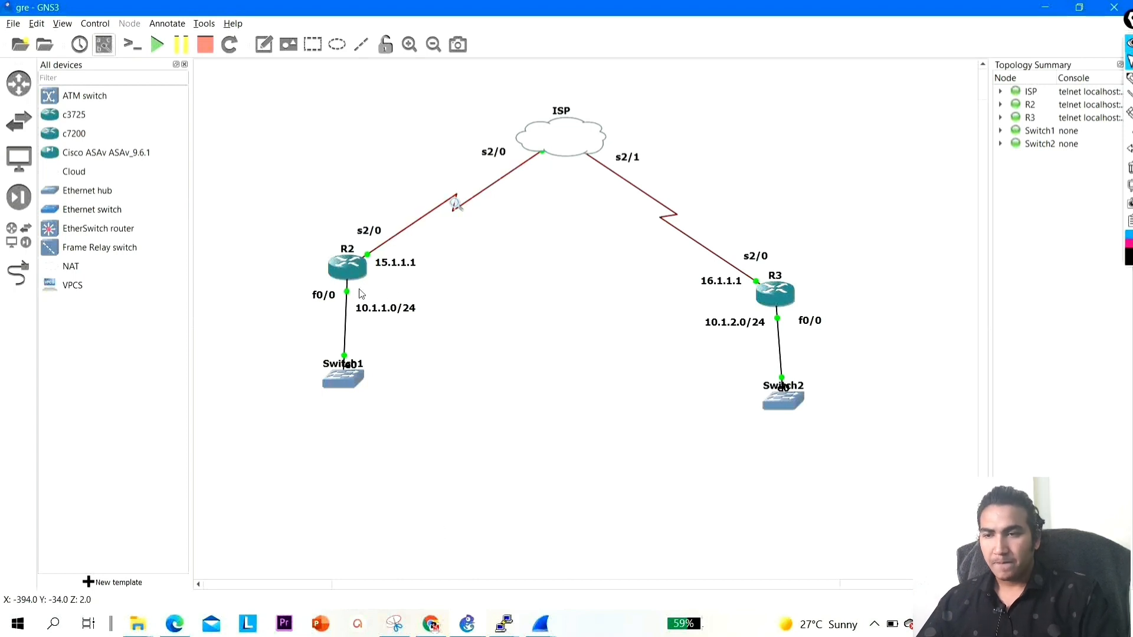
Return to R2's console and start an EIGRP routing process with autonomous system number 100
{"action": "double_click", "coordinate": [353, 272]}
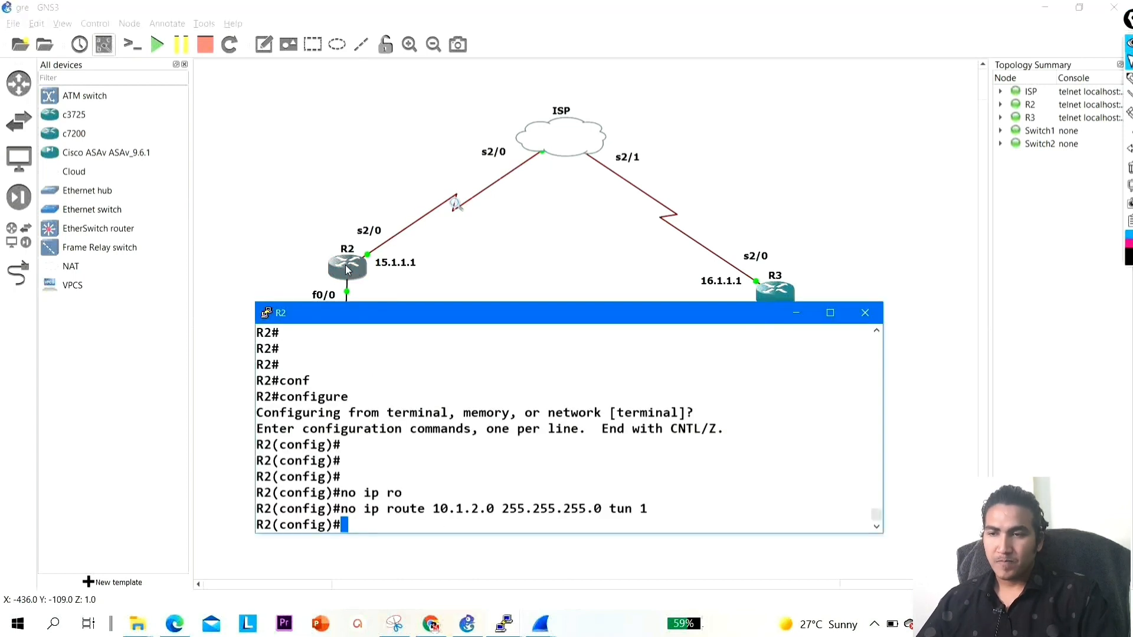
{"action": "key", "text": "Return"}
{"action": "key", "text": "Return"}
{"action": "key", "text": "Return"}
{"action": "type", "text": "rou"}
{"action": "key", "text": "Tab"}
{"action": "type", "text": "te"}
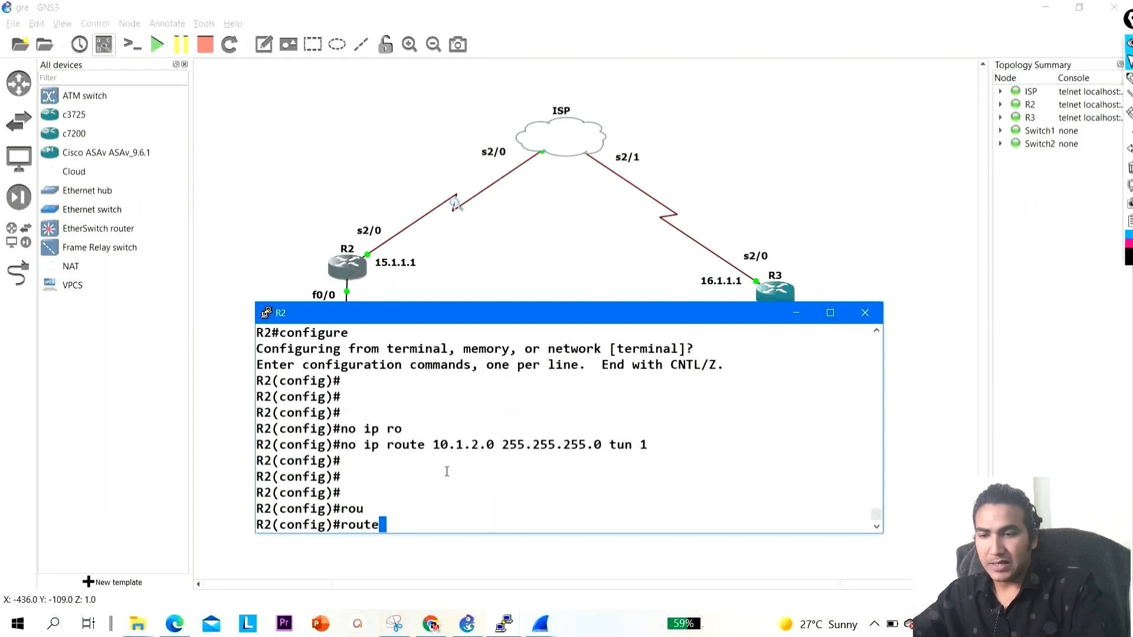
{"action": "type", "text": "r ei"}
{"action": "key", "text": "Tab"}
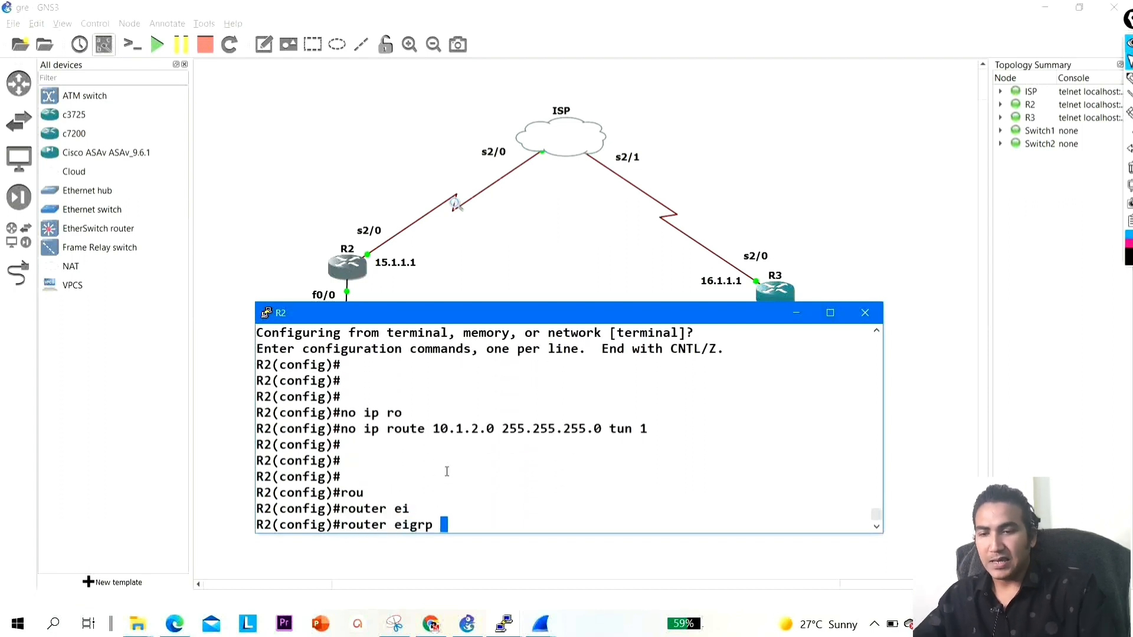
{"action": "type", "text": "100"}
{"action": "key", "text": "Return"}
Advertise R2's LAN network 10.1.1.0 with wildcard mask 0.0.0.255 in EIGRP 100
{"action": "type", "text": "net"}
{"action": "key", "text": "Tab"}
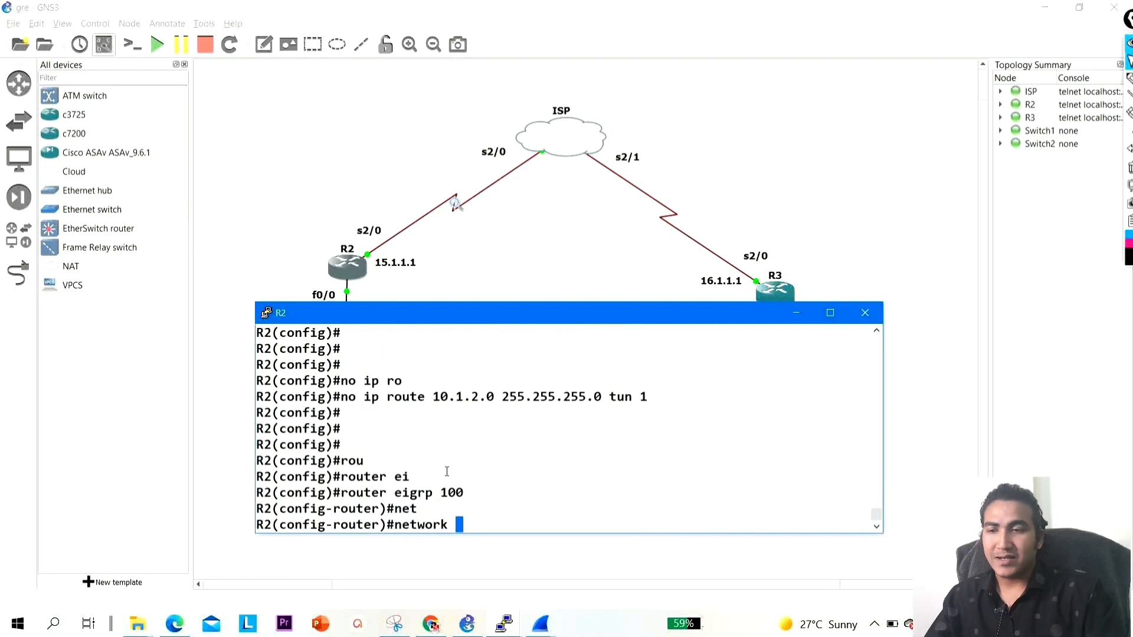
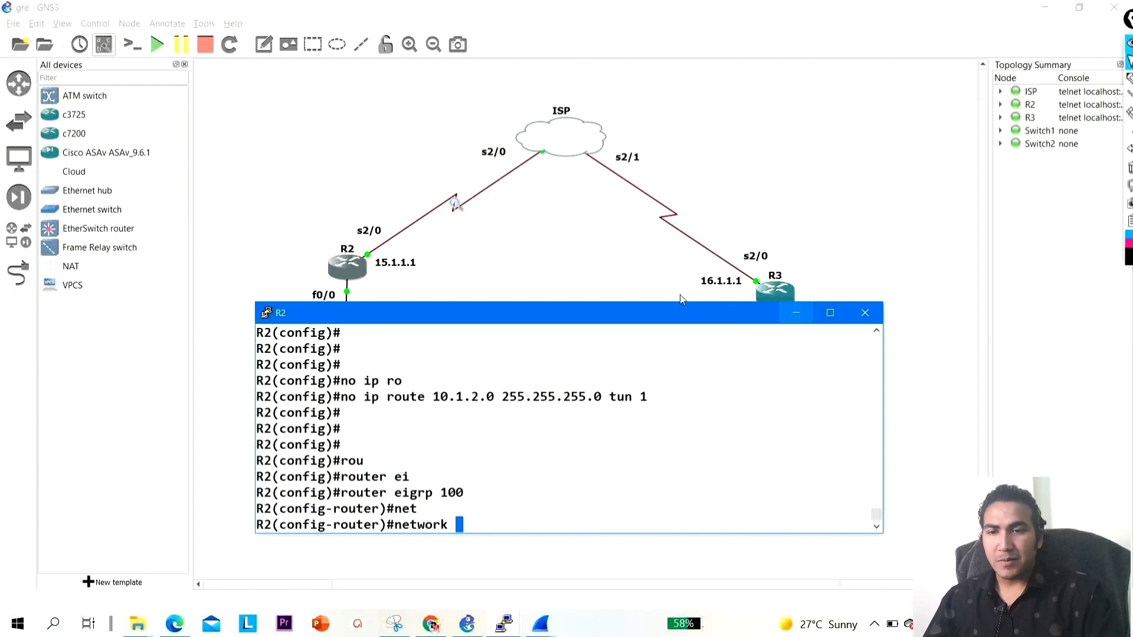
{"action": "left_click", "coordinate": [796, 313]}
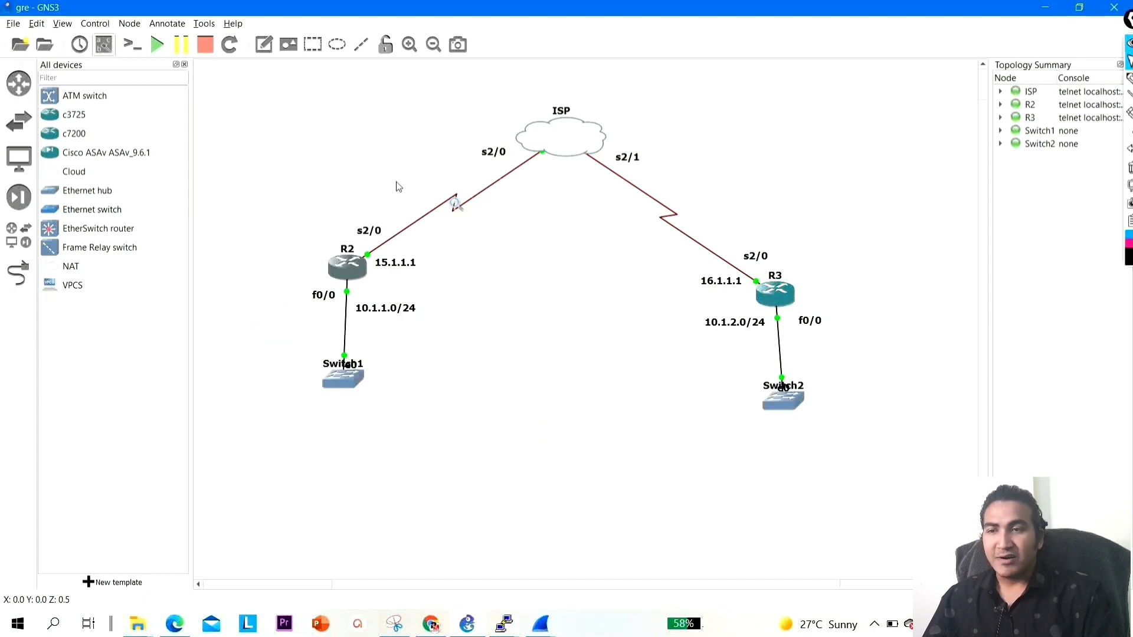
{"action": "left_click_drag", "start_coordinate": [391, 178], "coordinate": [492, 249]}
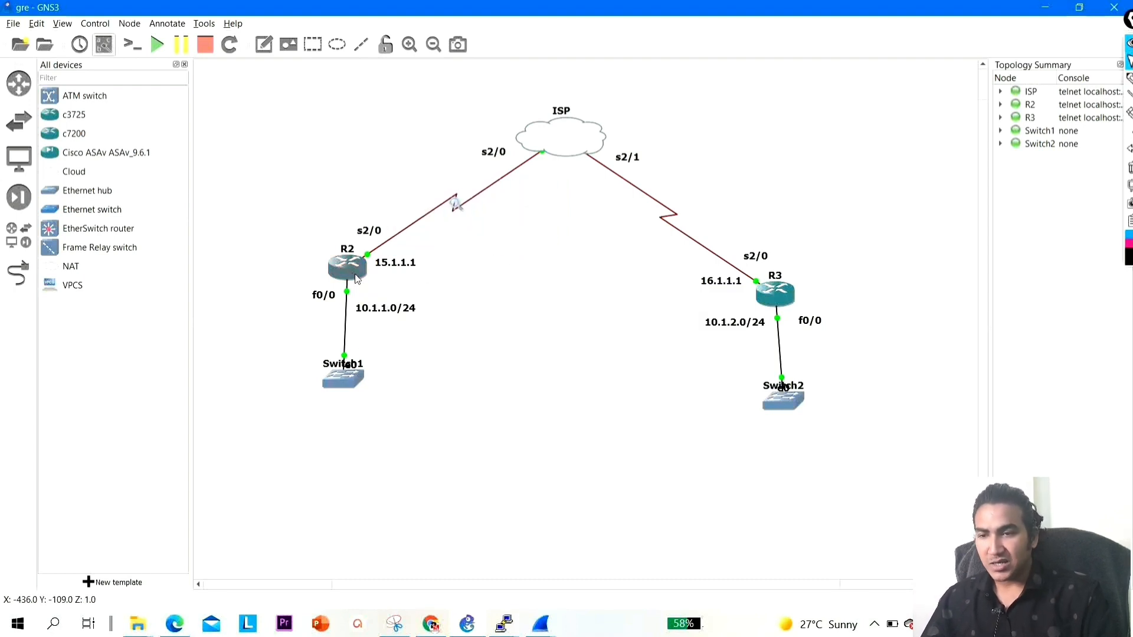
{"action": "double_click", "coordinate": [342, 270]}
{"action": "type", "text": "10.1.1.0"}
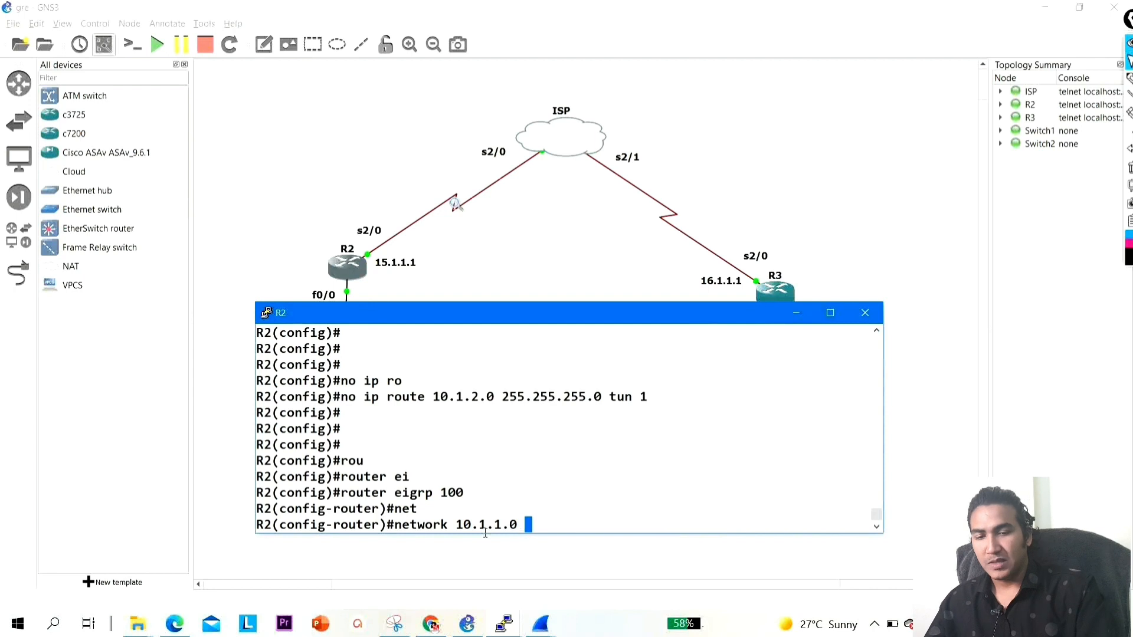
{"action": "type", "text": " 0.0.0.255"}
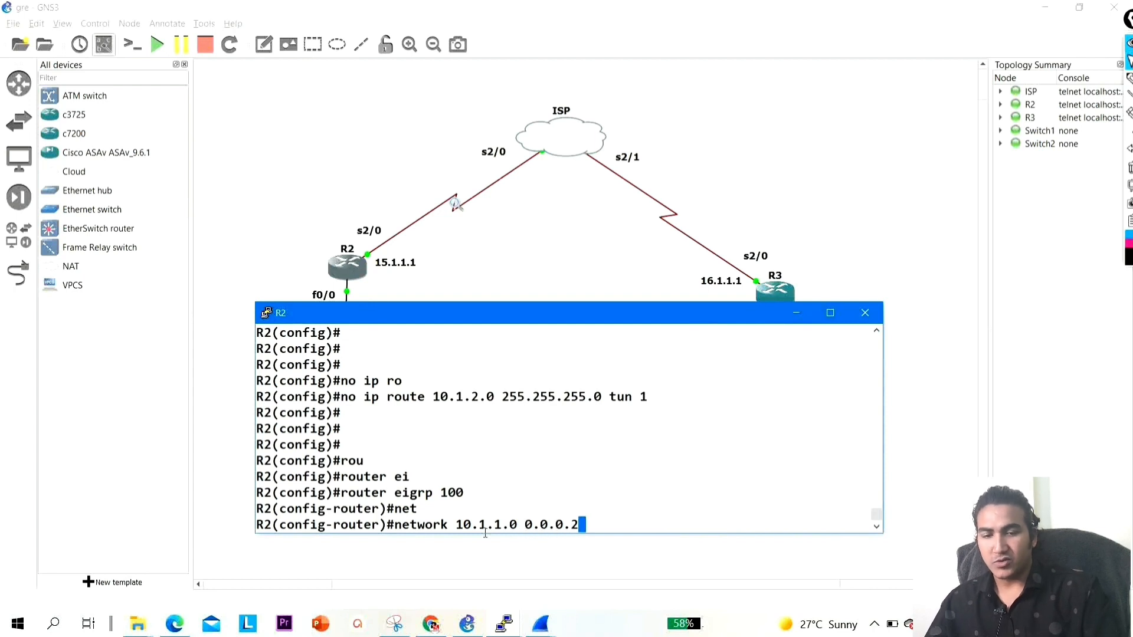
{"action": "key", "text": "Return"}
{"action": "key", "text": "Return"}
{"action": "key", "text": "Return"}
{"action": "key", "text": "Return"}
{"action": "key", "text": "Return"}
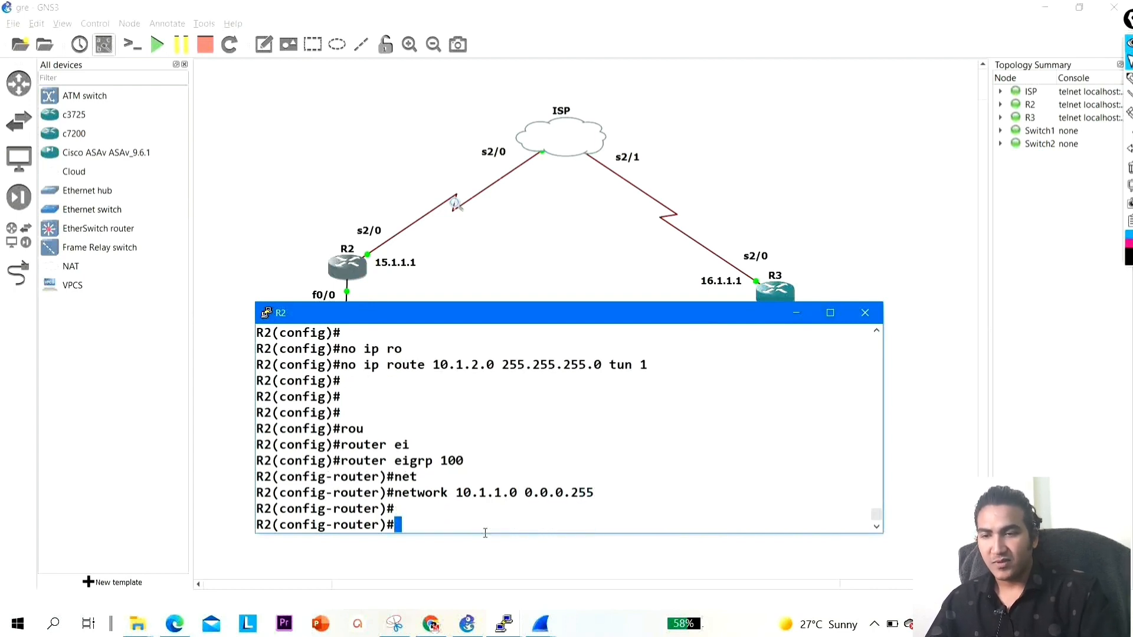
{"action": "key", "text": "Return"}
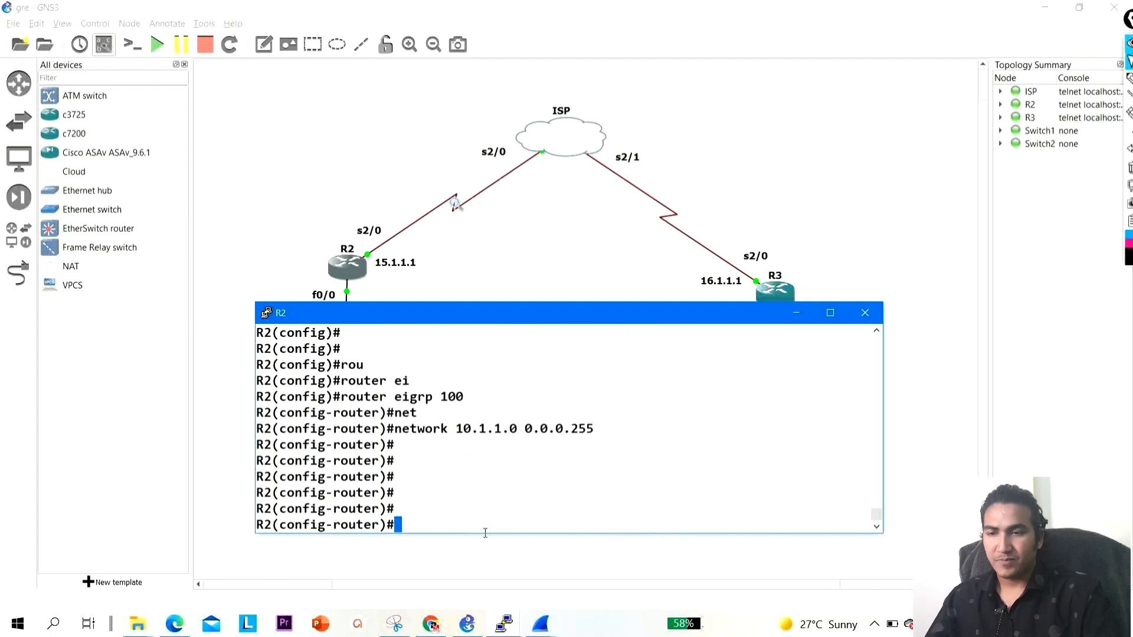
Switch to R3's console and start an EIGRP routing process with autonomous system number 100
{"action": "left_click", "coordinate": [774, 292]}
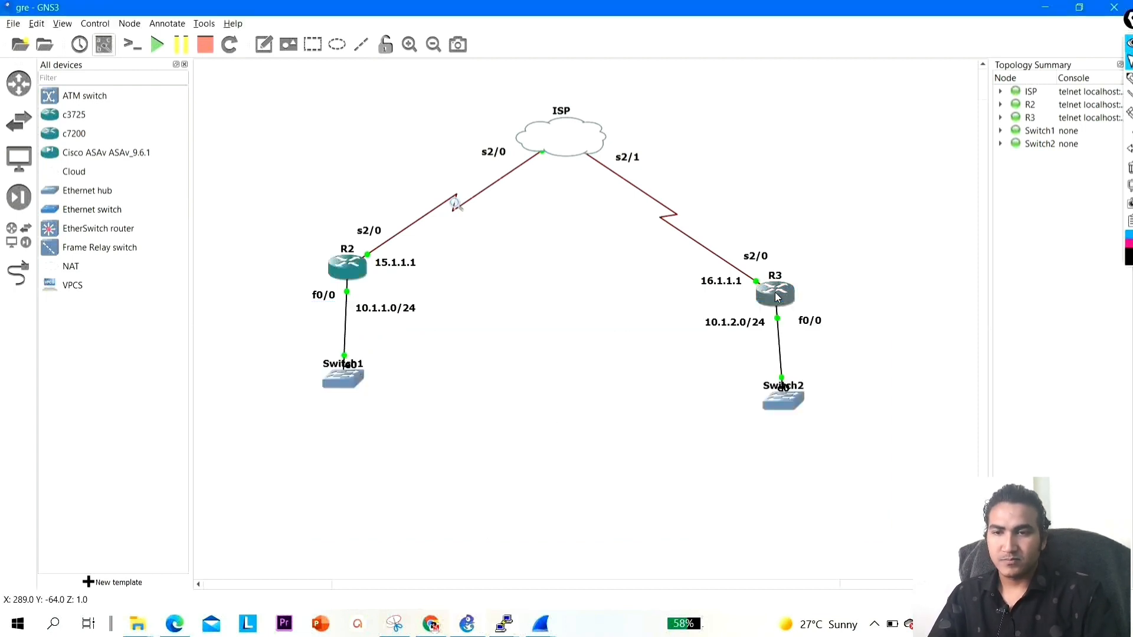
{"action": "double_click", "coordinate": [777, 298]}
{"action": "type", "text": "rou"}
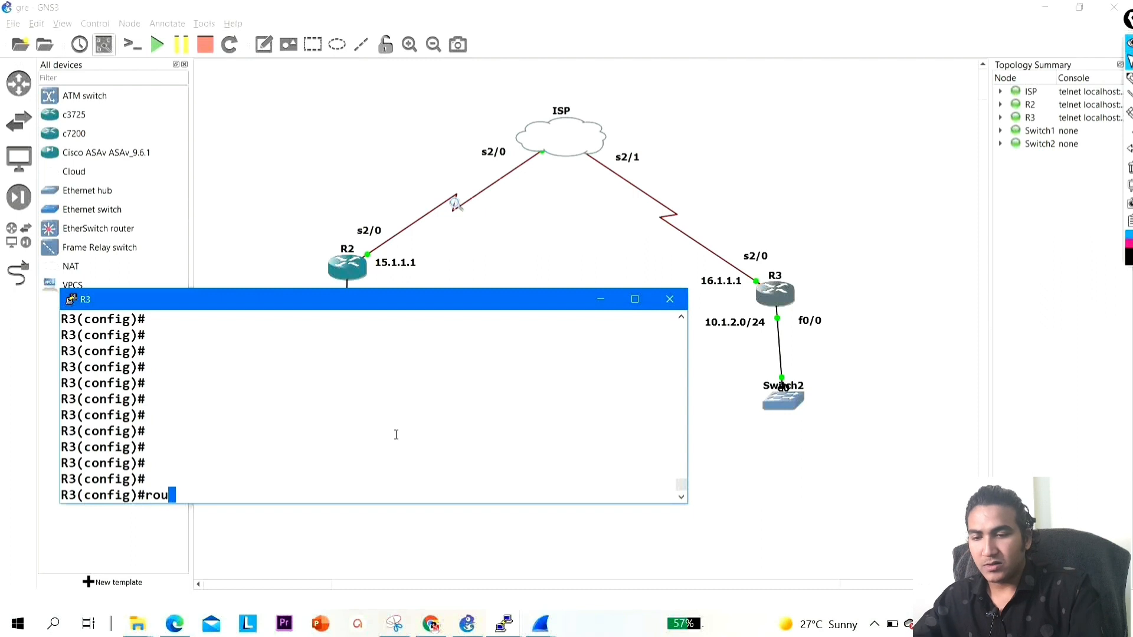
{"action": "key", "text": "Tab"}
{"action": "type", "text": "ei"}
{"action": "key", "text": "Tab"}
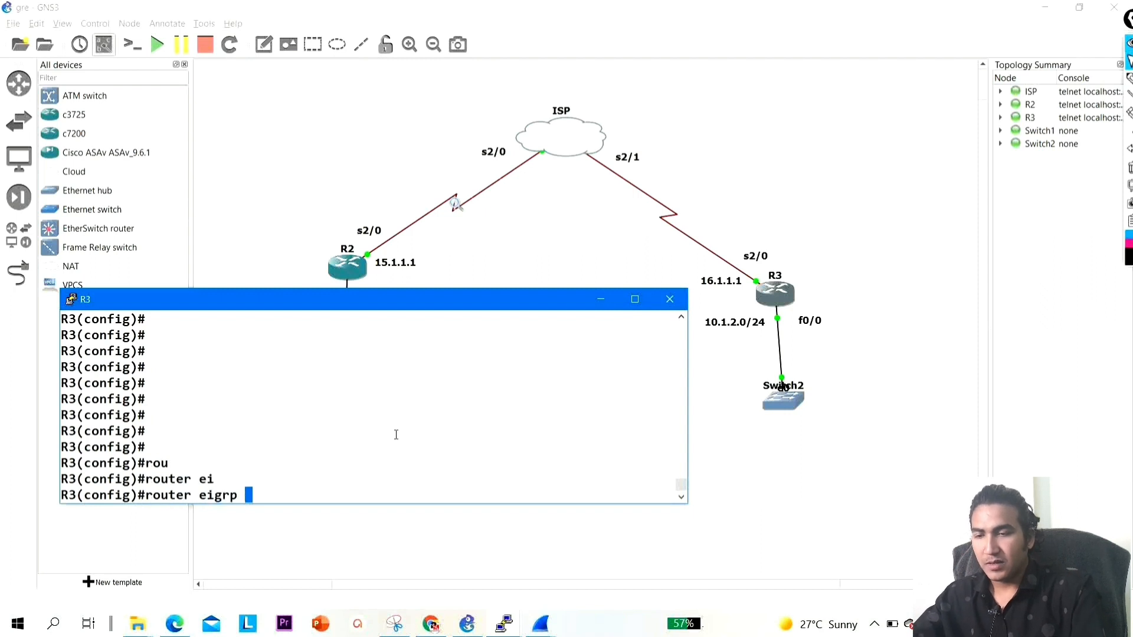
{"action": "type", "text": "100"}
{"action": "key", "text": "Return"}
Advertise R3's LAN network 10.1.2.0 with wildcard mask 0.0.0.255 in EIGRP 100
{"action": "type", "text": "net"}
{"action": "key", "text": "Tab"}
{"action": "type", "text": "20.1."}
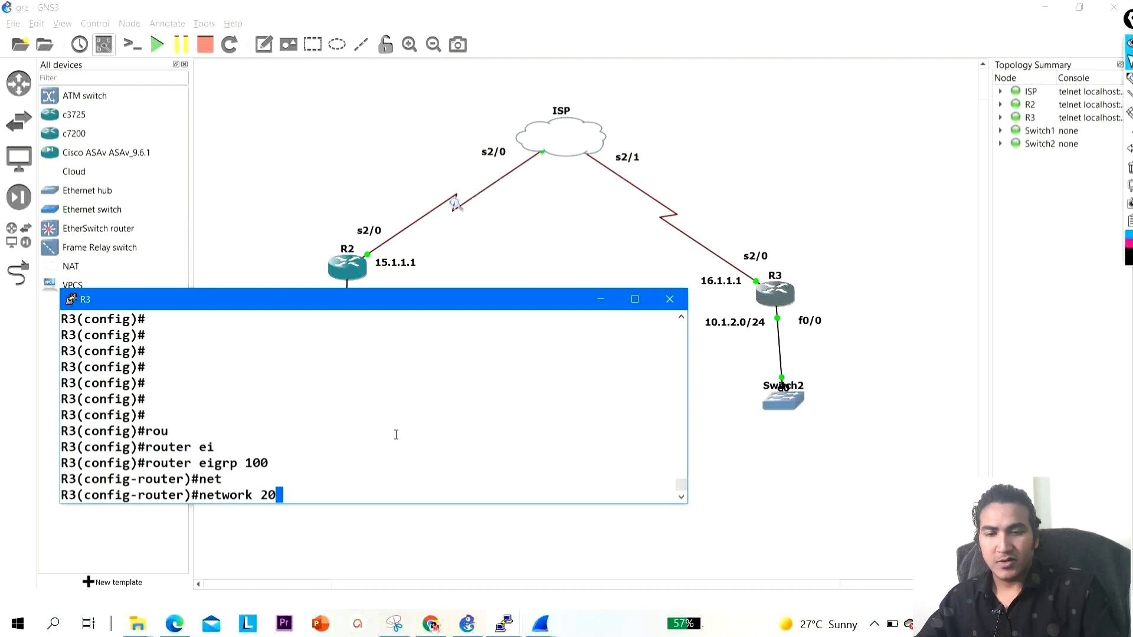
{"action": "key", "text": "BackSpace"}
{"action": "key", "text": "BackSpace"}
{"action": "key", "text": "BackSpace"}
{"action": "key", "text": "BackSpace"}
{"action": "key", "text": "BackSpace"}
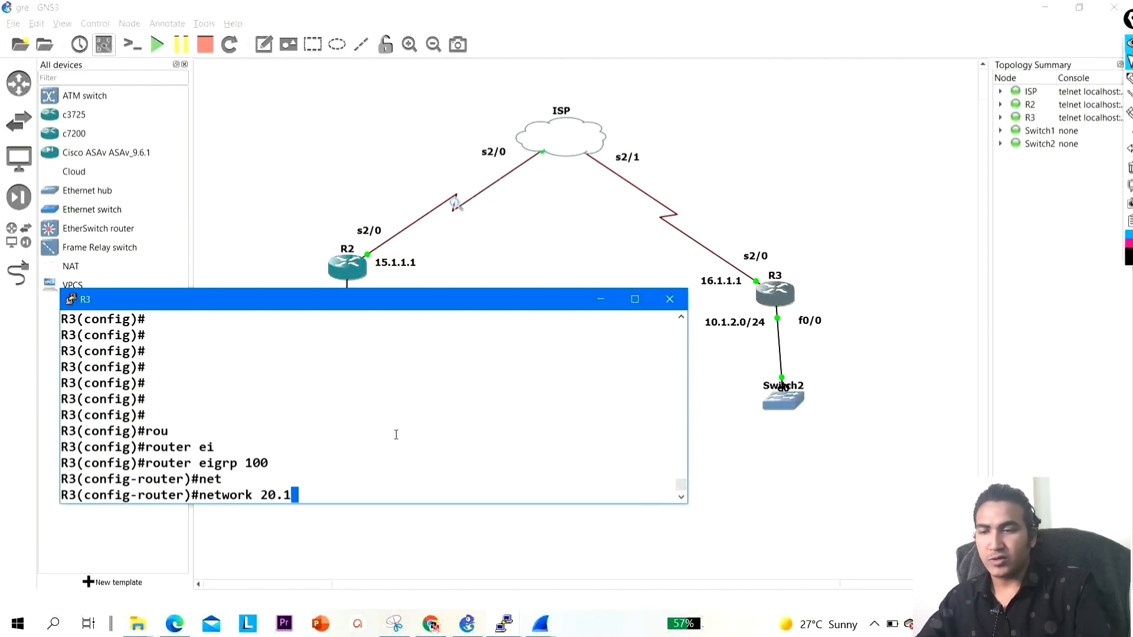
{"action": "type", "text": "10.1."}
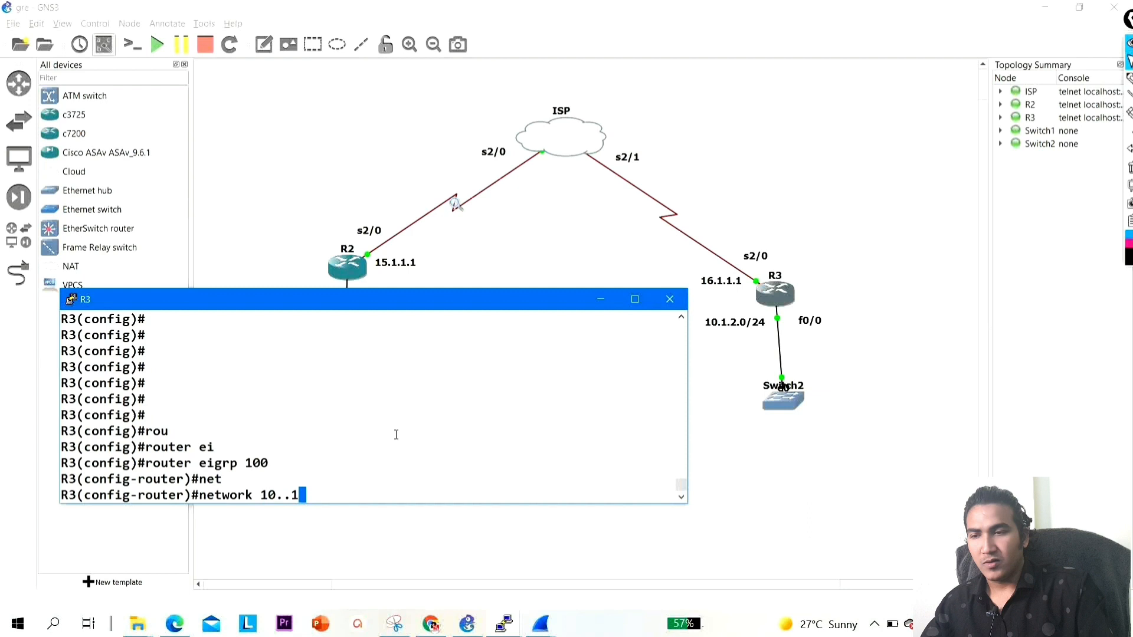
{"action": "key", "text": "BackSpace"}
{"action": "key", "text": "BackSpace"}
{"action": "type", "text": "1.2.0"}
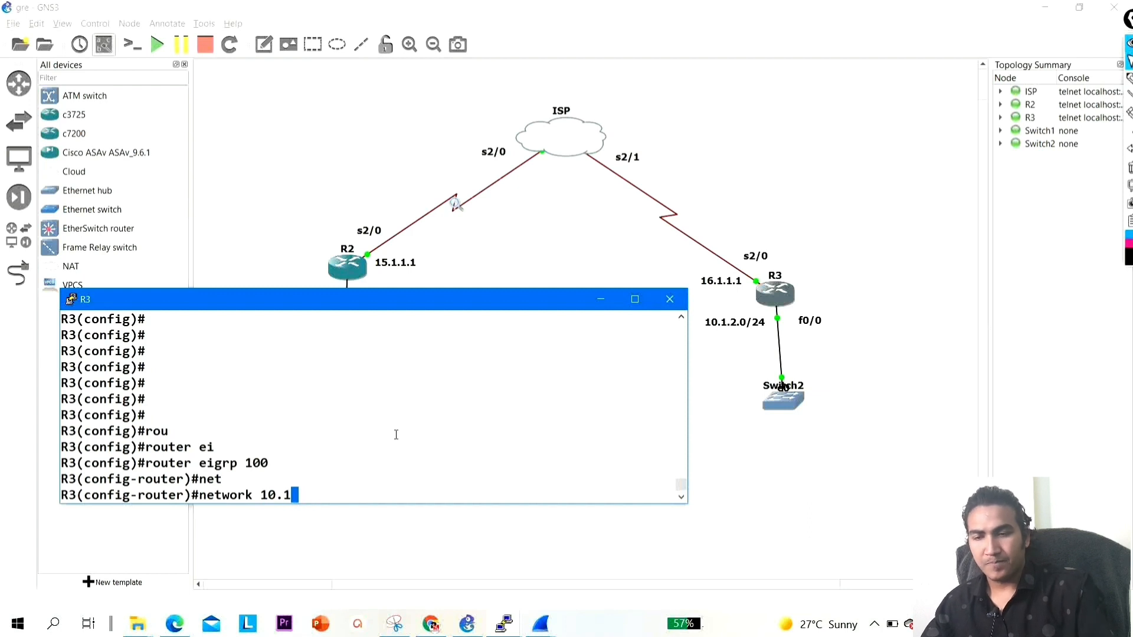
{"action": "type", "text": " 0.0.0.232"}
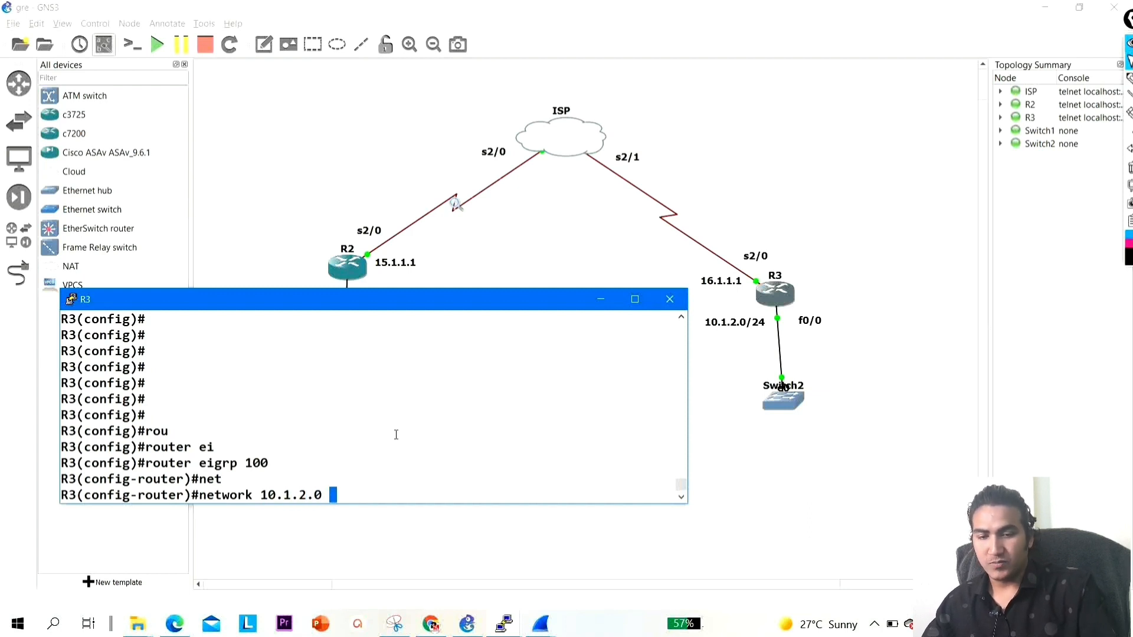
{"action": "key", "text": "BackSpace"}
{"action": "key", "text": "BackSpace"}
{"action": "key", "text": "BackSpace"}
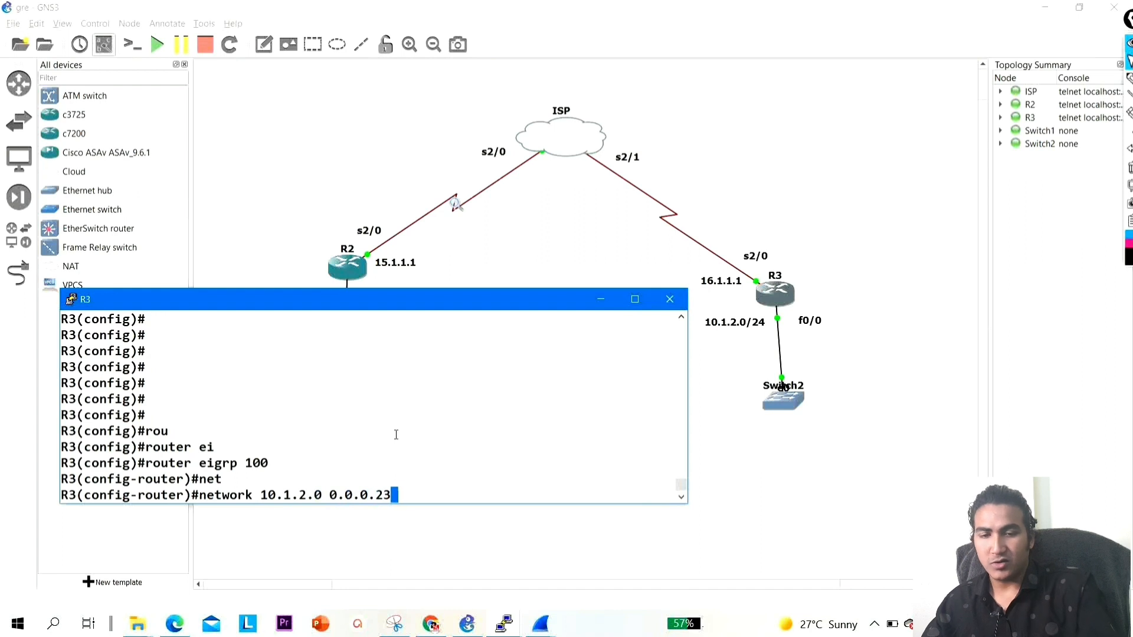
{"action": "type", "text": "255"}
{"action": "key", "text": "Return"}
{"action": "key", "text": "Return"}
{"action": "key", "text": "Return"}
{"action": "key", "text": "Return"}
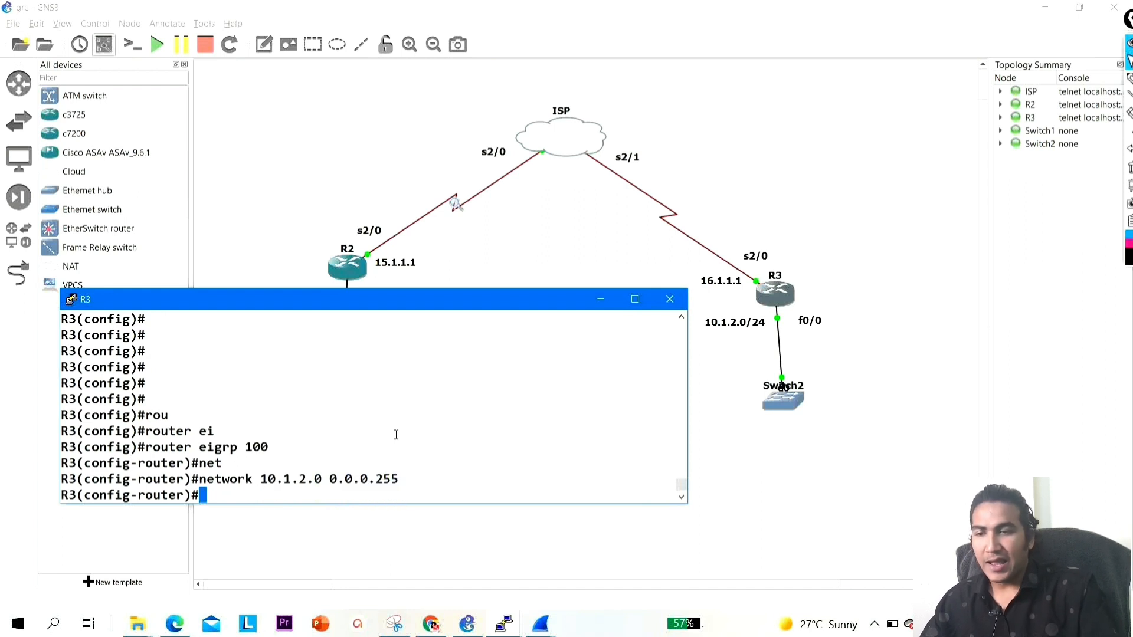
Advertise the tunnel network 192.168.10.0 with wildcard mask 0.0.0.255 in R3's EIGRP process
{"action": "type", "text": "net"}
{"action": "key", "text": "Tab"}
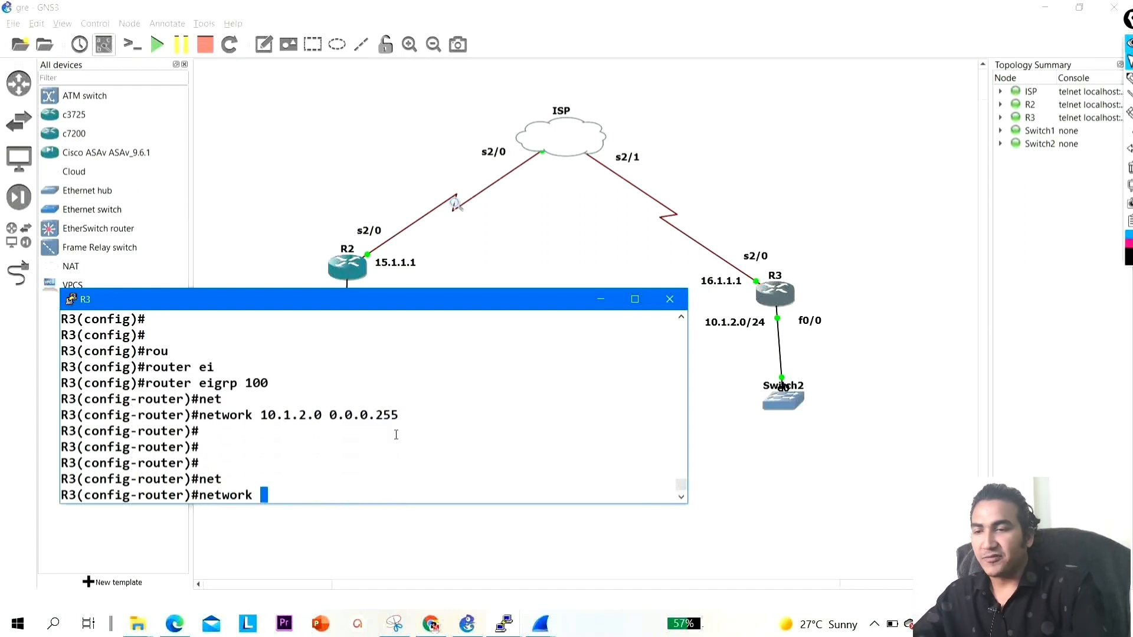
{"action": "type", "text": "192.168.10.0 0.0.."}
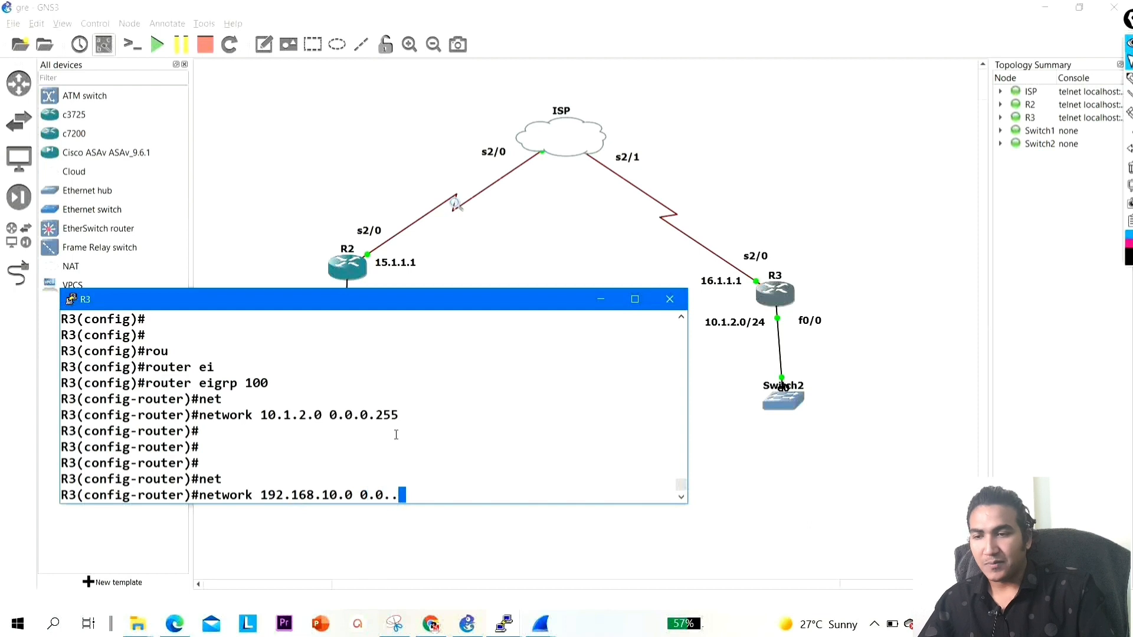
{"action": "key", "text": "BackSpace"}
{"action": "type", "text": "0.255"}
{"action": "key", "text": "Return"}
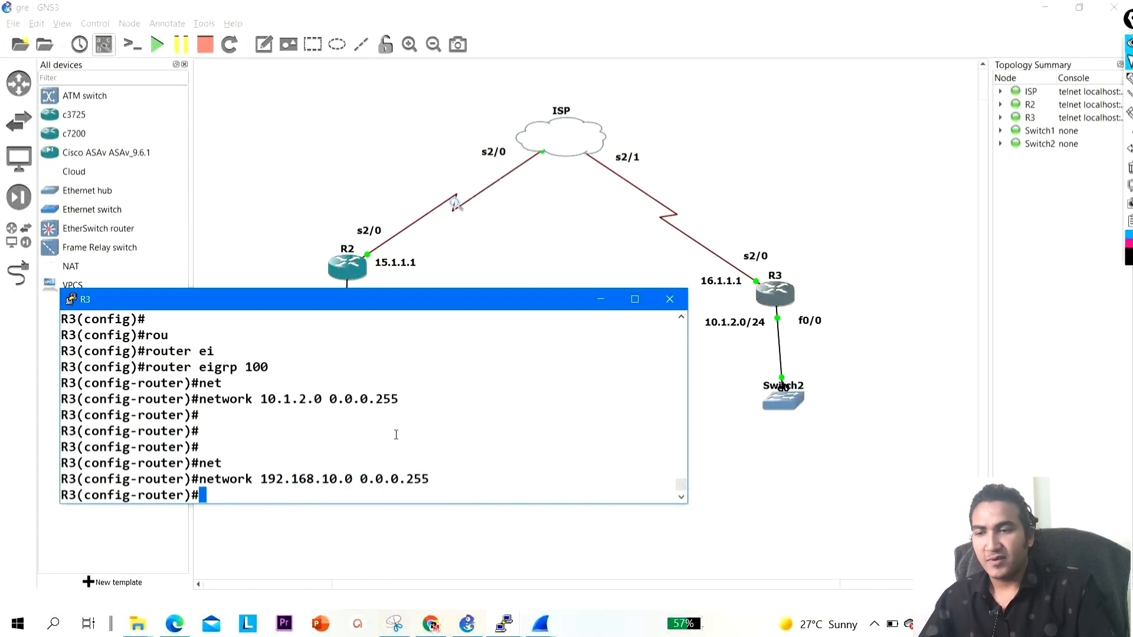
Switch to R2's console and advertise the tunnel network 192.168.10.0 with mask 255.255.255.0 in EIGRP 100
{"action": "left_click", "coordinate": [345, 268]}
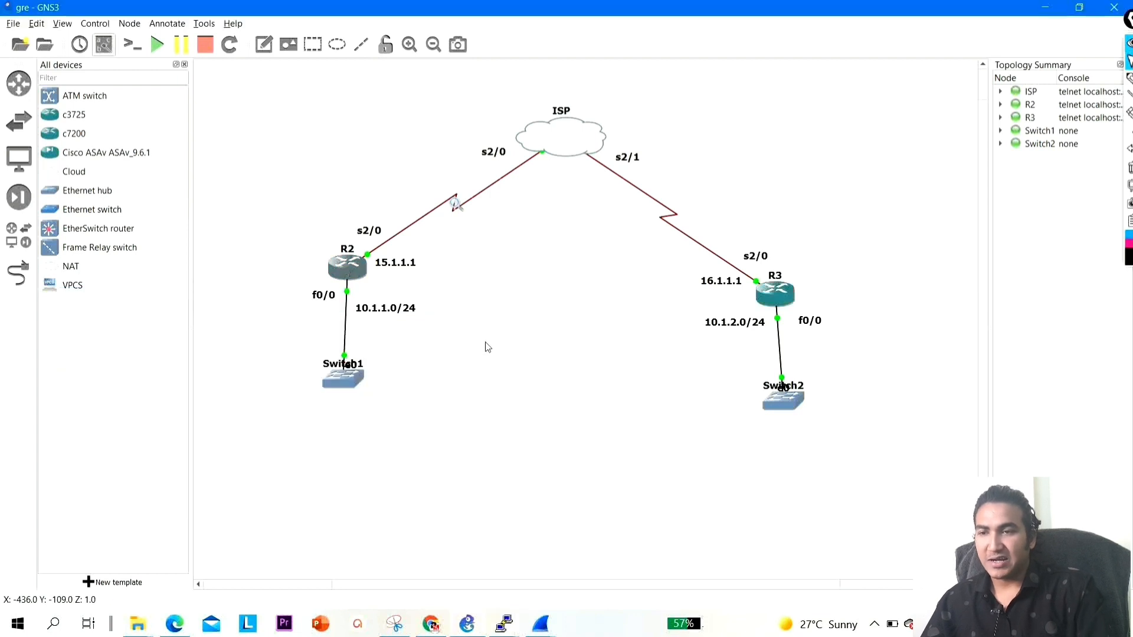
{"action": "key", "text": "Return"}
{"action": "key", "text": "Return"}
{"action": "key", "text": "Return"}
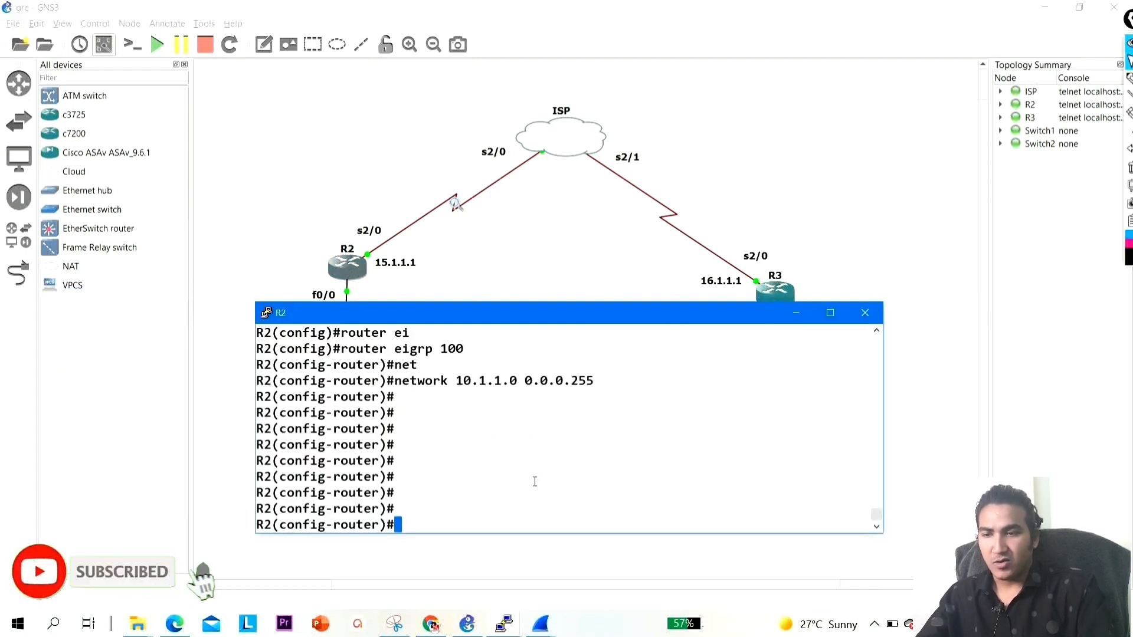
{"action": "key", "text": "Return"}
{"action": "key", "text": "Return"}
{"action": "key", "text": "Return"}
{"action": "key", "text": "Return"}
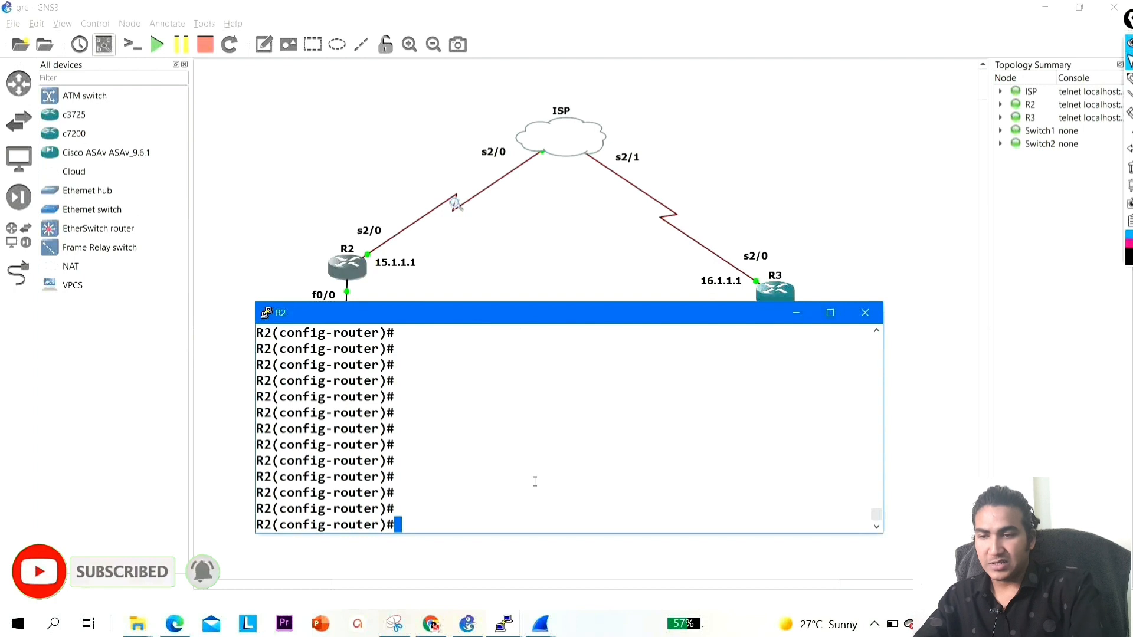
{"action": "type", "text": "net"}
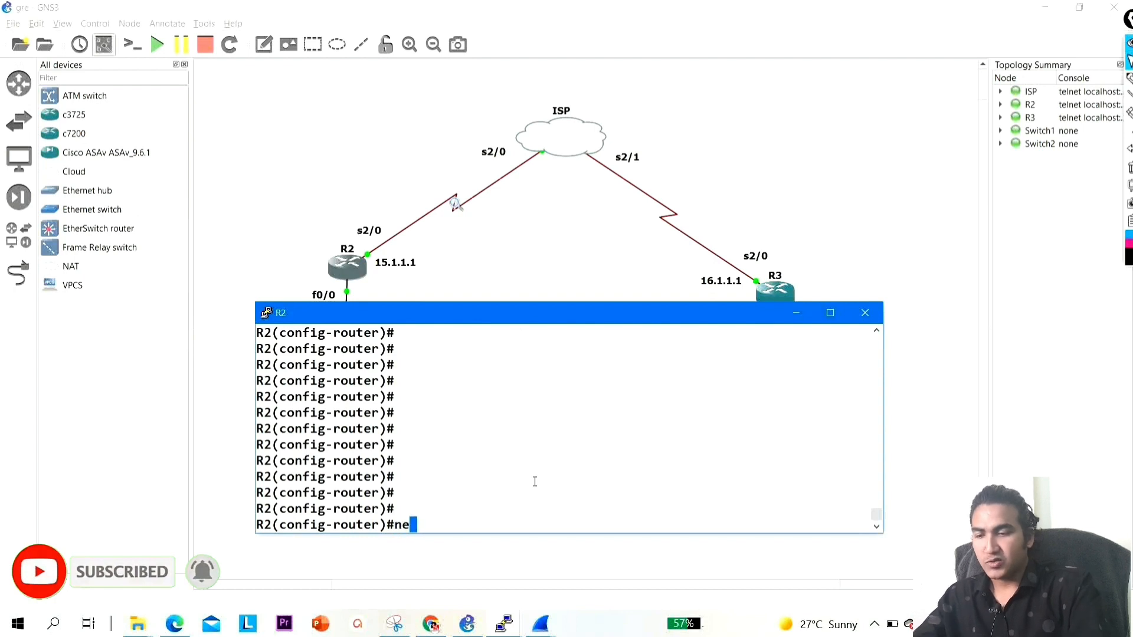
{"action": "key", "text": "Tab"}
{"action": "type", "text": "192"}
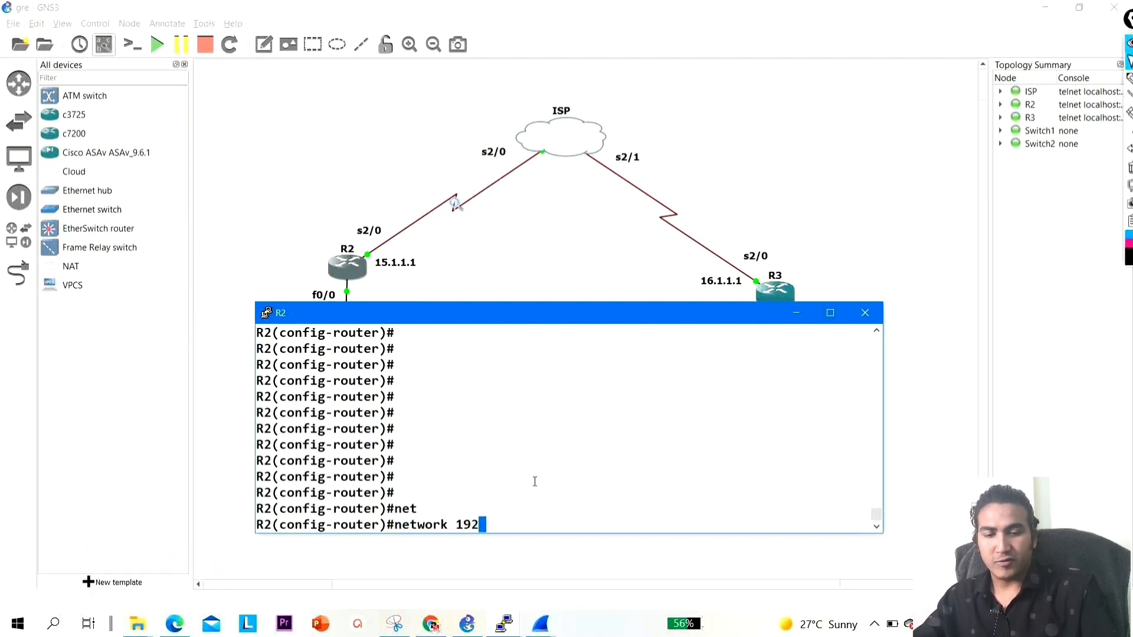
{"action": "type", "text": ".168.10."}
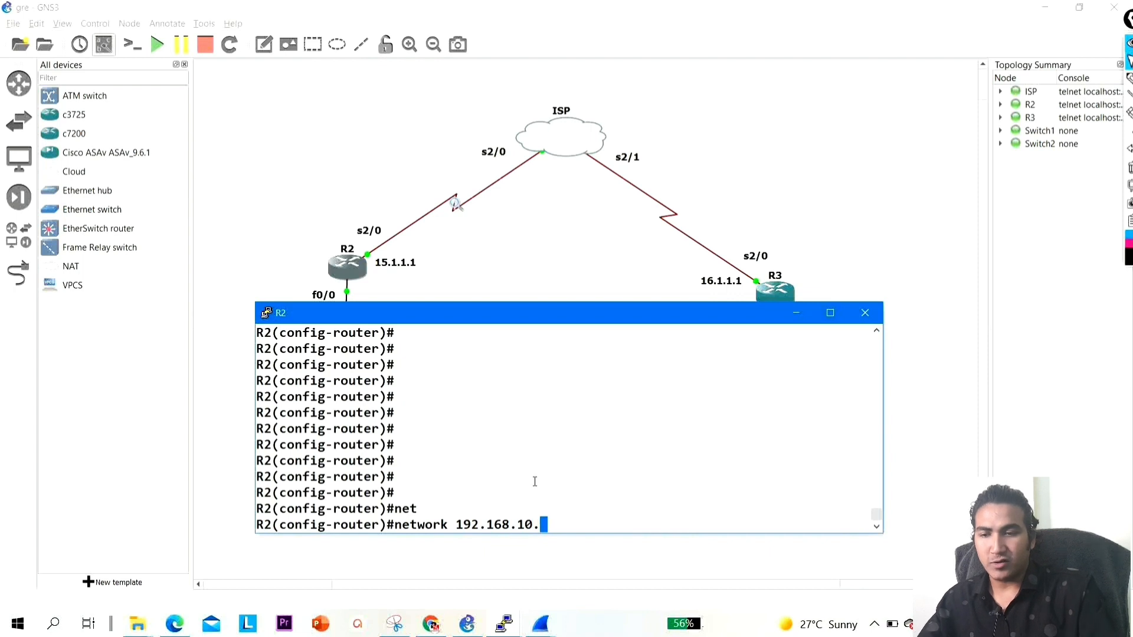
{"action": "type", "text": "0 255.255.255.255.0"}
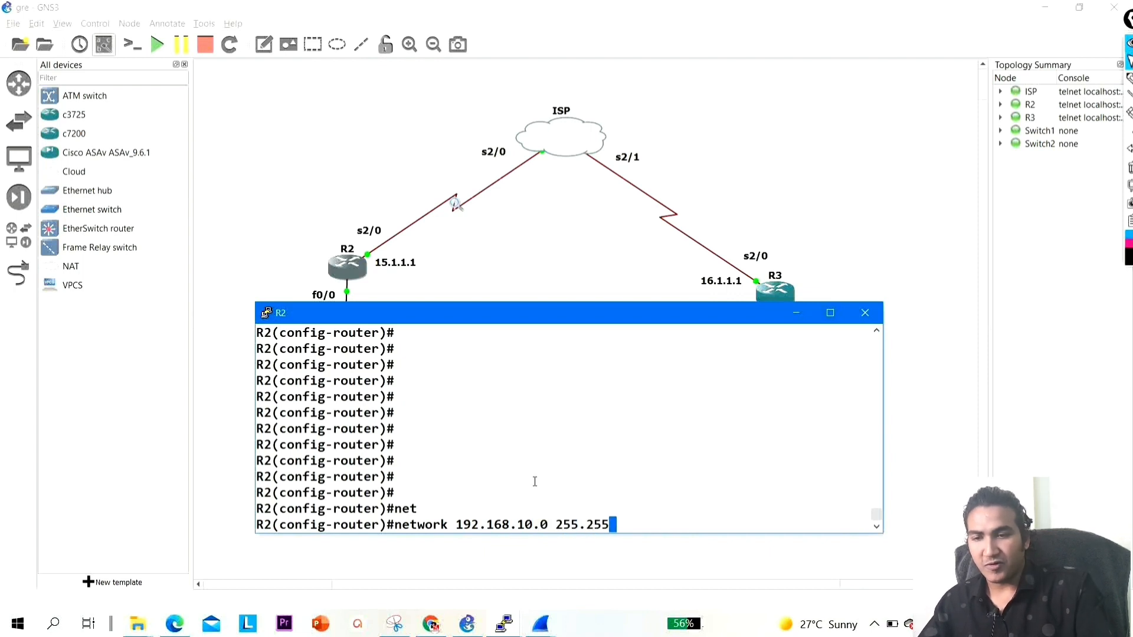
{"action": "key", "text": "Return"}
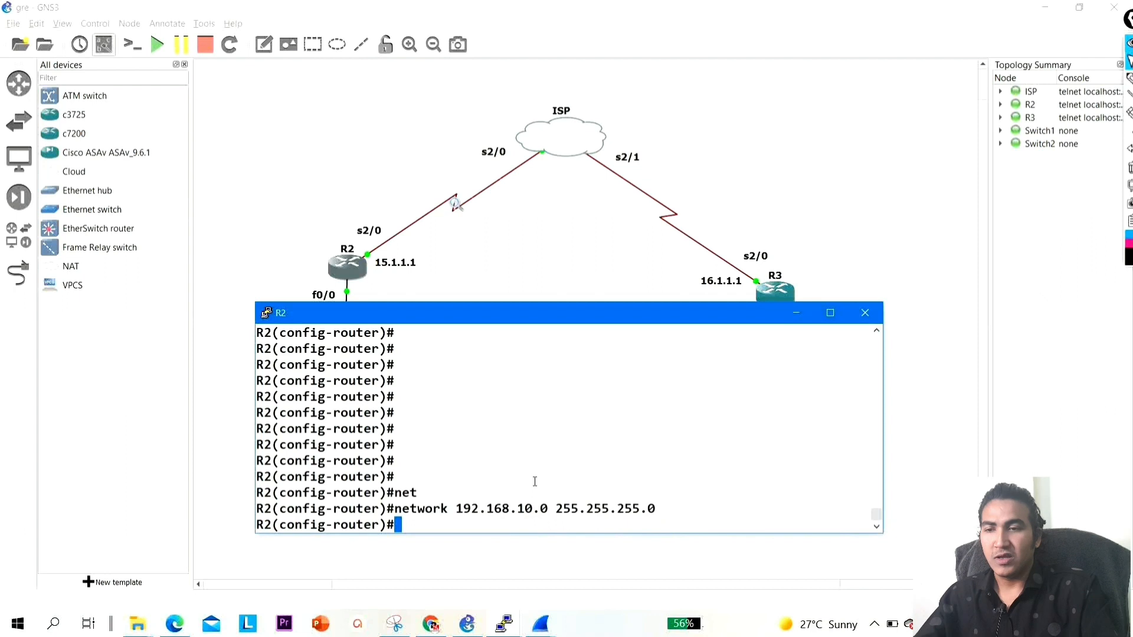
Remove the 192.168.10.0 network statement with mask 255.255.255.0 from R2's EIGRP process
{"action": "key", "text": "Up"}
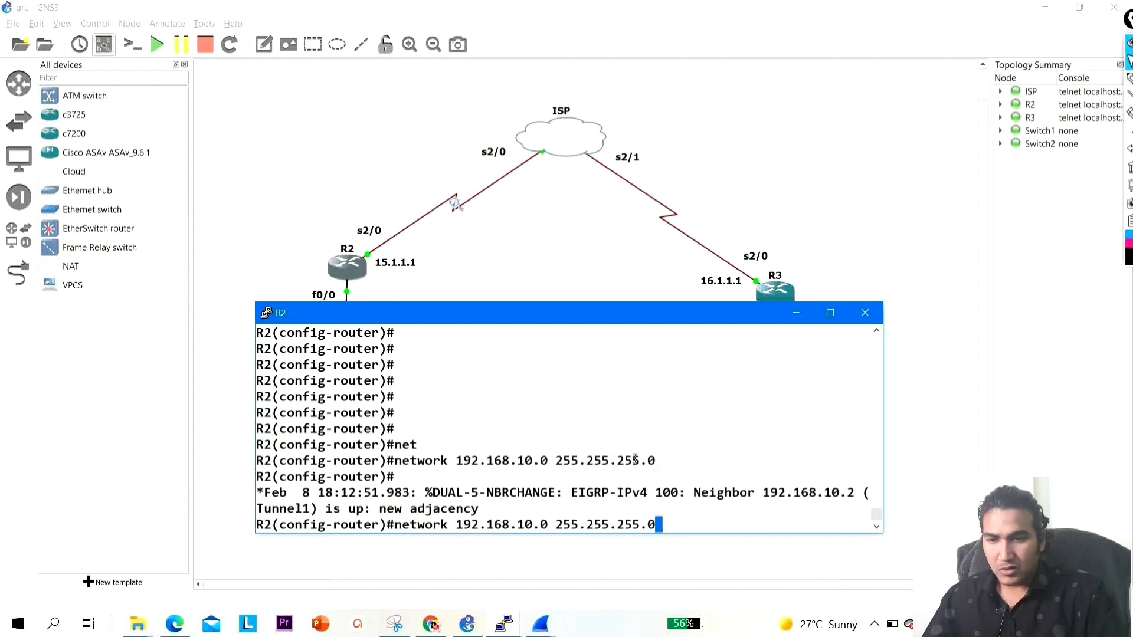
{"action": "key", "text": "Up"}
{"action": "key", "text": "Down"}
{"action": "key", "text": "Left"}
{"action": "key", "text": "Left"}
{"action": "key", "text": "Left"}
{"action": "key", "text": "Left"}
{"action": "key", "text": "Left"}
{"action": "key", "text": "Left"}
{"action": "key", "text": "Left"}
{"action": "key", "text": "Left"}
{"action": "key", "text": "Left"}
{"action": "key", "text": "Left"}
{"action": "key", "text": "Left"}
{"action": "key", "text": "Left"}
{"action": "key", "text": "Left"}
{"action": "key", "text": "Left"}
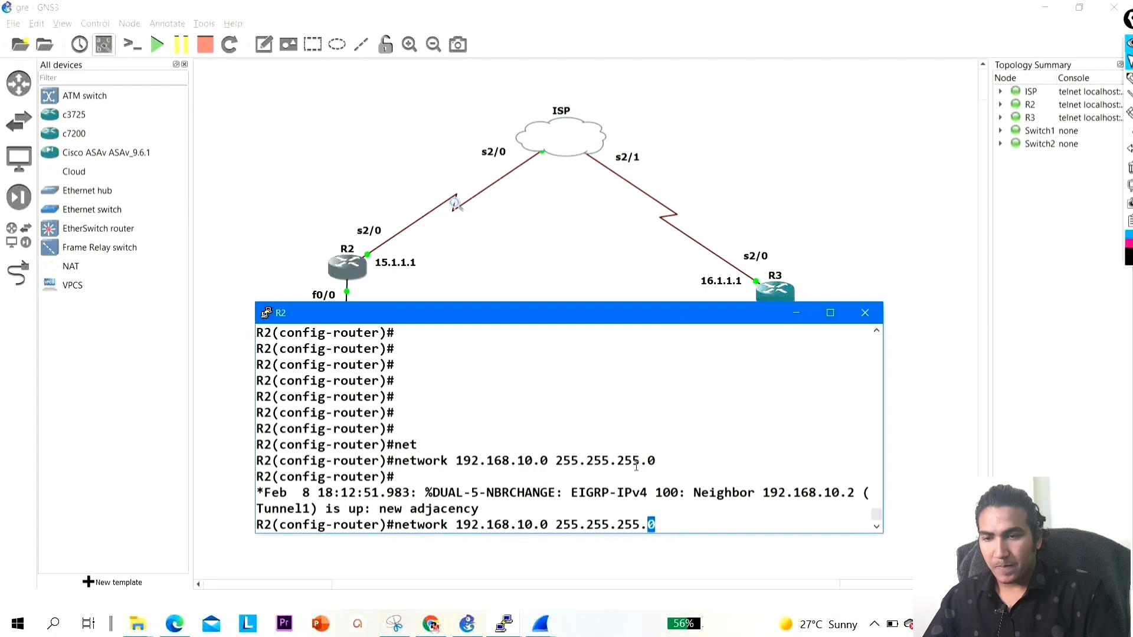
{"action": "key", "text": "Left"}
{"action": "key", "text": "Left"}
{"action": "key", "text": "Left"}
{"action": "key", "text": "Left"}
{"action": "key", "text": "Left"}
{"action": "key", "text": "Left"}
{"action": "key", "text": "Left"}
{"action": "key", "text": "Left"}
{"action": "key", "text": "Left"}
{"action": "key", "text": "Left"}
{"action": "key", "text": "Left"}
{"action": "key", "text": "Left"}
{"action": "key", "text": "Left"}
{"action": "key", "text": "Left"}
{"action": "key", "text": "Left"}
{"action": "key", "text": "Left"}
{"action": "key", "text": "Left"}
{"action": "key", "text": "Left"}
{"action": "key", "text": "Left"}
{"action": "key", "text": "Left"}
{"action": "type", "text": "no"}
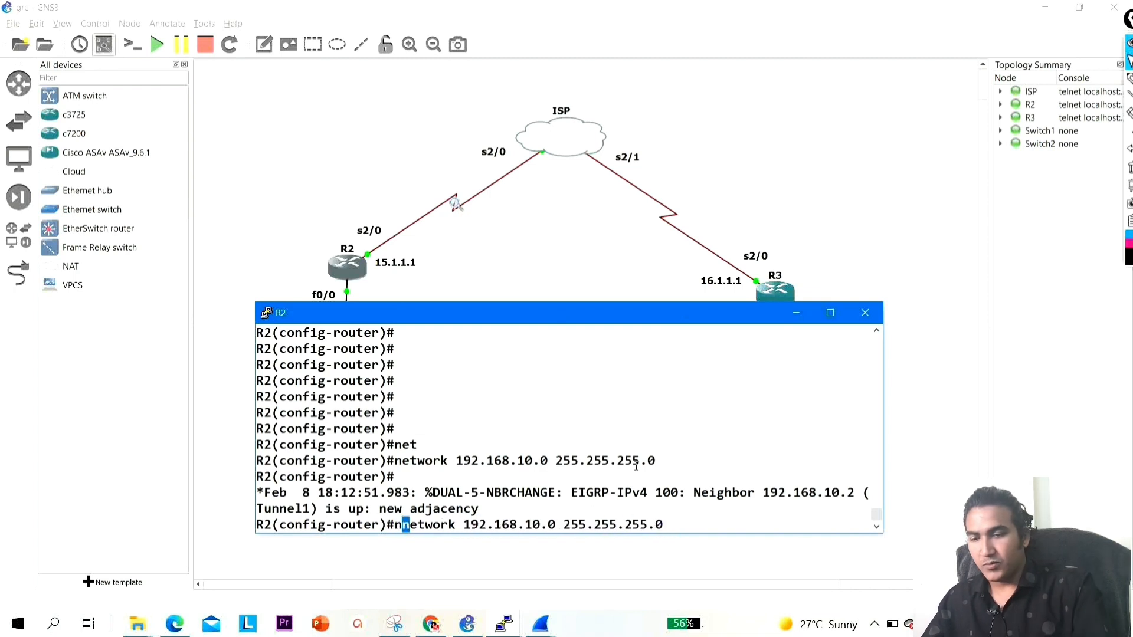
{"action": "key", "text": "Return"}
{"action": "key", "text": "Return"}
{"action": "key", "text": "Return"}
{"action": "key", "text": "Return"}
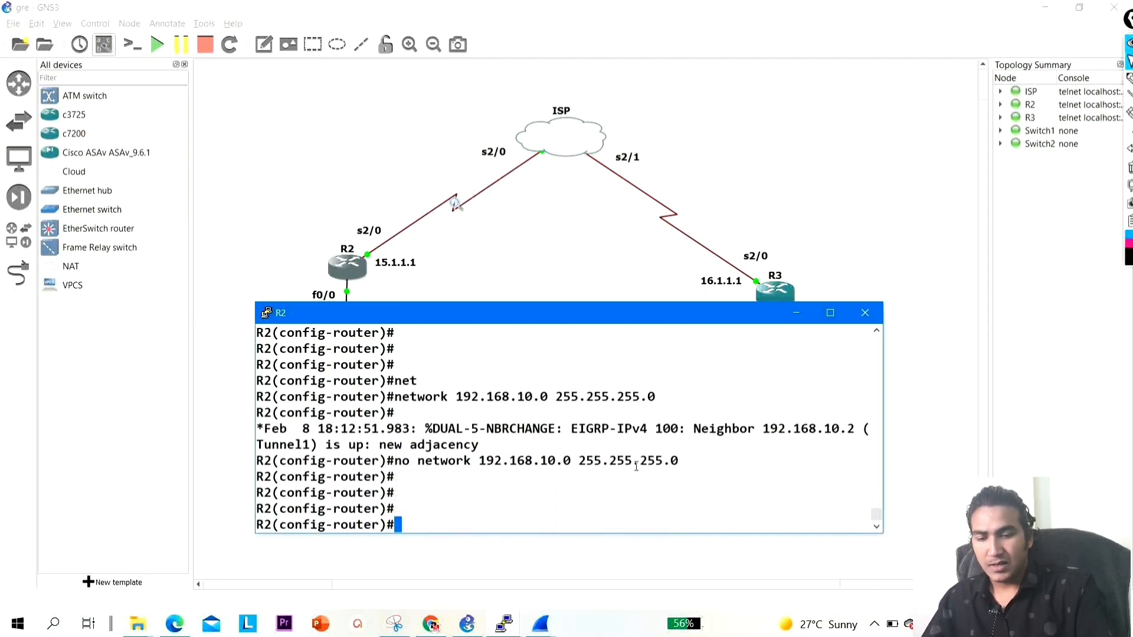
Advertise the tunnel network 192.168.10.0 with wildcard mask 0.0.0.255 in R2's EIGRP process
{"action": "key", "text": "Up"}
{"action": "key", "text": "Up"}
{"action": "key", "text": "BackSpace"}
{"action": "key", "text": "BackSpace"}
{"action": "key", "text": "BackSpace"}
{"action": "key", "text": "BackSpace"}
{"action": "key", "text": "BackSpace"}
{"action": "key", "text": "BackSpace"}
{"action": "key", "text": "BackSpace"}
{"action": "key", "text": "BackSpace"}
{"action": "key", "text": "BackSpace"}
{"action": "key", "text": "BackSpace"}
{"action": "key", "text": "BackSpace"}
{"action": "key", "text": "BackSpace"}
{"action": "key", "text": "BackSpace"}
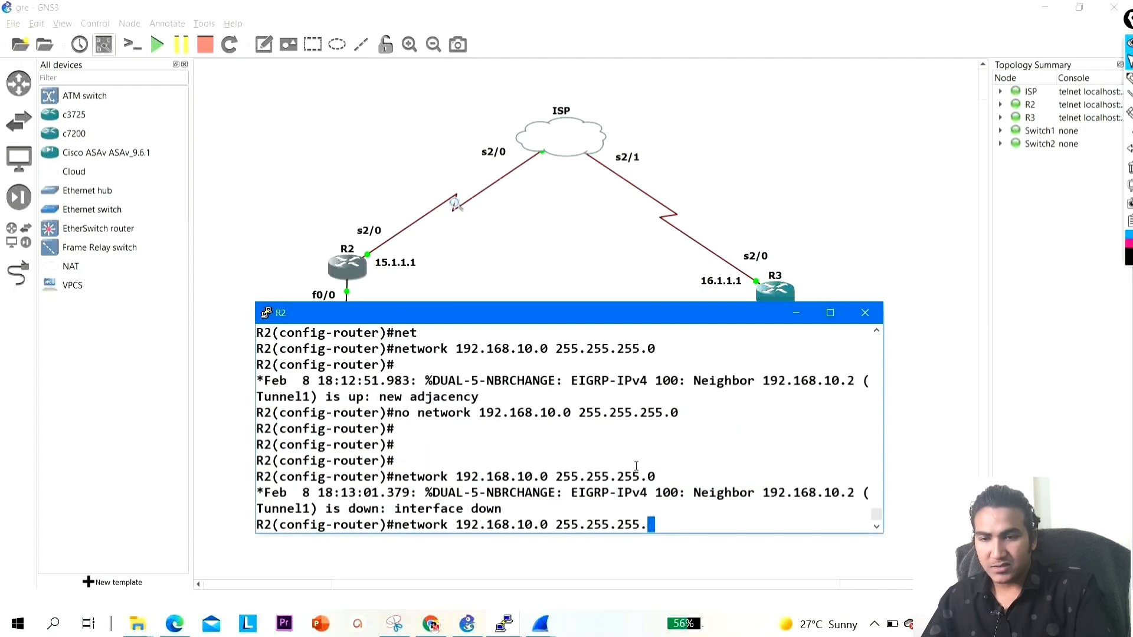
{"action": "type", "text": "0.0.0.255"}
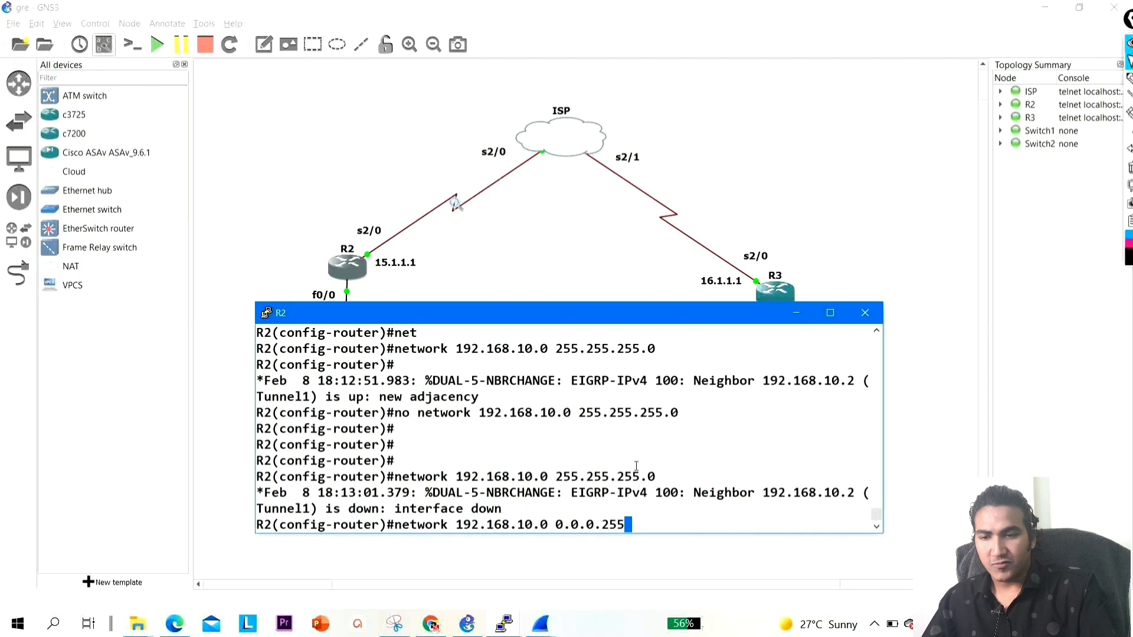
{"action": "key", "text": "Return"}
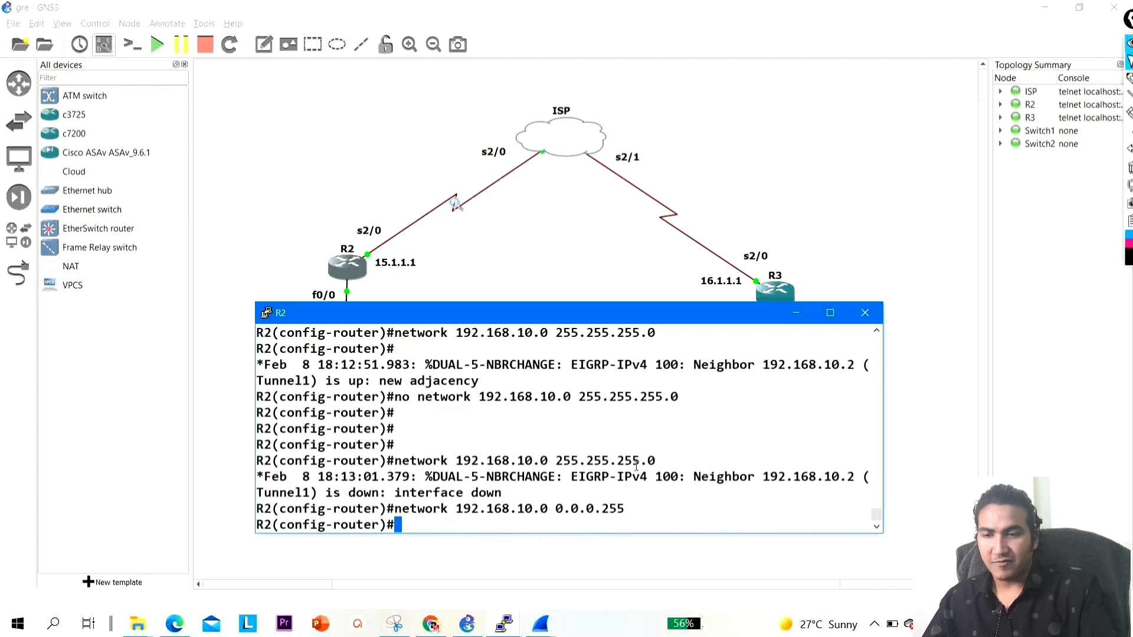
Switch to the Wireshark capture of the R2 to ISP serial link and examine the encapsulation headers of EIGRP Hello packet 142
{"action": "left_click", "coordinate": [541, 628]}
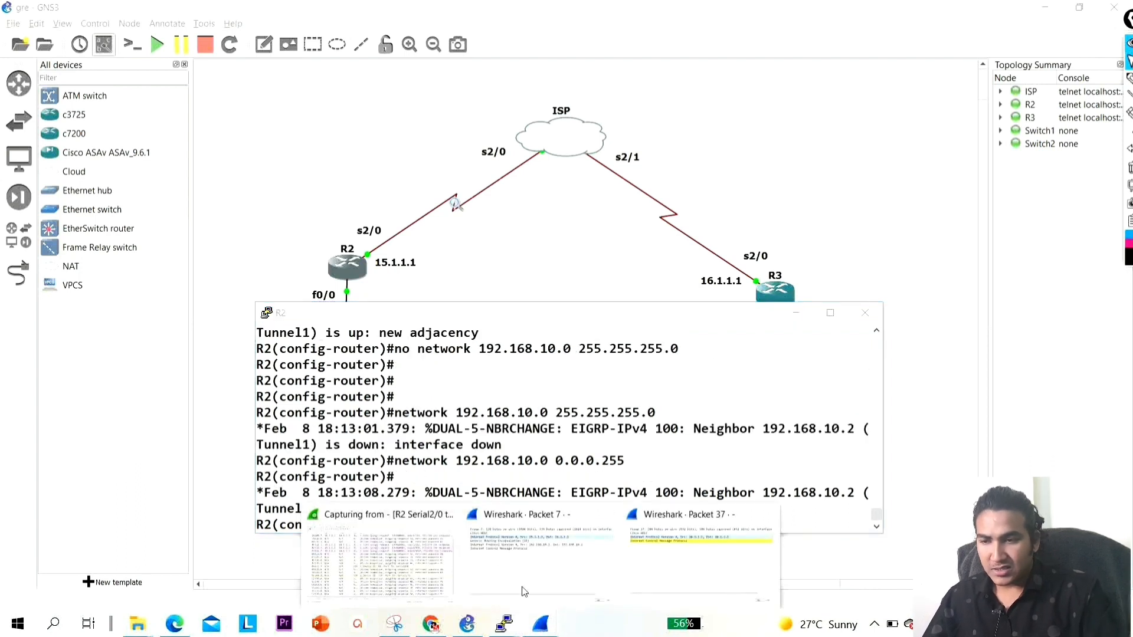
{"action": "left_click", "coordinate": [387, 567]}
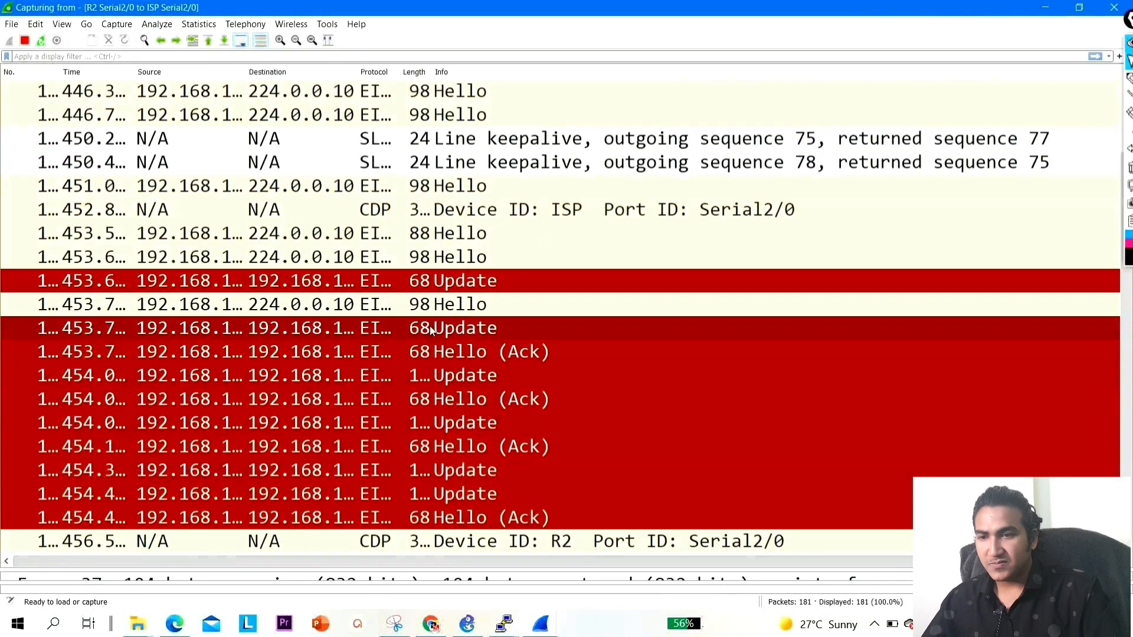
{"action": "scroll", "coordinate": [462, 275], "scroll_direction": "up", "scroll_amount": 5}
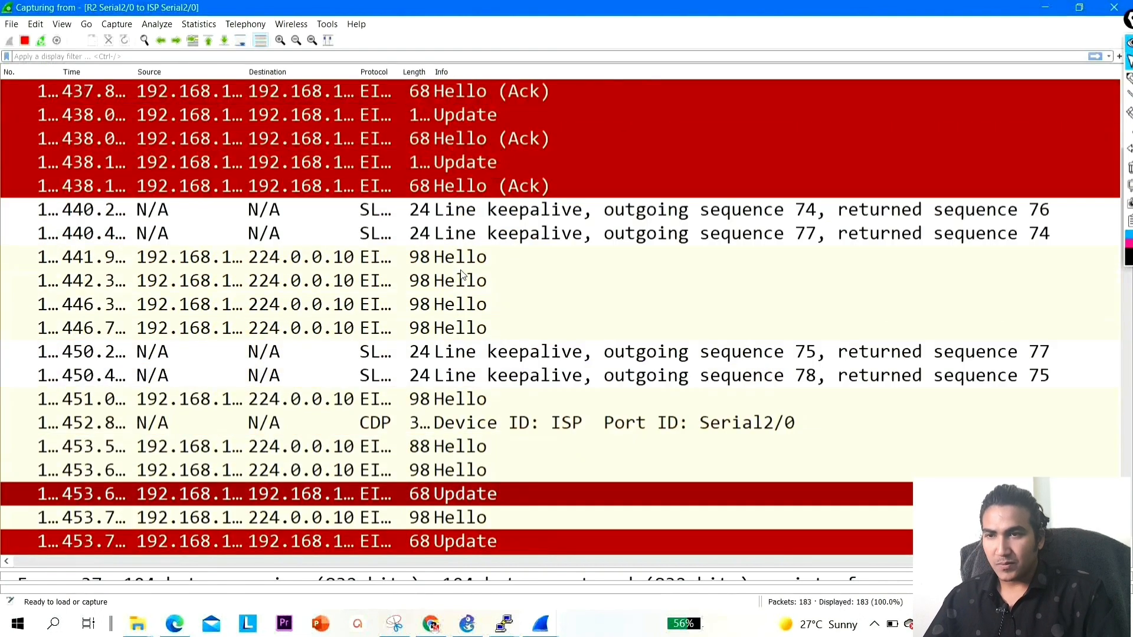
{"action": "scroll", "coordinate": [461, 276], "scroll_direction": "up", "scroll_amount": 1}
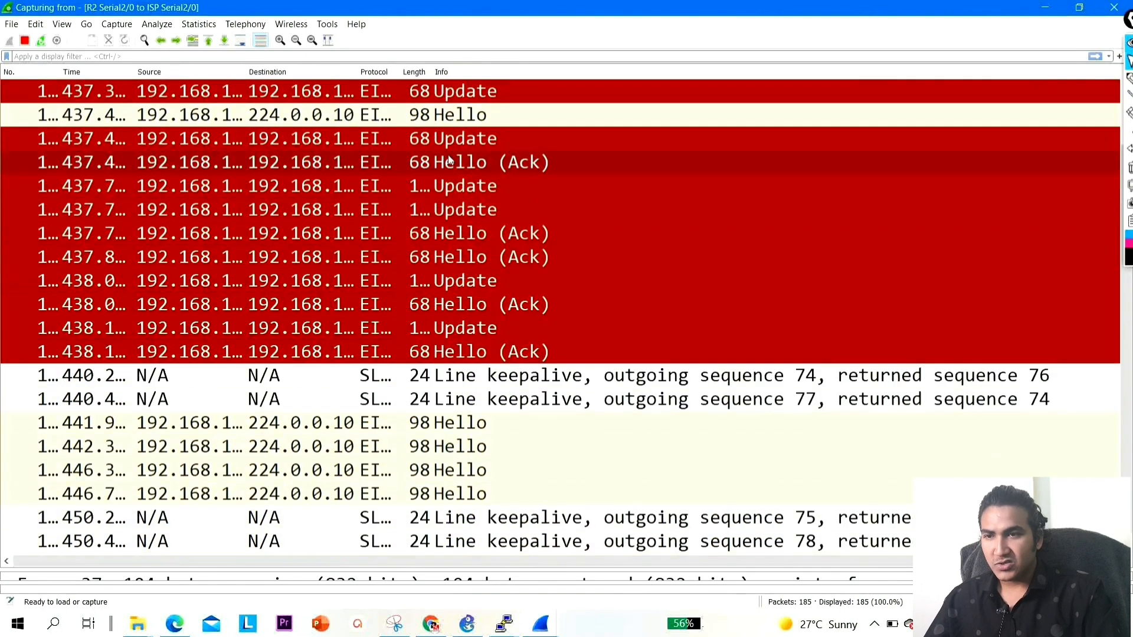
{"action": "scroll", "coordinate": [300, 204], "scroll_direction": "up", "scroll_amount": 3}
{"action": "double_click", "coordinate": [273, 188]}
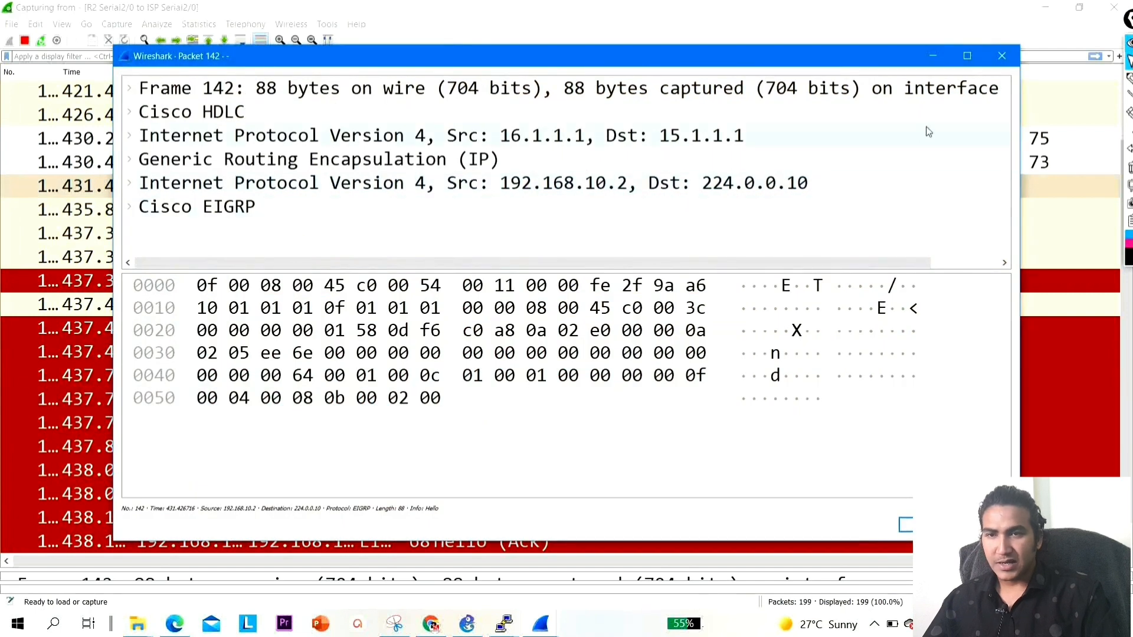
{"action": "left_click", "coordinate": [1002, 56]}
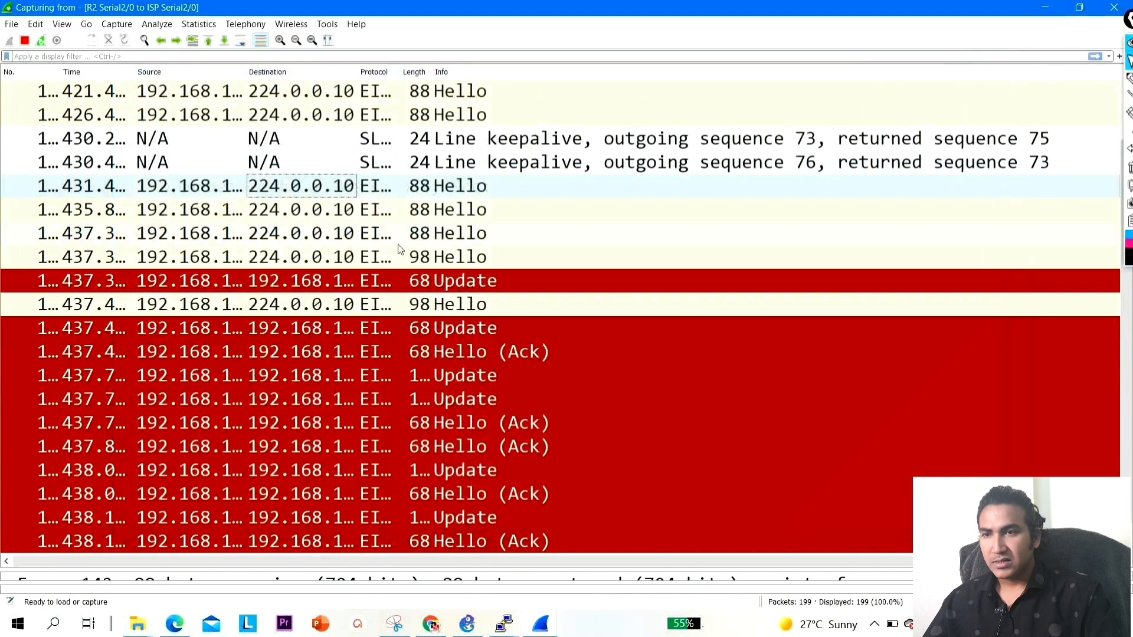
Examine the GRE and EIGRP headers of the two earlier Hello packets, 138 and 139, closing each packet's details
{"action": "scroll", "coordinate": [398, 250], "scroll_direction": "up", "scroll_amount": 2}
{"action": "double_click", "coordinate": [236, 263]}
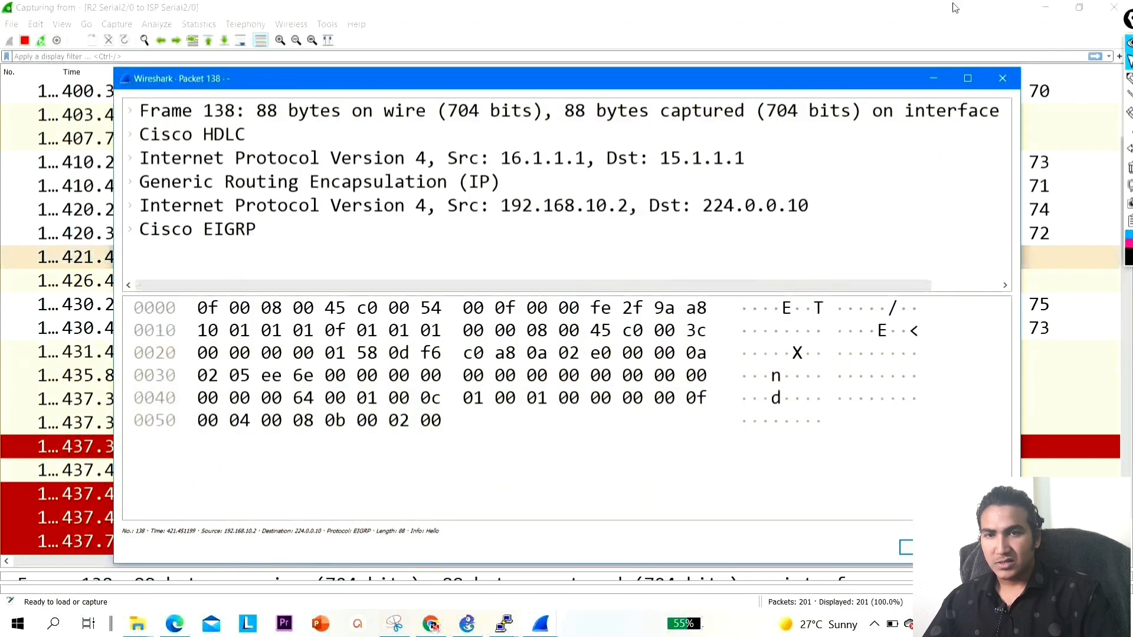
{"action": "left_click", "coordinate": [1003, 80]}
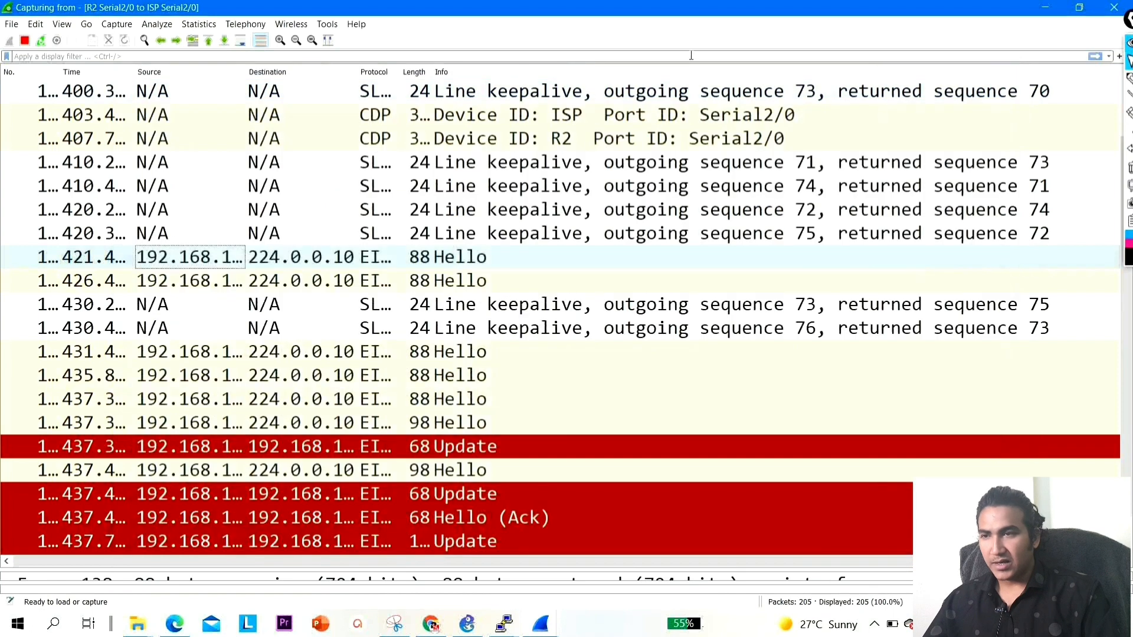
{"action": "double_click", "coordinate": [333, 282]}
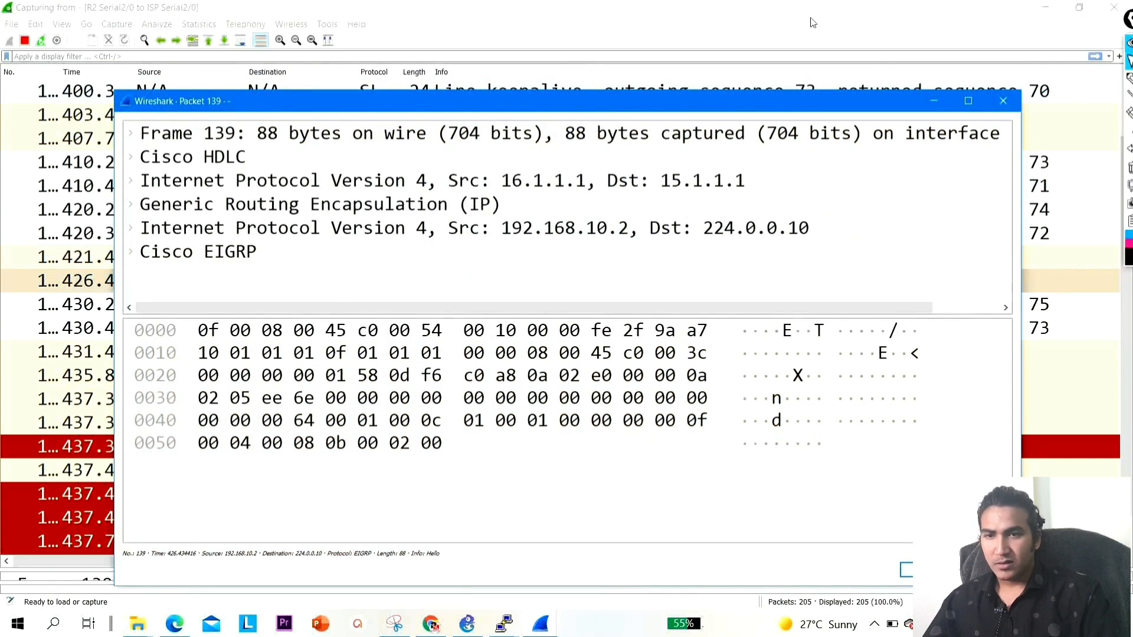
{"action": "left_click", "coordinate": [1002, 101]}
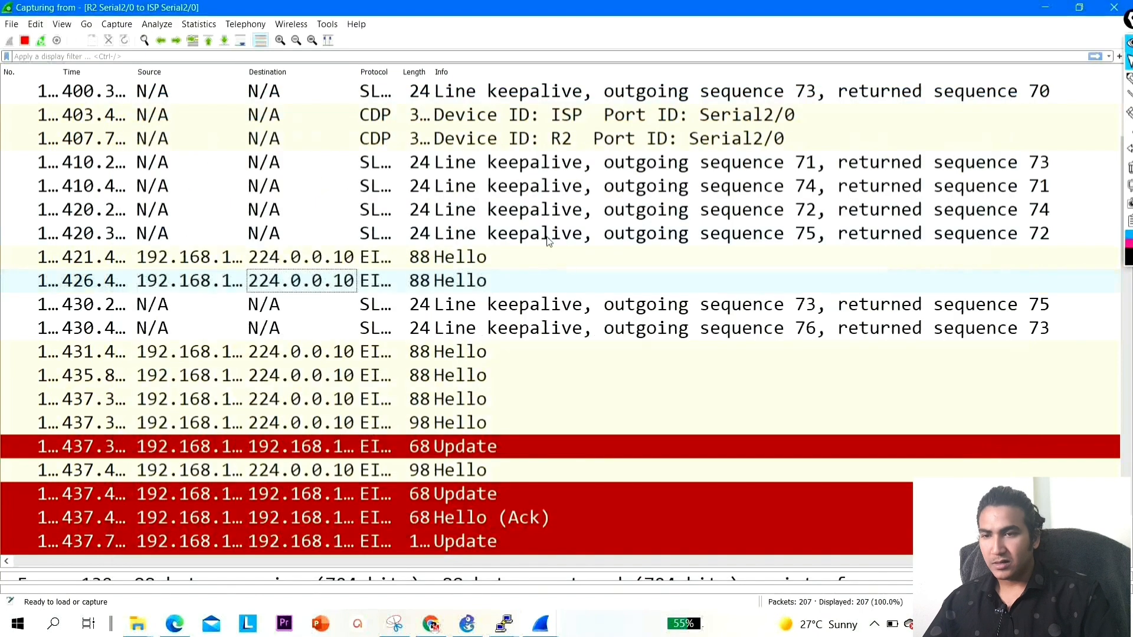
Open EIGRP Hello packet 144 in the R2 to ISP capture and examine its inner IPv4 and Generic Routing Encapsulation headers
{"action": "double_click", "coordinate": [339, 324]}
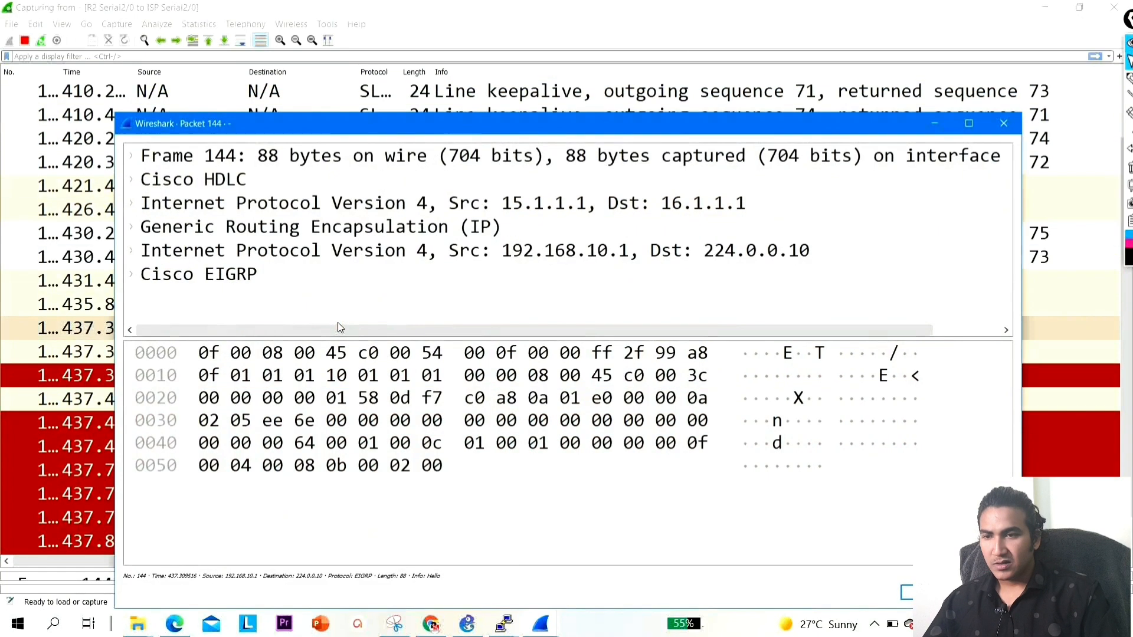
{"action": "left_click", "coordinate": [581, 244]}
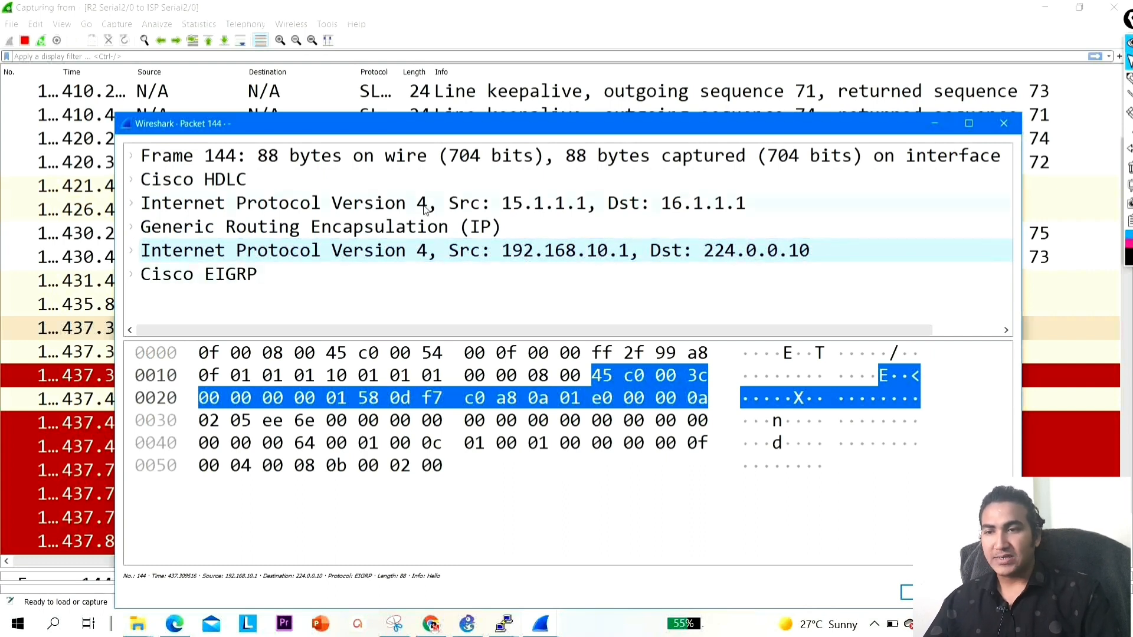
{"action": "left_click", "coordinate": [434, 229]}
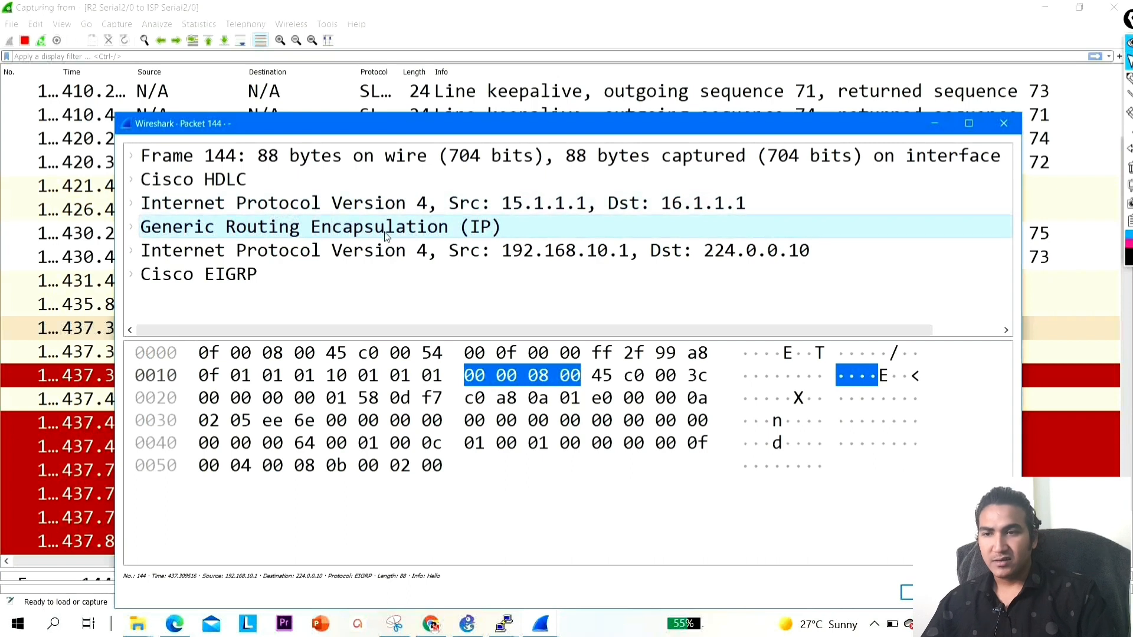
{"action": "left_click", "coordinate": [132, 230]}
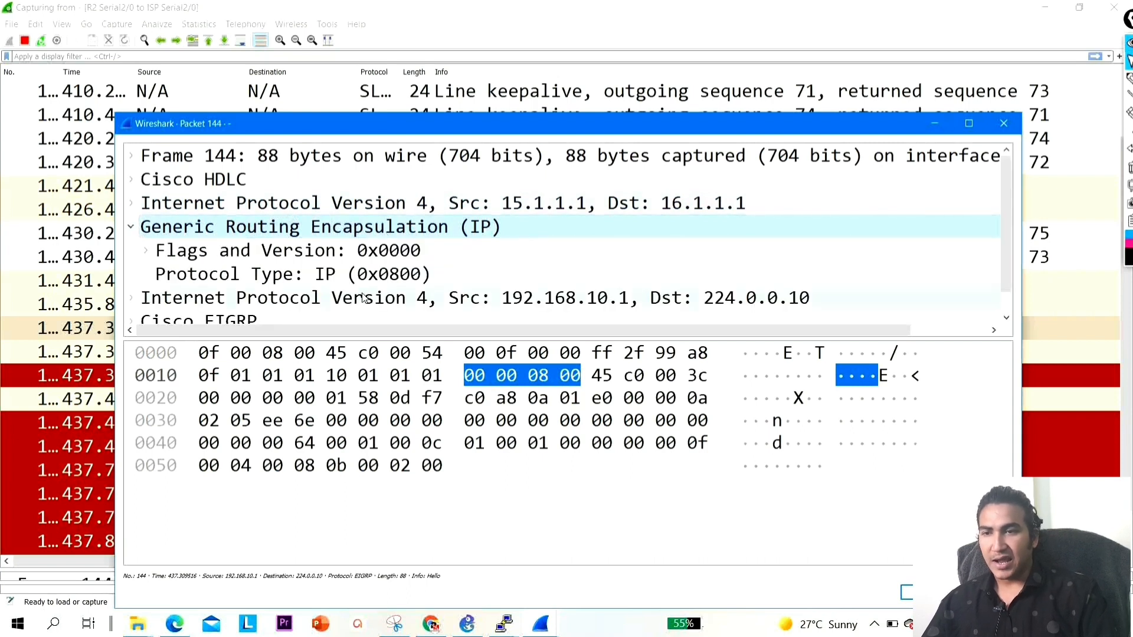
{"action": "left_click", "coordinate": [132, 228]}
Examine the protocol field in packet 144's outer IPv4 header, then close the packet details
{"action": "left_click_drag", "start_coordinate": [139, 228], "coordinate": [132, 207]}
{"action": "left_click", "coordinate": [132, 207]}
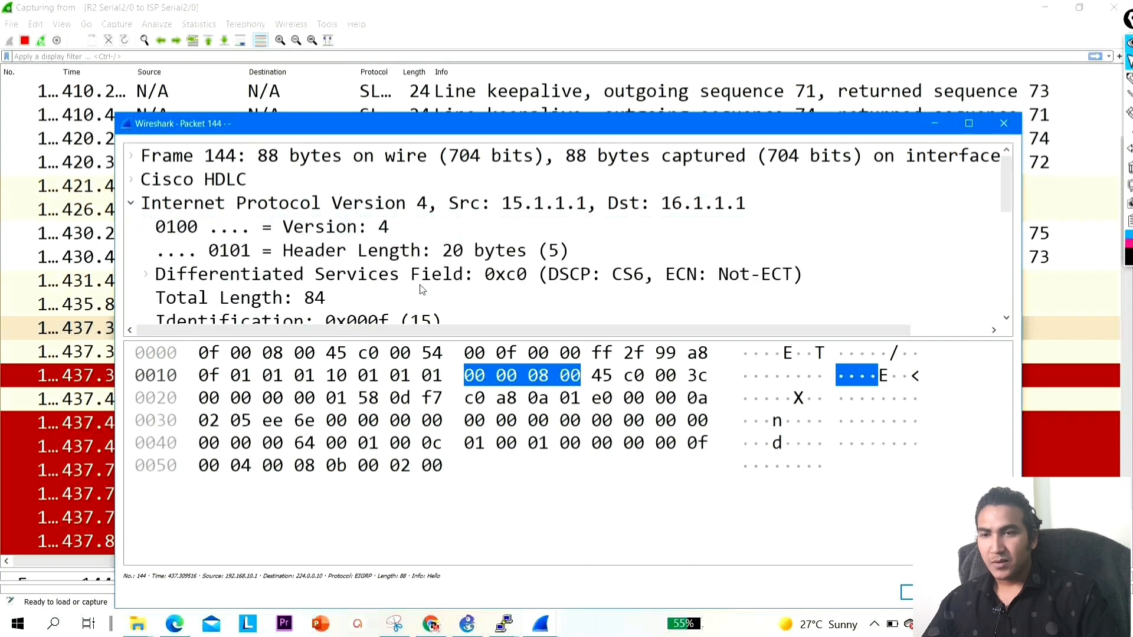
{"action": "scroll", "coordinate": [393, 288], "scroll_direction": "down", "scroll_amount": 1}
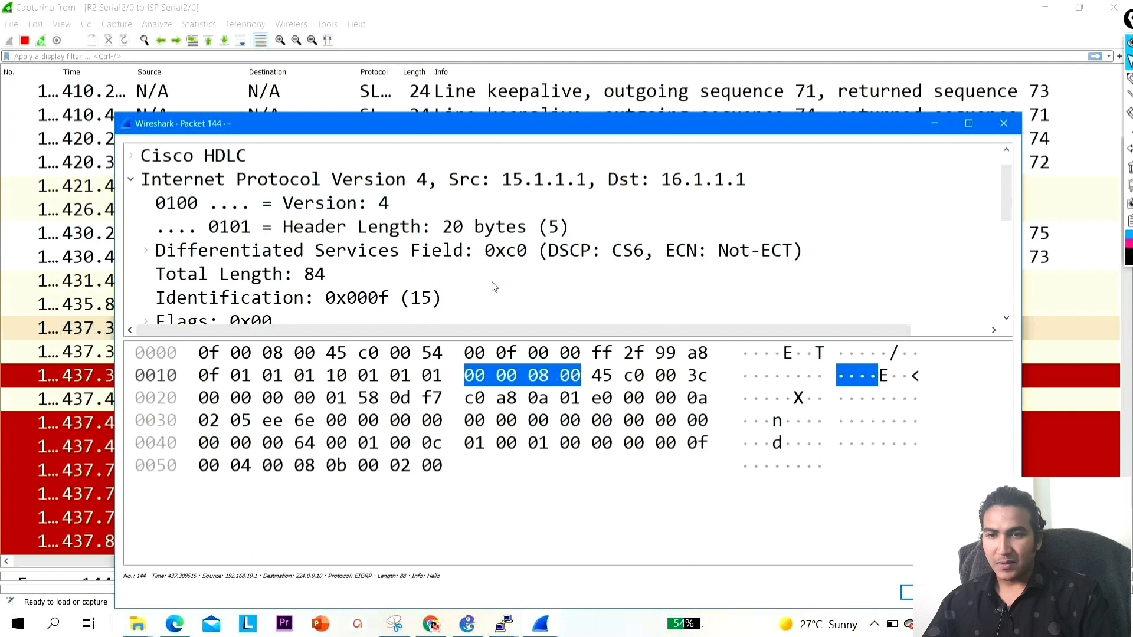
{"action": "scroll", "coordinate": [494, 287], "scroll_direction": "down", "scroll_amount": 1}
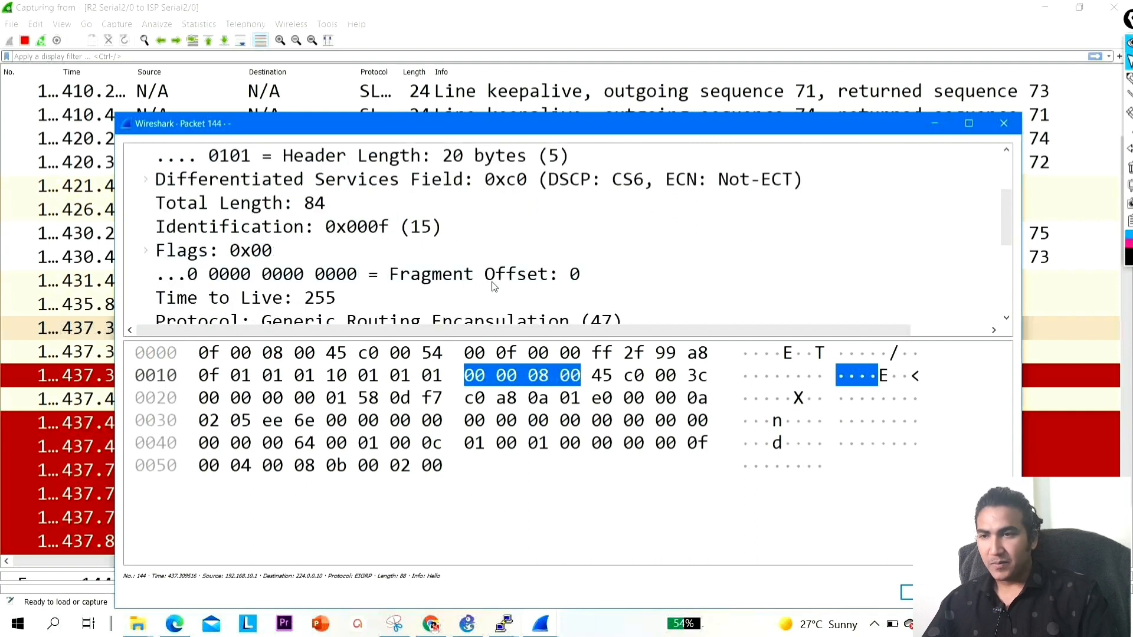
{"action": "scroll", "coordinate": [495, 287], "scroll_direction": "down", "scroll_amount": 1}
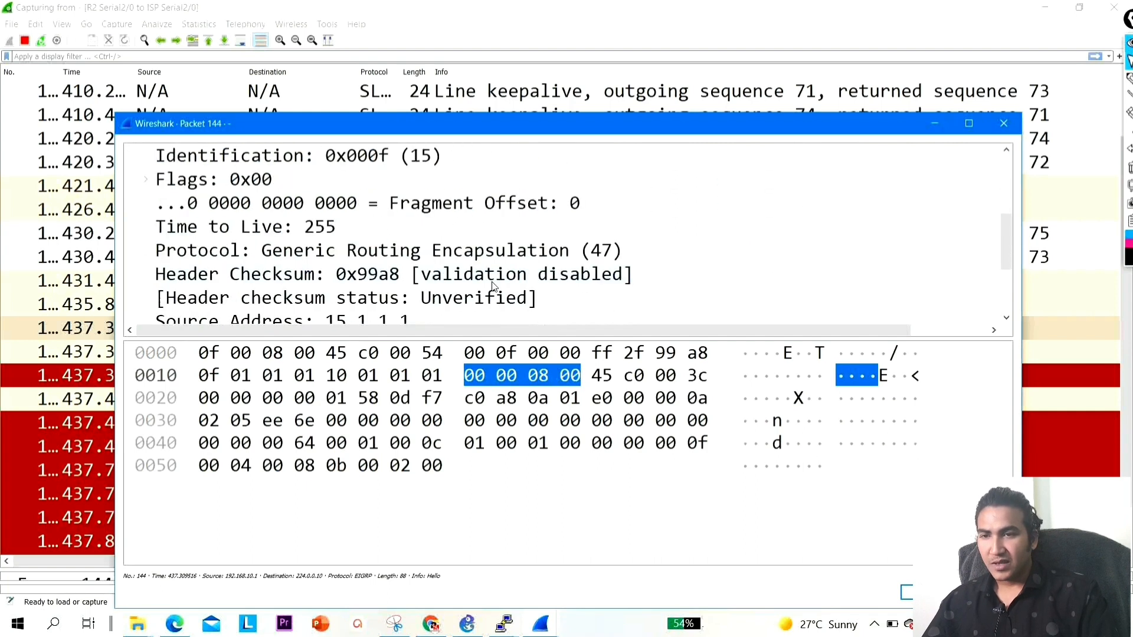
{"action": "left_click", "coordinate": [348, 252]}
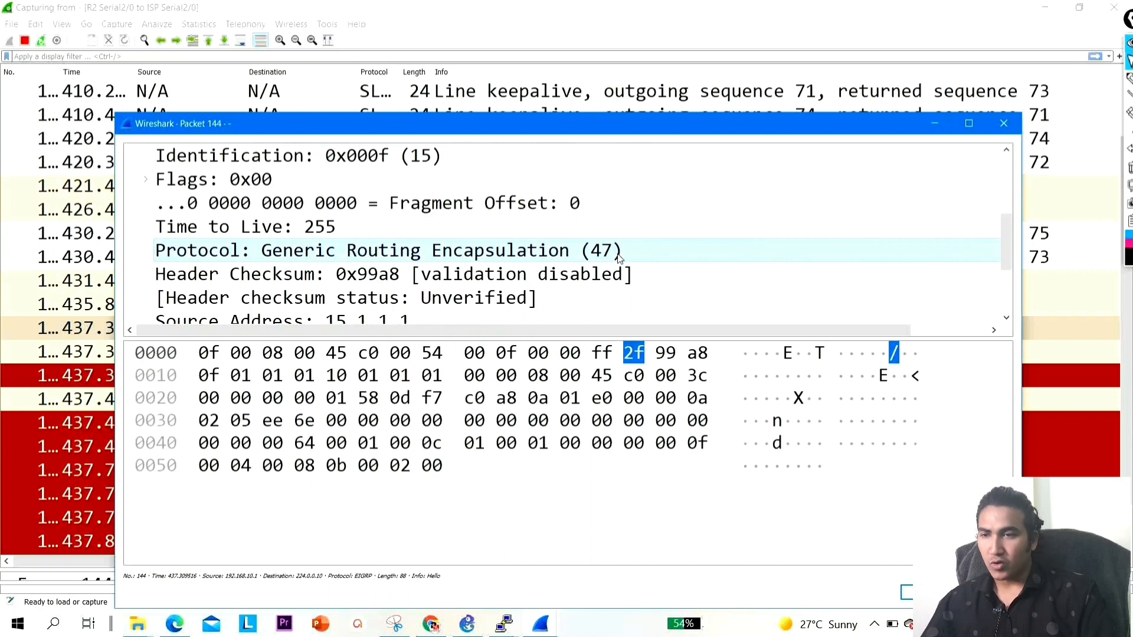
{"action": "left_click", "coordinate": [1003, 124]}
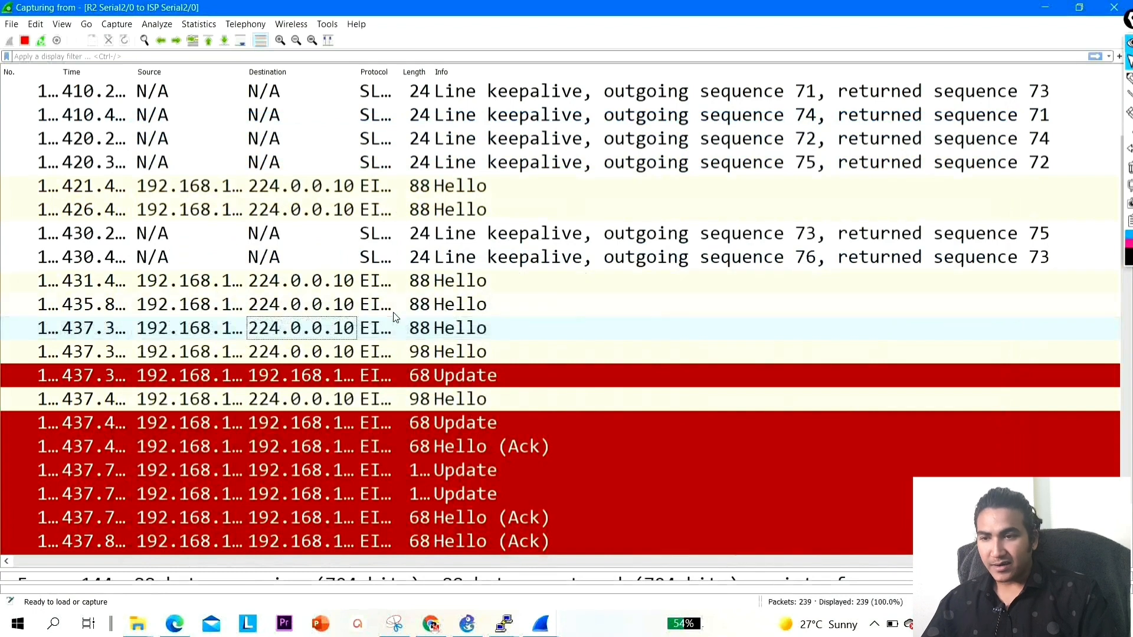
Reopen packet 144 with an enlarged header tree, collapse both IPv4 headers and review the order of the GRE, IPv4 and EIGRP layers
{"action": "double_click", "coordinate": [399, 334]}
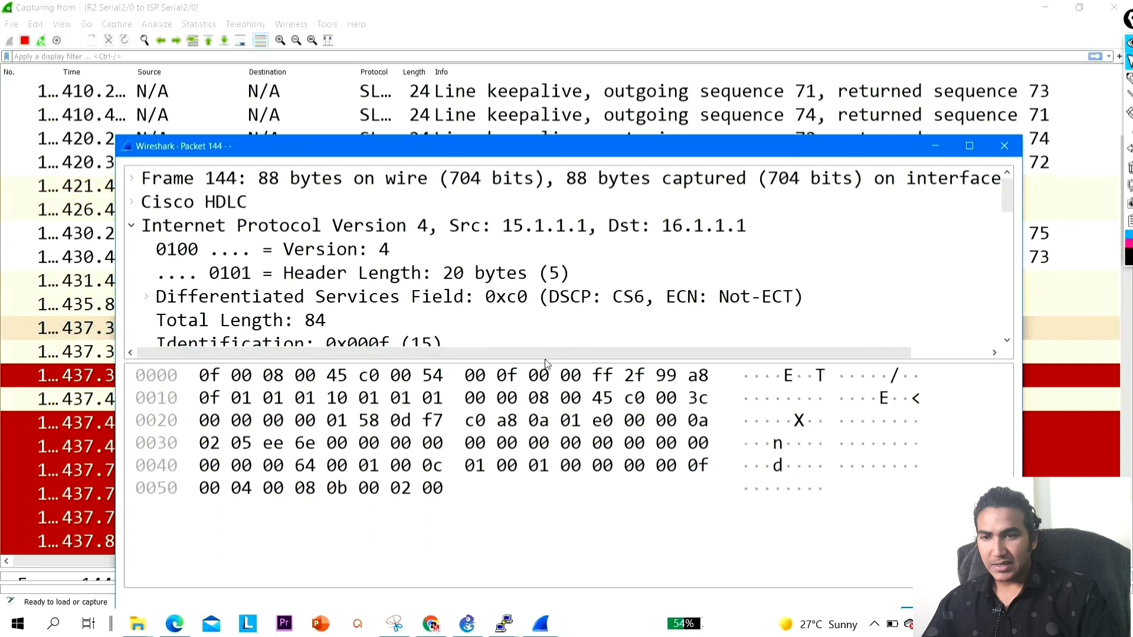
{"action": "left_click_drag", "start_coordinate": [544, 360], "coordinate": [542, 590]}
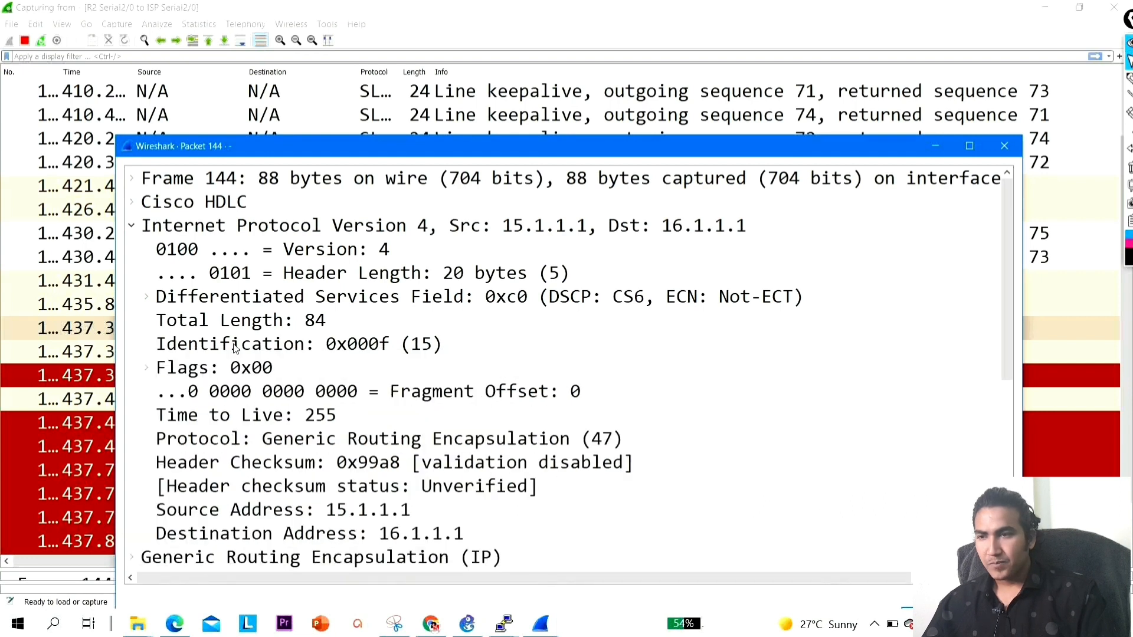
{"action": "left_click", "coordinate": [131, 230]}
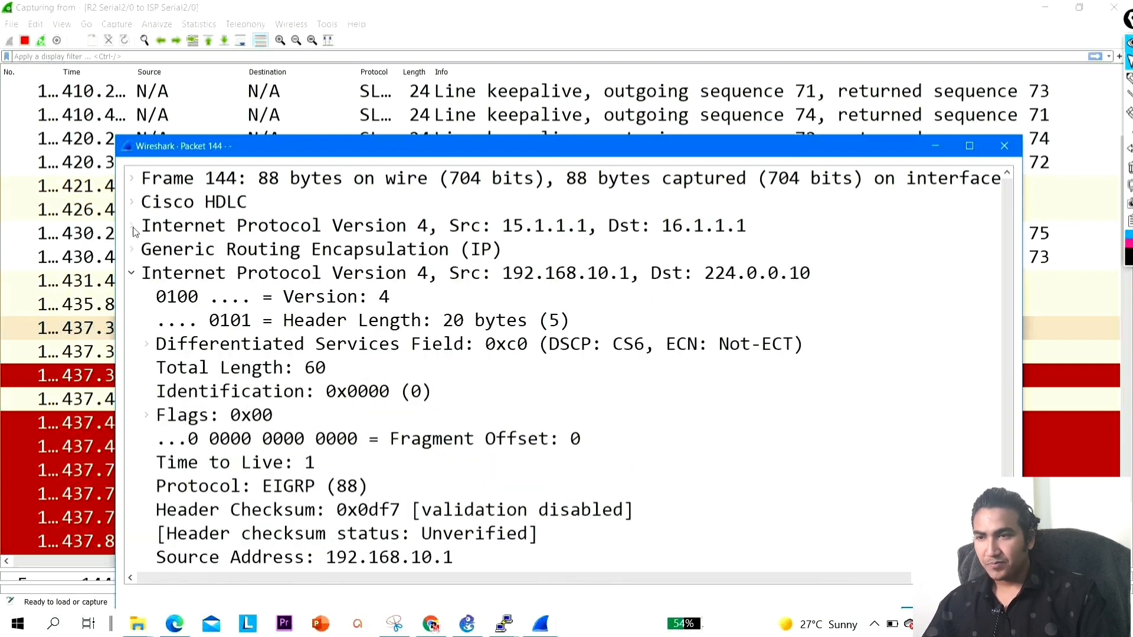
{"action": "left_click", "coordinate": [132, 273]}
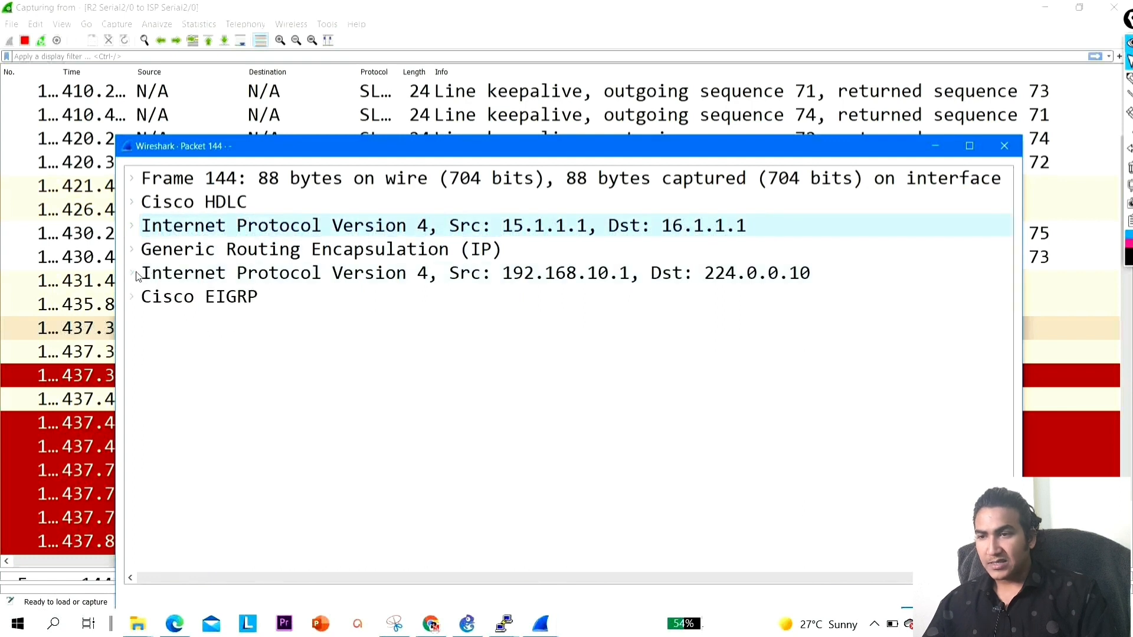
{"action": "left_click", "coordinate": [190, 304]}
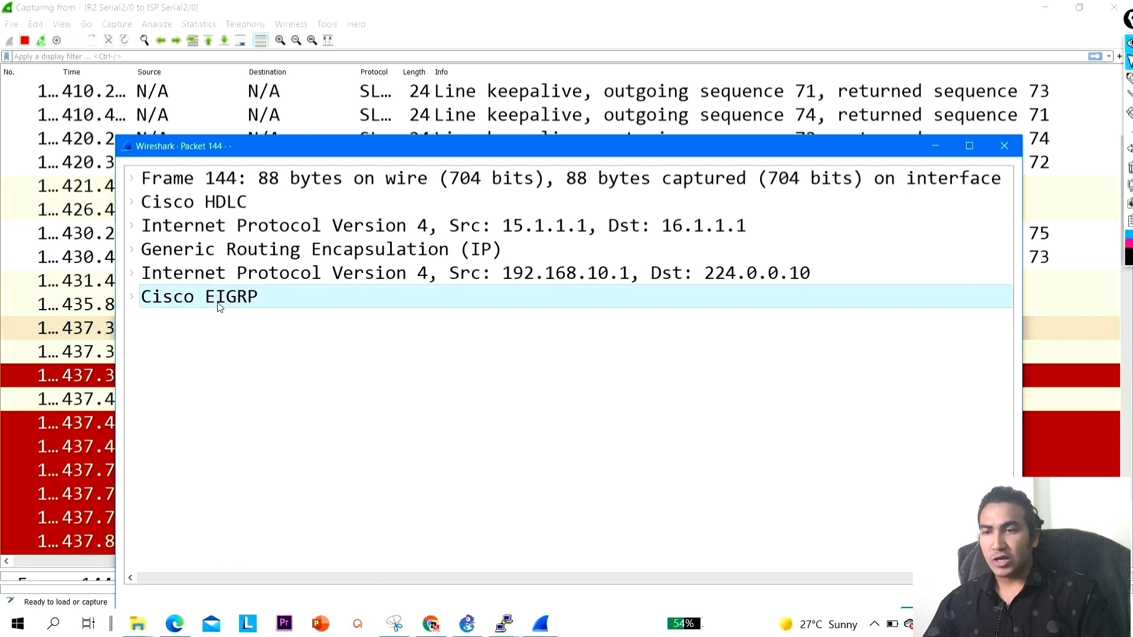
{"action": "left_click", "coordinate": [186, 276]}
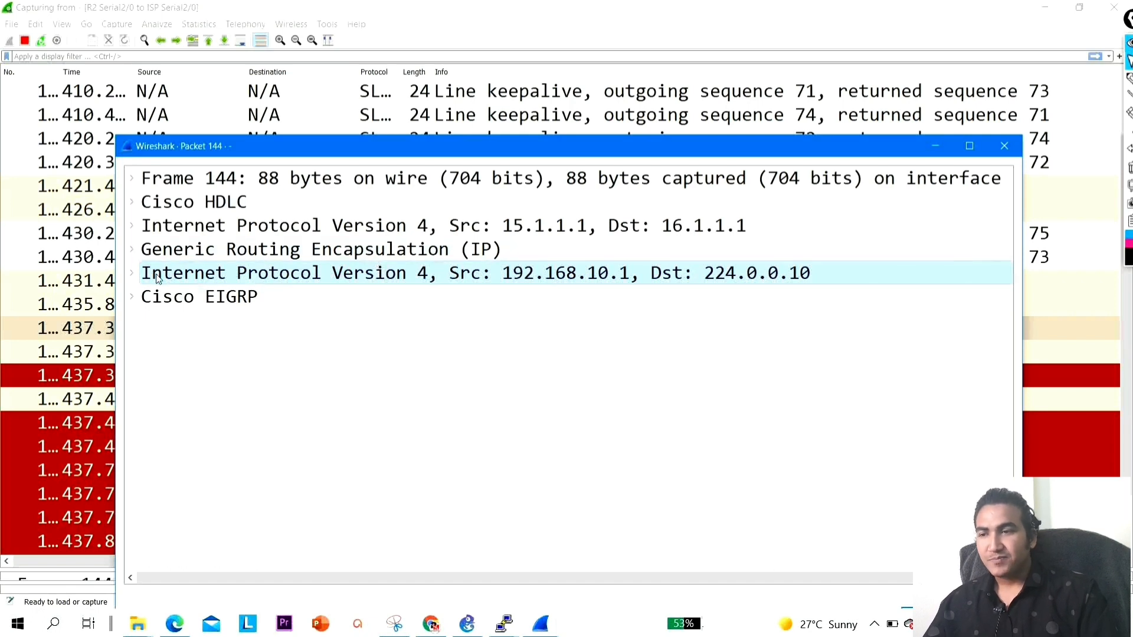
{"action": "left_click", "coordinate": [229, 258]}
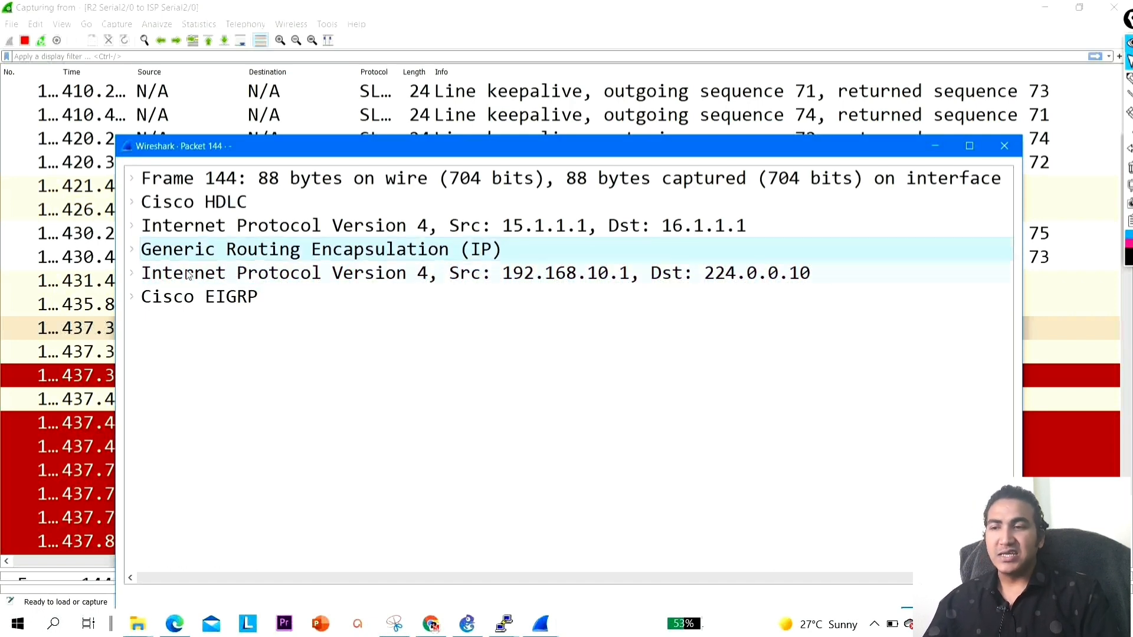
{"action": "left_click", "coordinate": [264, 282]}
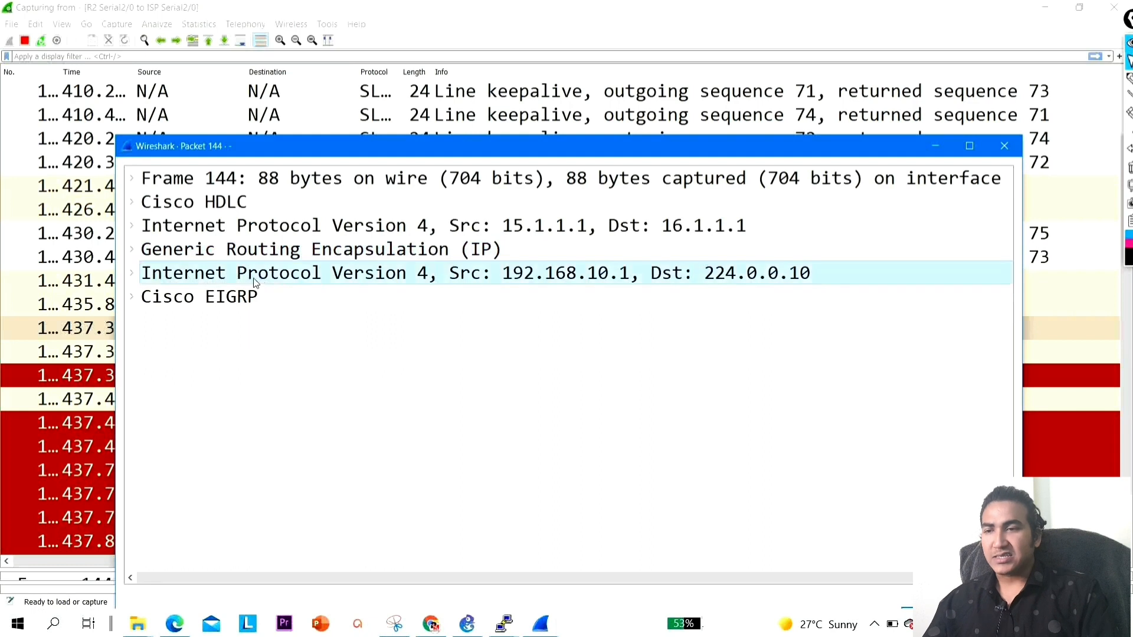
Examine the protocol field in the inner IPv4 header of packet 144 and close the packet details
{"action": "left_click", "coordinate": [137, 278]}
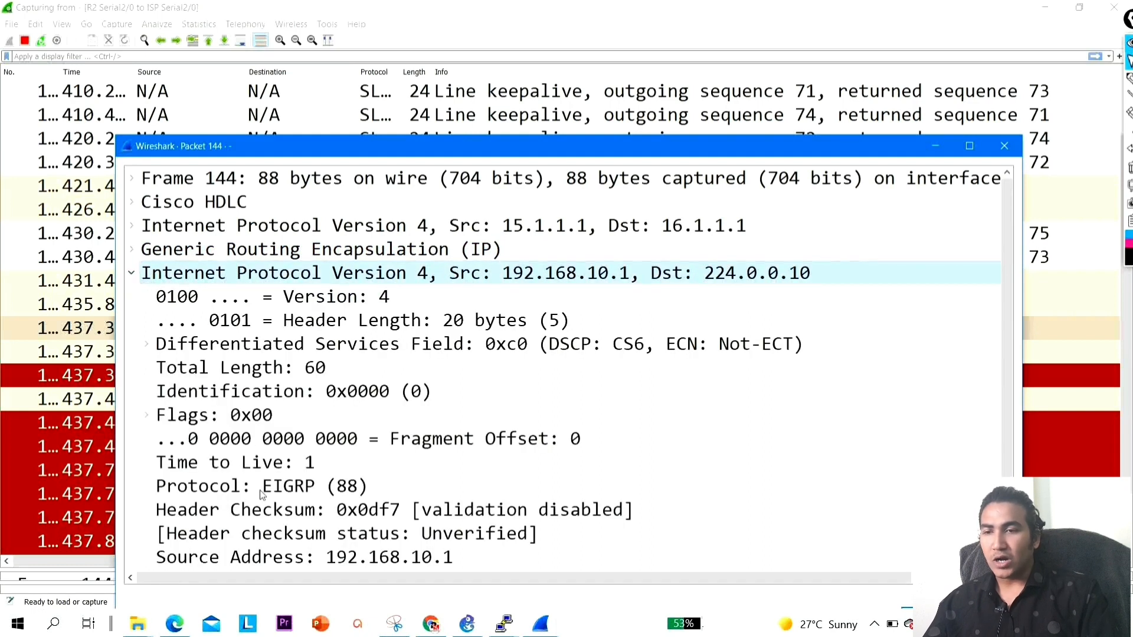
{"action": "scroll", "coordinate": [364, 483], "scroll_direction": "down", "scroll_amount": 1}
{"action": "left_click", "coordinate": [330, 446]}
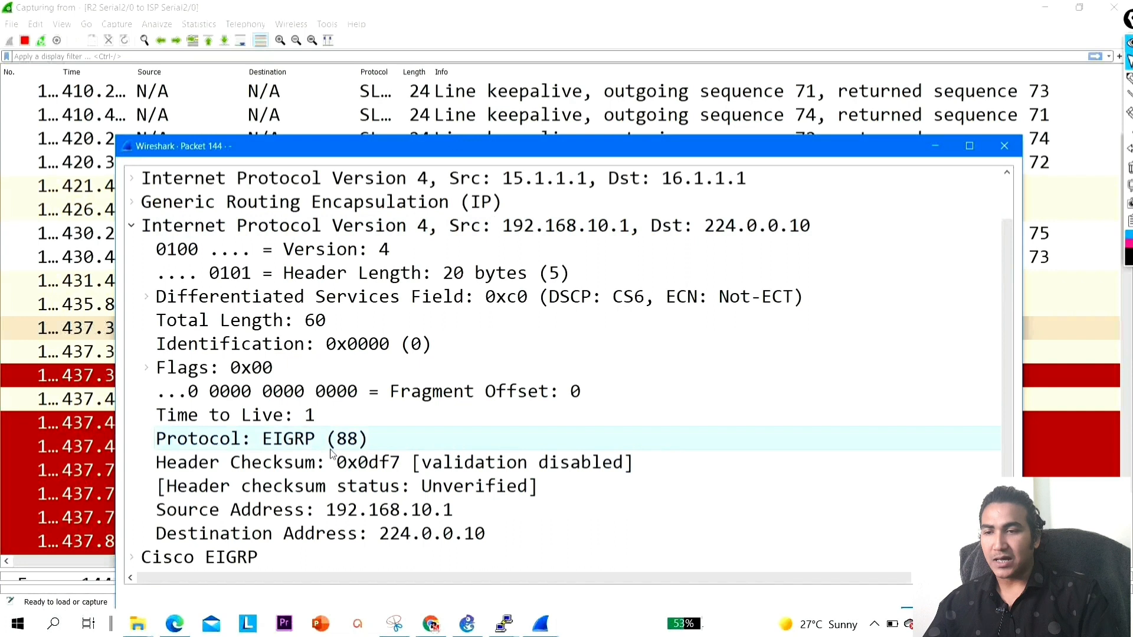
{"action": "left_click", "coordinate": [1004, 146]}
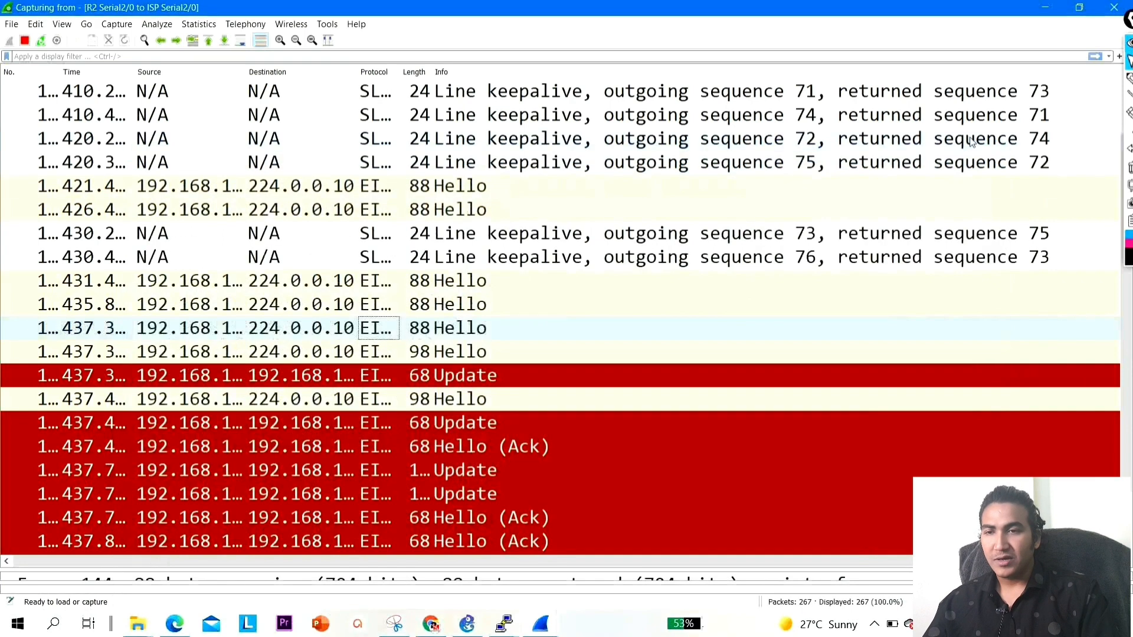
Open packet 144 again, collapse its headers, recheck the outer IPv4 header's protocol field and close the details
{"action": "double_click", "coordinate": [507, 331]}
{"action": "left_click", "coordinate": [413, 285]}
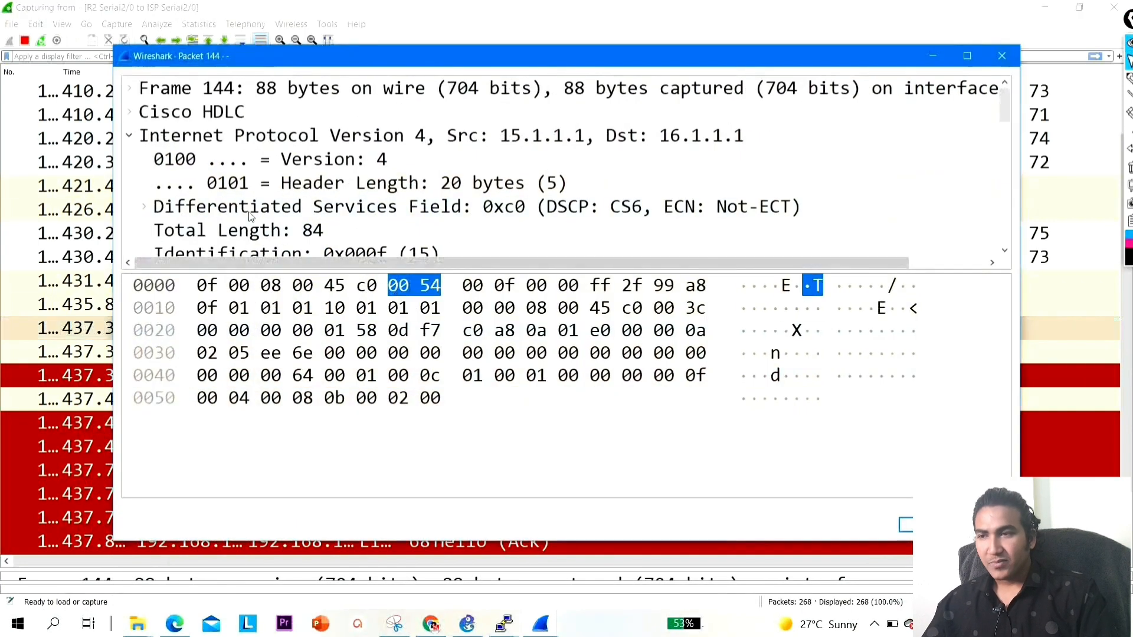
{"action": "left_click", "coordinate": [130, 138]}
{"action": "left_click", "coordinate": [133, 184]}
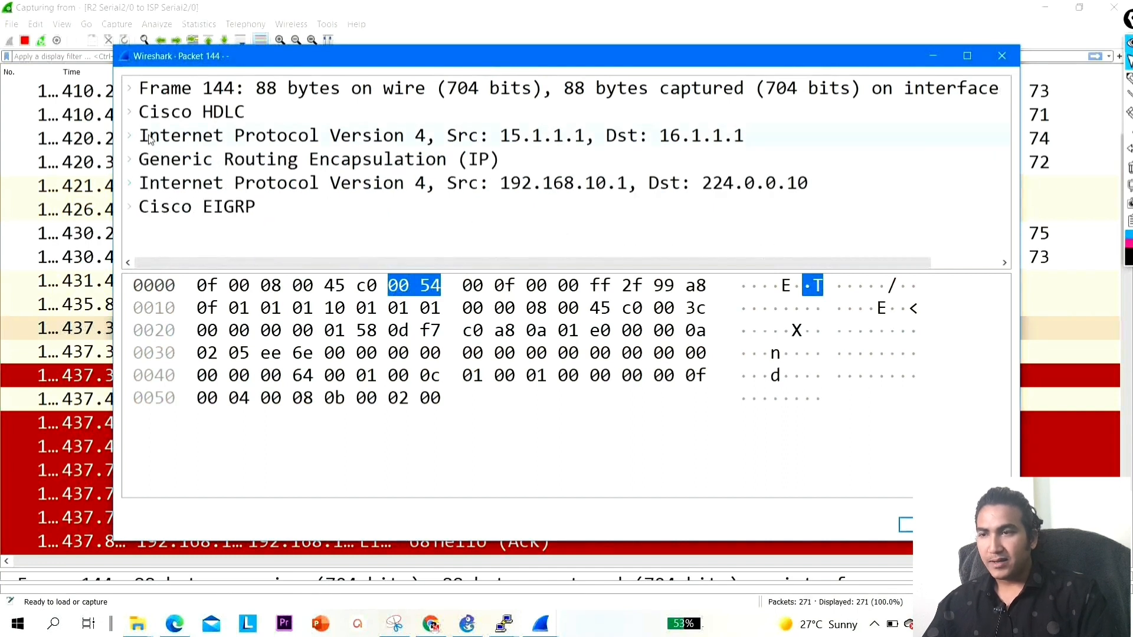
{"action": "left_click", "coordinate": [261, 136]}
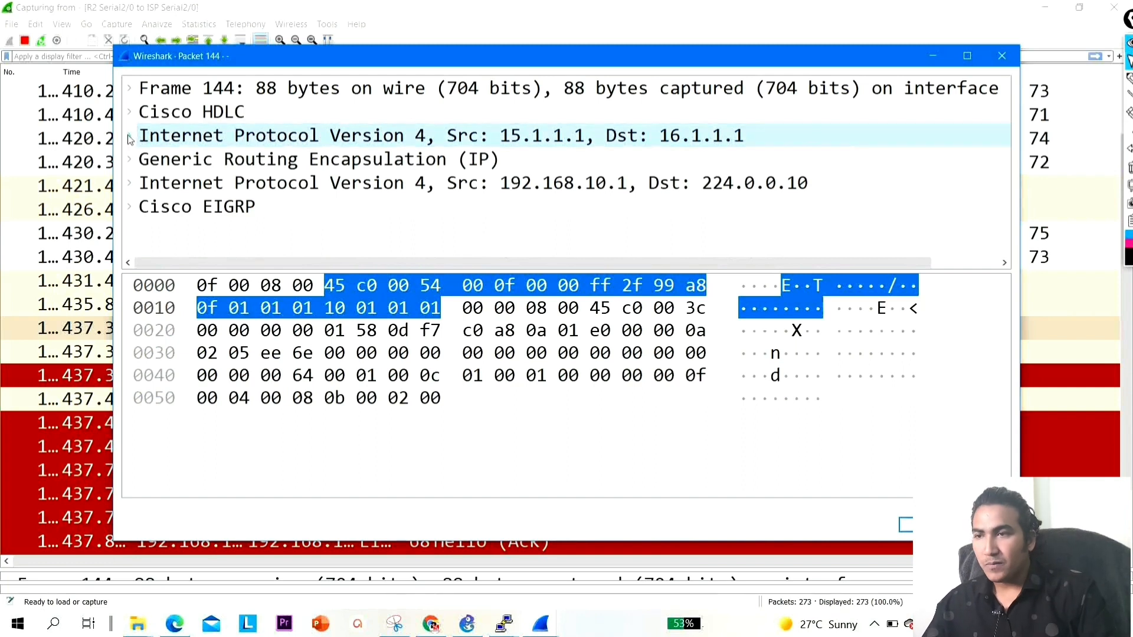
{"action": "double_click", "coordinate": [261, 136]}
{"action": "scroll", "coordinate": [337, 170], "scroll_direction": "down", "scroll_amount": 1}
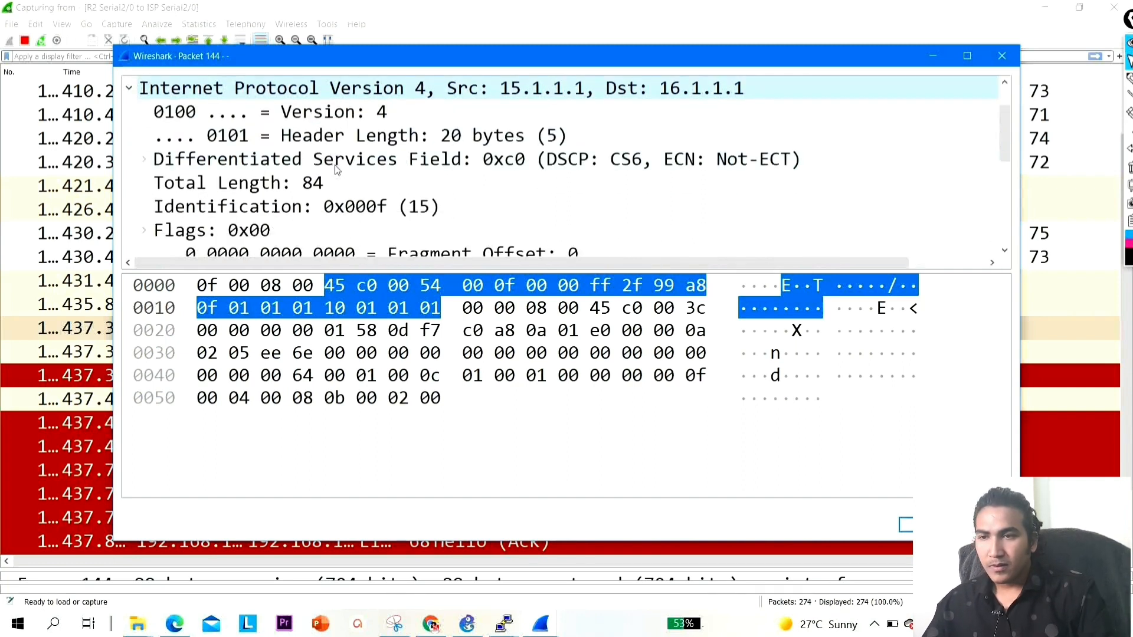
{"action": "scroll", "coordinate": [448, 205], "scroll_direction": "down", "scroll_amount": 3}
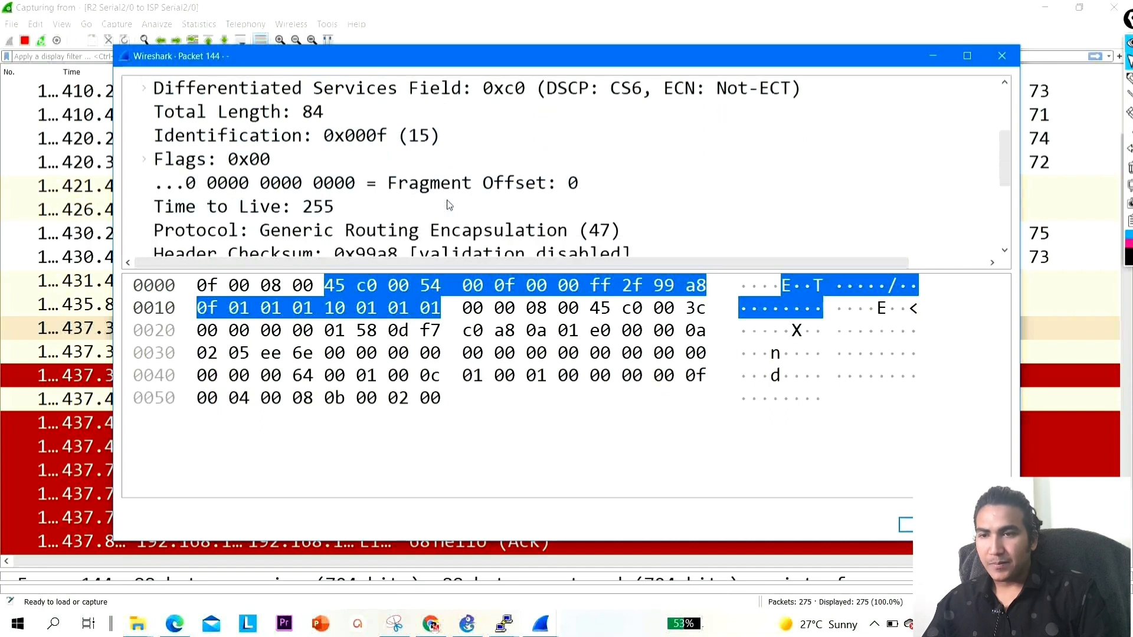
{"action": "left_click", "coordinate": [458, 189]}
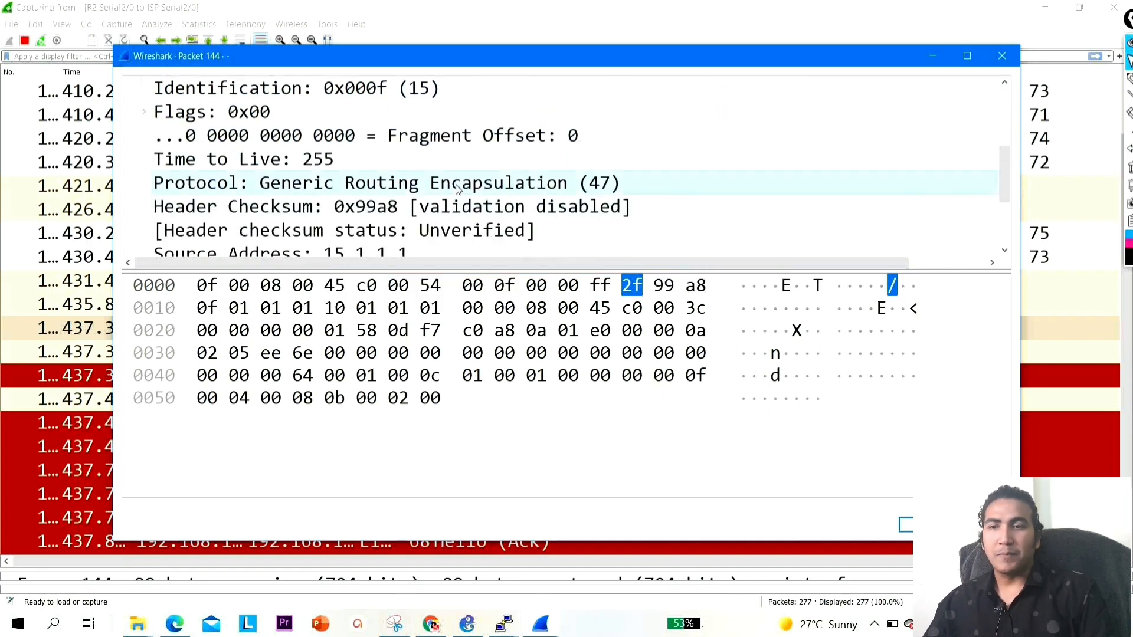
{"action": "left_click", "coordinate": [1002, 57]}
Switch back to the R2 console in GNS3 and exit the EIGRP and global configuration modes to privileged EXEC
{"action": "left_click", "coordinate": [1043, 10]}
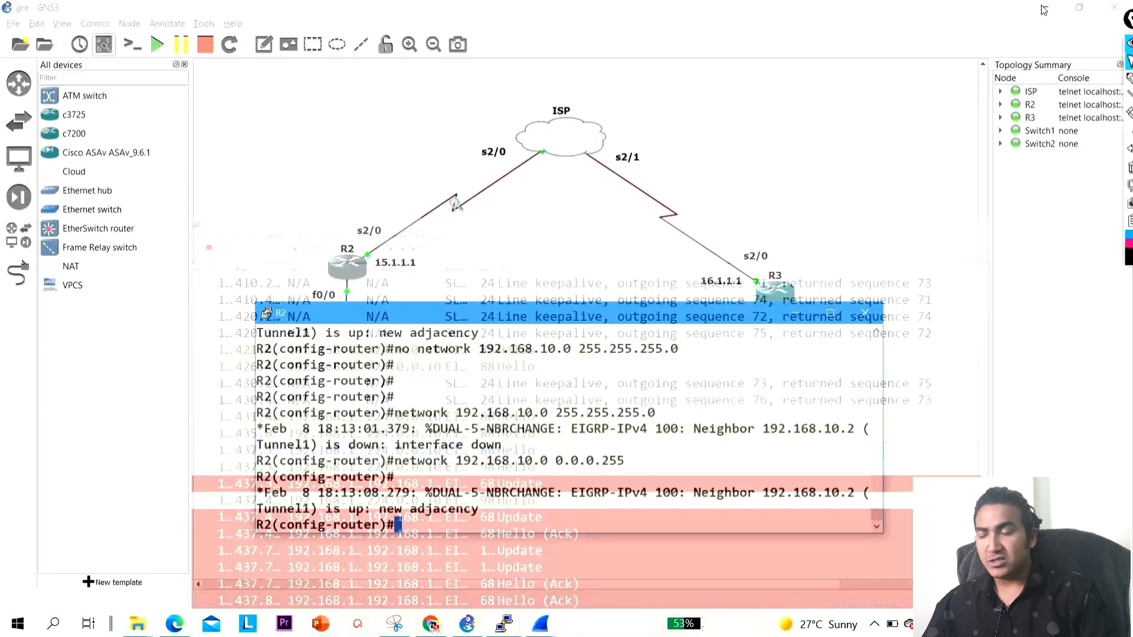
{"action": "key", "text": "Return"}
{"action": "key", "text": "Return"}
{"action": "key", "text": "Return"}
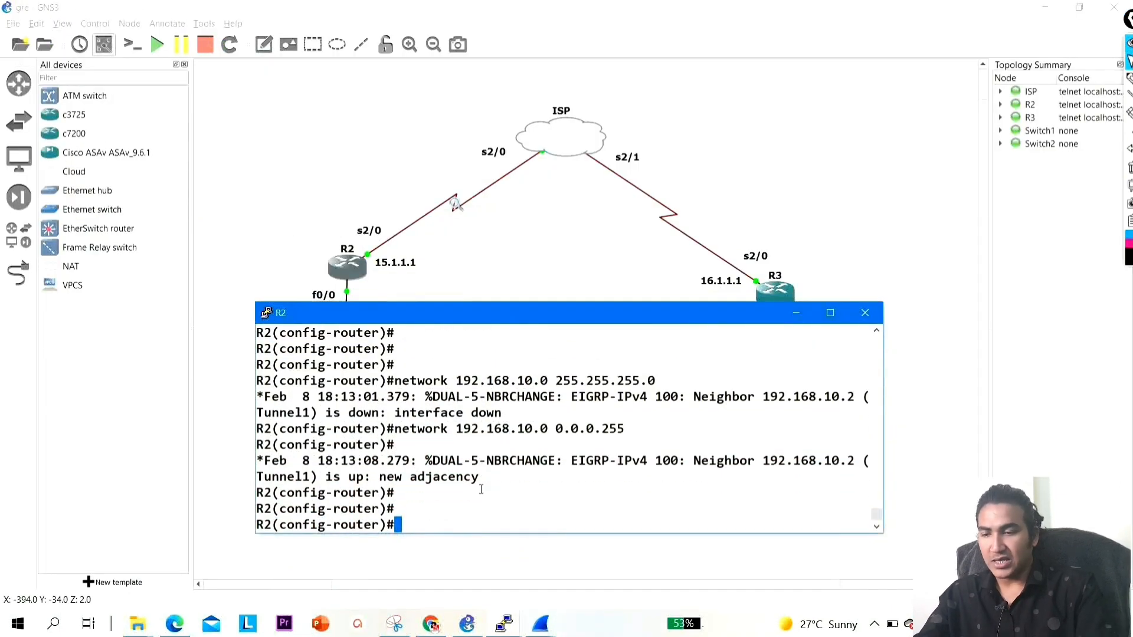
{"action": "type", "text": "exi"}
{"action": "key", "text": "Return"}
{"action": "key", "text": "Return"}
{"action": "key", "text": "Return"}
{"action": "type", "text": "exi"}
{"action": "key", "text": "Return"}
{"action": "key", "text": "Return"}
{"action": "key", "text": "Return"}
{"action": "key", "text": "Return"}
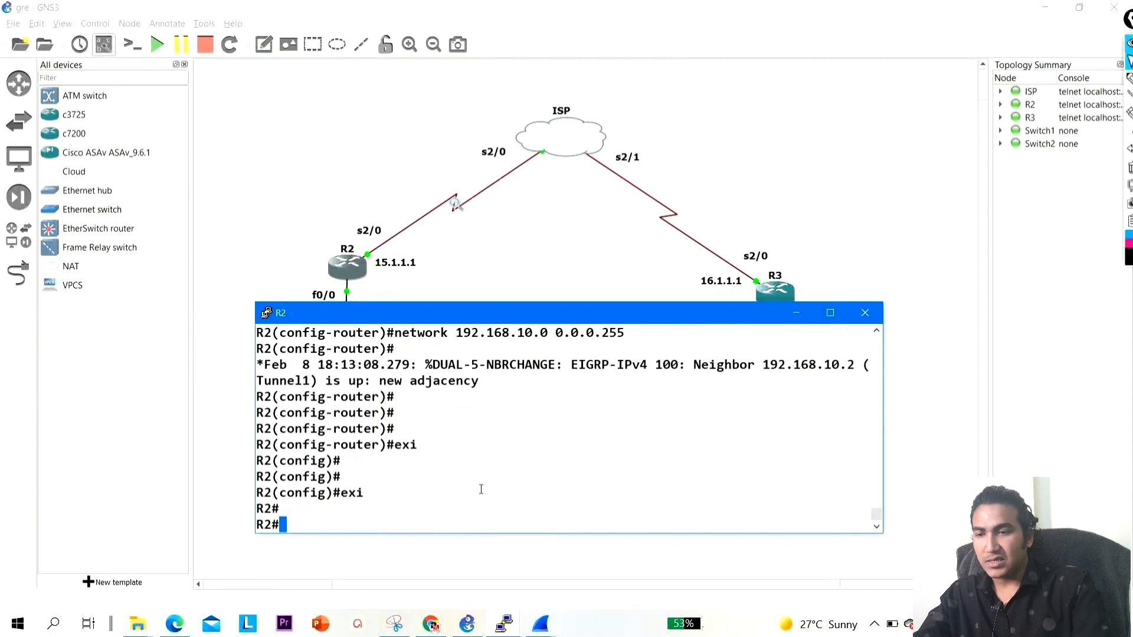
Ping R3's LAN address 10.1.2.1 from R2 using source address 10.1.1.1
{"action": "type", "text": "ping 10.1.1"}
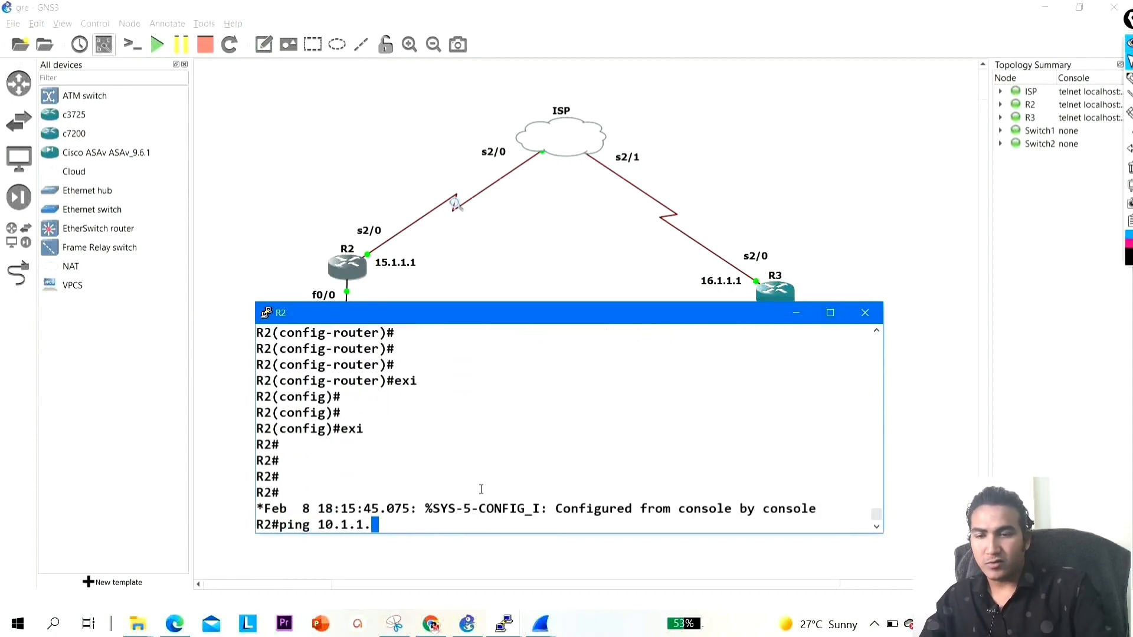
{"action": "key", "text": "BackSpace"}
{"action": "type", "text": "2.1 so"}
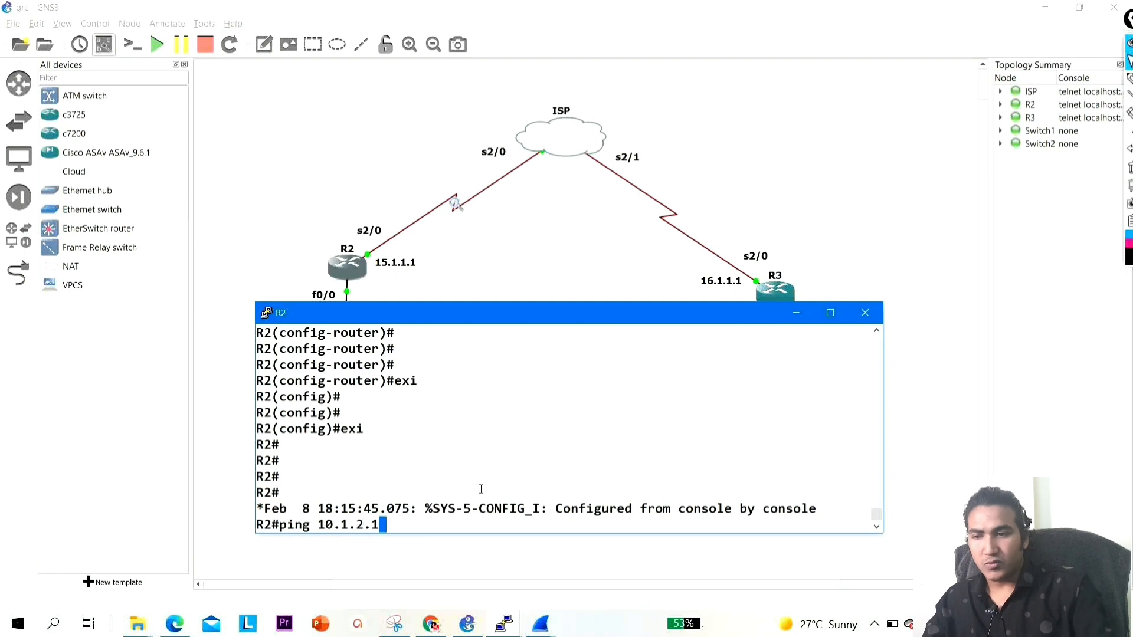
{"action": "key", "text": "Tab"}
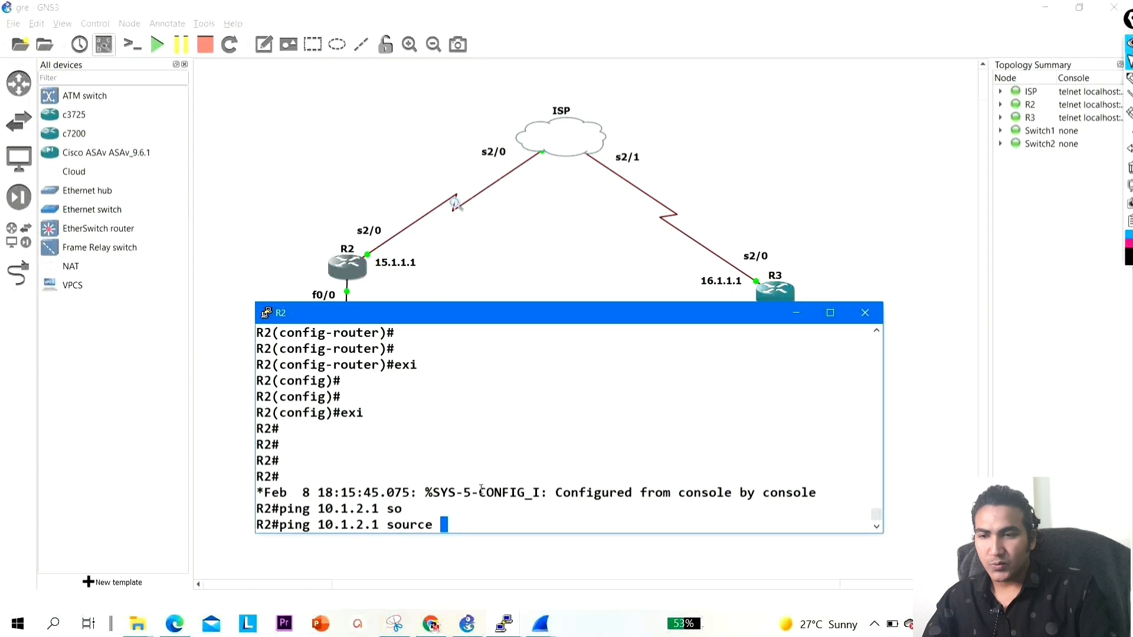
{"action": "type", "text": "10.1.1.1"}
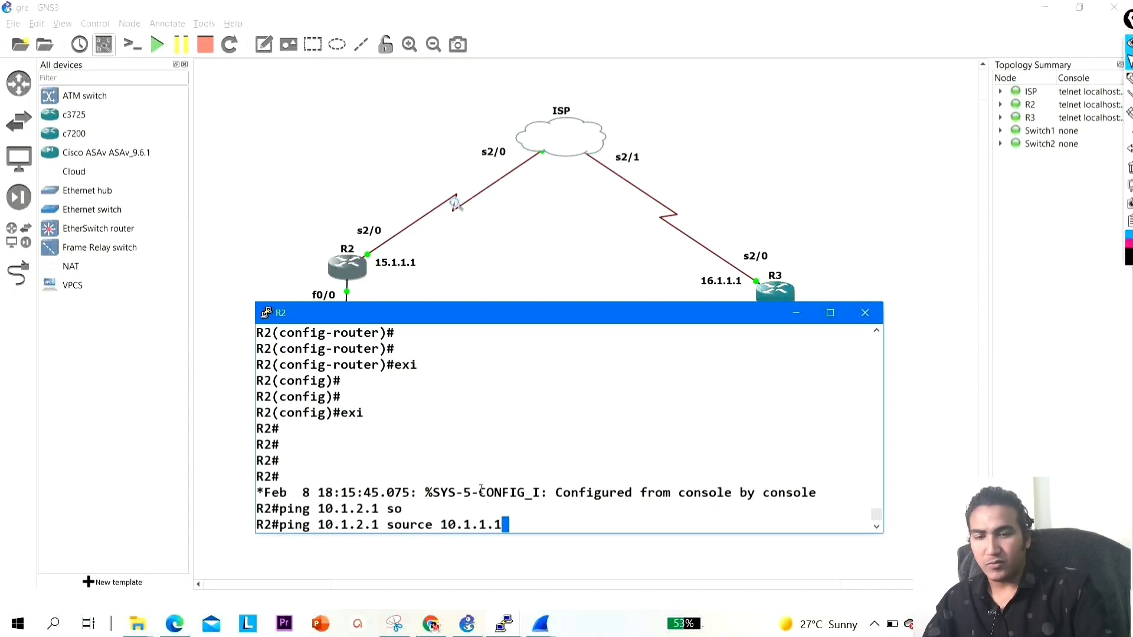
{"action": "key", "text": "Return"}
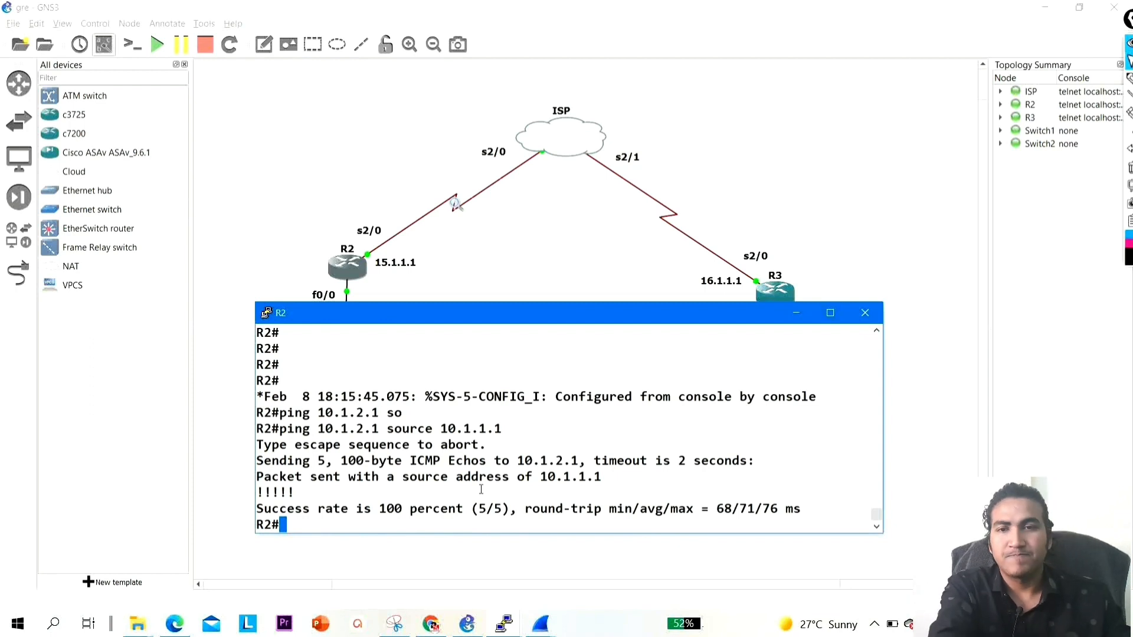
Minimize the R2 console so the whole network topology is uncovered
{"action": "left_click", "coordinate": [1129, 79]}
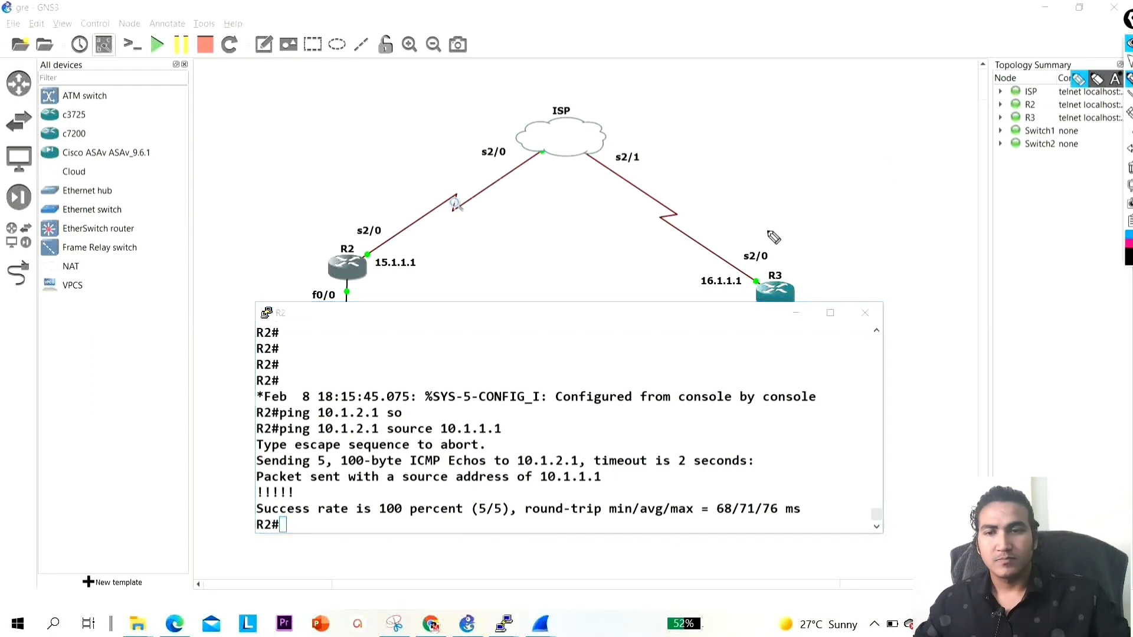
{"action": "left_click", "coordinate": [1129, 61]}
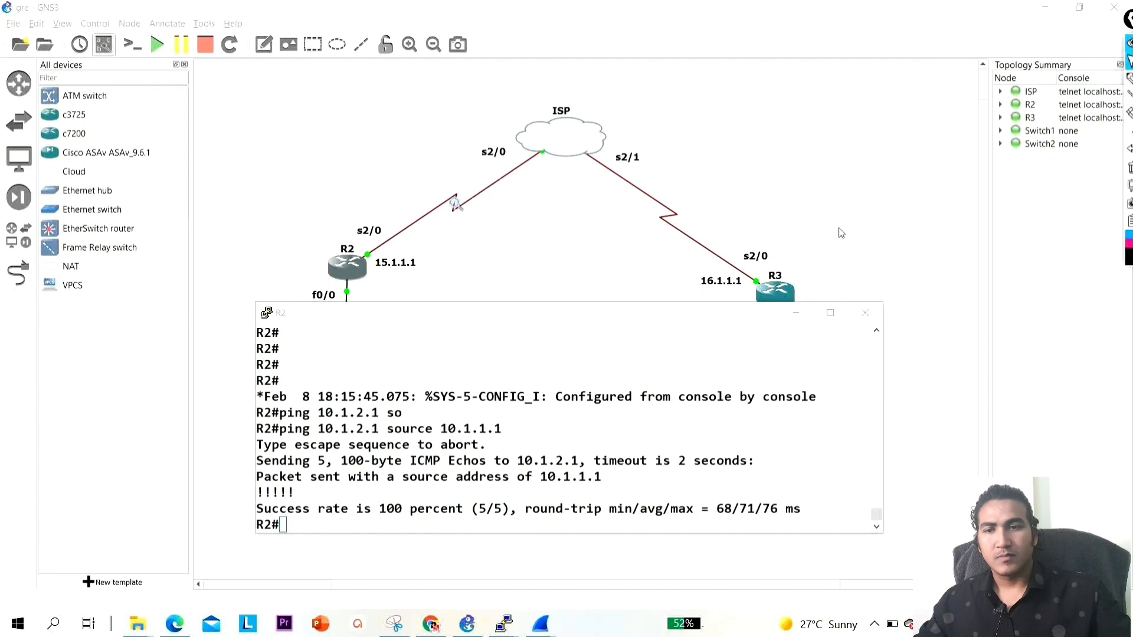
{"action": "left_click", "coordinate": [795, 313]}
Sketch an arrow from R2 towards the ISP and handwrite "tunnel" above a boxed 192.168.10.1 beside R2
{"action": "left_click", "coordinate": [1130, 79]}
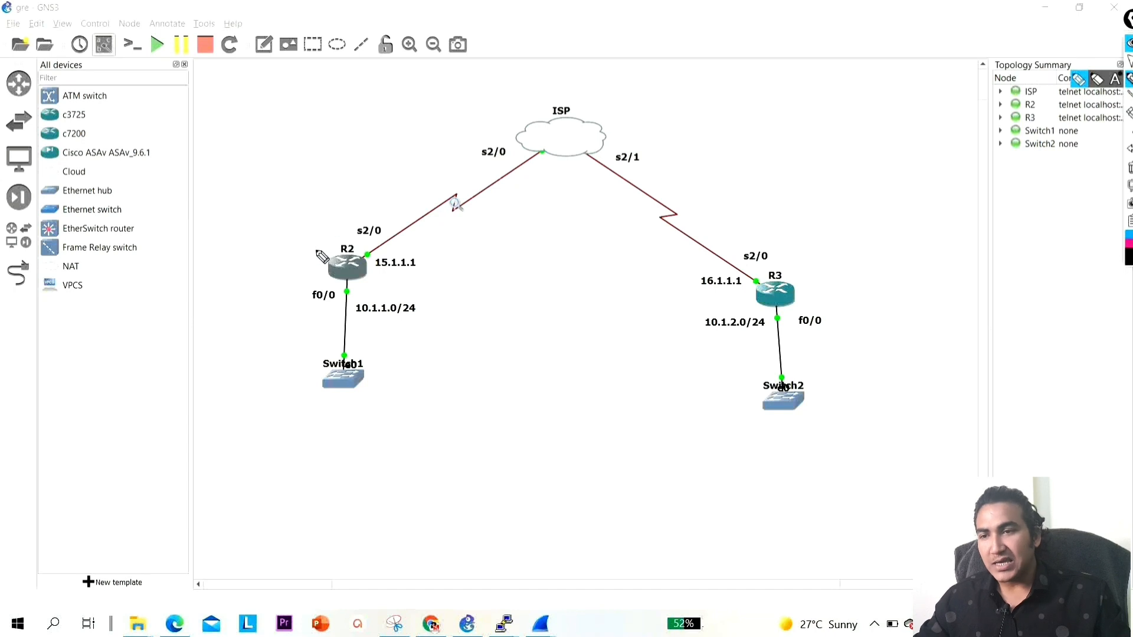
{"action": "mouse_move", "coordinate": [316, 251]}
{"action": "left_mouse_down"}
{"action": "mouse_move", "coordinate": [361, 187]}
{"action": "mouse_move", "coordinate": [387, 177]}
{"action": "mouse_move", "coordinate": [378, 191]}
{"action": "left_mouse_up"}
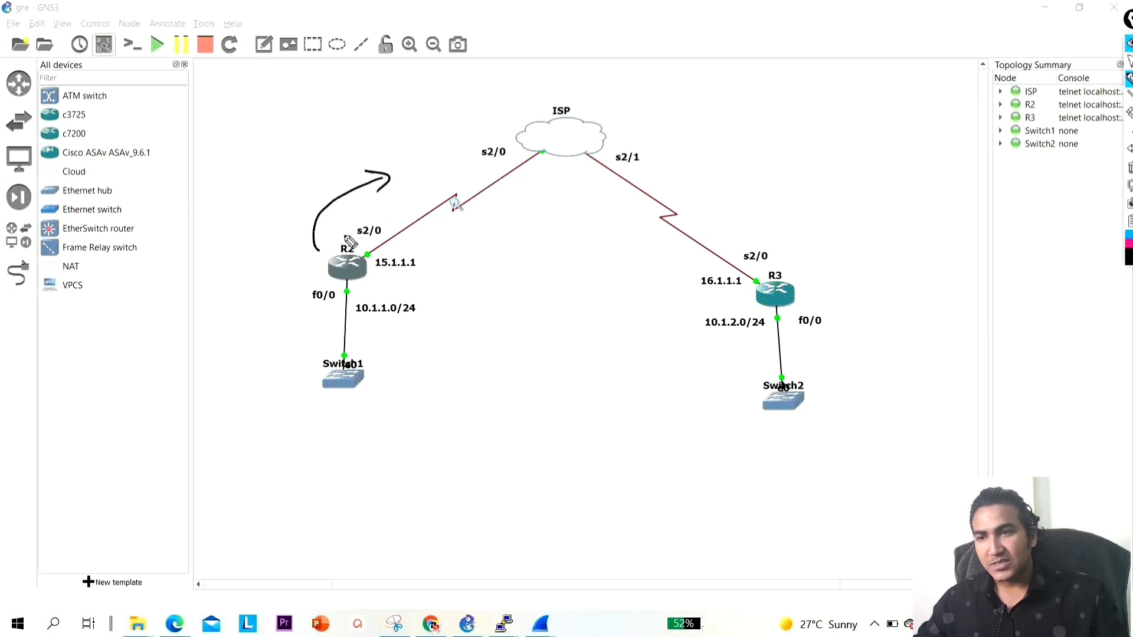
{"action": "mouse_move", "coordinate": [383, 249]}
{"action": "left_mouse_down"}
{"action": "mouse_move", "coordinate": [397, 262]}
{"action": "mouse_move", "coordinate": [474, 263]}
{"action": "left_mouse_up"}
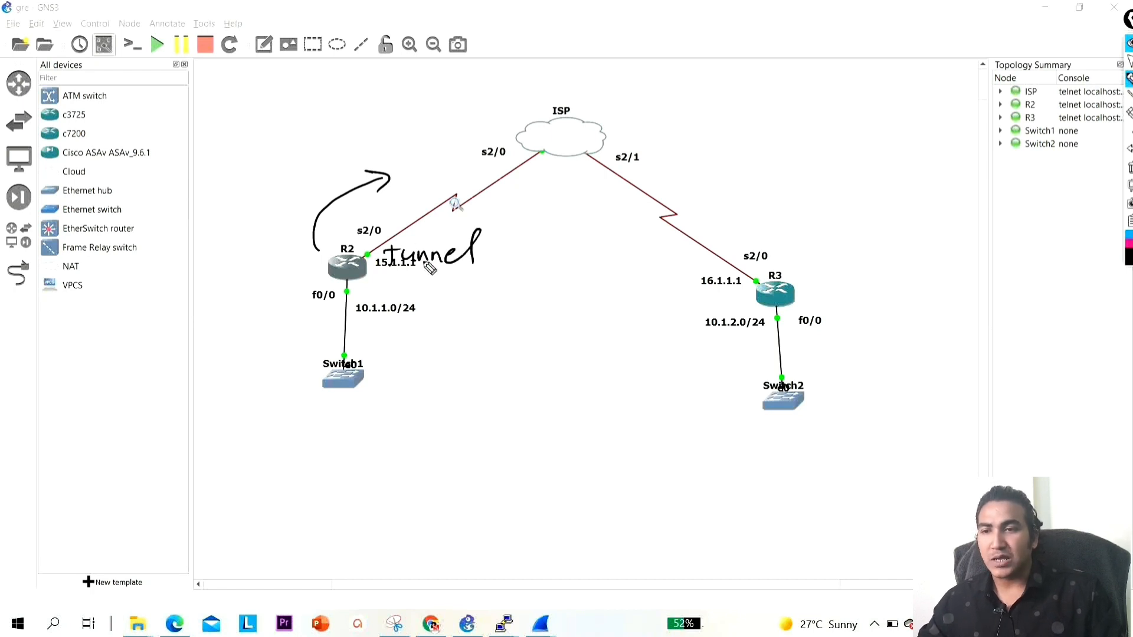
{"action": "mouse_move", "coordinate": [417, 283]}
{"action": "left_mouse_down"}
{"action": "mouse_move", "coordinate": [579, 286]}
{"action": "mouse_move", "coordinate": [577, 301]}
{"action": "left_mouse_up"}
{"action": "mouse_move", "coordinate": [391, 324]}
{"action": "left_mouse_down"}
{"action": "mouse_move", "coordinate": [396, 279]}
{"action": "mouse_move", "coordinate": [593, 271]}
{"action": "mouse_move", "coordinate": [476, 314]}
{"action": "mouse_move", "coordinate": [390, 322]}
{"action": "left_mouse_up"}
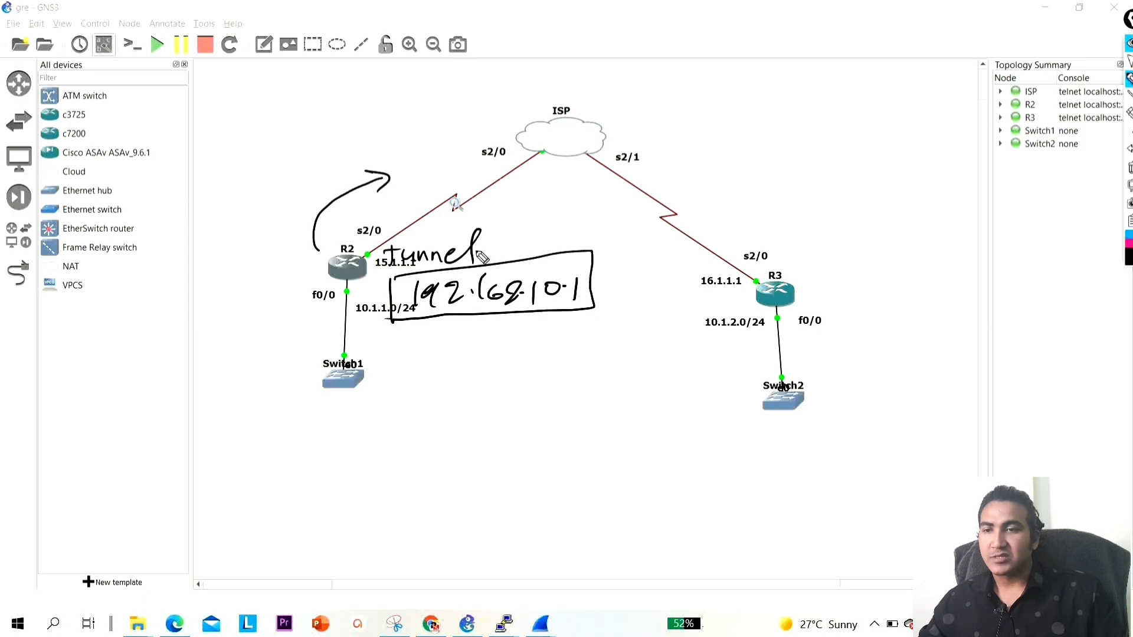
Handwrite GRE above the boxed address, add a boxed Hello below, outline the layers as one packet and circle R2's 15.1.1.1 address
{"action": "mouse_move", "coordinate": [512, 234]}
{"action": "left_mouse_down"}
{"action": "mouse_move", "coordinate": [571, 226]}
{"action": "mouse_move", "coordinate": [593, 243]}
{"action": "left_mouse_up"}
{"action": "mouse_move", "coordinate": [391, 320]}
{"action": "left_mouse_down"}
{"action": "mouse_move", "coordinate": [583, 332]}
{"action": "mouse_move", "coordinate": [591, 303]}
{"action": "left_mouse_up"}
{"action": "mouse_move", "coordinate": [425, 322]}
{"action": "left_mouse_down"}
{"action": "mouse_move", "coordinate": [422, 344]}
{"action": "mouse_move", "coordinate": [433, 344]}
{"action": "left_mouse_up"}
{"action": "left_click_drag", "start_coordinate": [423, 335], "coordinate": [437, 333]}
{"action": "mouse_move", "coordinate": [454, 329]}
{"action": "left_mouse_down"}
{"action": "mouse_move", "coordinate": [450, 339]}
{"action": "mouse_move", "coordinate": [481, 327]}
{"action": "mouse_move", "coordinate": [505, 339]}
{"action": "left_mouse_up"}
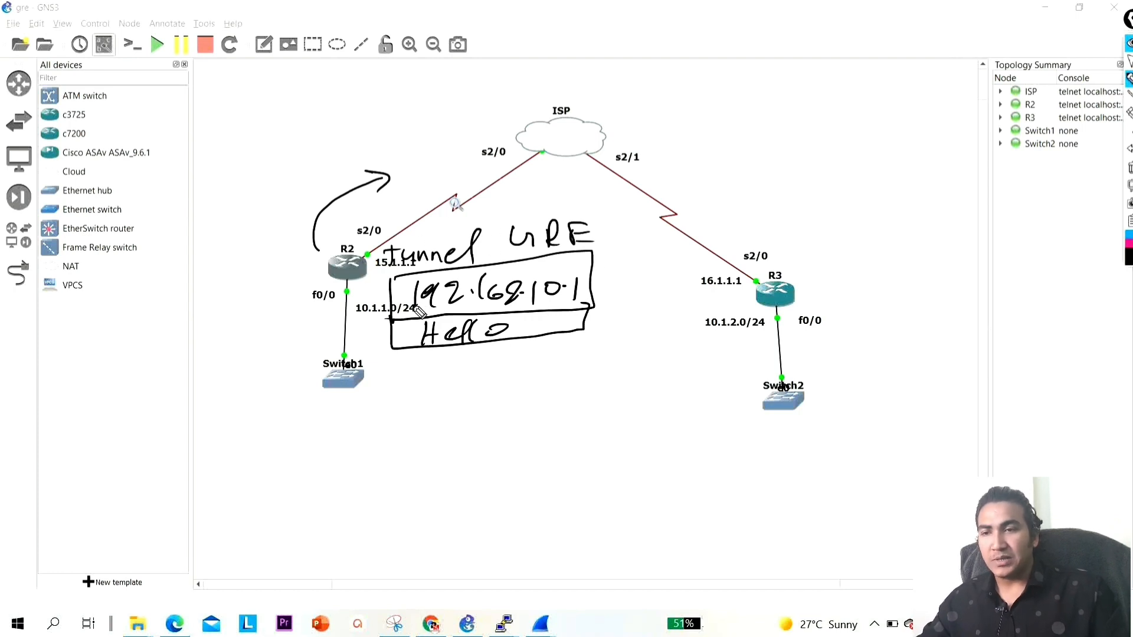
{"action": "mouse_move", "coordinate": [413, 275]}
{"action": "left_mouse_down"}
{"action": "mouse_move", "coordinate": [383, 305]}
{"action": "mouse_move", "coordinate": [583, 351]}
{"action": "mouse_move", "coordinate": [581, 255]}
{"action": "mouse_move", "coordinate": [466, 245]}
{"action": "left_mouse_up"}
{"action": "mouse_move", "coordinate": [389, 262]}
{"action": "left_mouse_down"}
{"action": "mouse_move", "coordinate": [386, 274]}
{"action": "mouse_move", "coordinate": [508, 209]}
{"action": "mouse_move", "coordinate": [606, 255]}
{"action": "left_mouse_up"}
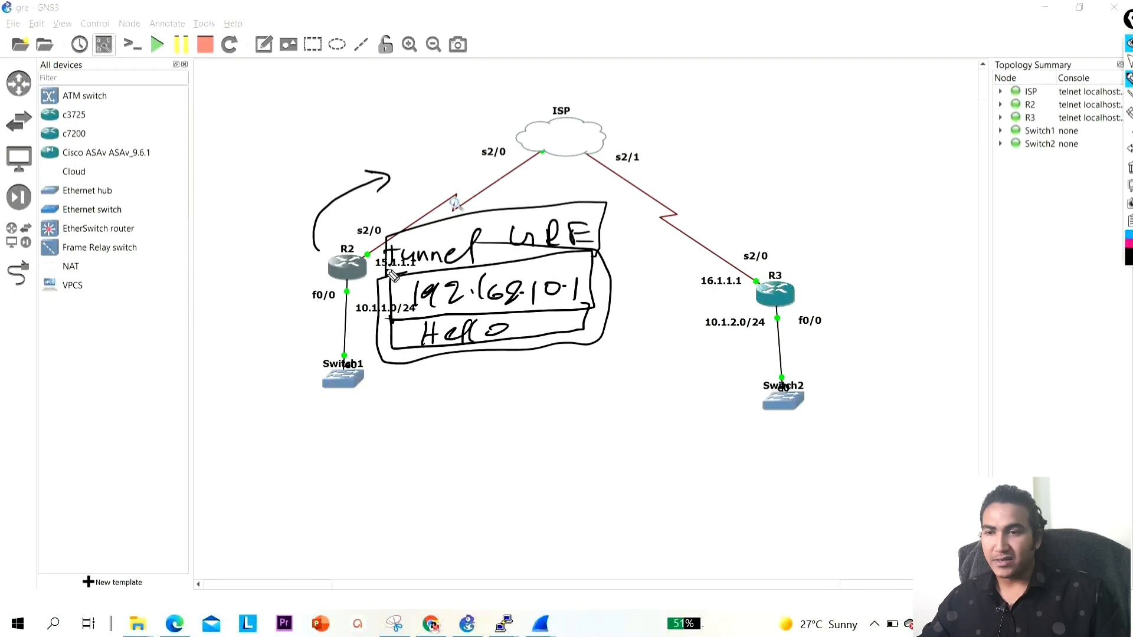
{"action": "left_click_drag", "start_coordinate": [373, 272], "coordinate": [366, 261]}
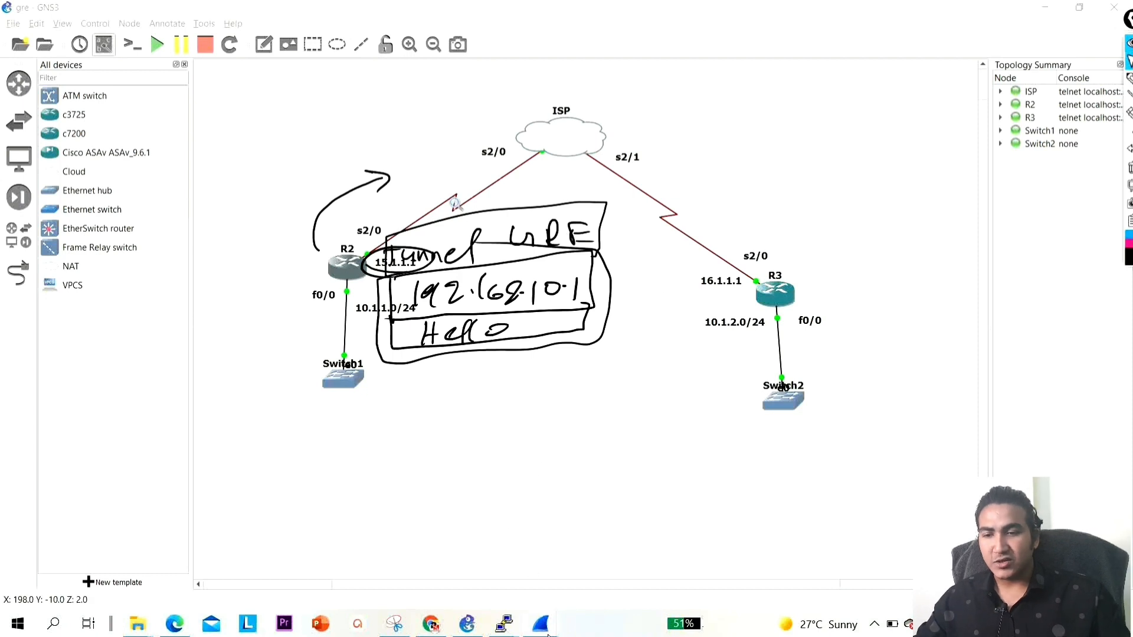
Switch to the R2-to-ISP Wireshark capture, open EIGRP Hello packet 142 and collapse its outer IPv4 and GRE headers
{"action": "mouse_move", "coordinate": [541, 624]}
{"action": "left_click", "coordinate": [378, 560]}
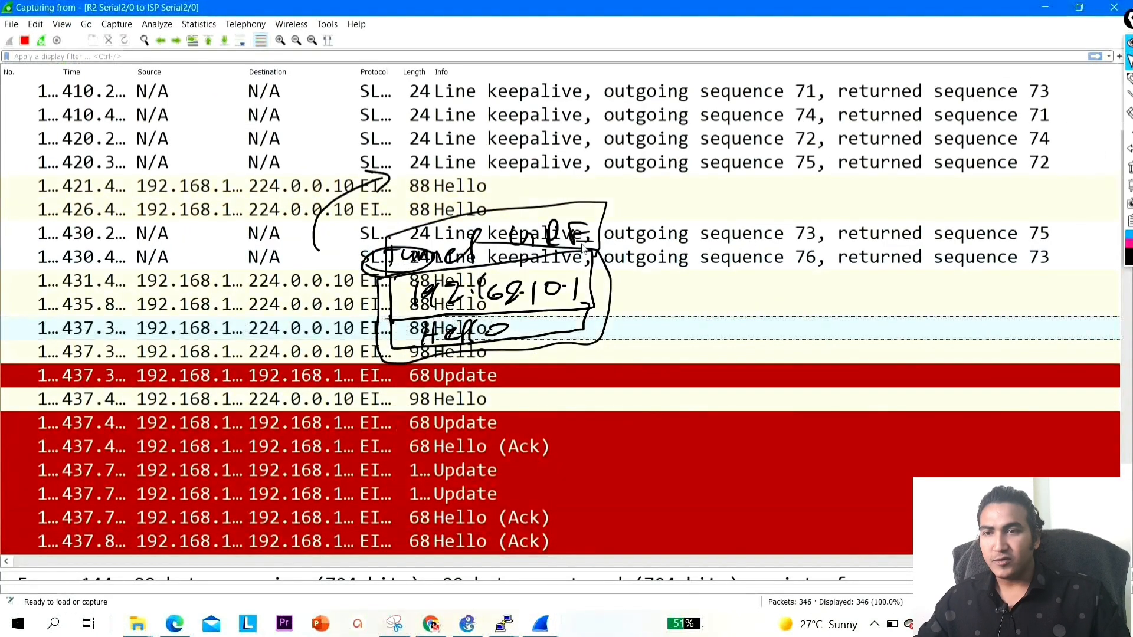
{"action": "left_click", "coordinate": [389, 218]}
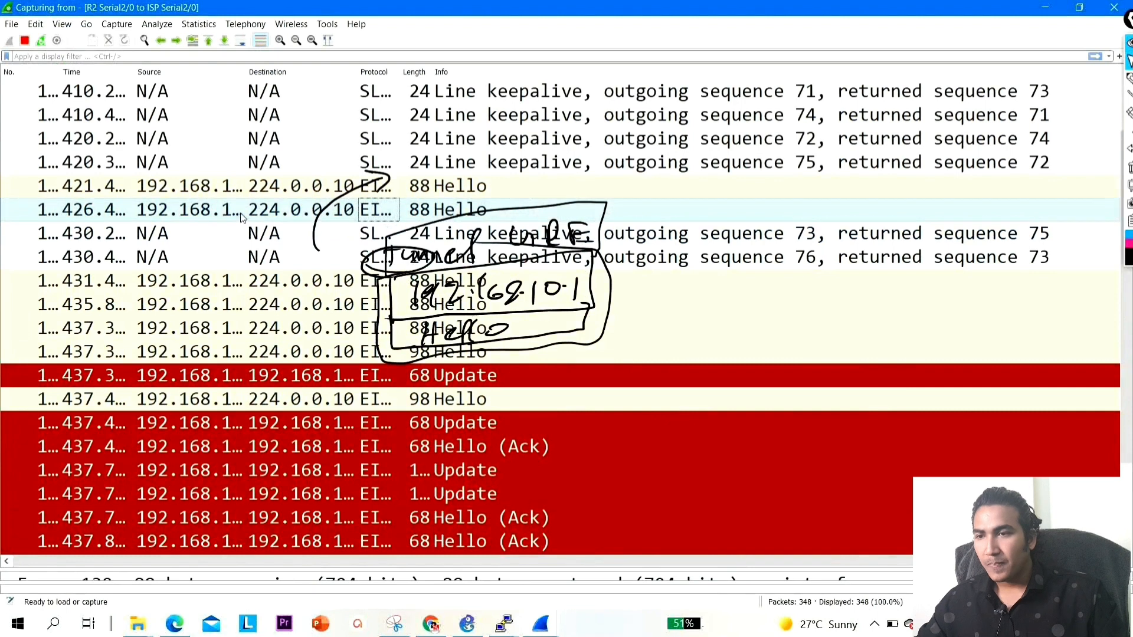
{"action": "left_click", "coordinate": [318, 282]}
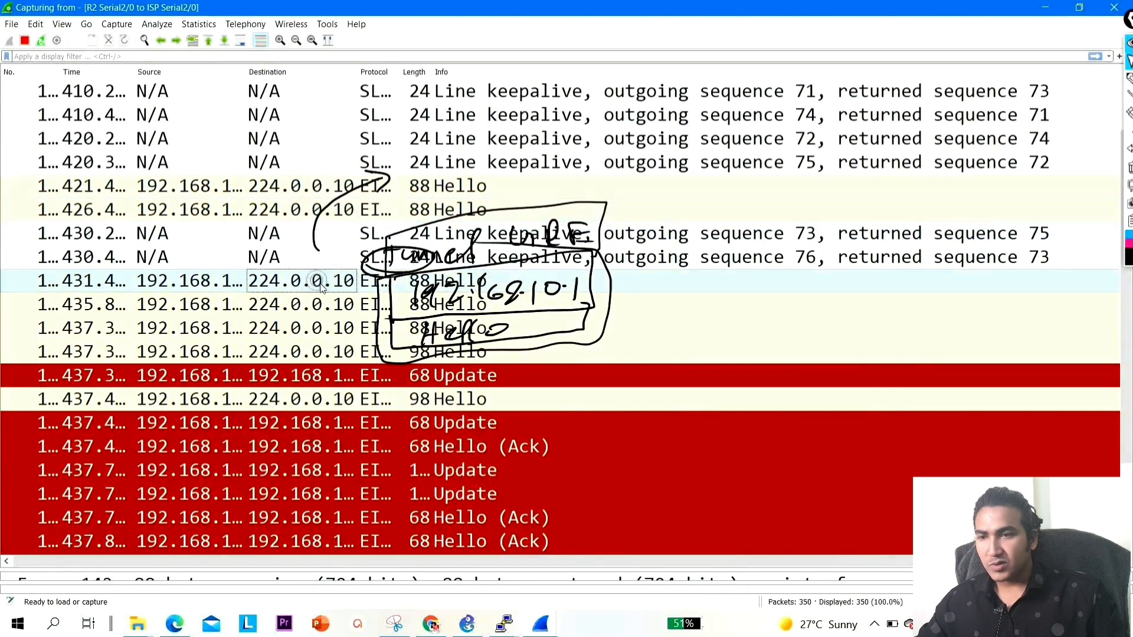
{"action": "double_click", "coordinate": [289, 280]}
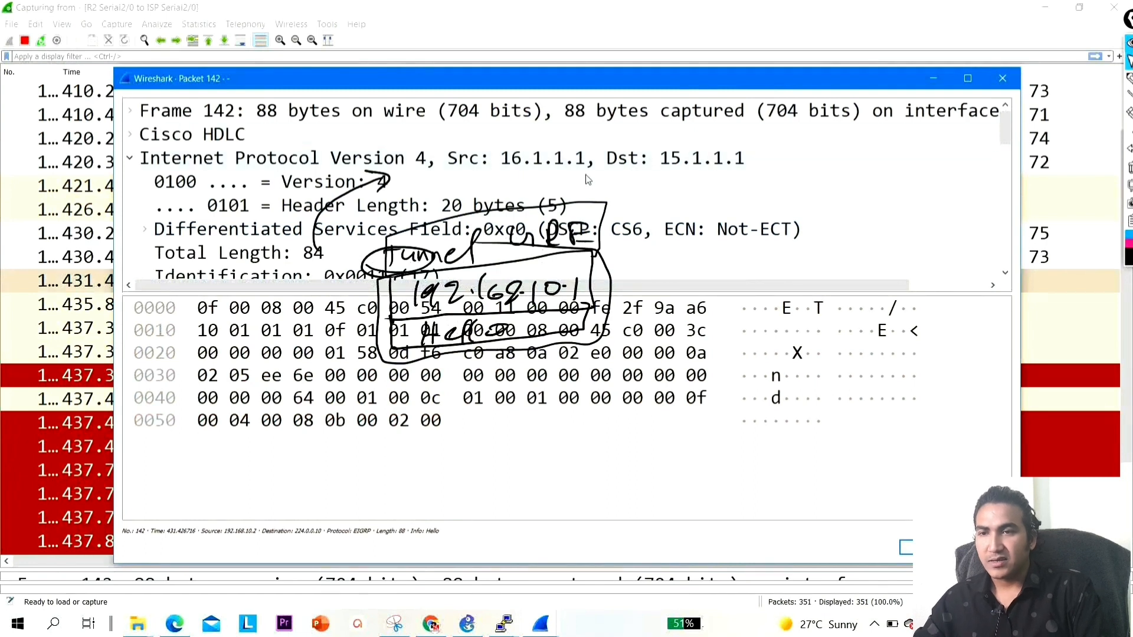
{"action": "left_click", "coordinate": [533, 166]}
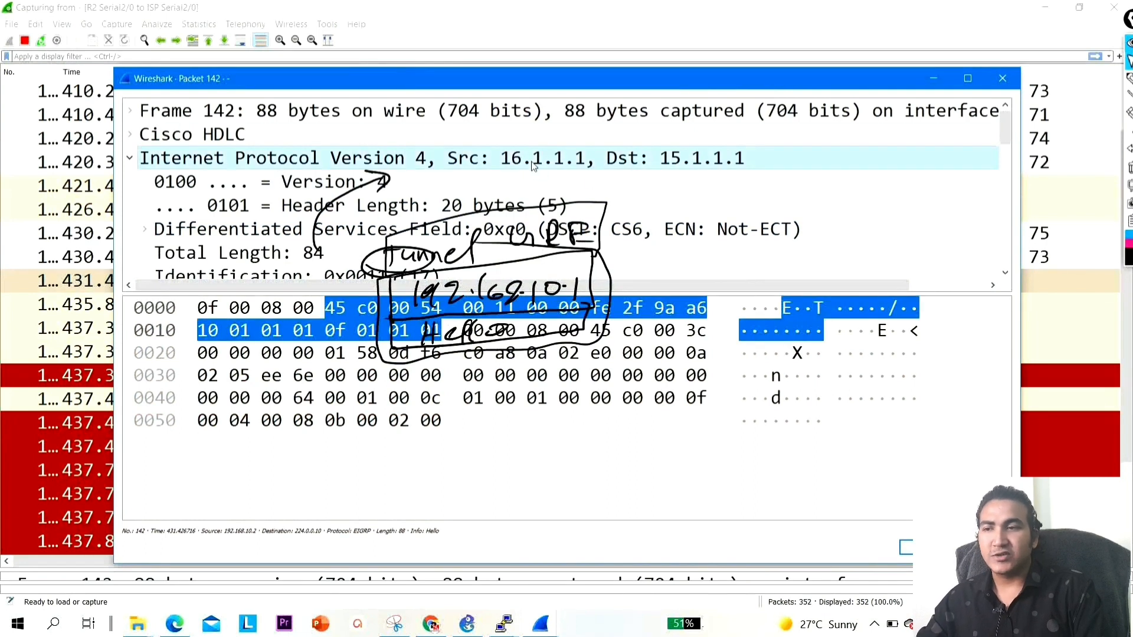
{"action": "left_click", "coordinate": [131, 160]}
{"action": "left_click", "coordinate": [131, 160]}
{"action": "left_click", "coordinate": [131, 160]}
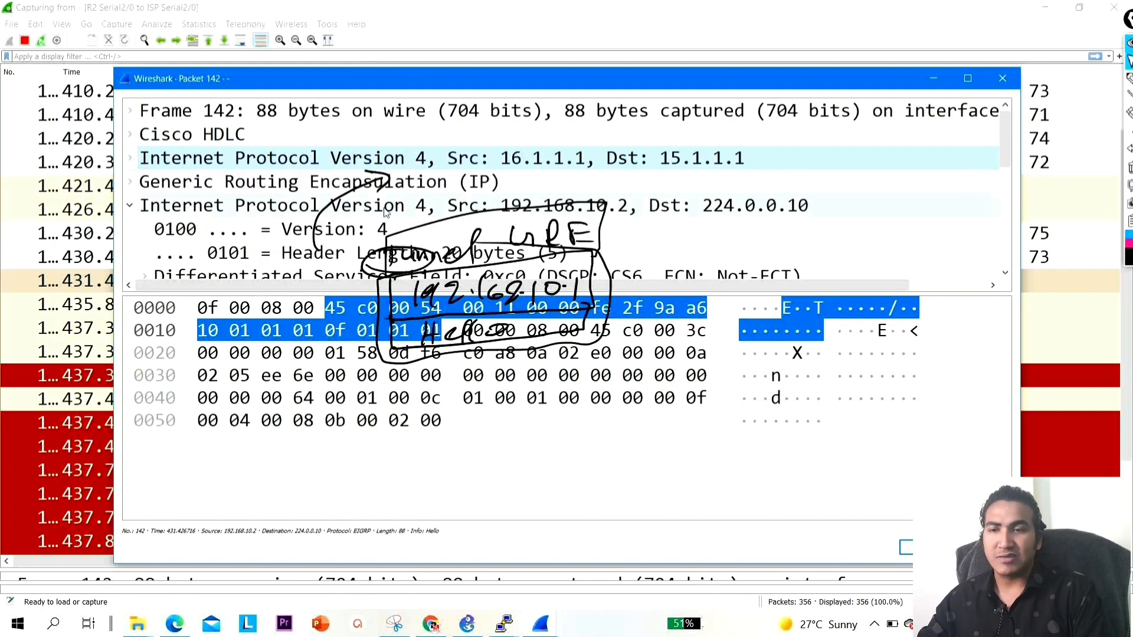
Compare packet 142's inner and outer IPv4 header addresses, then minimize the packet details and Wireshark to return to GNS3
{"action": "left_click", "coordinate": [625, 208]}
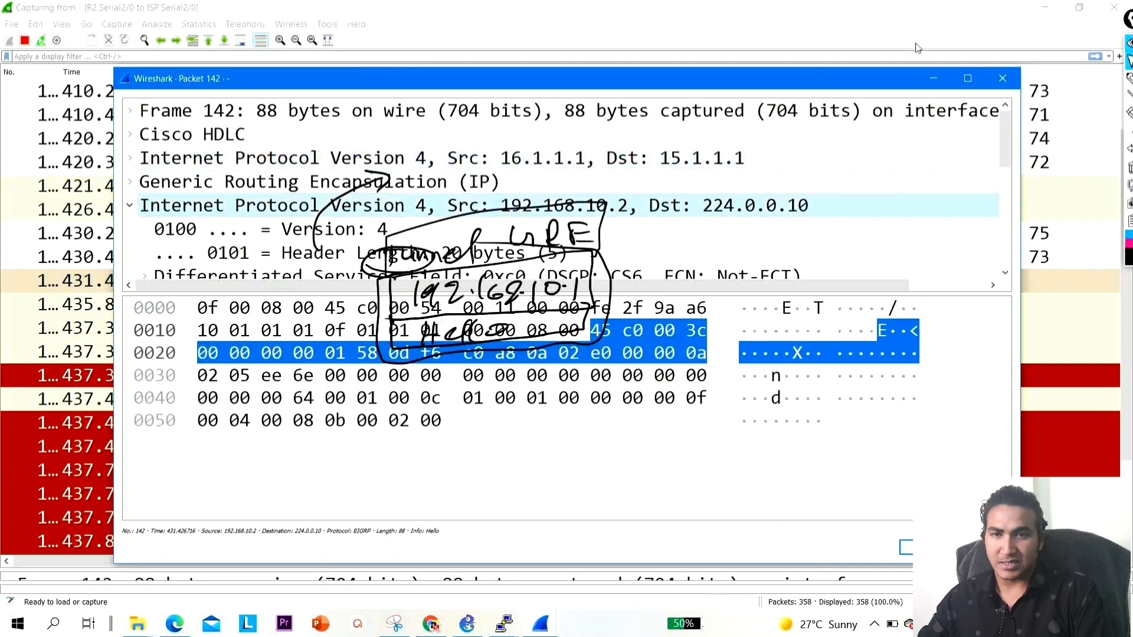
{"action": "left_click", "coordinate": [555, 159]}
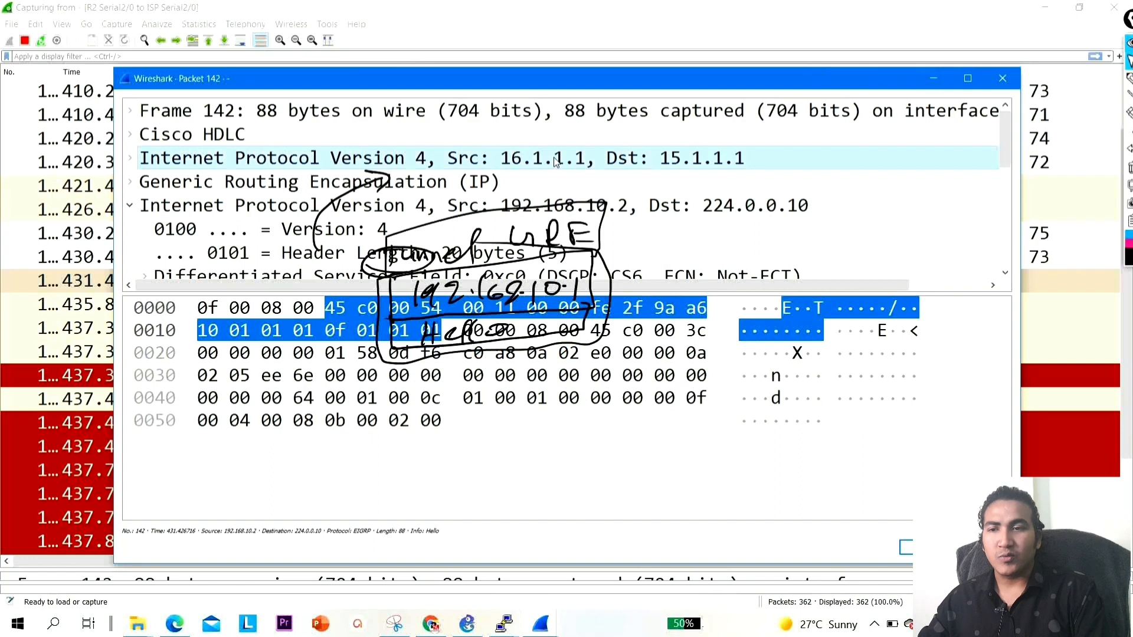
{"action": "left_click", "coordinate": [931, 78]}
{"action": "left_click", "coordinate": [1042, 8]}
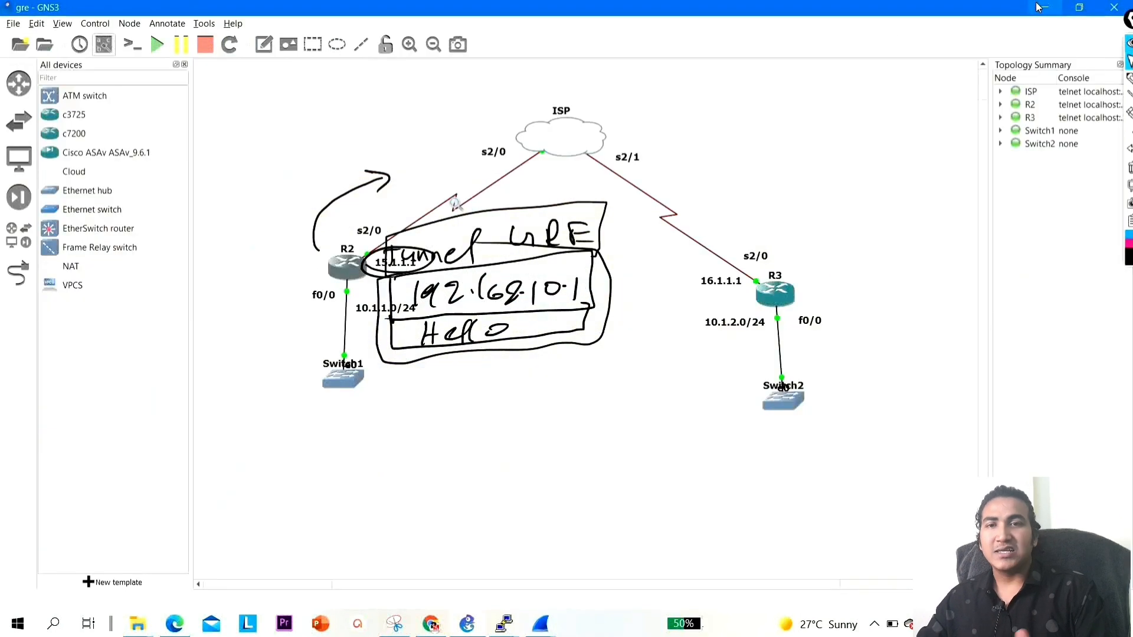
Circle the Switch1 and Switch2 LANs on the topology, then erase all pen annotations
{"action": "left_click", "coordinate": [1128, 77]}
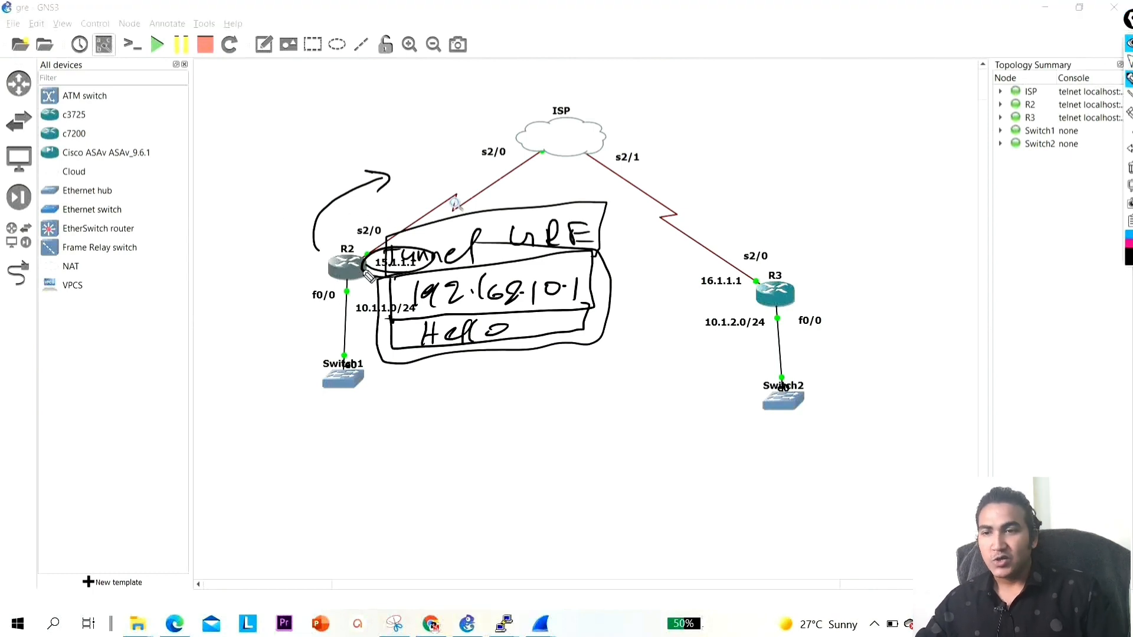
{"action": "left_click_drag", "start_coordinate": [315, 321], "coordinate": [280, 334]}
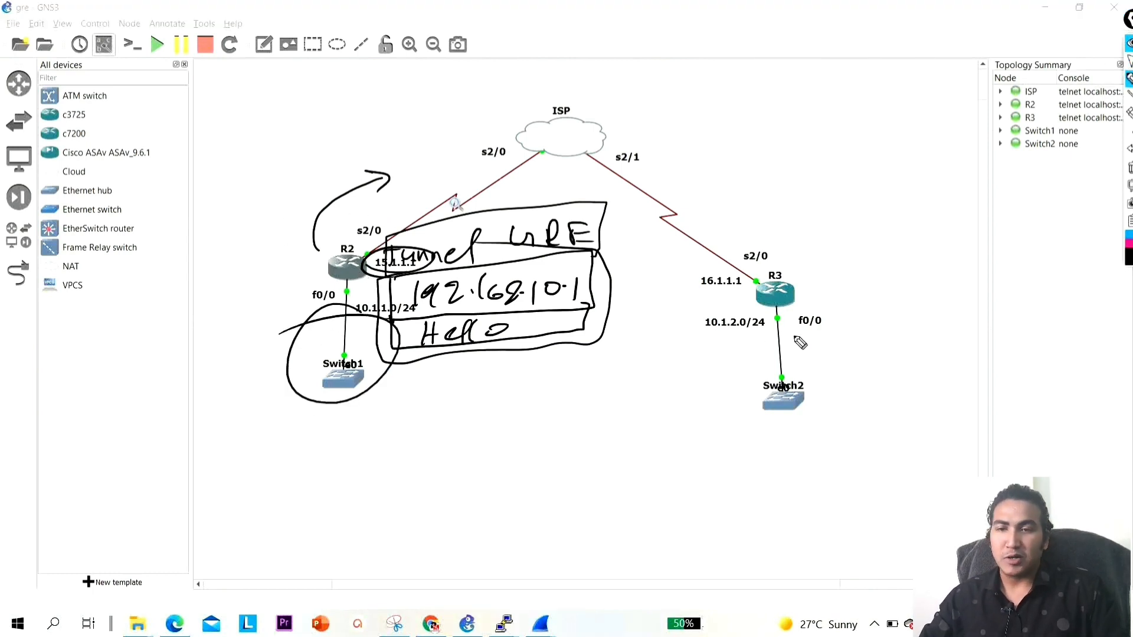
{"action": "left_click_drag", "start_coordinate": [801, 343], "coordinate": [735, 337]}
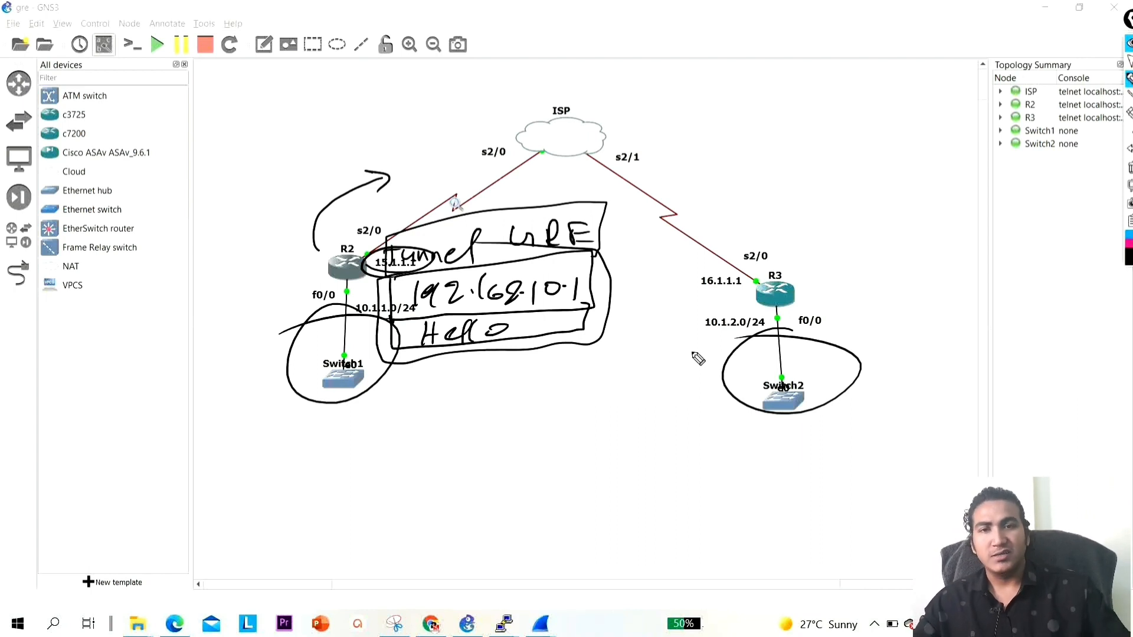
{"action": "left_click", "coordinate": [1129, 168]}
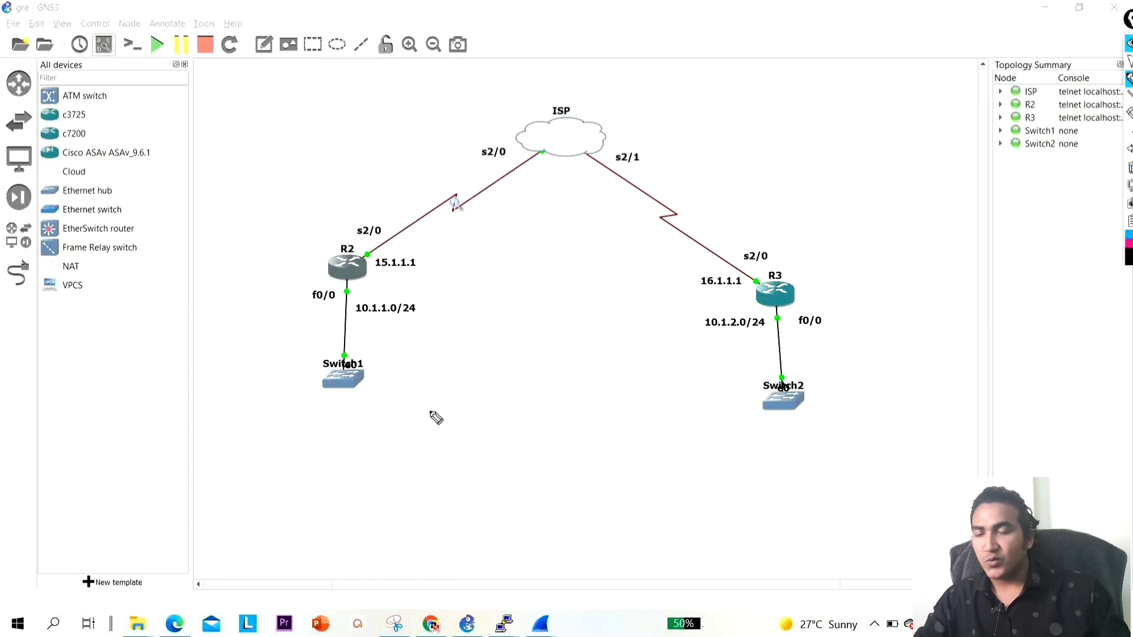
Sketch a loop around the topology, a branch from the ISP to a circle, a circled 100 and arrows pointing at R2
{"action": "mouse_move", "coordinate": [363, 438]}
{"action": "left_mouse_down"}
{"action": "mouse_move", "coordinate": [746, 156]}
{"action": "mouse_move", "coordinate": [557, 390]}
{"action": "left_mouse_up"}
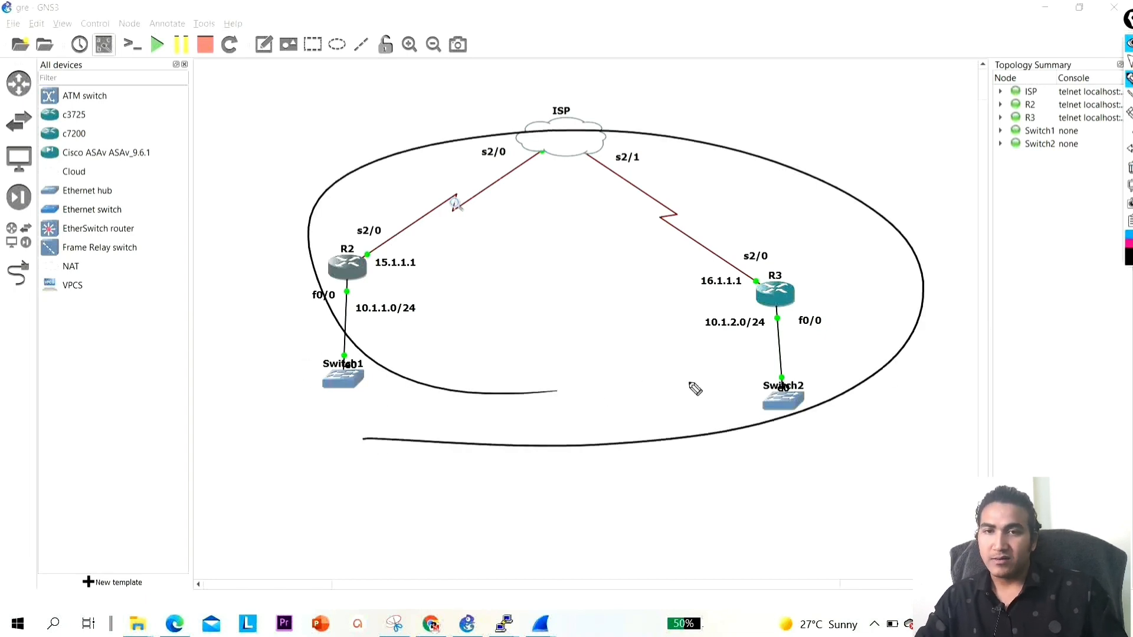
{"action": "left_click_drag", "start_coordinate": [606, 129], "coordinate": [741, 114]}
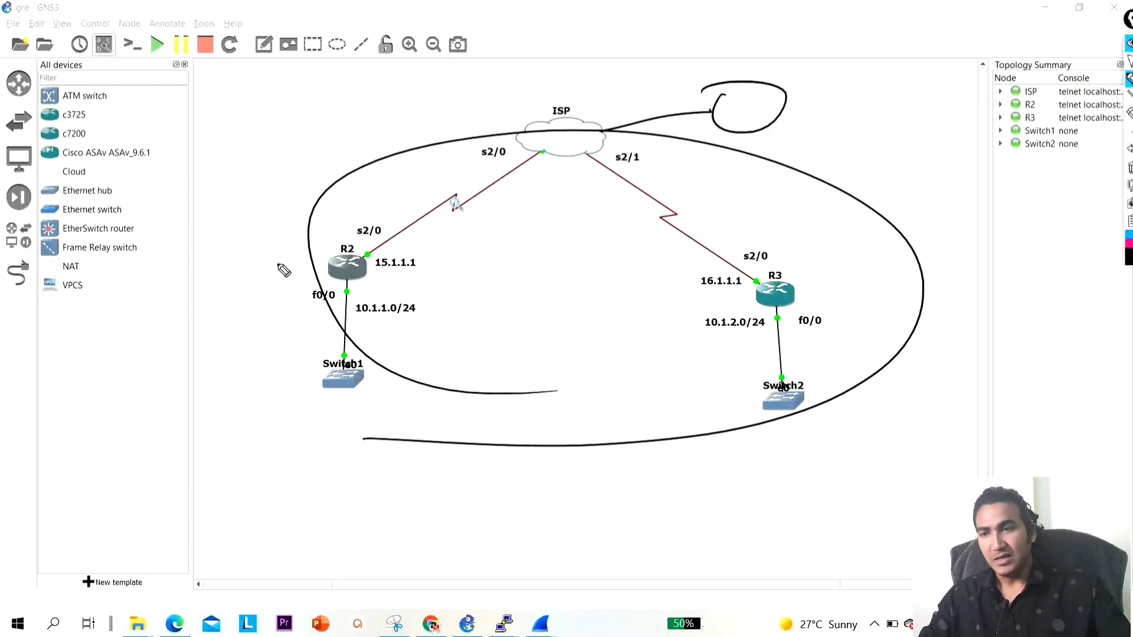
{"action": "left_click_drag", "start_coordinate": [302, 219], "coordinate": [317, 264]}
{"action": "mouse_move", "coordinate": [801, 118]}
{"action": "left_mouse_down"}
{"action": "mouse_move", "coordinate": [800, 155]}
{"action": "mouse_move", "coordinate": [829, 127]}
{"action": "left_mouse_up"}
{"action": "mouse_move", "coordinate": [845, 121]}
{"action": "left_mouse_down"}
{"action": "mouse_move", "coordinate": [876, 118]}
{"action": "mouse_move", "coordinate": [879, 100]}
{"action": "mouse_move", "coordinate": [837, 102]}
{"action": "left_mouse_up"}
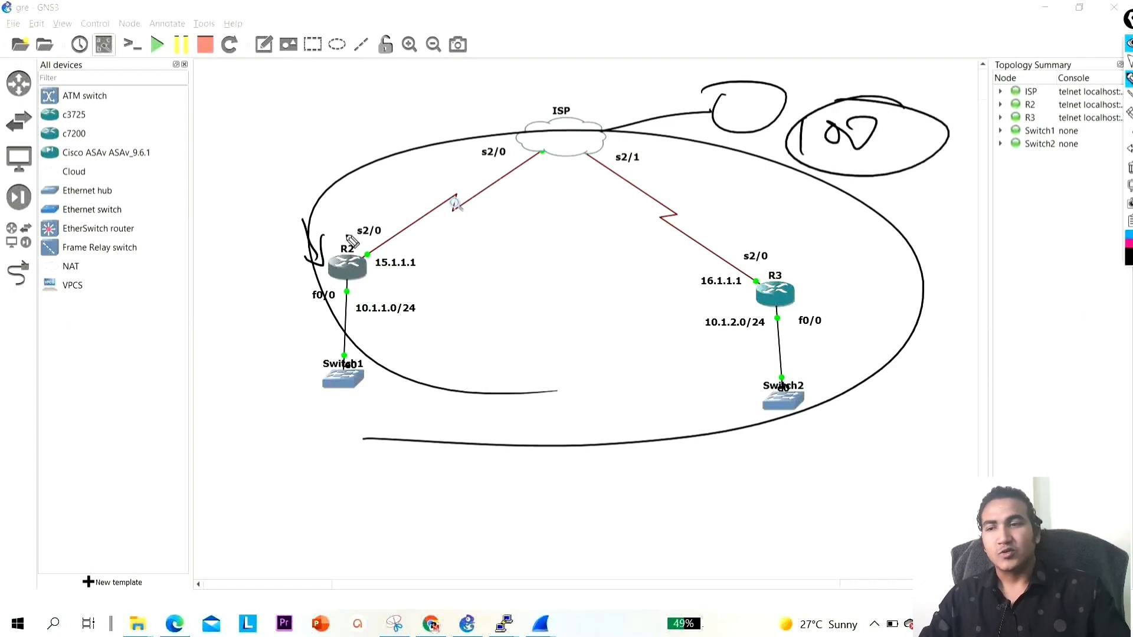
{"action": "mouse_move", "coordinate": [307, 215]}
{"action": "left_mouse_down"}
{"action": "mouse_move", "coordinate": [319, 259]}
{"action": "mouse_move", "coordinate": [298, 257]}
{"action": "mouse_move", "coordinate": [317, 264]}
{"action": "left_mouse_up"}
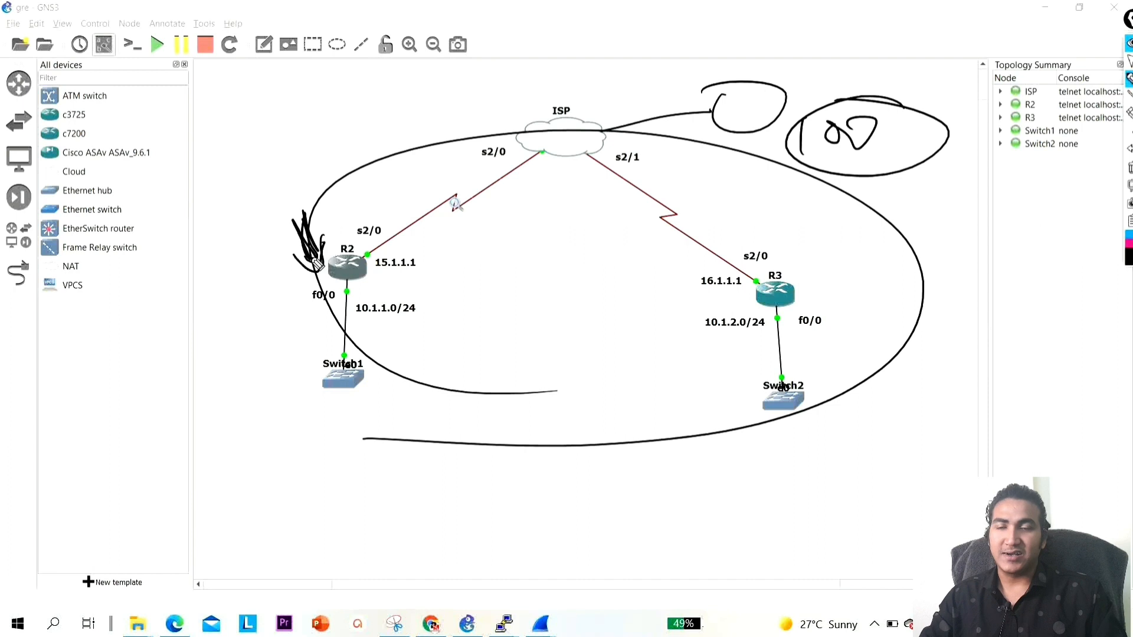